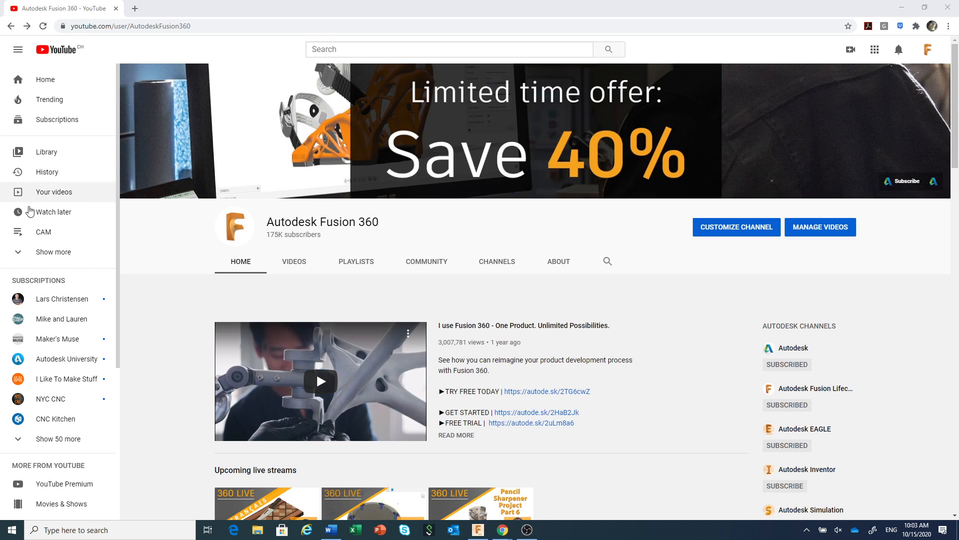
Open the channel's French-language playlist "Contenu Fusion 360 en Français"
{"action": "left_click", "coordinate": [18, 255]}
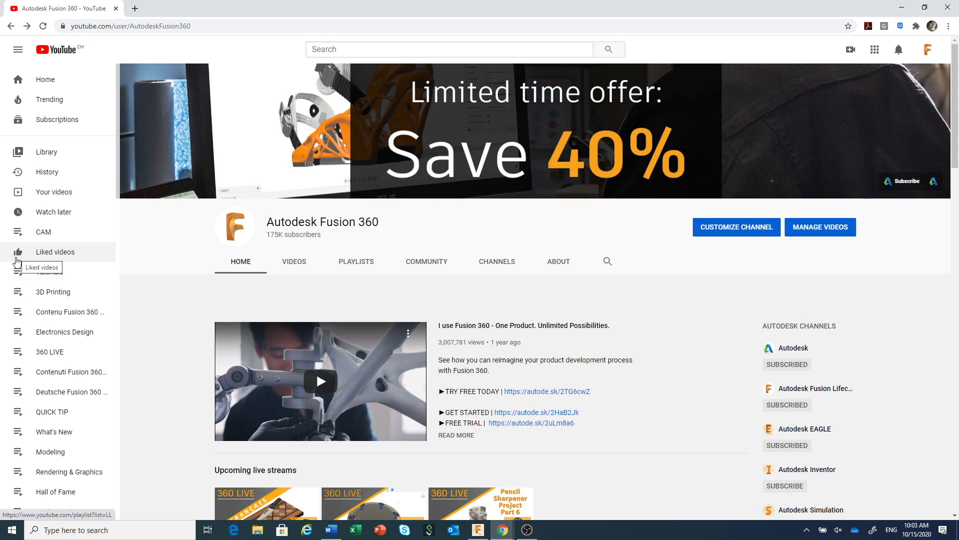
{"action": "left_click", "coordinate": [59, 313]}
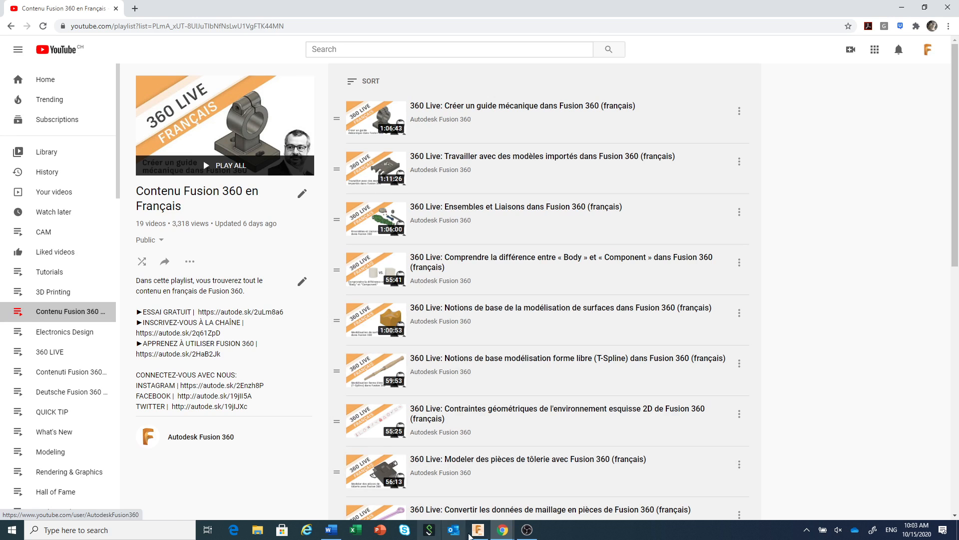
Switch to Fusion 360 and highlight all Block components of the Board 3 model, from Block:1 through Block(Mirror):1, and clear the selection
{"action": "left_click", "coordinate": [477, 530]}
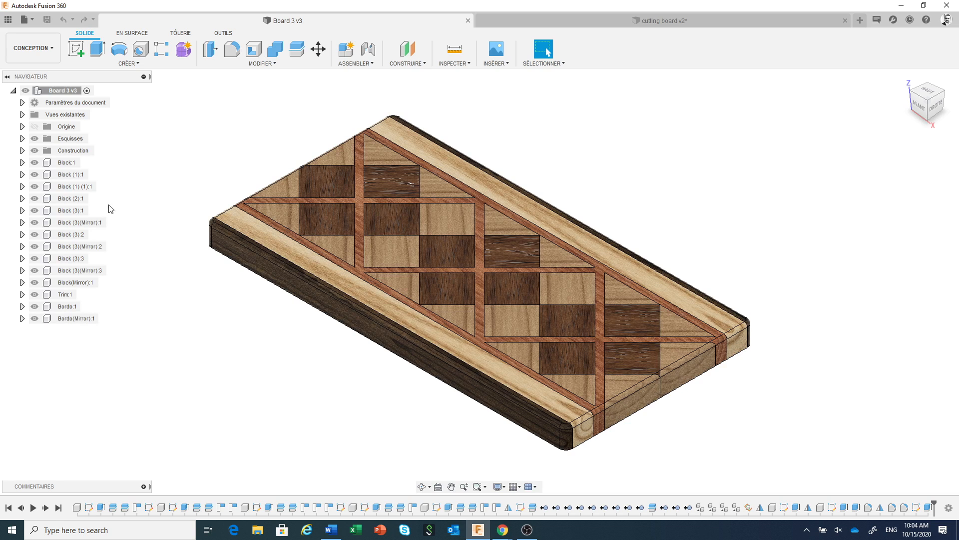
{"action": "left_click", "coordinate": [78, 282]}
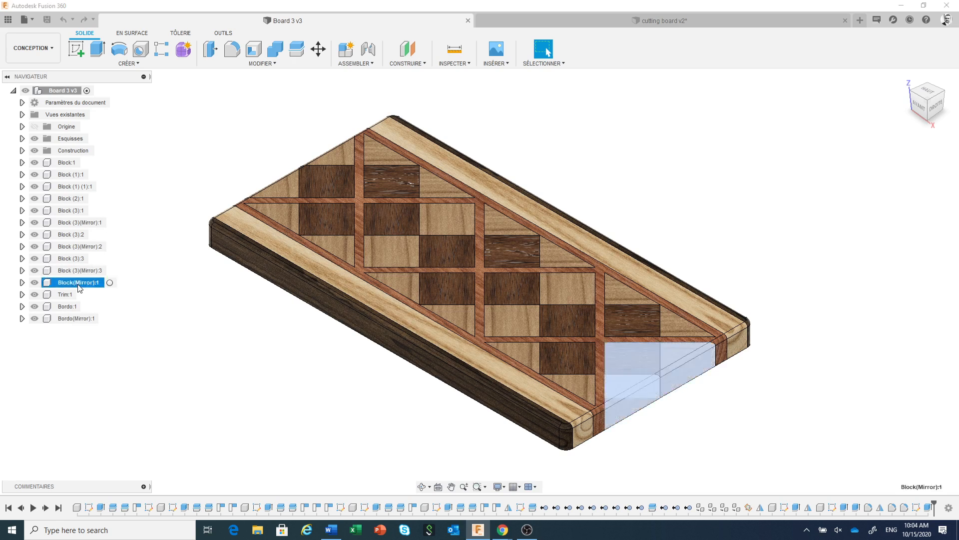
{"action": "left_click", "coordinate": [72, 165], "text": "shift"}
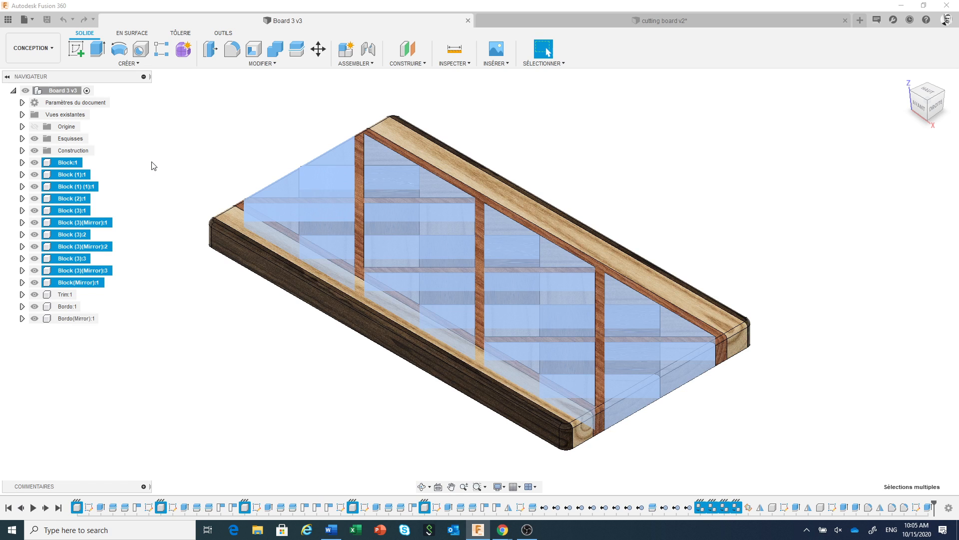
{"action": "left_click", "coordinate": [206, 148]}
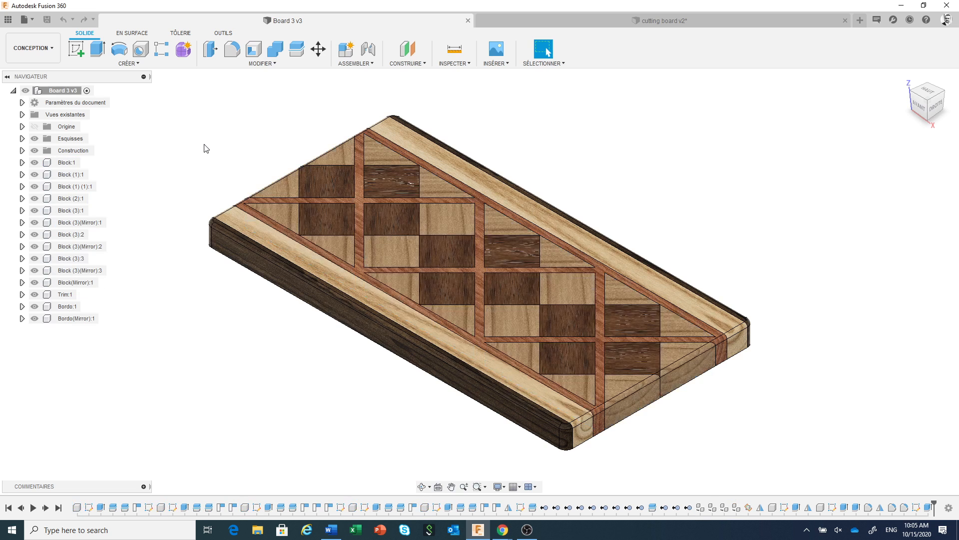
Start a new design and create an active internal standard component named Bloc
{"action": "left_click", "coordinate": [31, 20]}
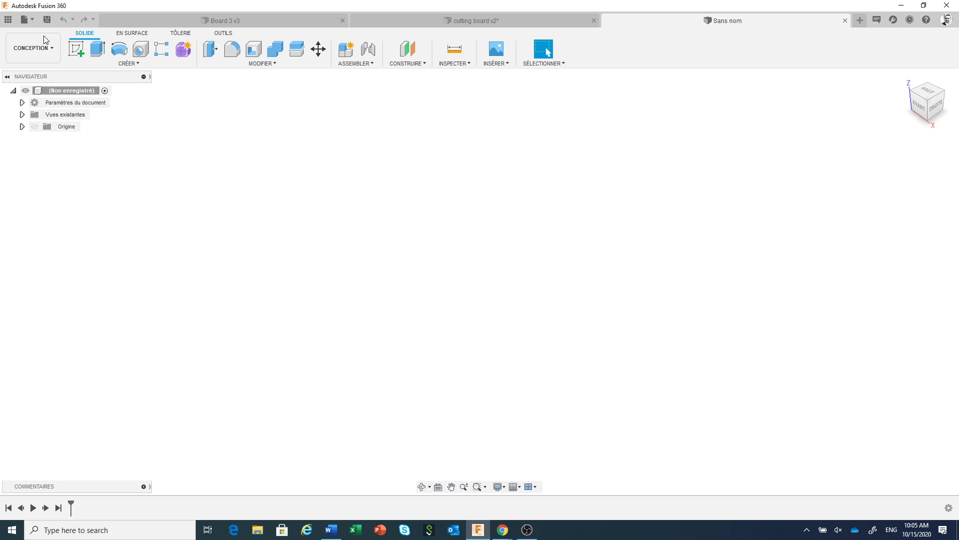
{"action": "left_click", "coordinate": [348, 56]}
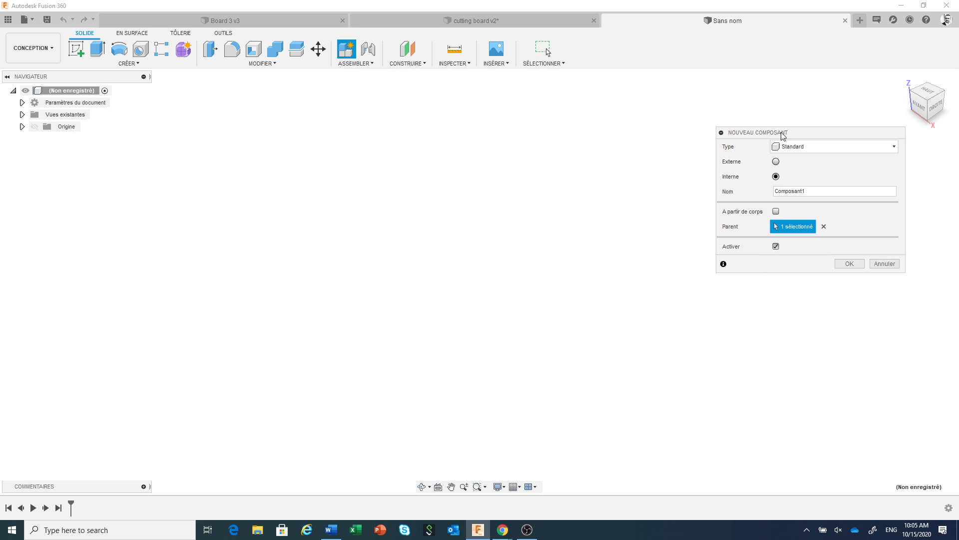
{"action": "left_click_drag", "start_coordinate": [791, 137], "coordinate": [697, 127]}
{"action": "left_click_drag", "start_coordinate": [738, 184], "coordinate": [696, 183]}
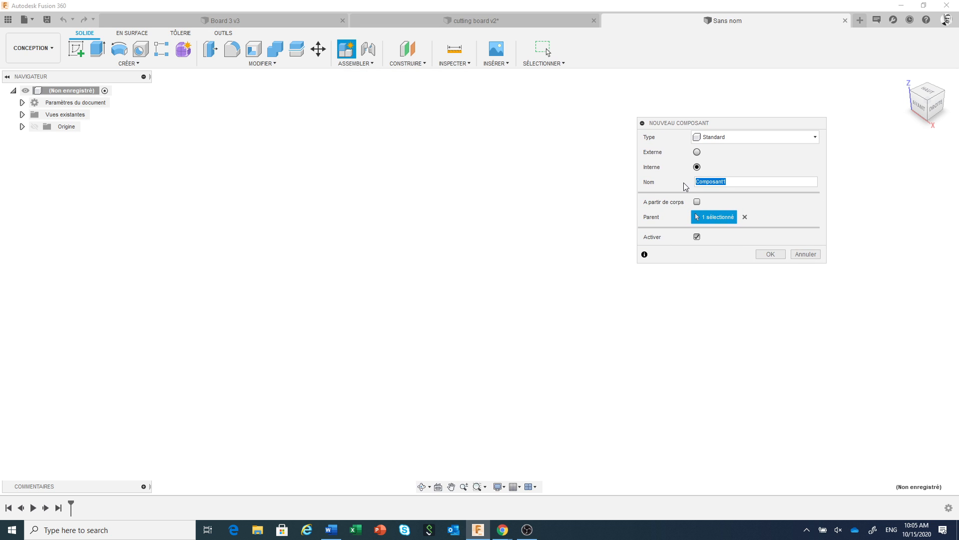
{"action": "type", "text": "Bloc"}
{"action": "left_click", "coordinate": [764, 255]}
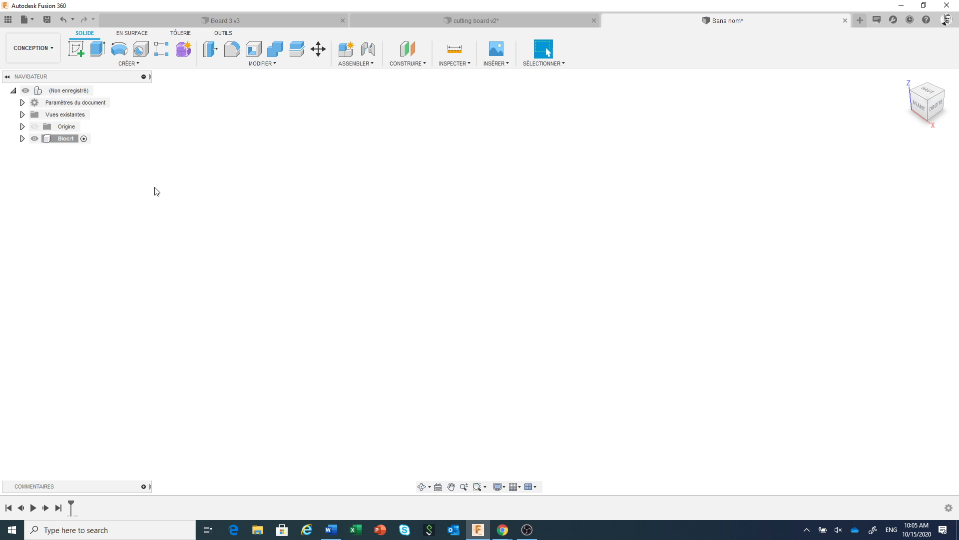
Sketch a center rectangle on the horizontal XY plane, centred on the origin, 76 mm high and about 85 mm wide
{"action": "left_click", "coordinate": [77, 50]}
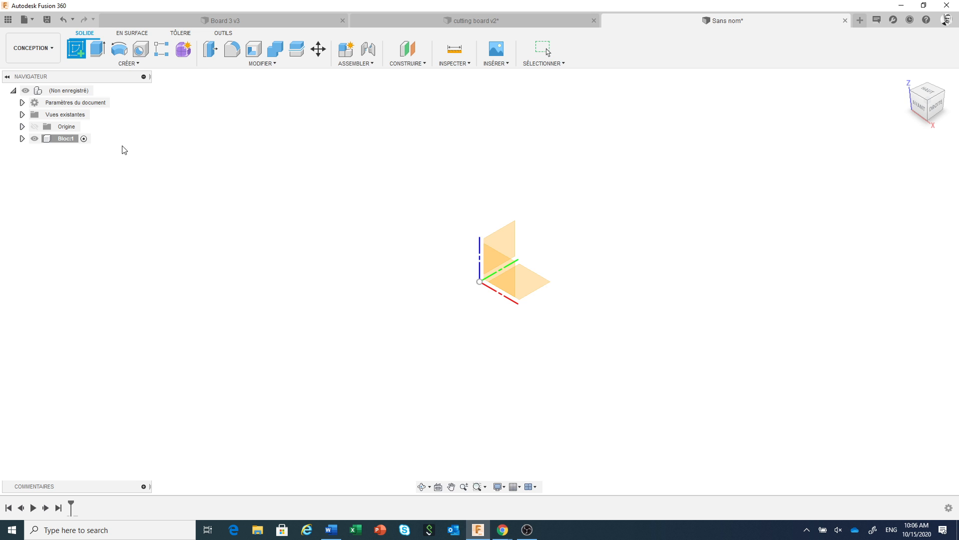
{"action": "left_click", "coordinate": [535, 289]}
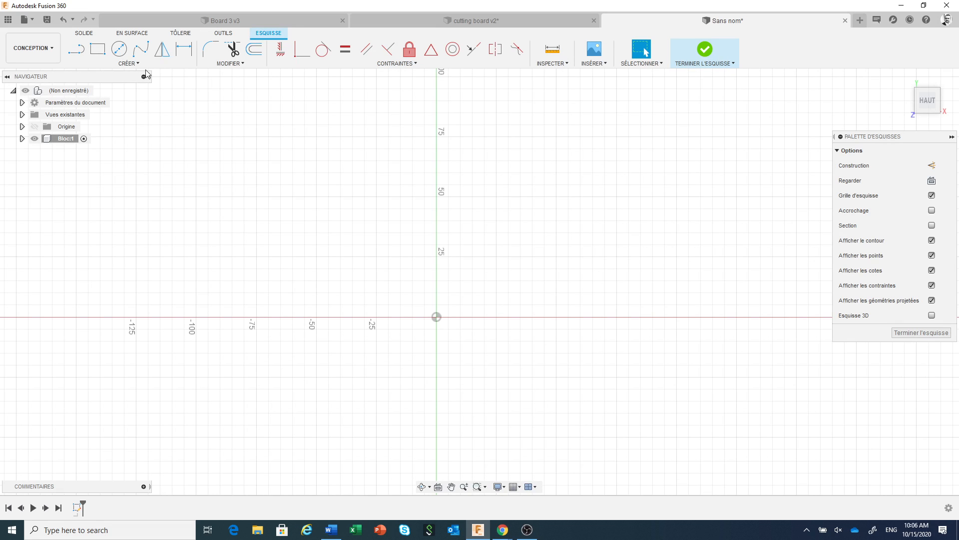
{"action": "left_click", "coordinate": [98, 52]}
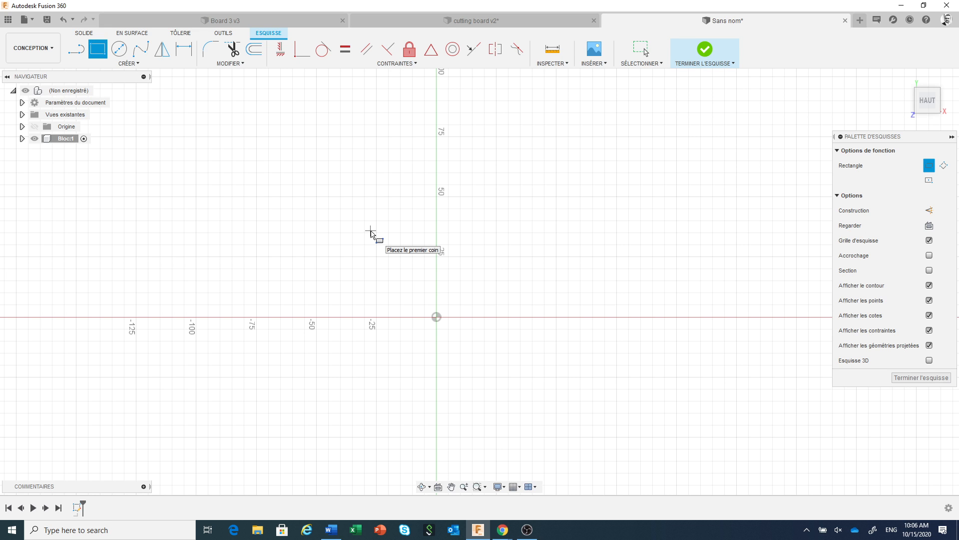
{"action": "left_click", "coordinate": [929, 181]}
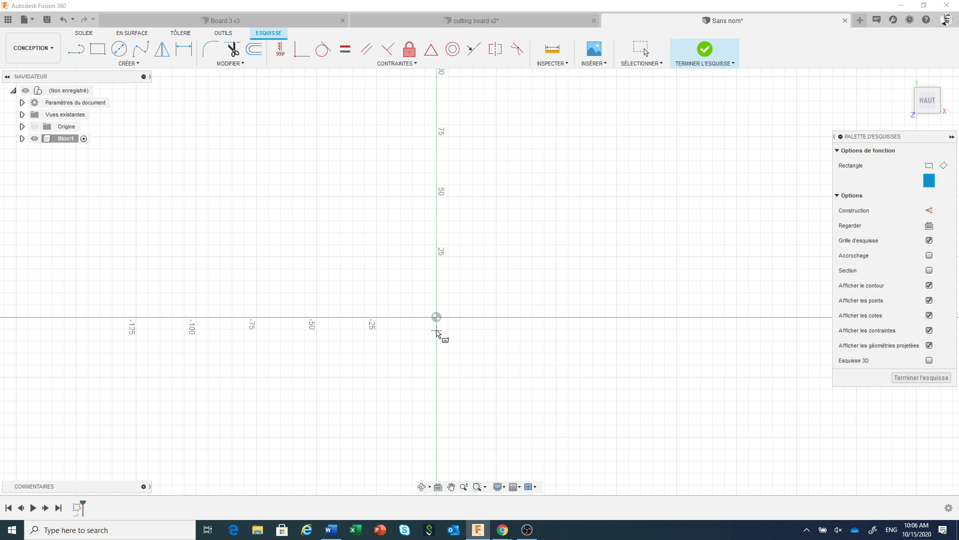
{"action": "left_click", "coordinate": [436, 317]}
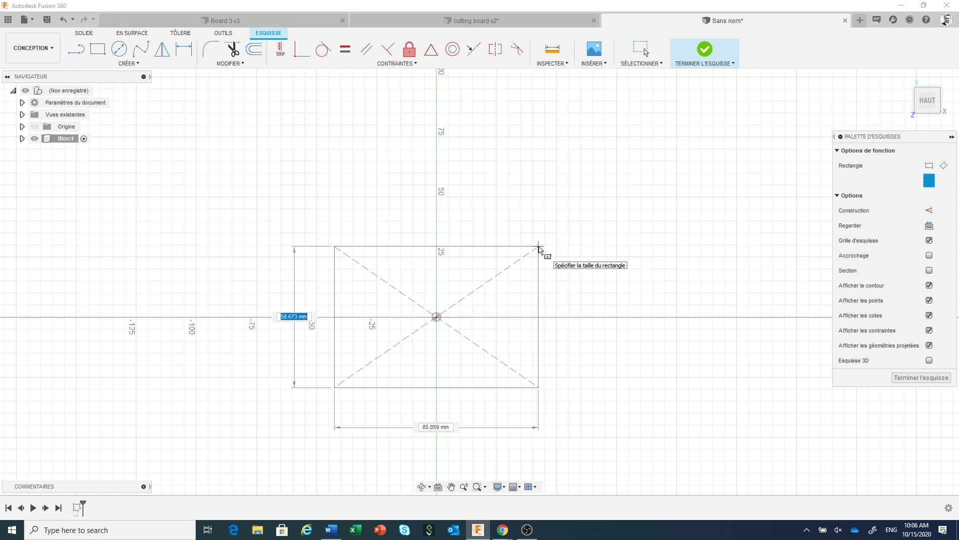
{"action": "type", "text": "76"}
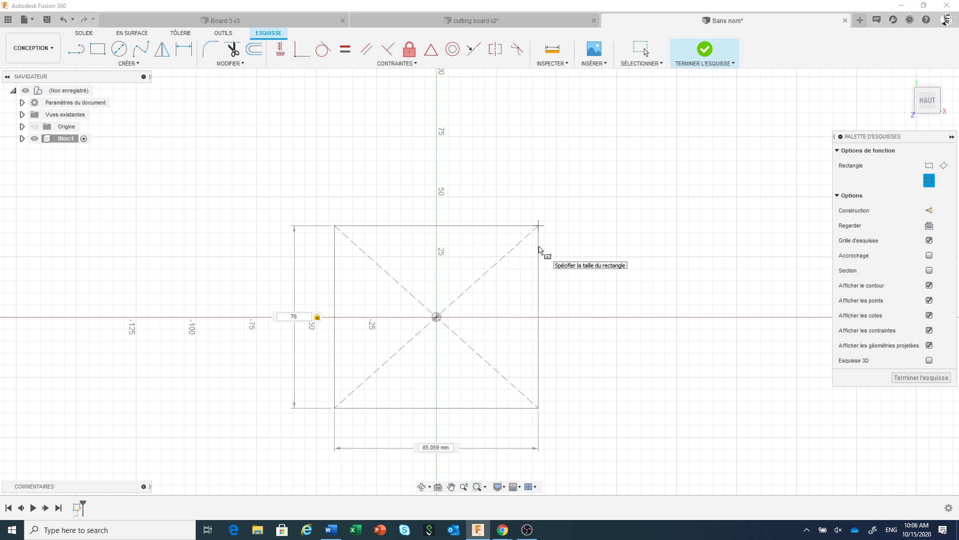
{"action": "key", "text": "Return"}
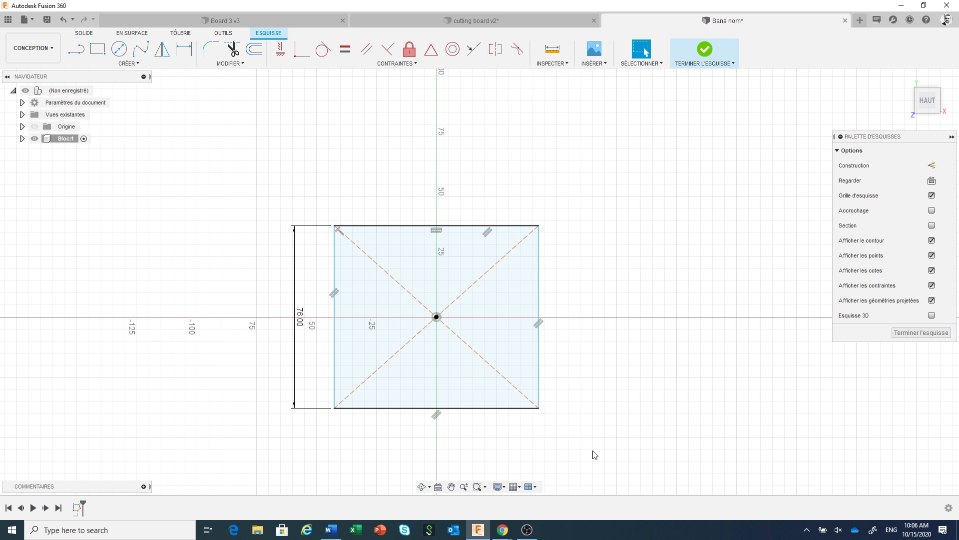
Dimension the rectangle's bottom edge and link its width to the height dimension to make a square
{"action": "left_click", "coordinate": [185, 50]}
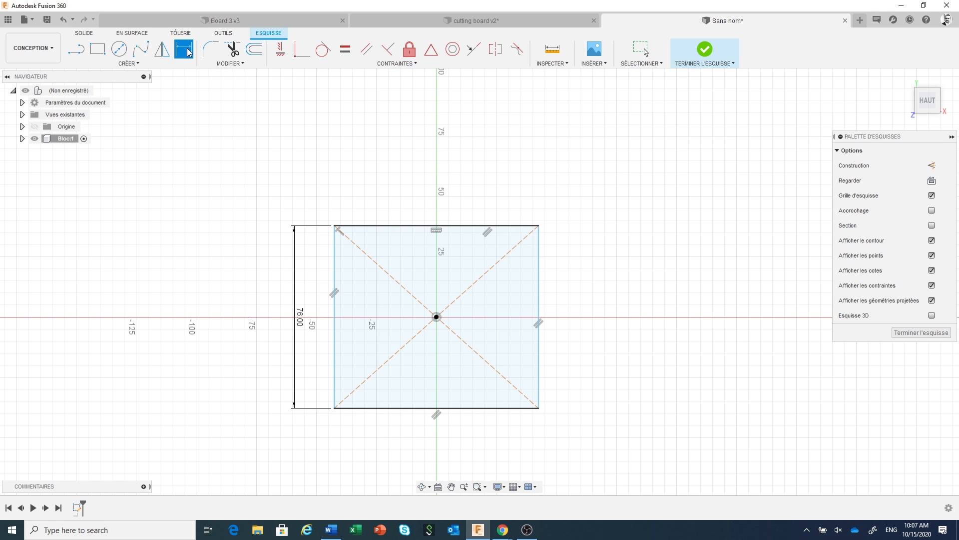
{"action": "left_click", "coordinate": [410, 408]}
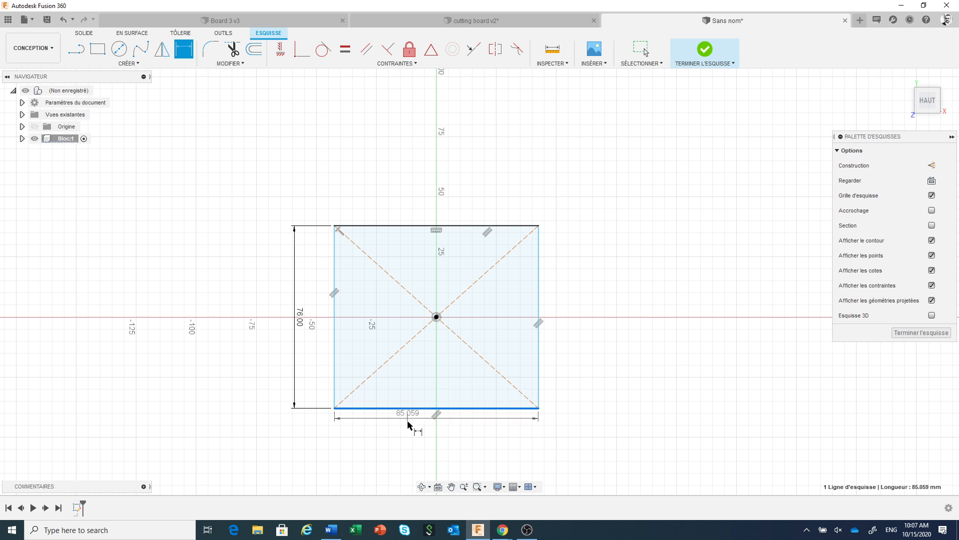
{"action": "left_click", "coordinate": [419, 450]}
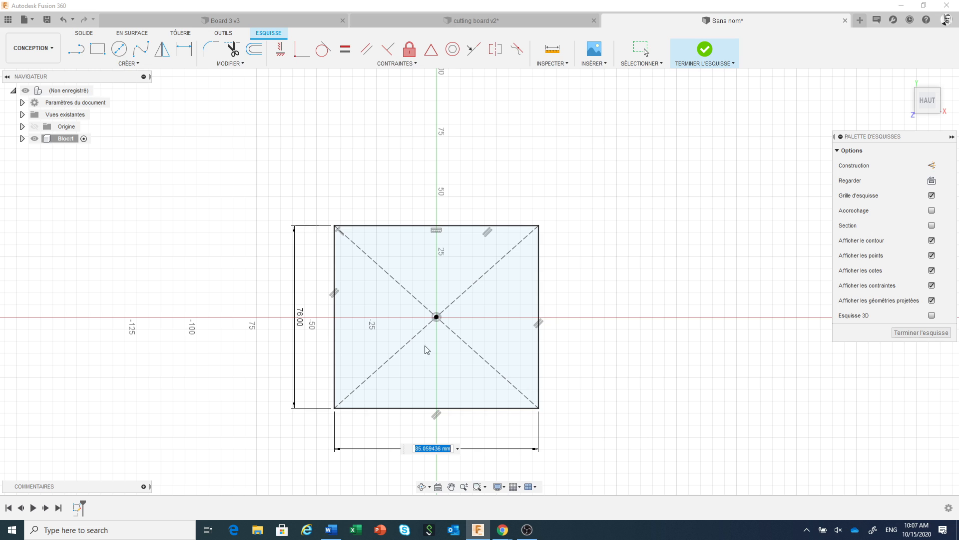
{"action": "left_click", "coordinate": [300, 327]}
{"action": "key", "text": "Return"}
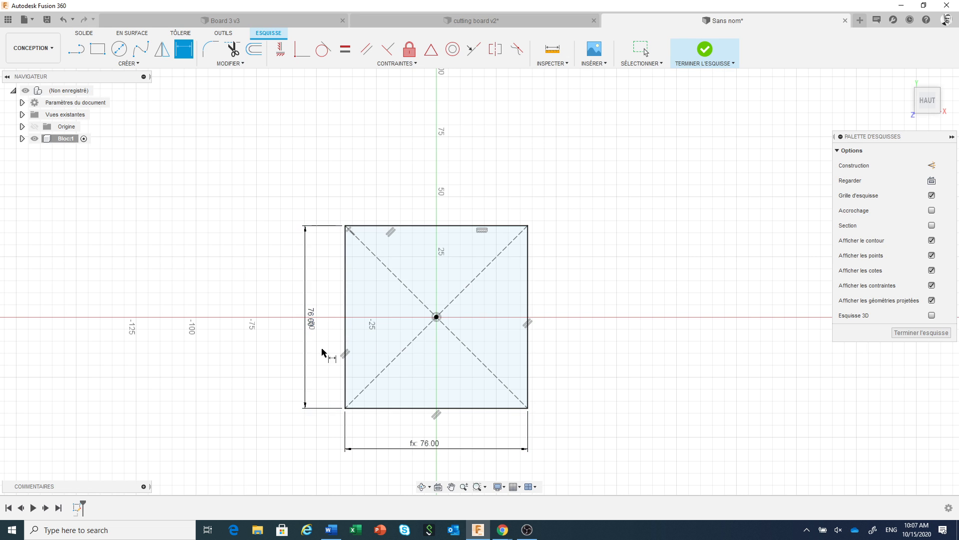
{"action": "key", "text": "Escape"}
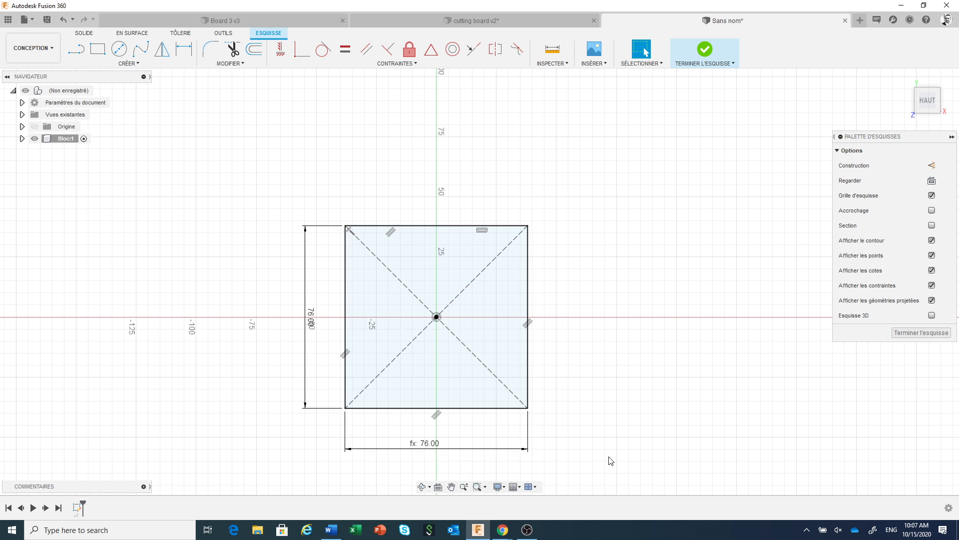
Test the linked dimensions by setting the square's height to 100 mm and back to 76 mm
{"action": "double_click", "coordinate": [310, 315]}
{"action": "type", "text": "100"}
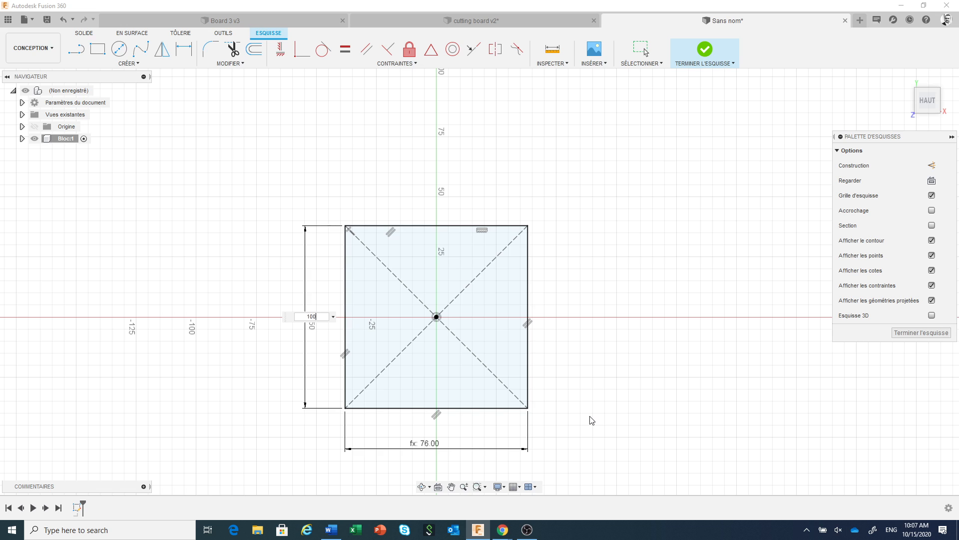
{"action": "key", "text": "Return"}
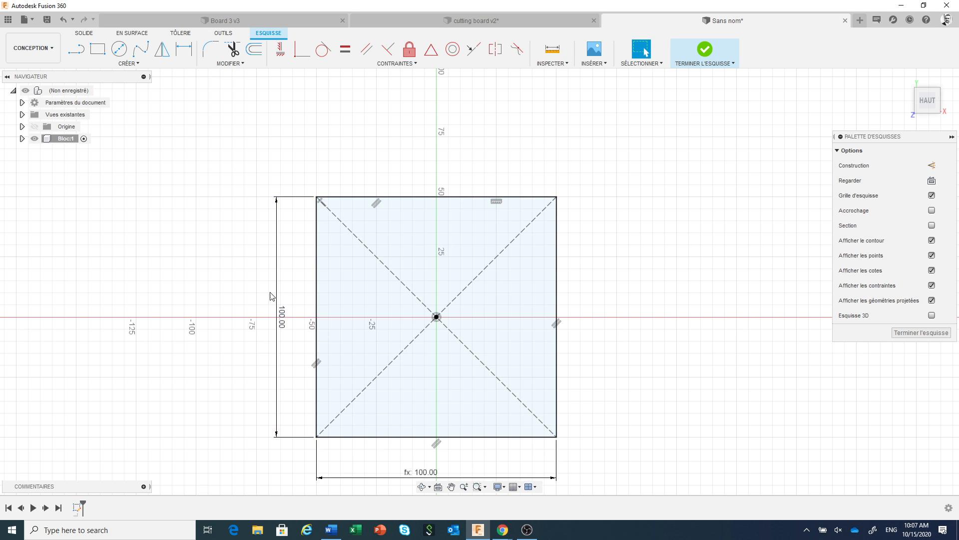
{"action": "double_click", "coordinate": [284, 314]}
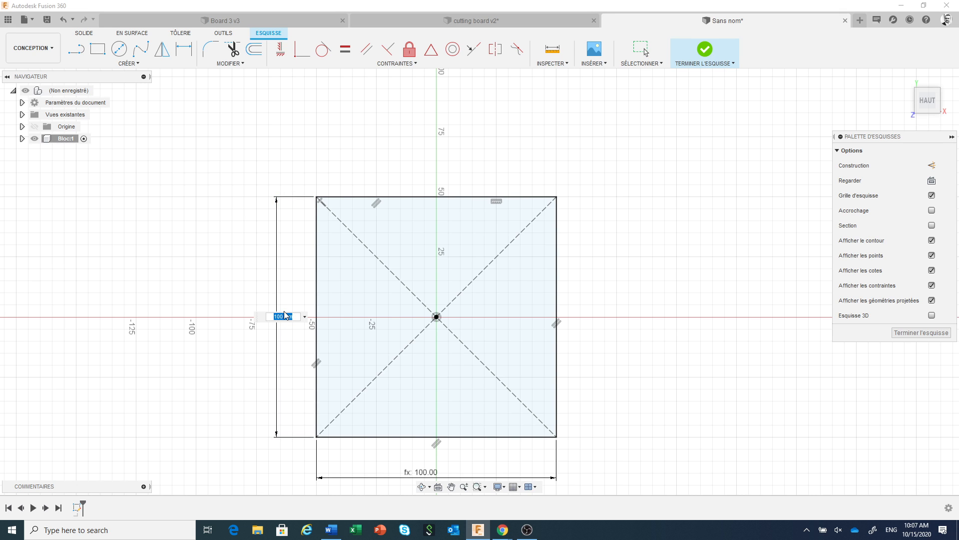
{"action": "type", "text": "7"}
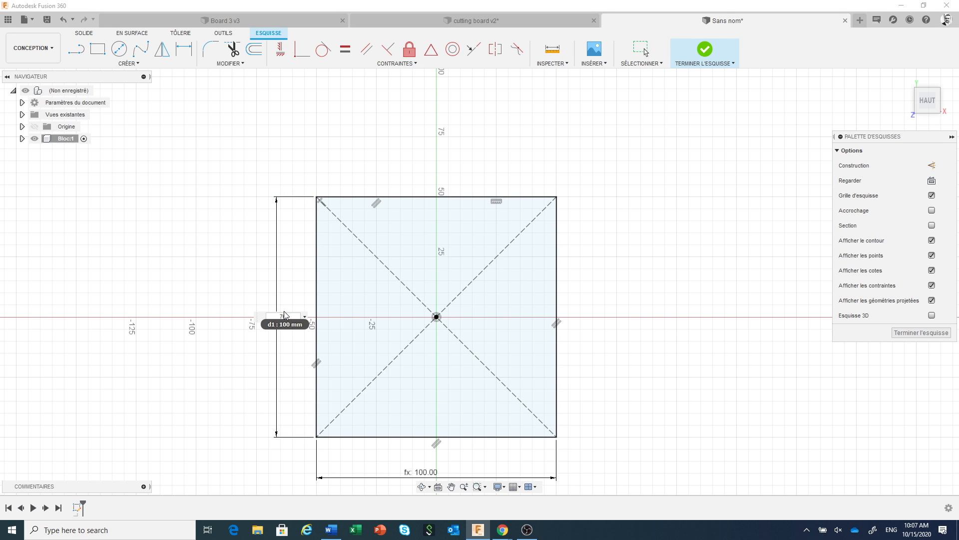
{"action": "type", "text": "6"}
{"action": "key", "text": "Return"}
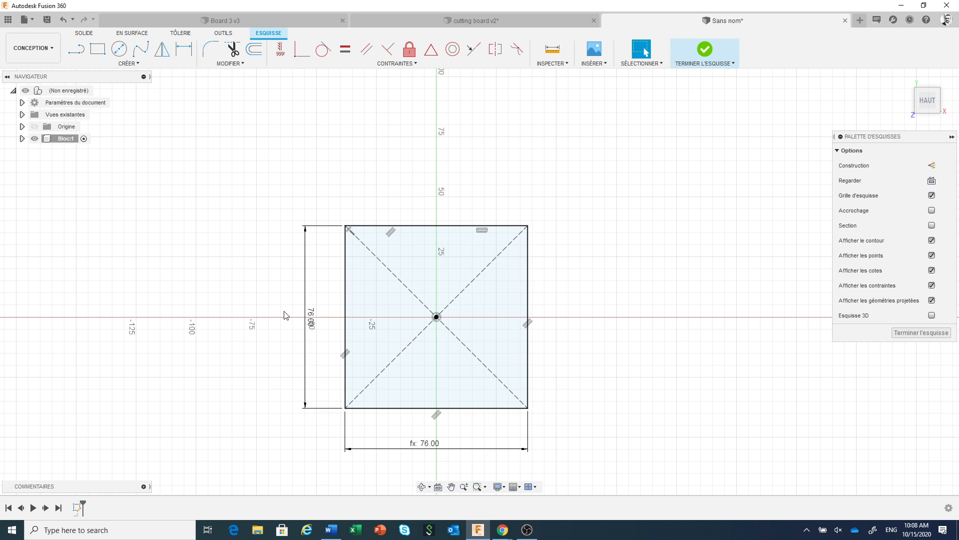
{"action": "left_click", "coordinate": [444, 283]}
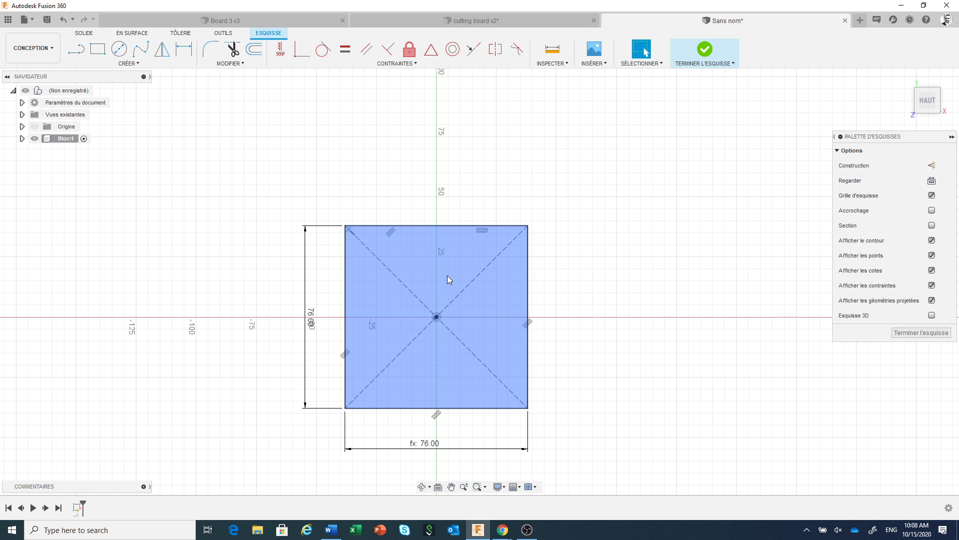
{"action": "right_click", "coordinate": [448, 276]}
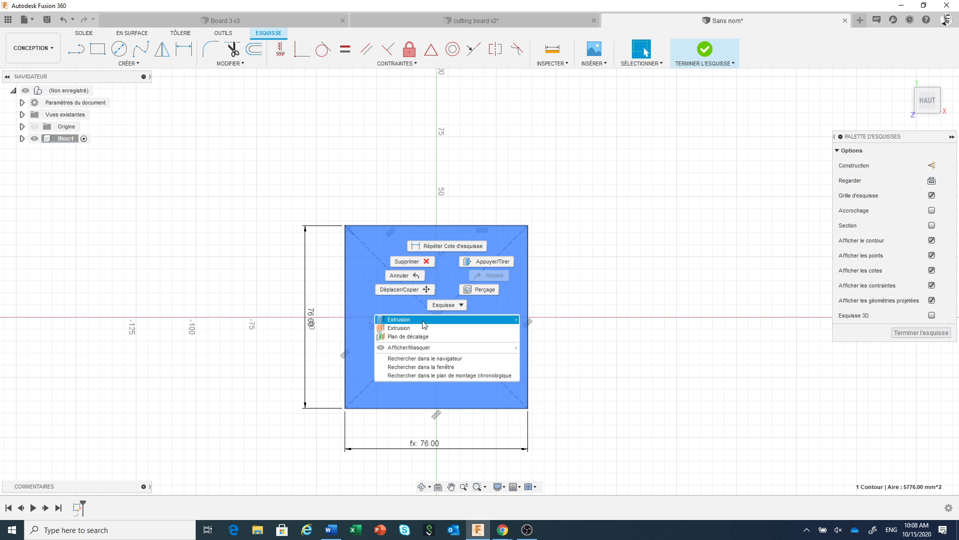
{"action": "left_click", "coordinate": [594, 274]}
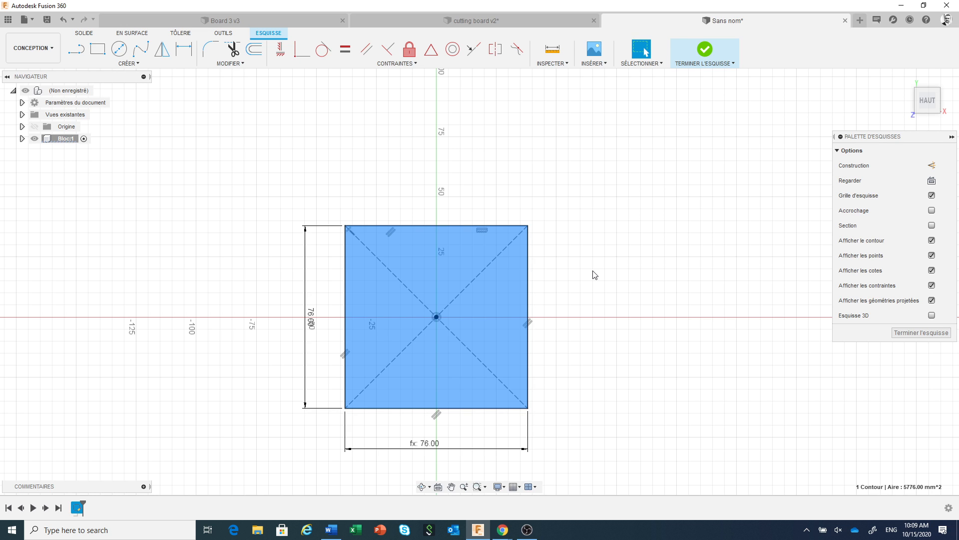
Add a user parameter named Ep in mm with the expression 20
{"action": "left_click", "coordinate": [240, 64]}
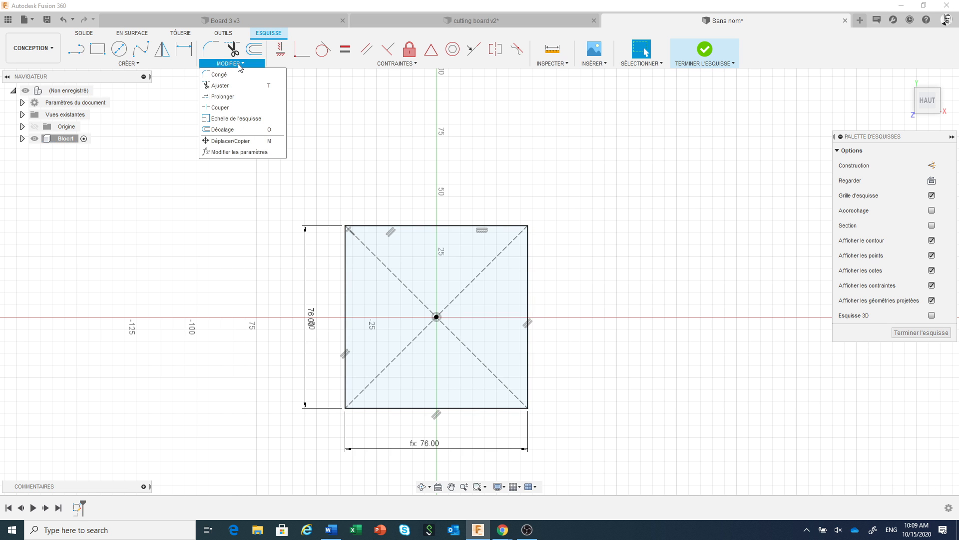
{"action": "left_click", "coordinate": [232, 152]}
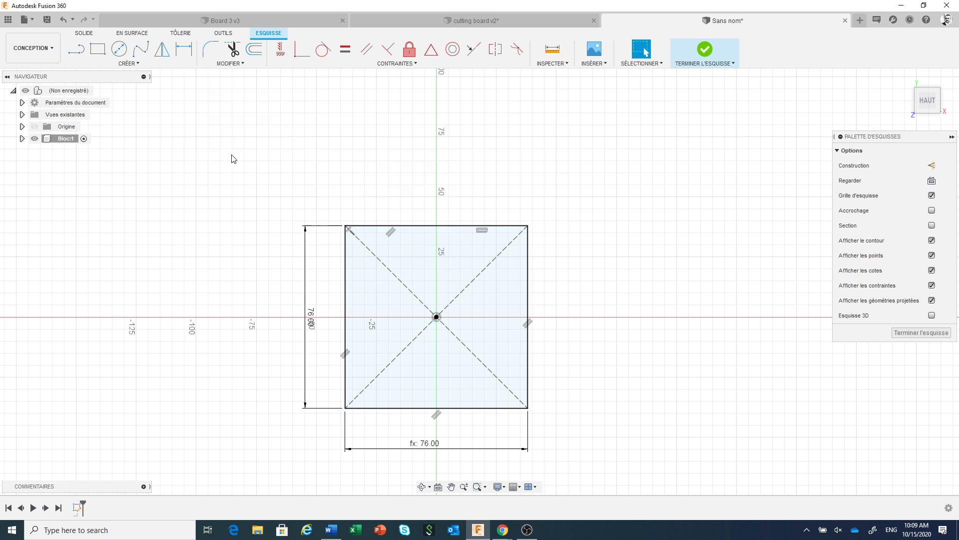
{"action": "left_click_drag", "start_coordinate": [355, 99], "coordinate": [388, 89]}
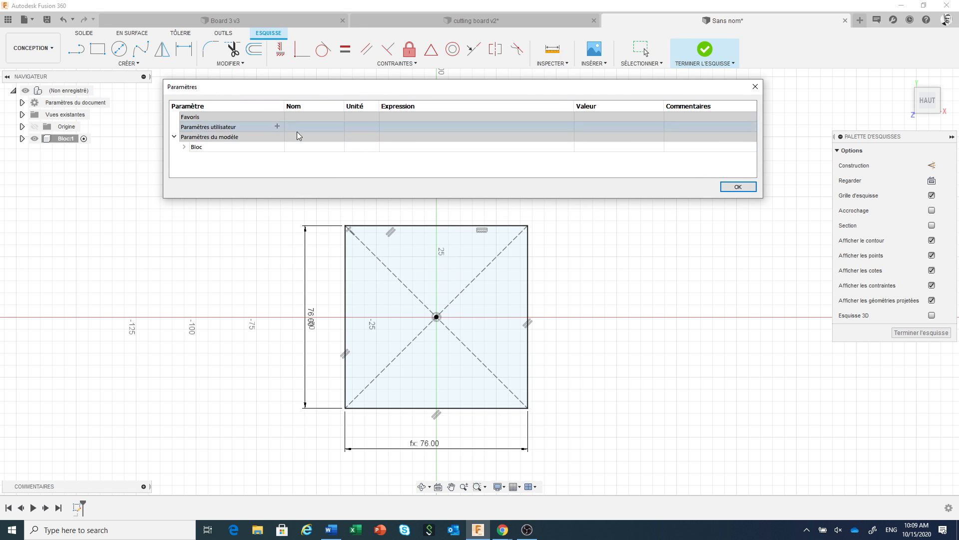
{"action": "left_click", "coordinate": [277, 127]}
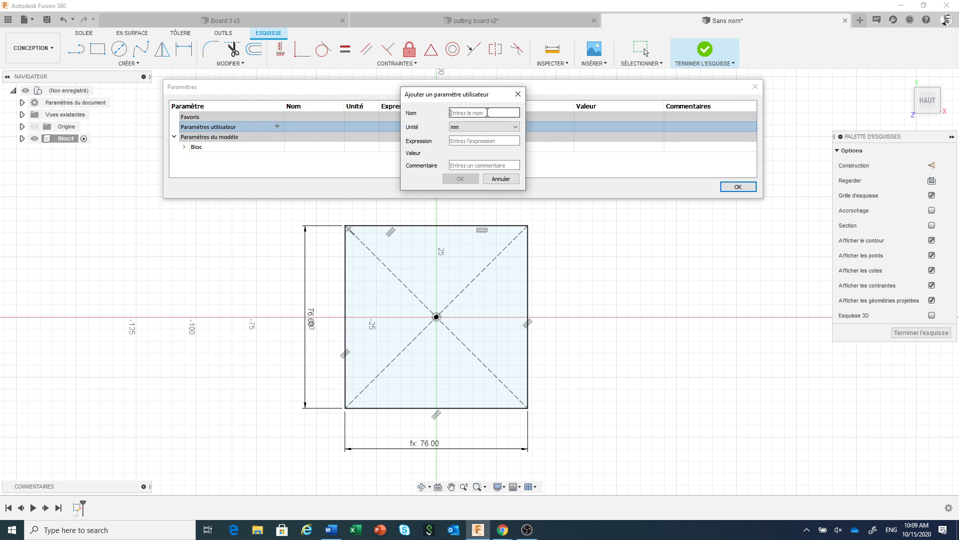
{"action": "type", "text": "Ep"}
{"action": "left_click", "coordinate": [482, 141]}
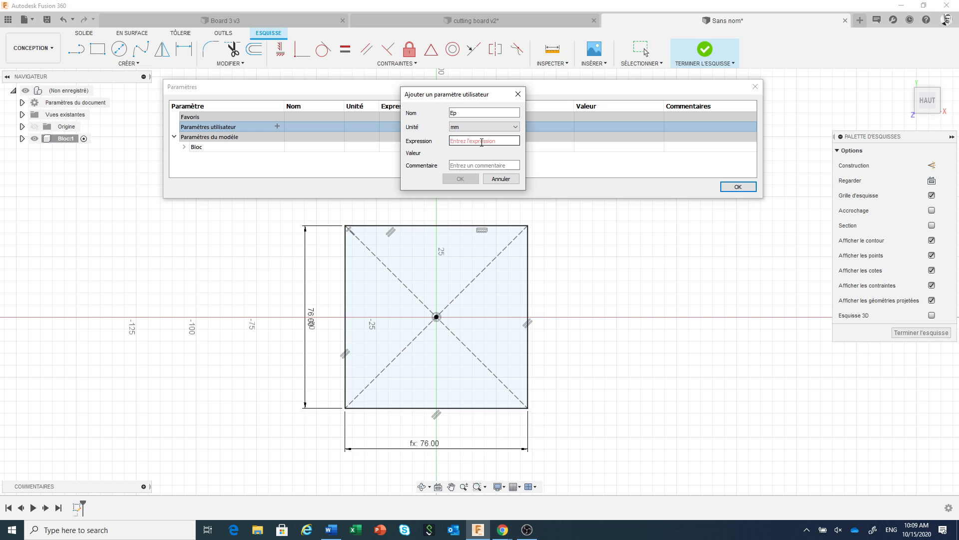
{"action": "type", "text": "20"}
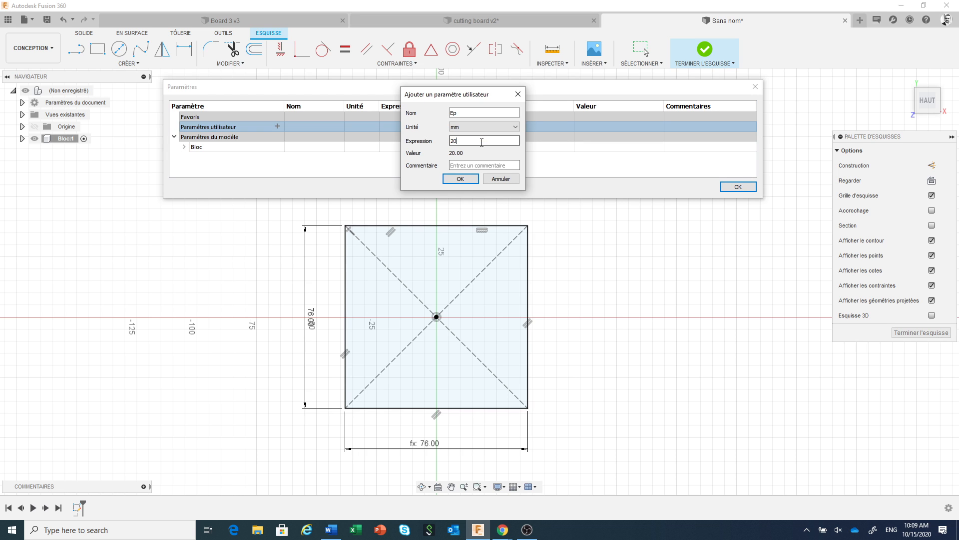
{"action": "left_click", "coordinate": [462, 179]}
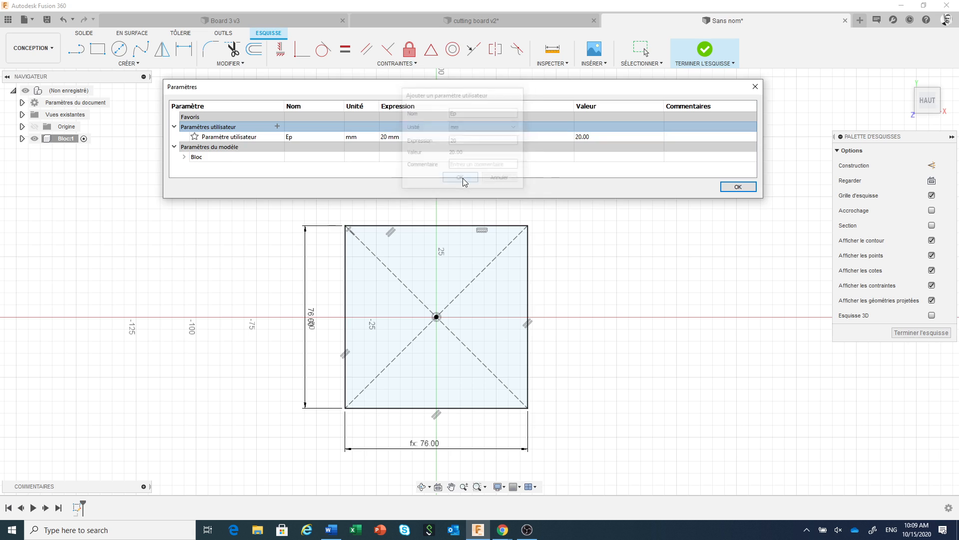
{"action": "left_click", "coordinate": [737, 188]}
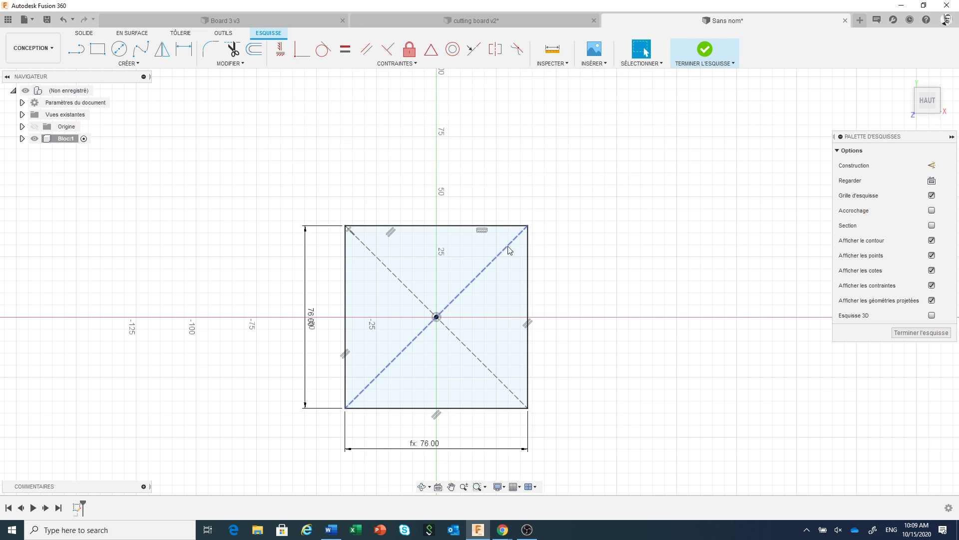
Extrude the square profile downward as a new body, using the negative Ep parameter as the distance
{"action": "left_click", "coordinate": [467, 263]}
{"action": "right_click", "coordinate": [467, 262]}
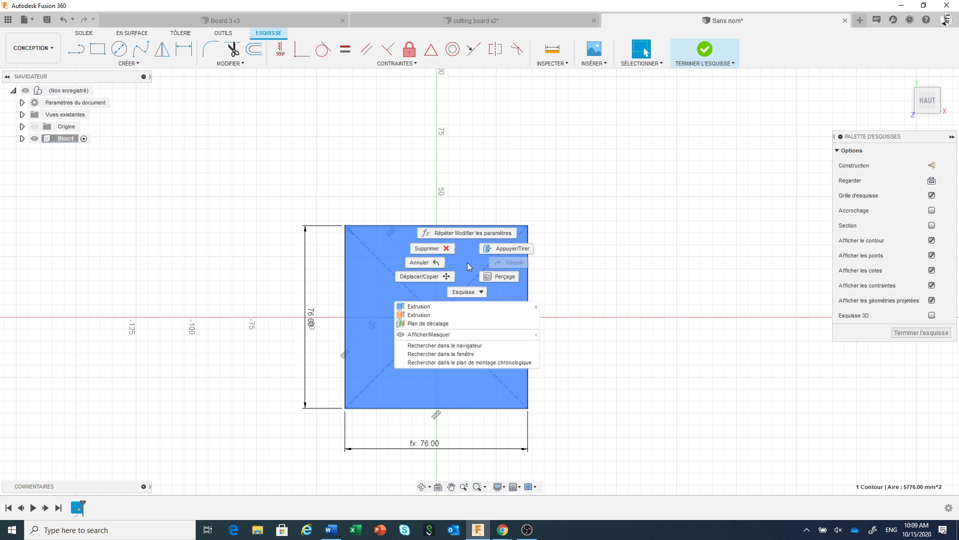
{"action": "left_click", "coordinate": [440, 307]}
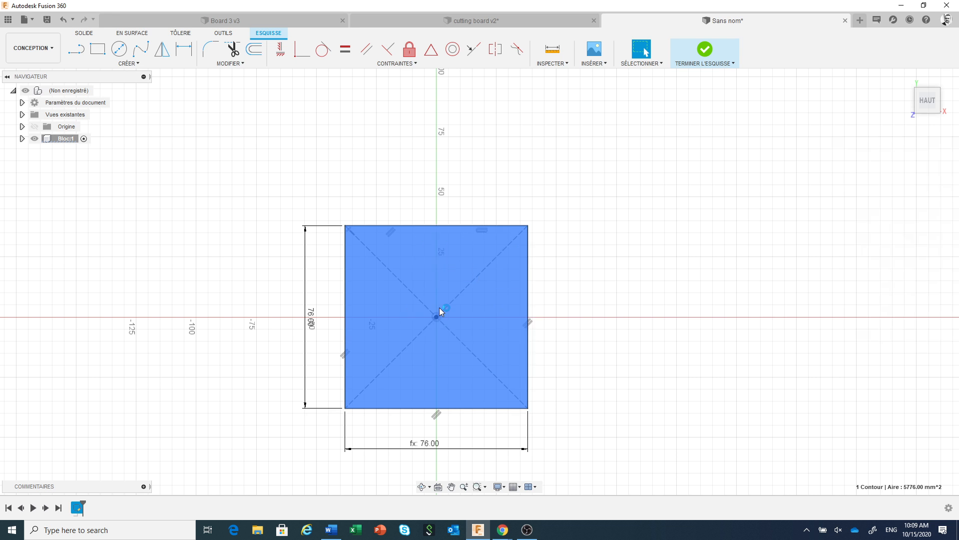
{"action": "left_click_drag", "start_coordinate": [480, 272], "coordinate": [481, 314]}
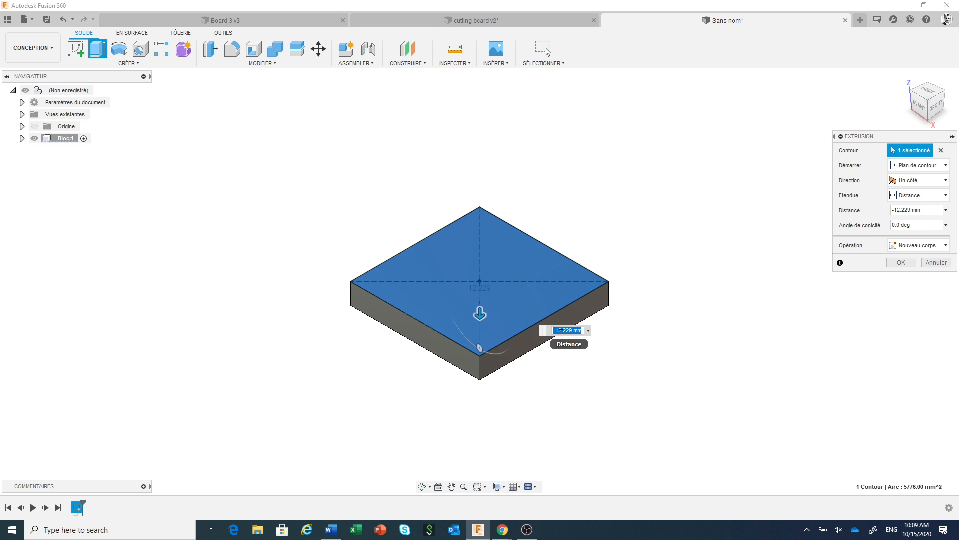
{"action": "double_click", "coordinate": [573, 330]}
{"action": "left_click_drag", "start_coordinate": [573, 330], "coordinate": [604, 331]}
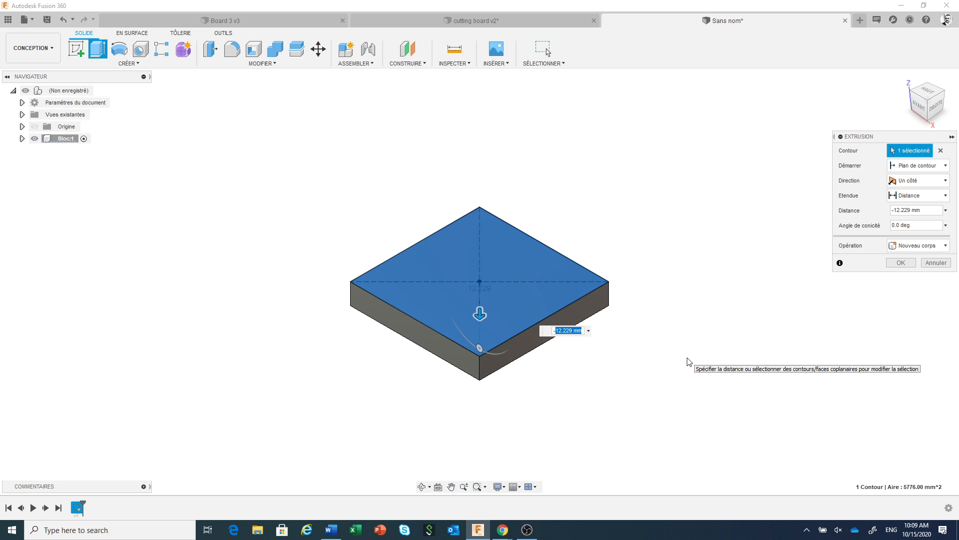
{"action": "type", "text": "e"}
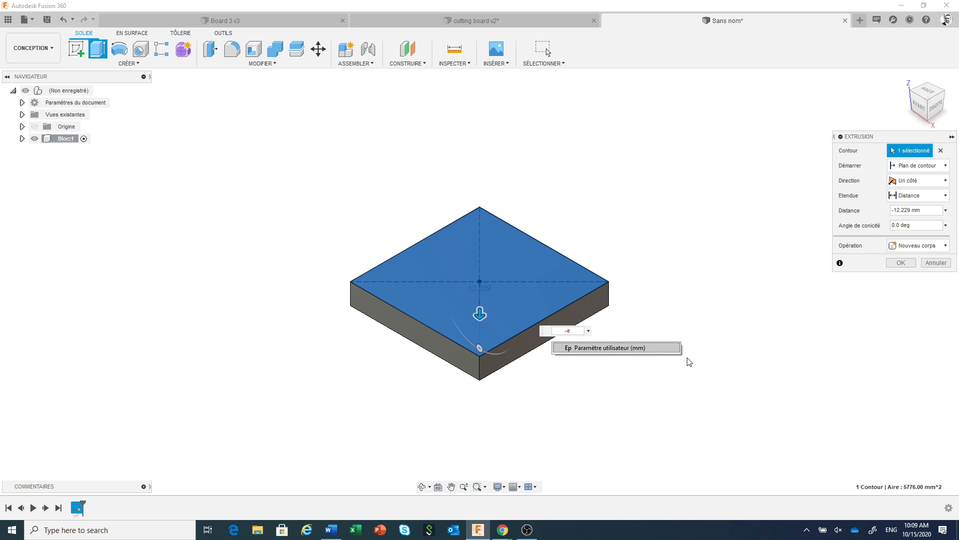
{"action": "left_click", "coordinate": [636, 348]}
{"action": "key", "text": "Return"}
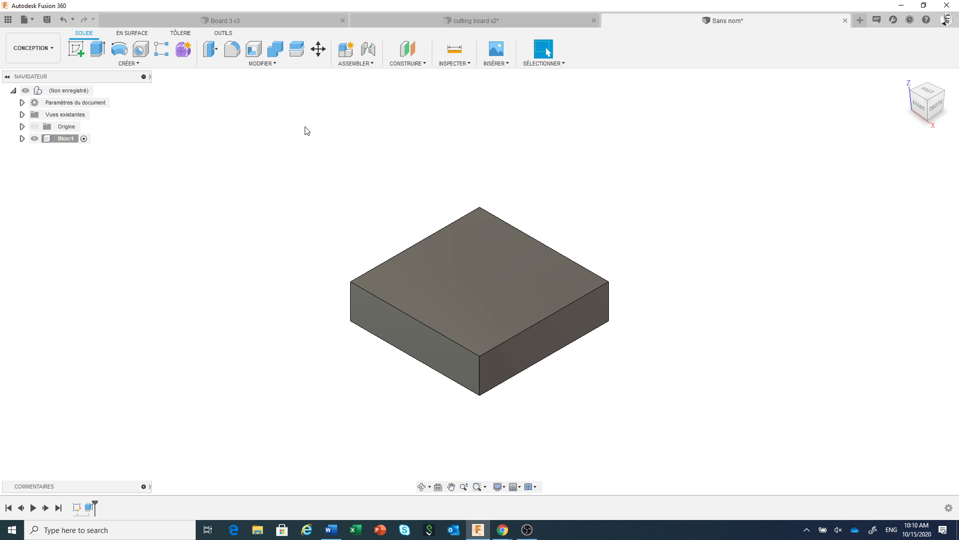
{"action": "left_click", "coordinate": [22, 138]}
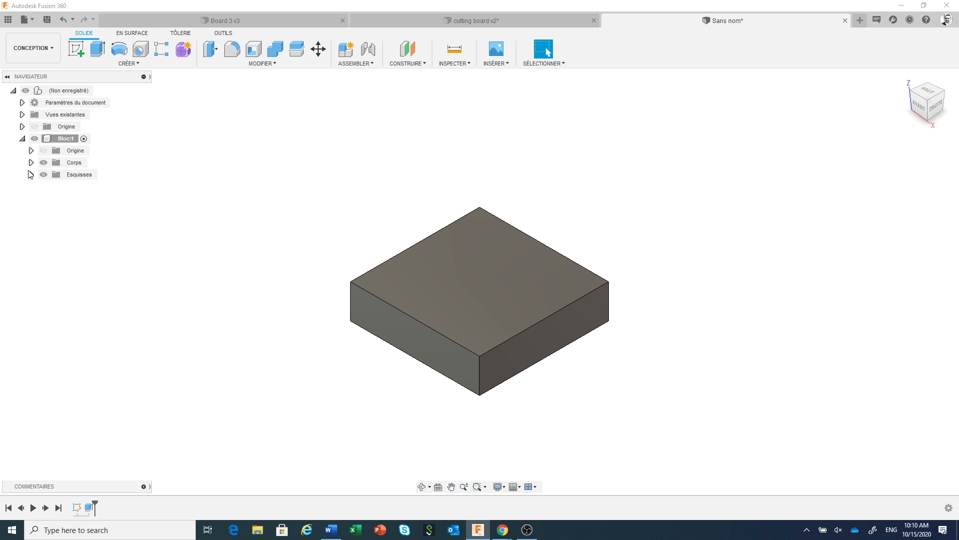
{"action": "left_click", "coordinate": [31, 162]}
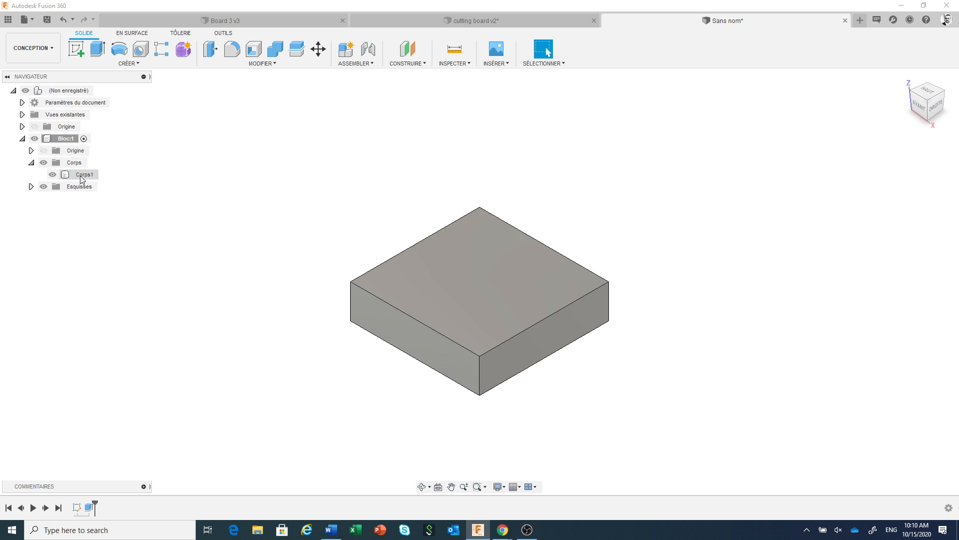
{"action": "left_click", "coordinate": [22, 139]}
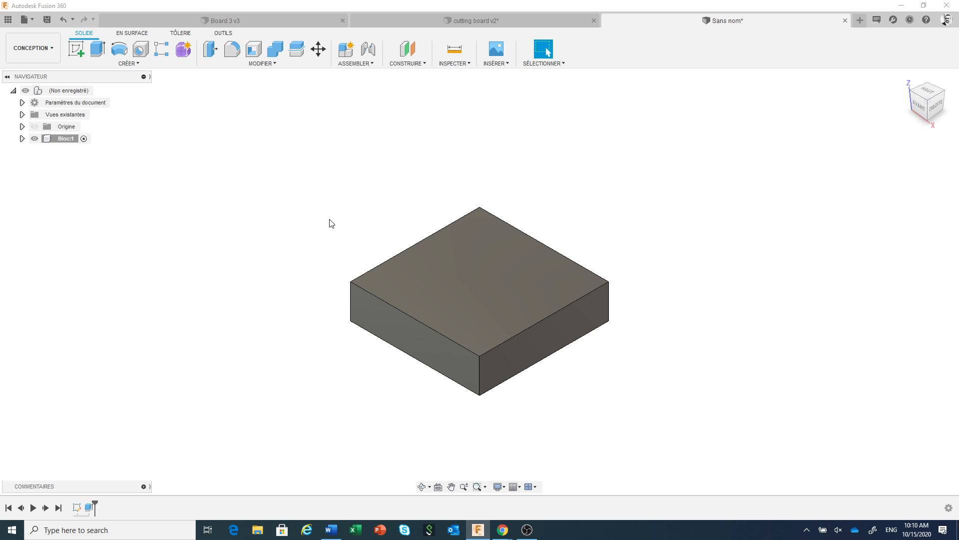
Split the Bloc body in half using the vertical YZ origin plane as the splitting tool
{"action": "left_click", "coordinate": [65, 137]}
{"action": "scroll", "coordinate": [398, 226], "scroll_direction": "down", "scroll_amount": 1}
{"action": "scroll", "coordinate": [362, 192], "scroll_direction": "down", "scroll_amount": 1}
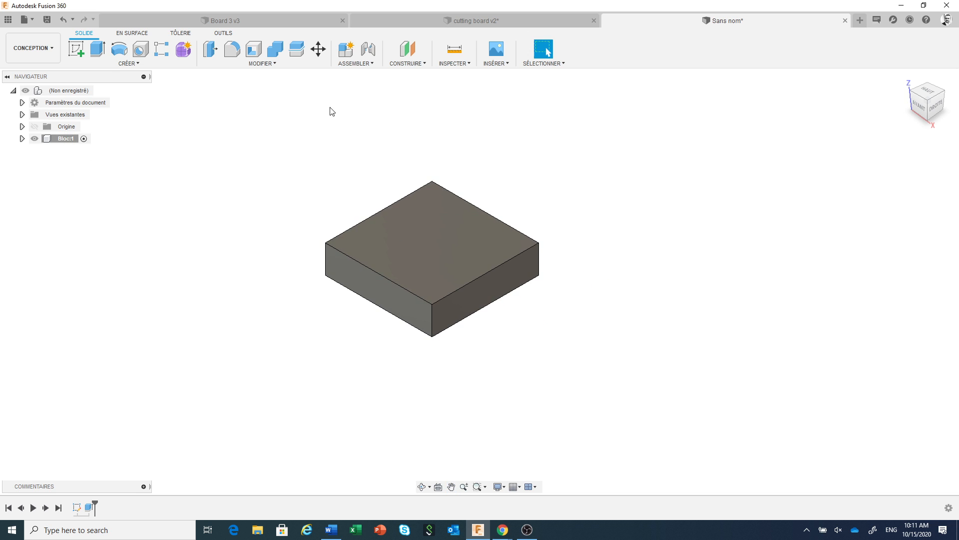
{"action": "left_click", "coordinate": [298, 50]}
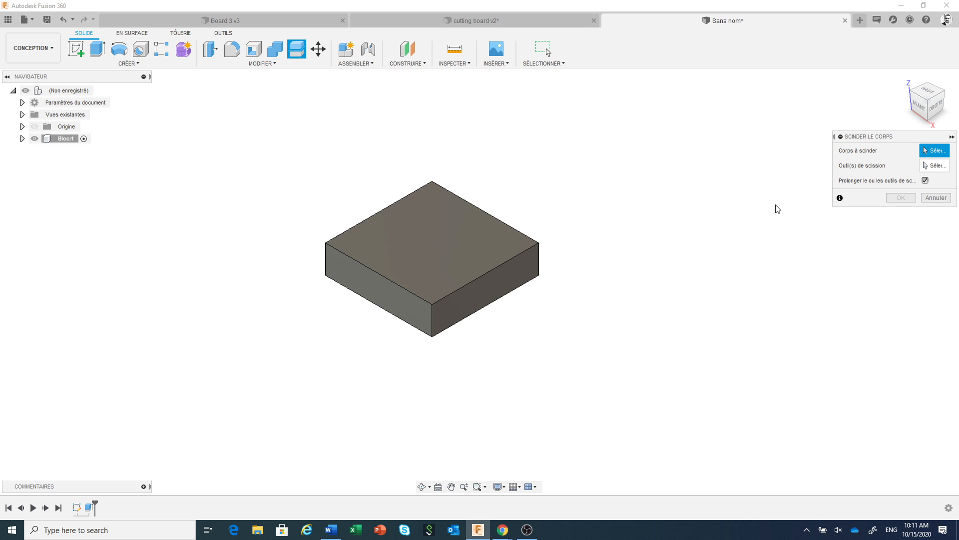
{"action": "left_click_drag", "start_coordinate": [891, 134], "coordinate": [769, 132]}
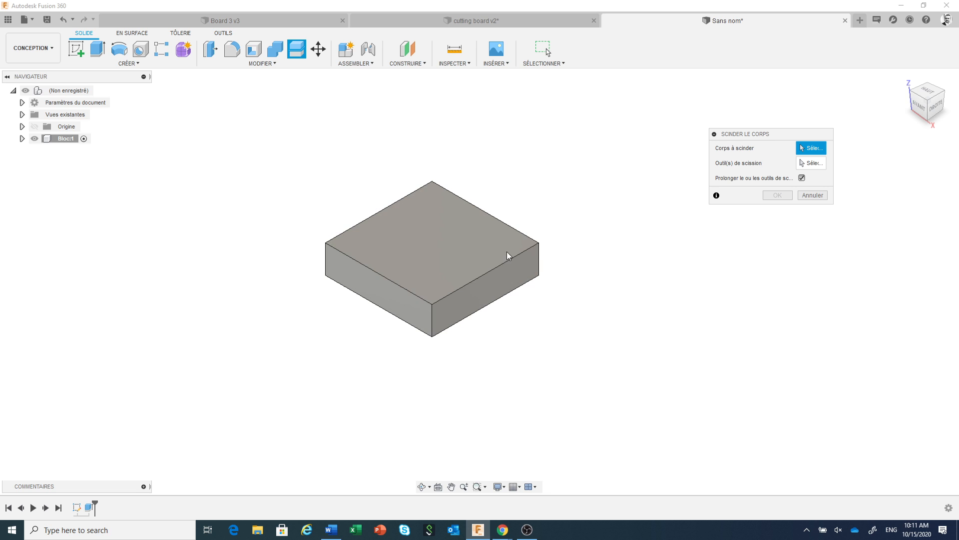
{"action": "left_click", "coordinate": [479, 262]}
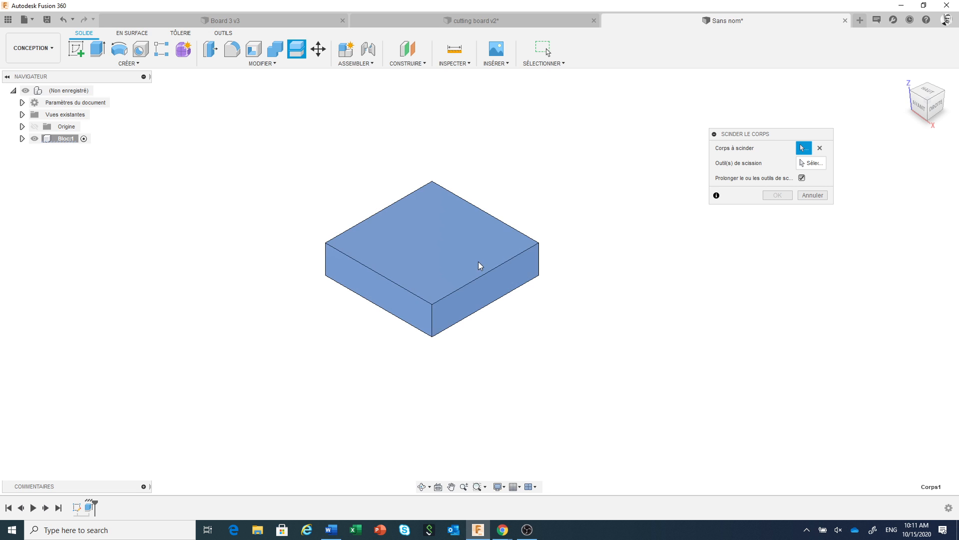
{"action": "left_click", "coordinate": [812, 165]}
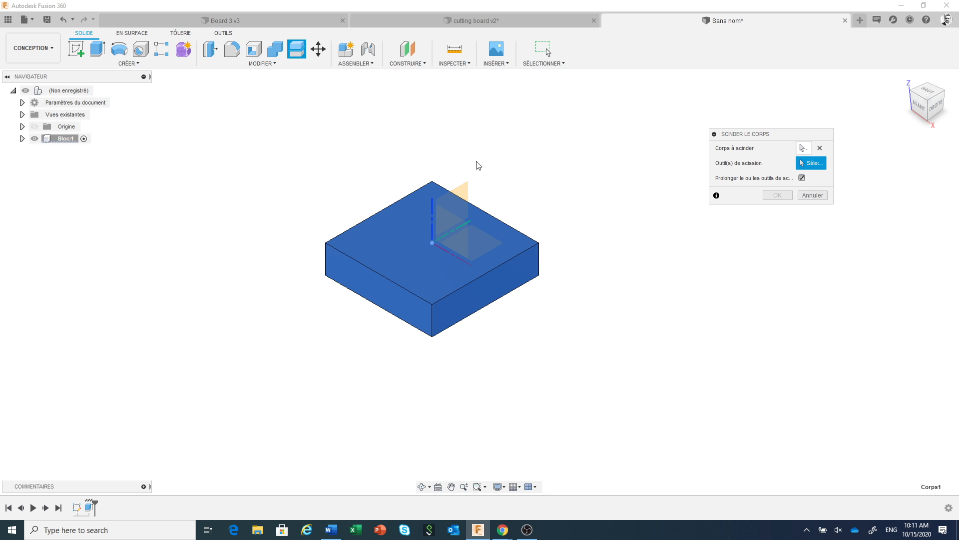
{"action": "left_click", "coordinate": [461, 194]}
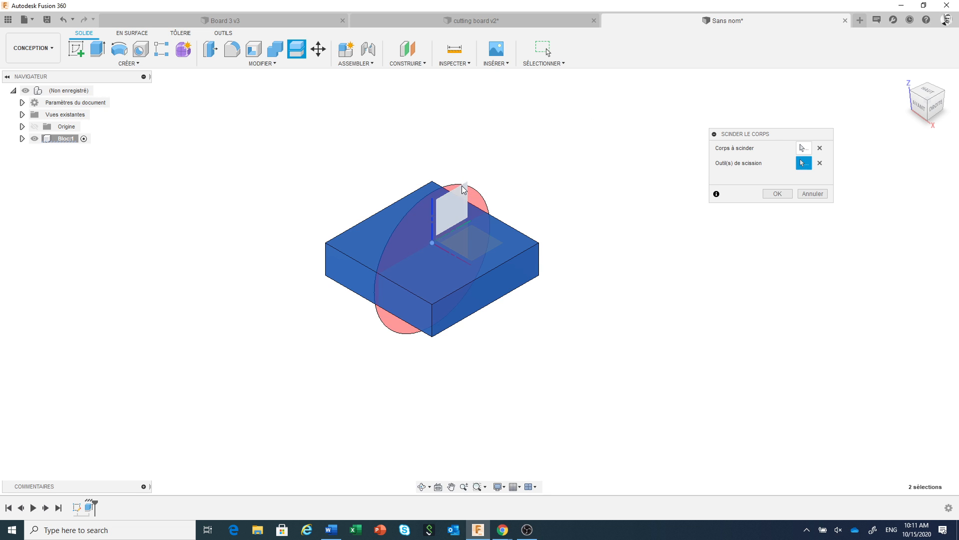
{"action": "left_click", "coordinate": [777, 194]}
Split both halves of the block into four quarters using the vertical XZ origin plane
{"action": "right_click", "coordinate": [759, 190]}
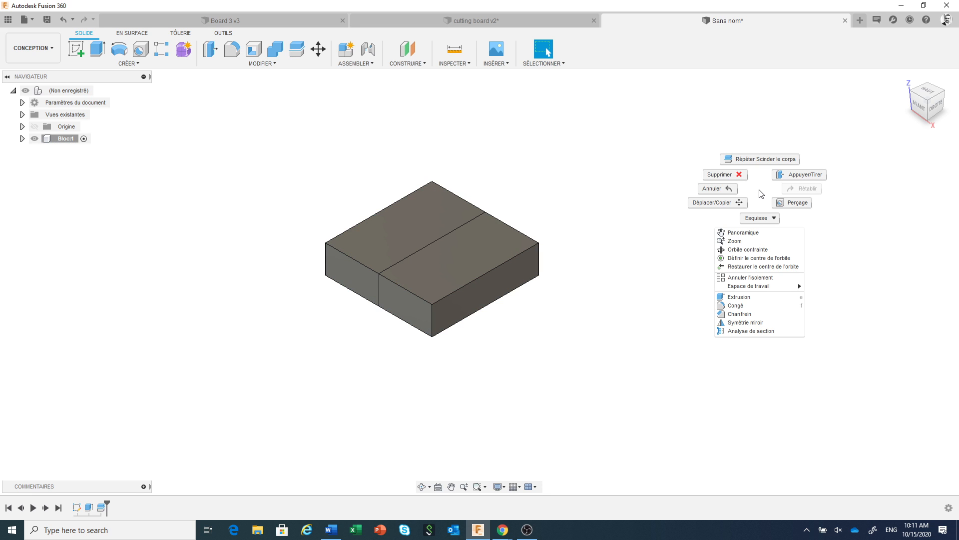
{"action": "left_click", "coordinate": [758, 161]}
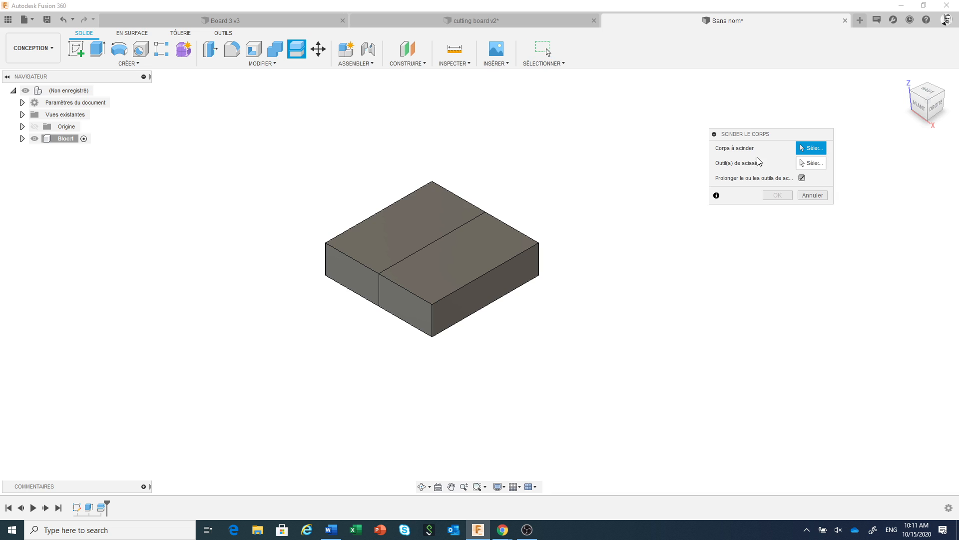
{"action": "left_click", "coordinate": [437, 211]}
{"action": "left_click", "coordinate": [475, 257]}
{"action": "left_click", "coordinate": [811, 163]}
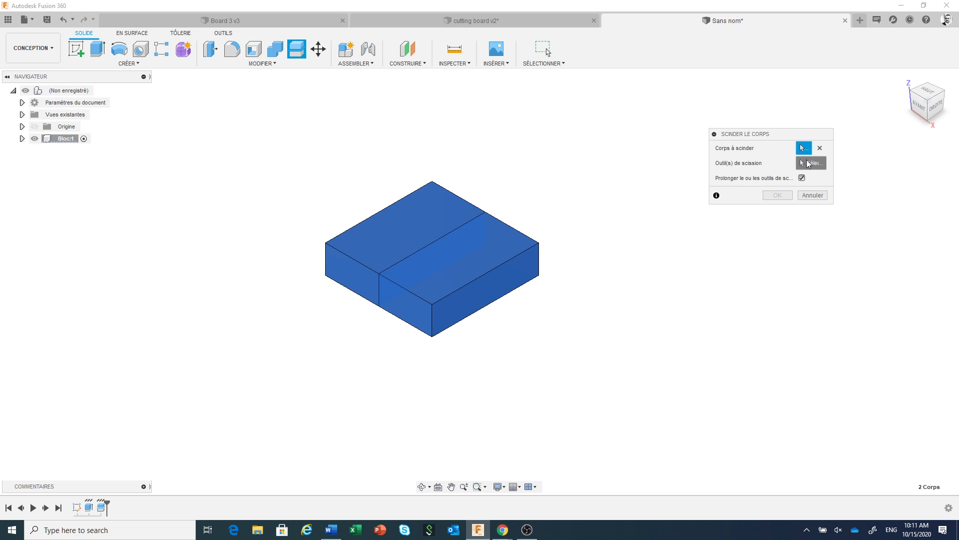
{"action": "left_click", "coordinate": [467, 227]}
{"action": "left_click", "coordinate": [778, 194]}
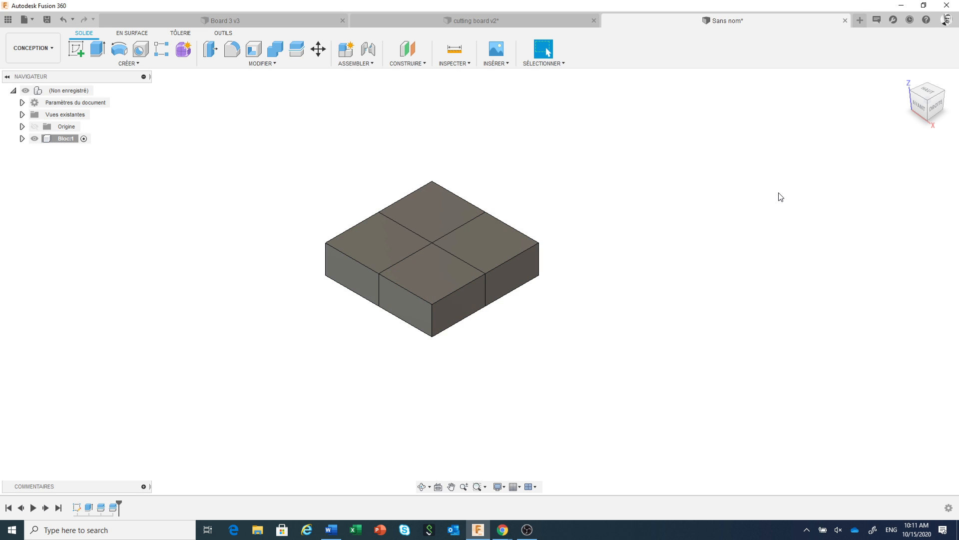
{"action": "left_click", "coordinate": [23, 139]}
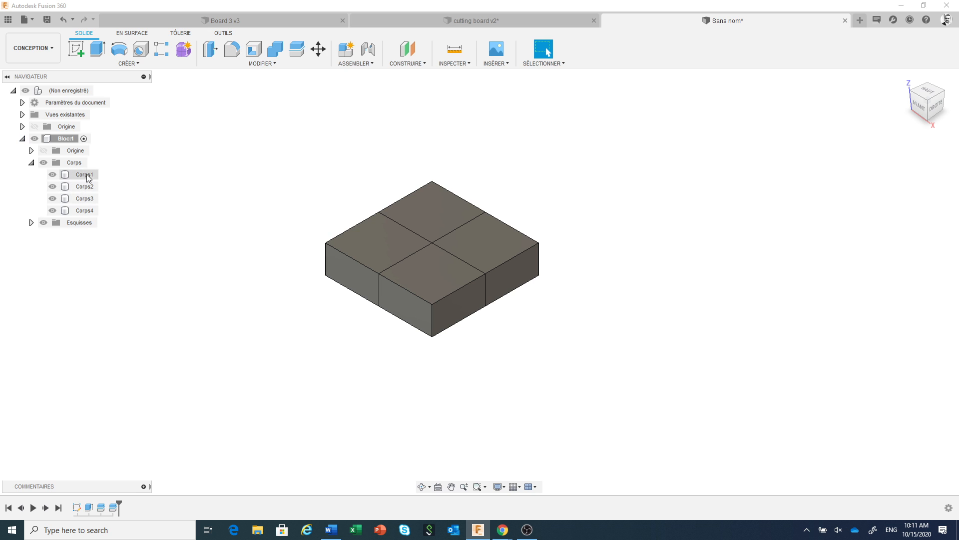
{"action": "left_click", "coordinate": [31, 163]}
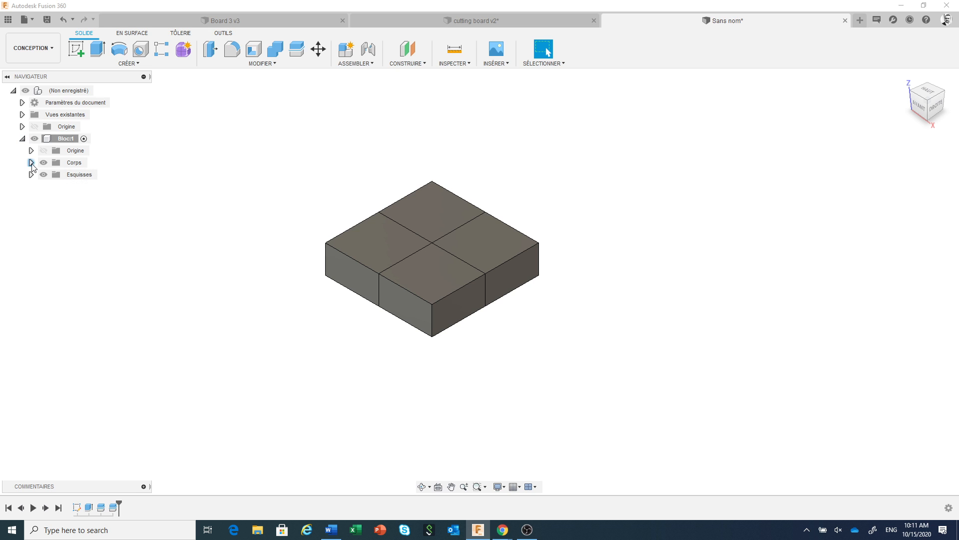
Apply the 3D Mahogany - Glossy appearance from the finished solid woods to the front and back diagonally opposite bodies of the block
{"action": "left_click", "coordinate": [56, 139]}
{"action": "scroll", "coordinate": [387, 194], "scroll_direction": "down", "scroll_amount": 1}
{"action": "middle_click_drag", "start_coordinate": [388, 194], "coordinate": [291, 178]}
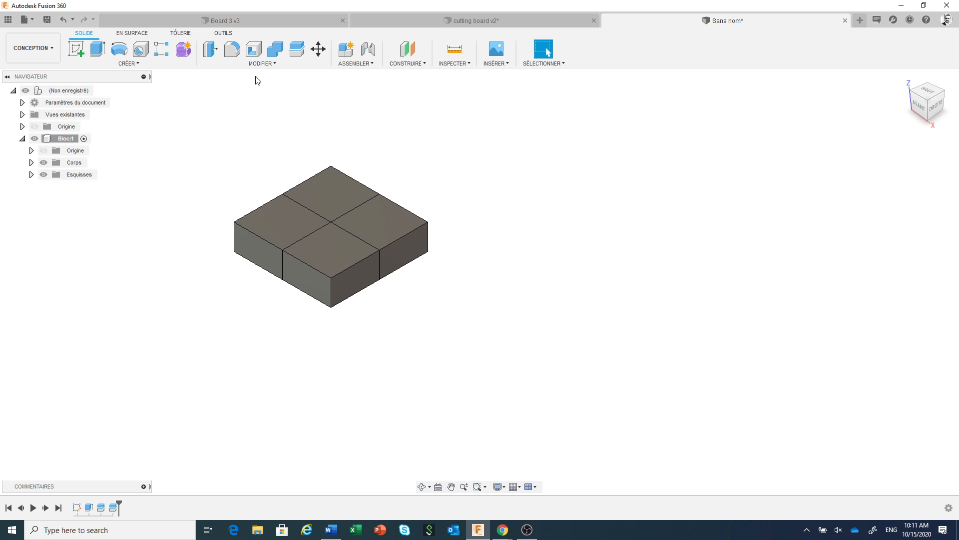
{"action": "left_click", "coordinate": [261, 64]}
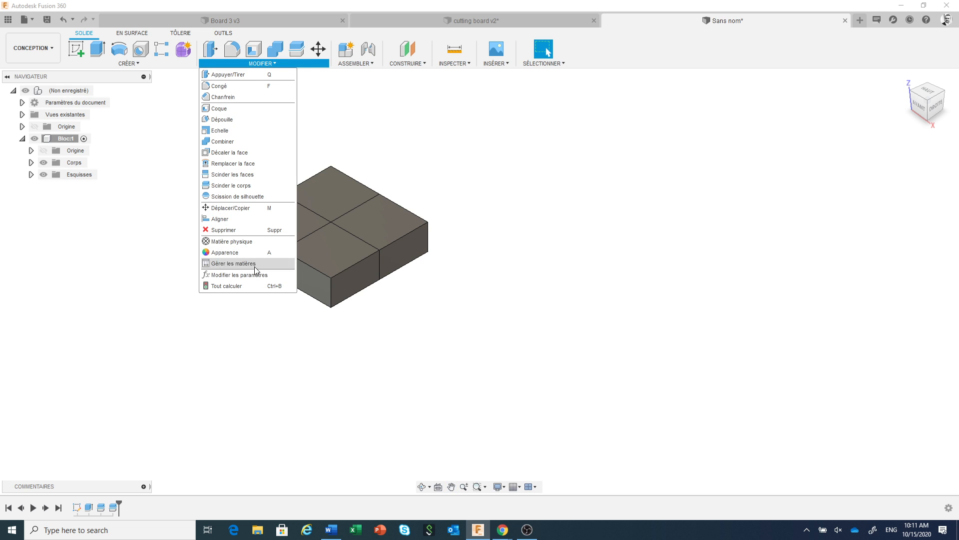
{"action": "left_click", "coordinate": [244, 251]}
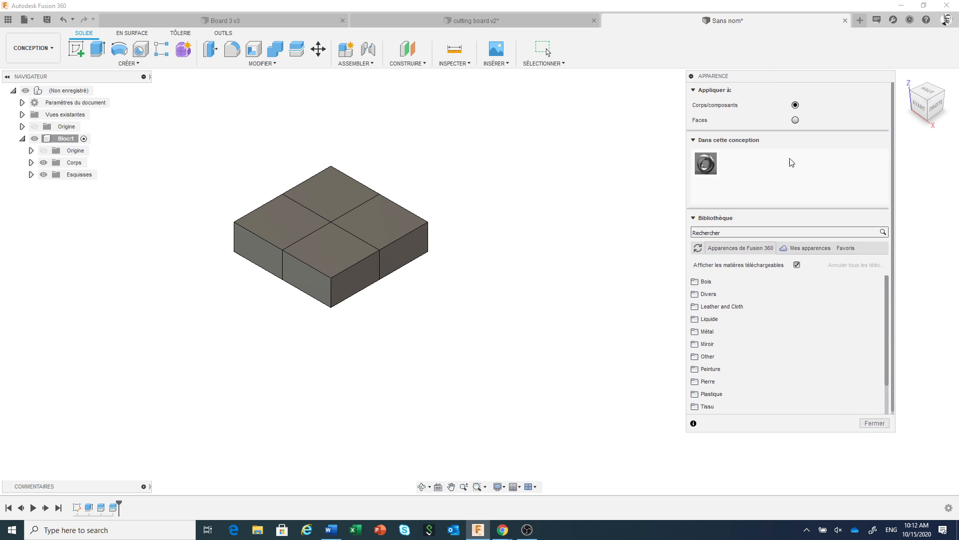
{"action": "left_click_drag", "start_coordinate": [888, 318], "coordinate": [896, 391]}
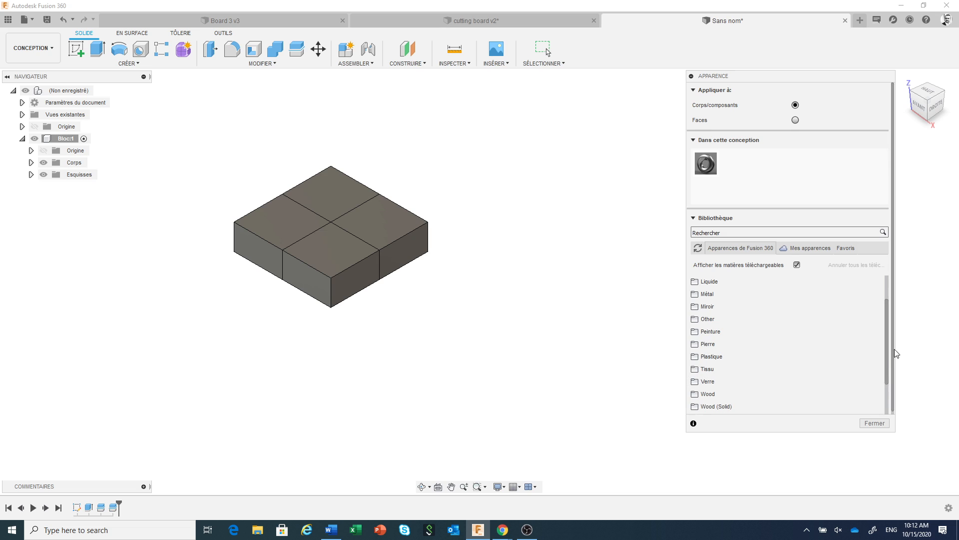
{"action": "scroll", "coordinate": [886, 353], "scroll_direction": "down", "scroll_amount": 2}
{"action": "left_click", "coordinate": [746, 370]}
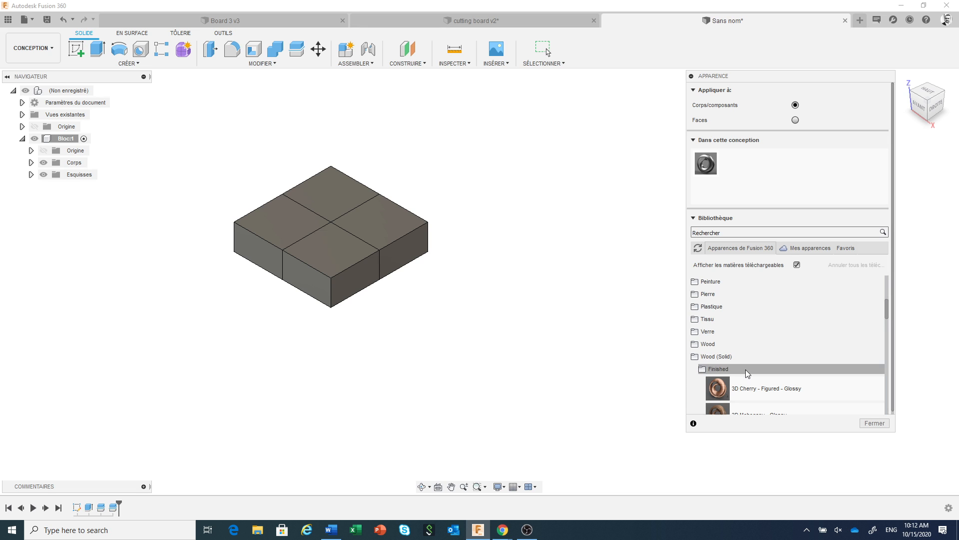
{"action": "left_click_drag", "start_coordinate": [888, 317], "coordinate": [883, 333]}
{"action": "left_click_drag", "start_coordinate": [718, 340], "coordinate": [331, 192]}
{"action": "left_click_drag", "start_coordinate": [718, 340], "coordinate": [342, 284]}
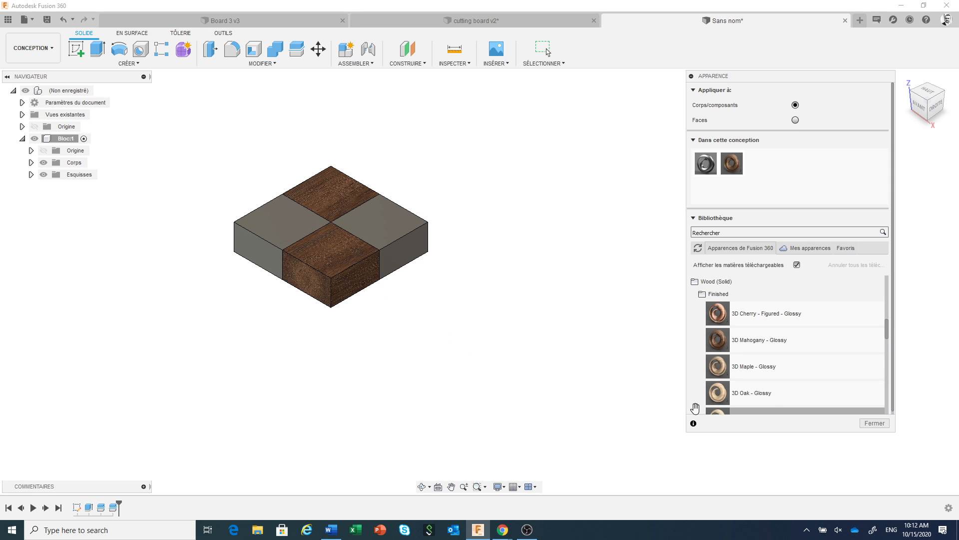
Apply the 3D Maple - Glossy appearance to the two remaining diagonally opposite bodies of the block
{"action": "left_click_drag", "start_coordinate": [719, 367], "coordinate": [412, 233]}
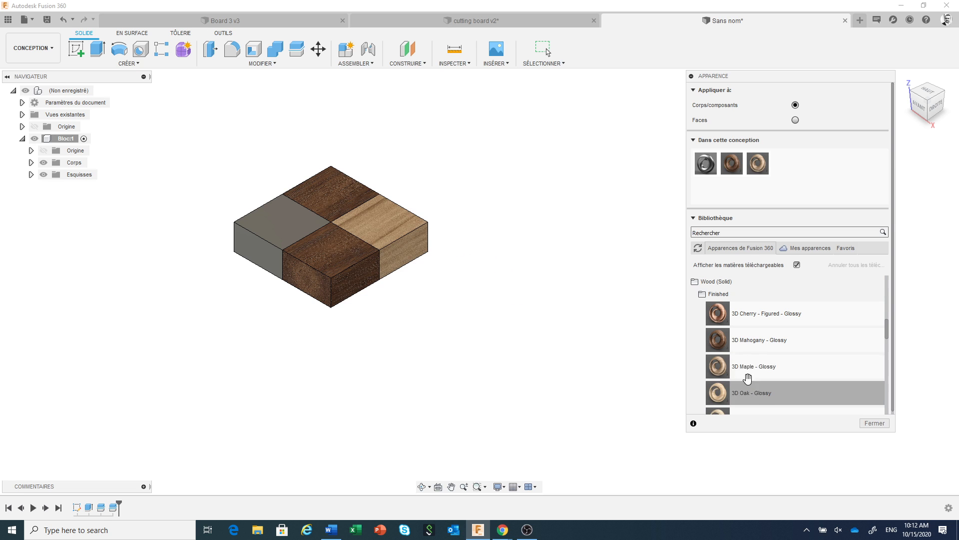
{"action": "left_click_drag", "start_coordinate": [719, 368], "coordinate": [271, 233]}
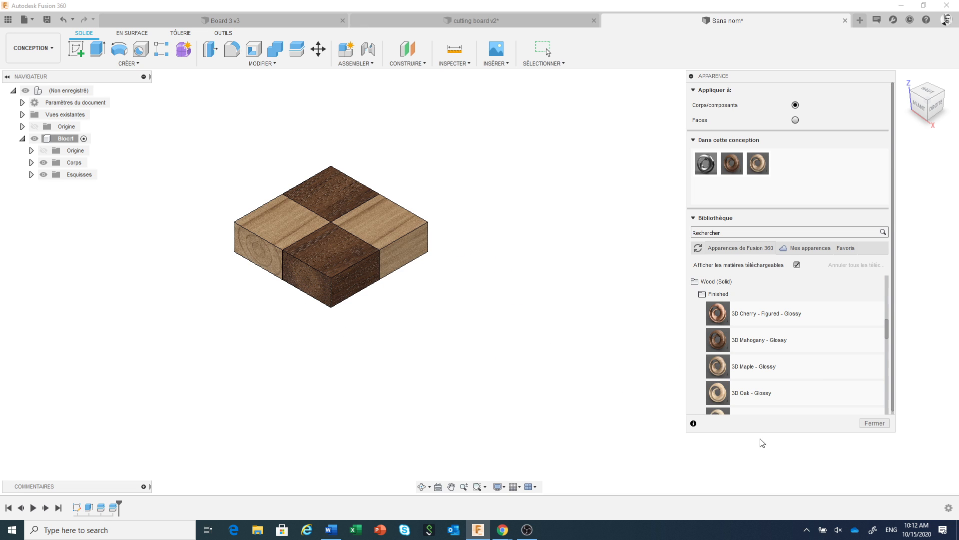
{"action": "left_click", "coordinate": [874, 424]}
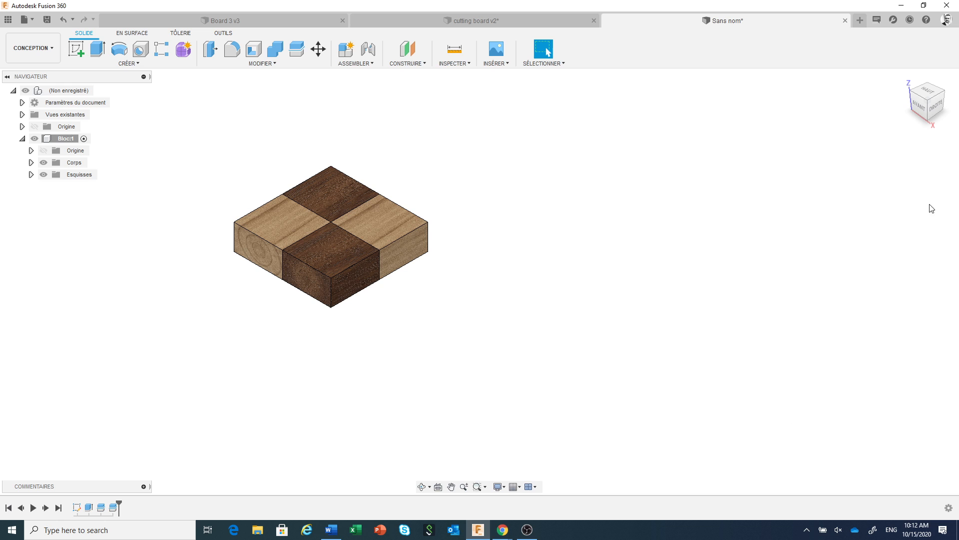
Activate the top-level component of the unsaved design, viewing the block from above
{"action": "left_click", "coordinate": [926, 91]}
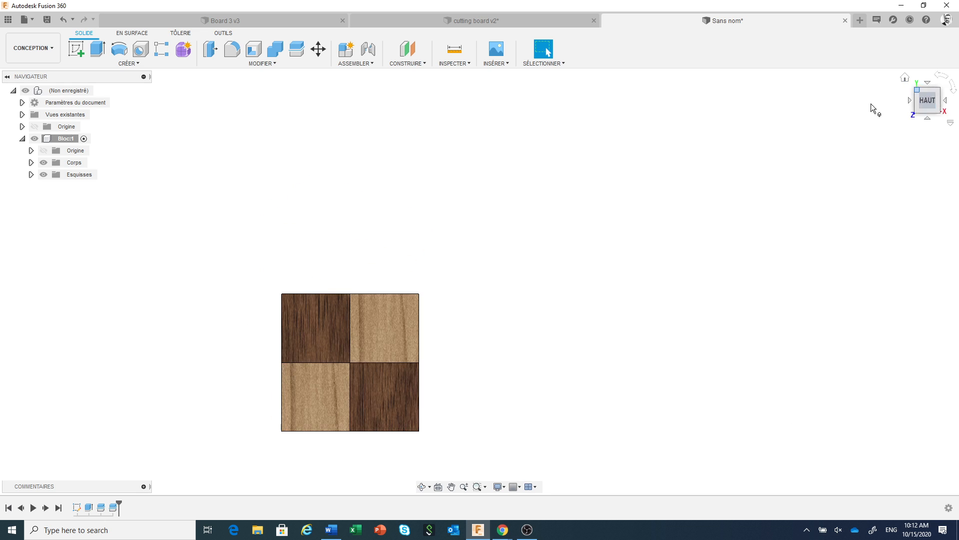
{"action": "middle_click_drag", "start_coordinate": [516, 206], "coordinate": [622, 117]}
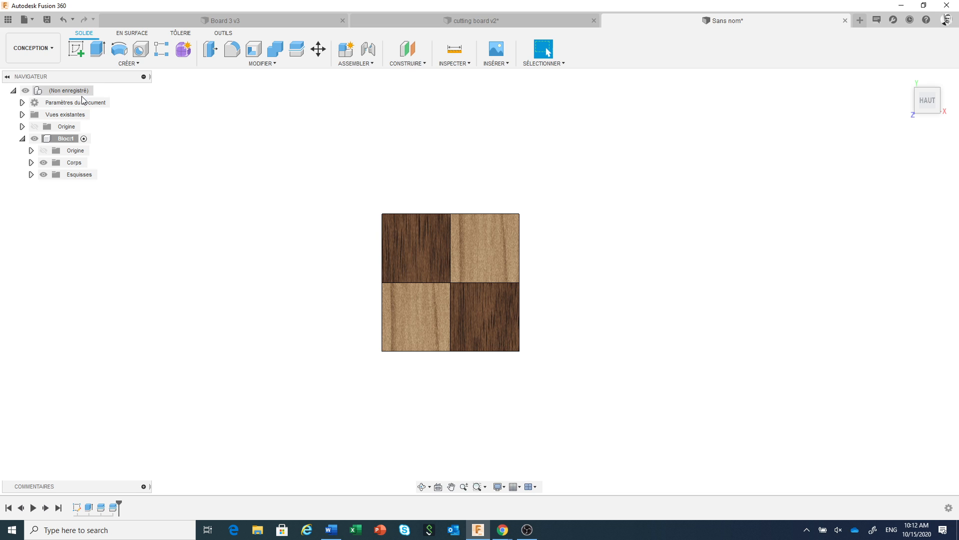
{"action": "left_click", "coordinate": [98, 91]}
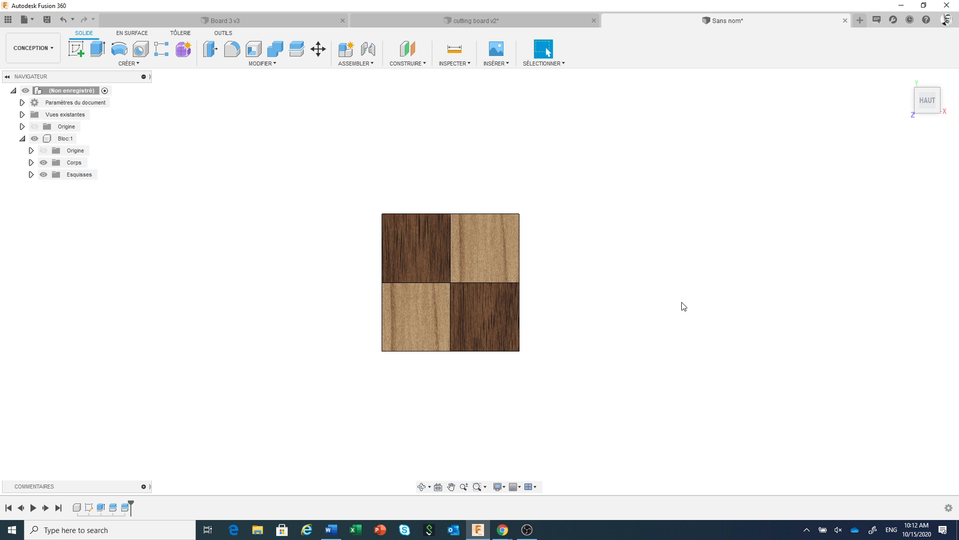
Rotate the Bloc component -45 degrees about its central vertical edge, with its position captured
{"action": "mouse_move", "coordinate": [622, 294]}
{"action": "middle_mouse_down", "text": "shift"}
{"action": "mouse_move", "coordinate": [610, 253]}
{"action": "mouse_move", "coordinate": [621, 281]}
{"action": "middle_mouse_up", "text": "shift"}
{"action": "left_click", "coordinate": [61, 143]}
{"action": "right_click", "coordinate": [63, 142]}
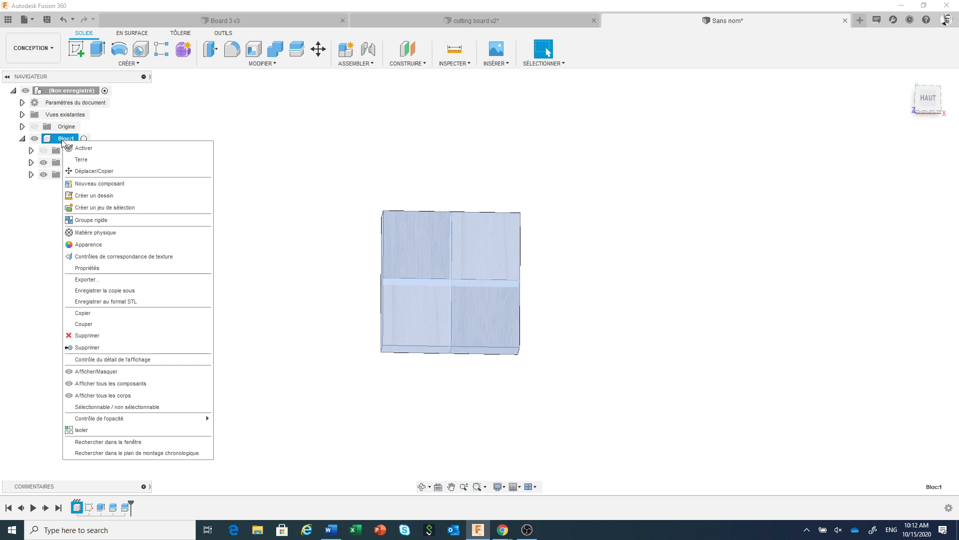
{"action": "left_click", "coordinate": [97, 172]}
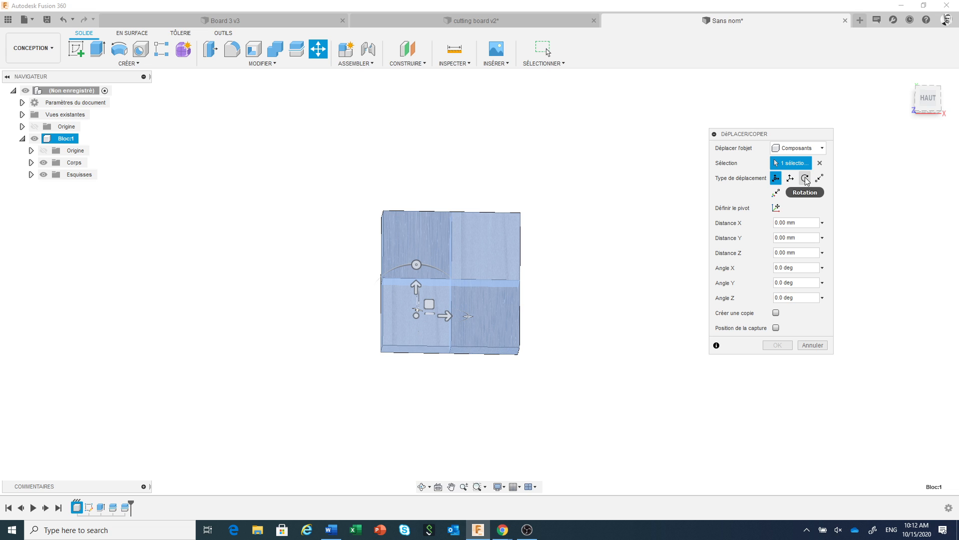
{"action": "left_click", "coordinate": [805, 178]}
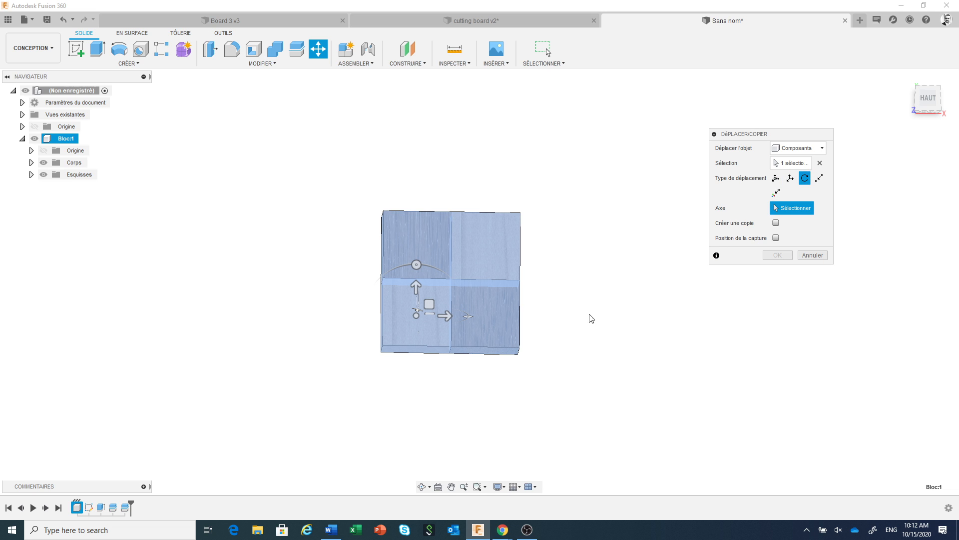
{"action": "middle_click_drag", "start_coordinate": [561, 338], "coordinate": [544, 304], "text": "shift"}
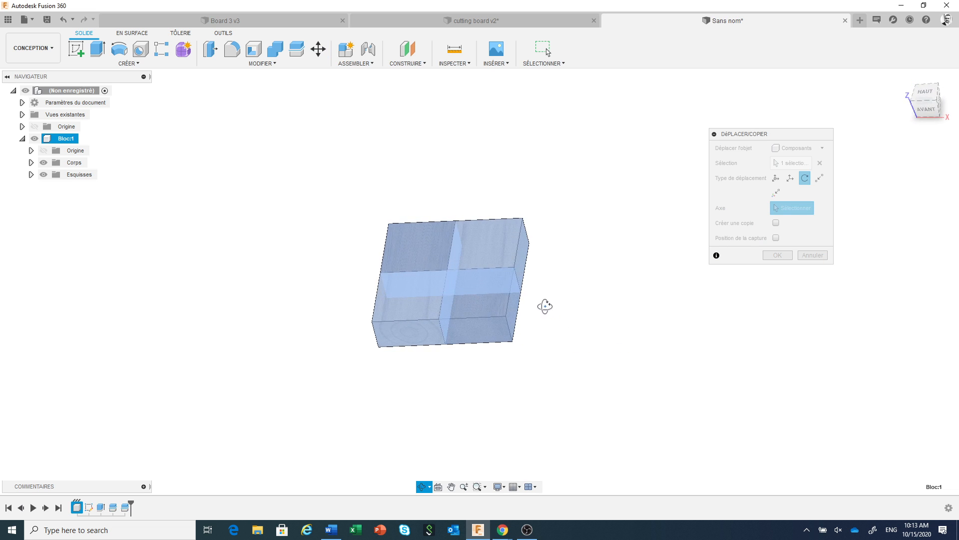
{"action": "left_click", "coordinate": [452, 286]}
{"action": "left_click", "coordinate": [928, 101]}
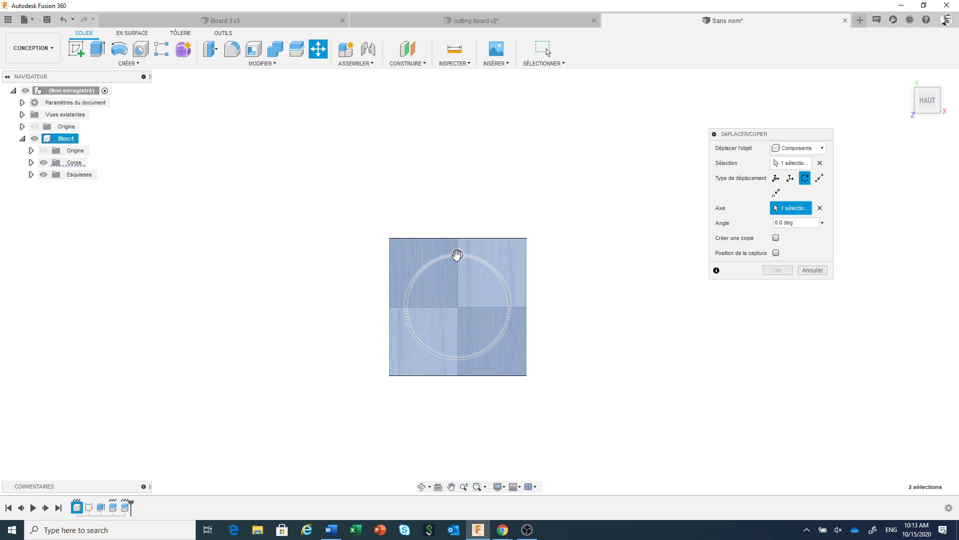
{"action": "left_click_drag", "start_coordinate": [458, 256], "coordinate": [494, 270]}
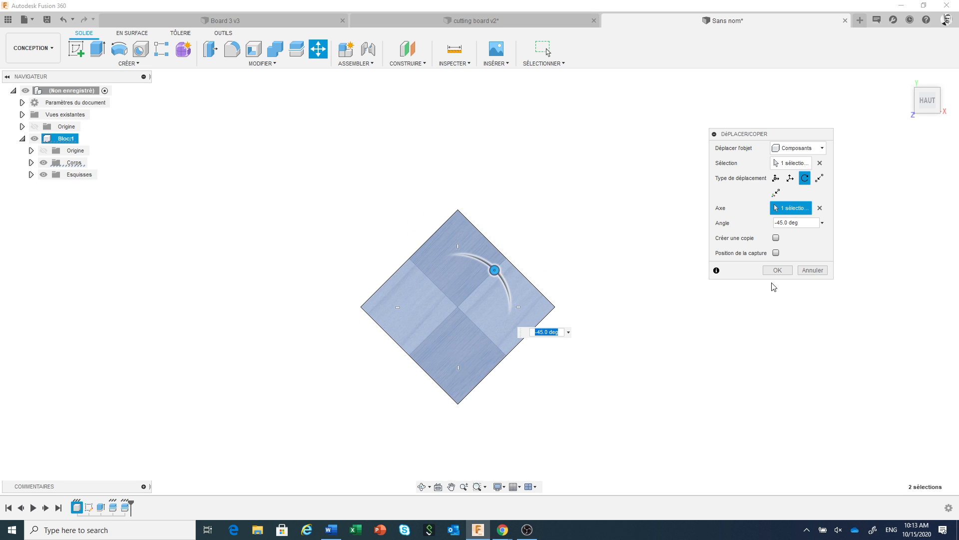
{"action": "left_click", "coordinate": [776, 253]}
{"action": "left_click", "coordinate": [777, 270]}
Start a top-level sketch on the top face of the rotated block
{"action": "middle_click_drag", "start_coordinate": [702, 294], "coordinate": [687, 253]}
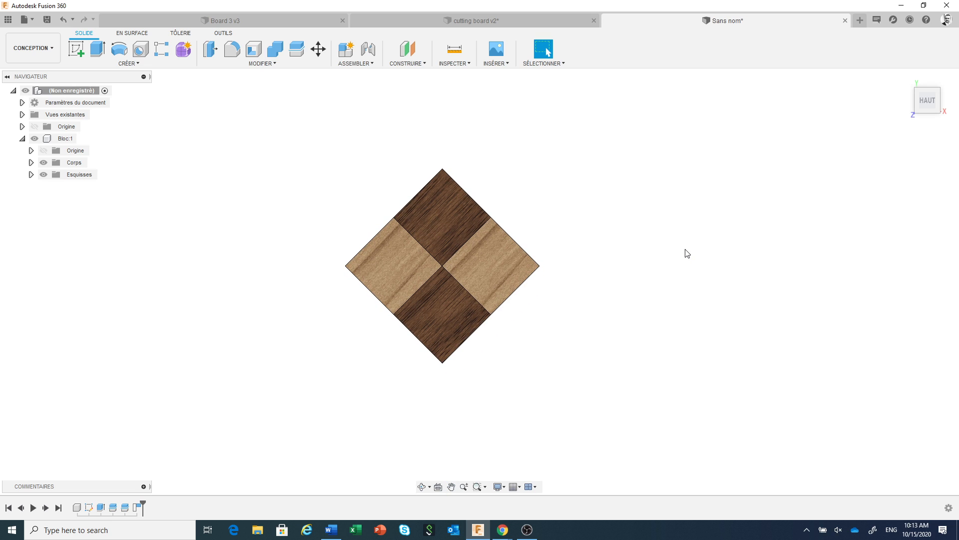
{"action": "scroll", "coordinate": [679, 267], "scroll_direction": "down", "scroll_amount": 1}
{"action": "middle_click_drag", "start_coordinate": [679, 268], "coordinate": [569, 254]}
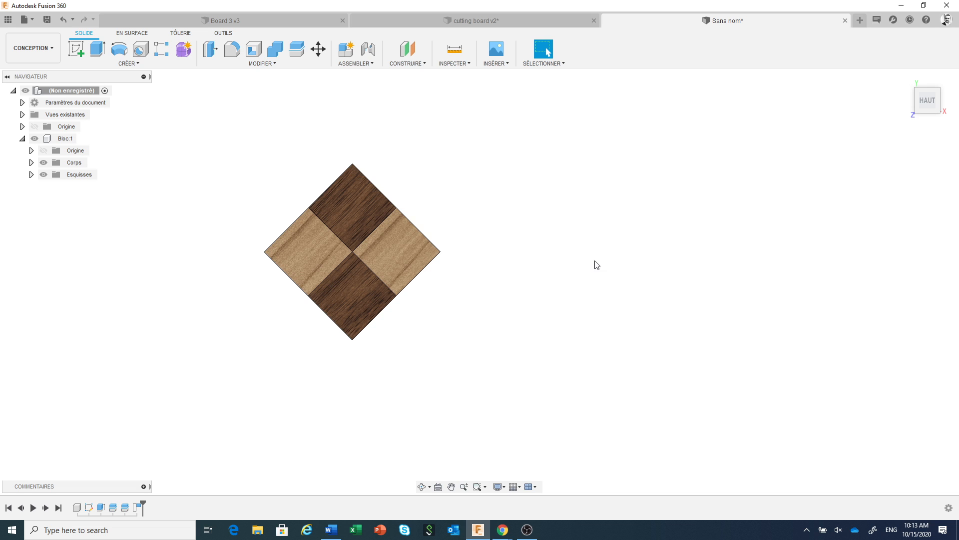
{"action": "middle_click_drag", "start_coordinate": [557, 274], "coordinate": [615, 297]}
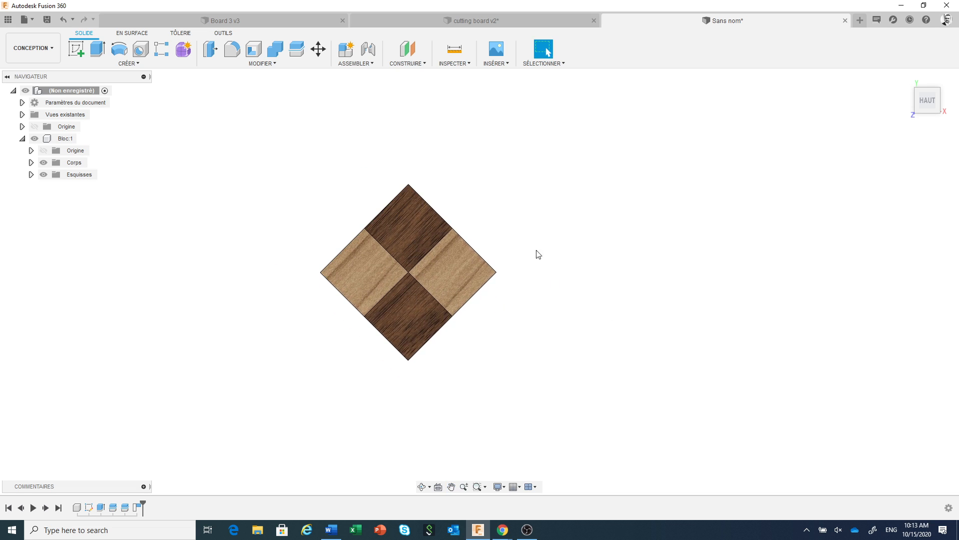
{"action": "left_click", "coordinate": [76, 47]}
{"action": "left_click", "coordinate": [416, 250]}
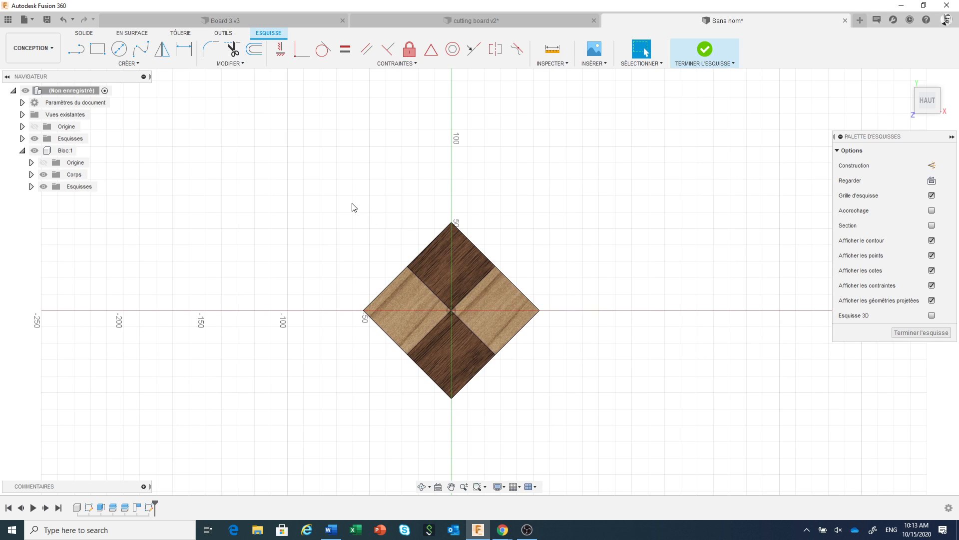
Project the two outer edges of the block's right-hand maple body into the sketch
{"action": "middle_click_drag", "start_coordinate": [343, 199], "coordinate": [266, 114]}
{"action": "left_click", "coordinate": [139, 65]}
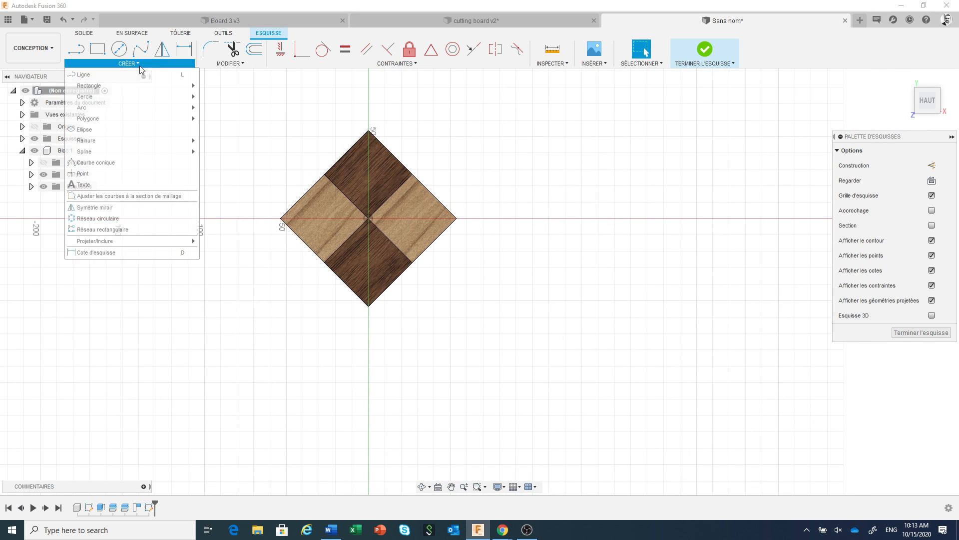
{"action": "mouse_move", "coordinate": [161, 240]}
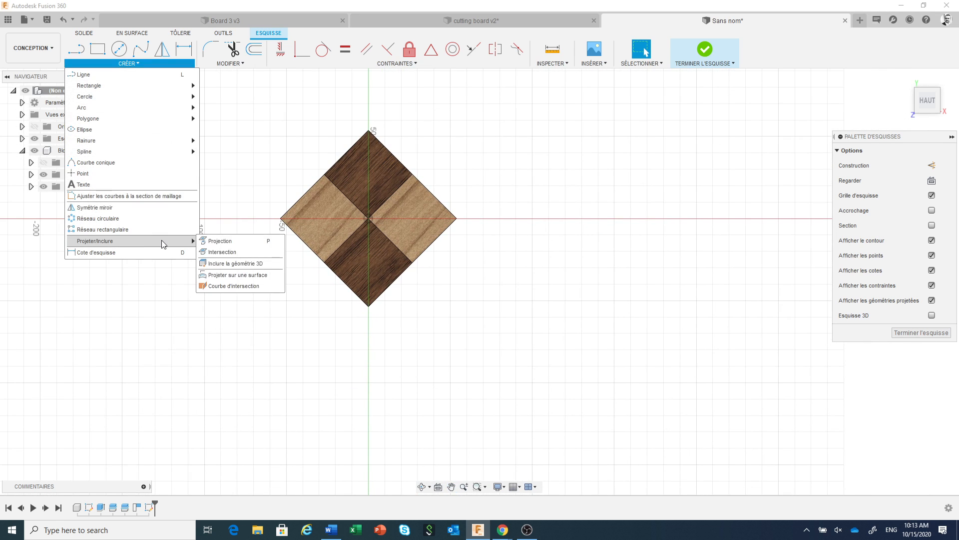
{"action": "left_click", "coordinate": [225, 242]}
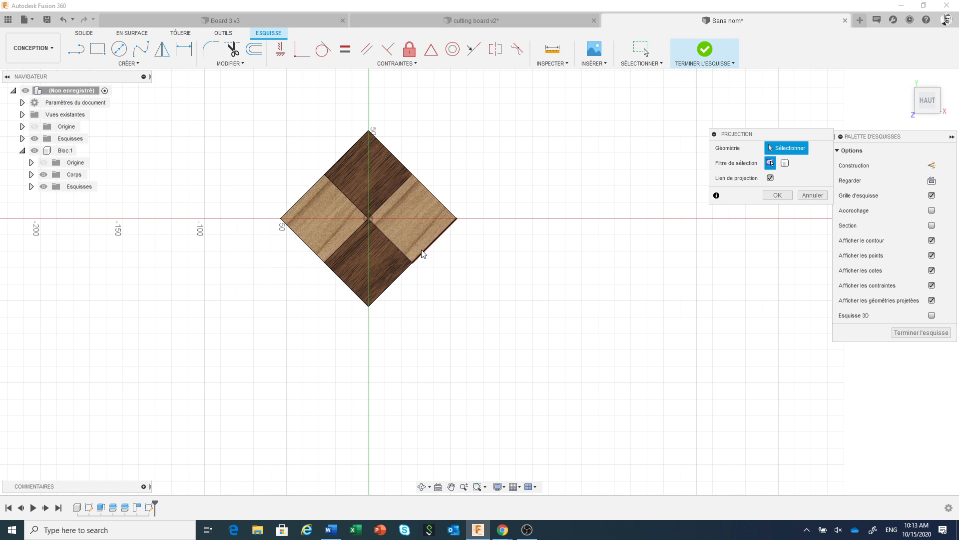
{"action": "left_click", "coordinate": [432, 216]}
{"action": "left_click", "coordinate": [437, 206]}
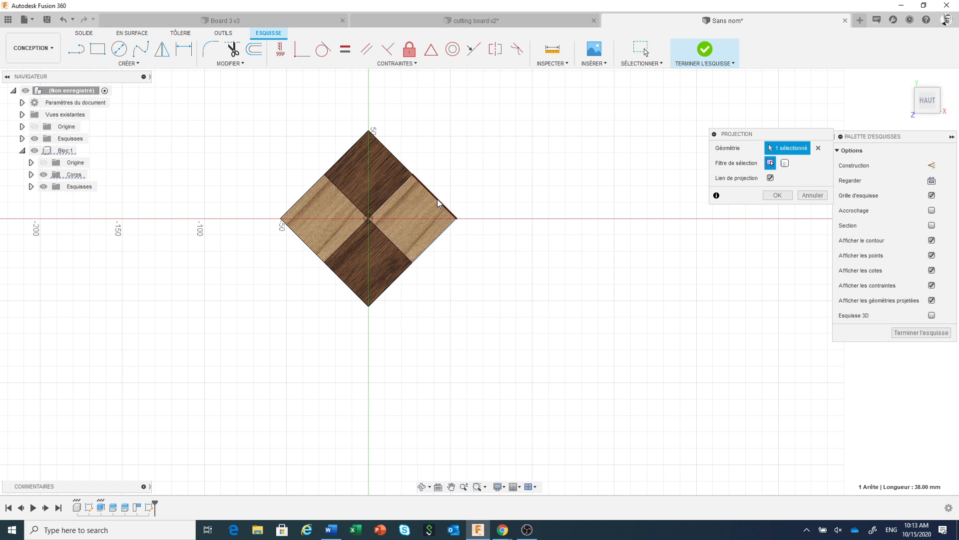
{"action": "left_click", "coordinate": [777, 195]}
Offset the chain of projected edges outward by 6.5 mm
{"action": "left_click", "coordinate": [254, 49]}
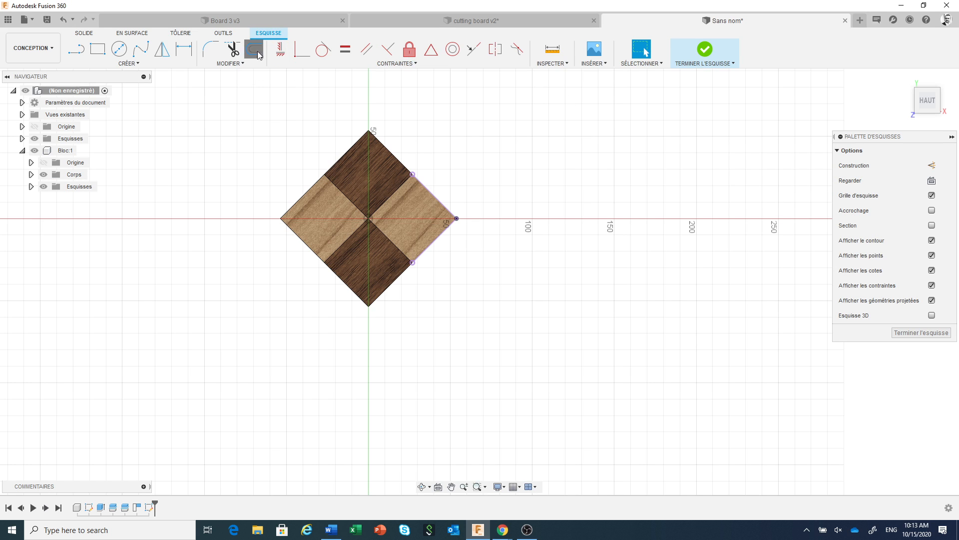
{"action": "left_click", "coordinate": [433, 242]}
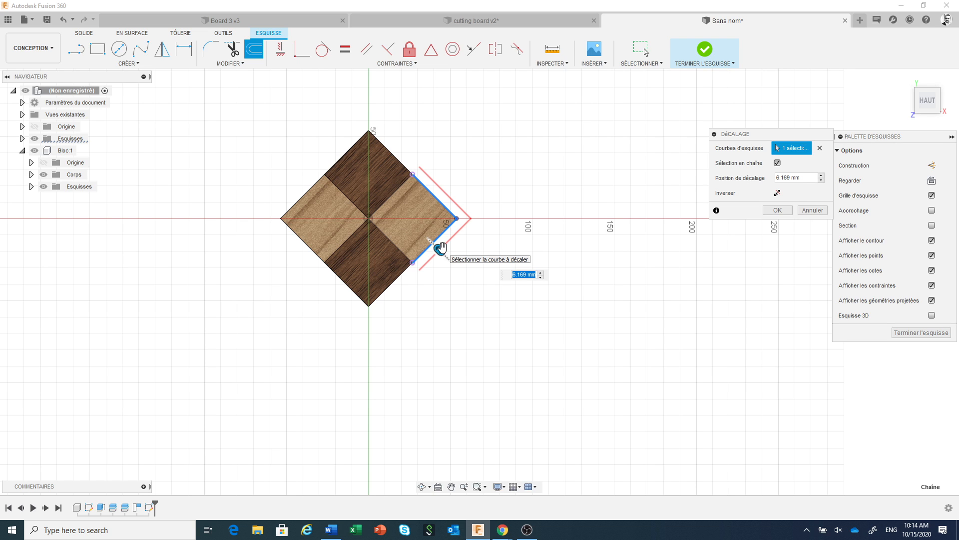
{"action": "type", "text": "6.5"}
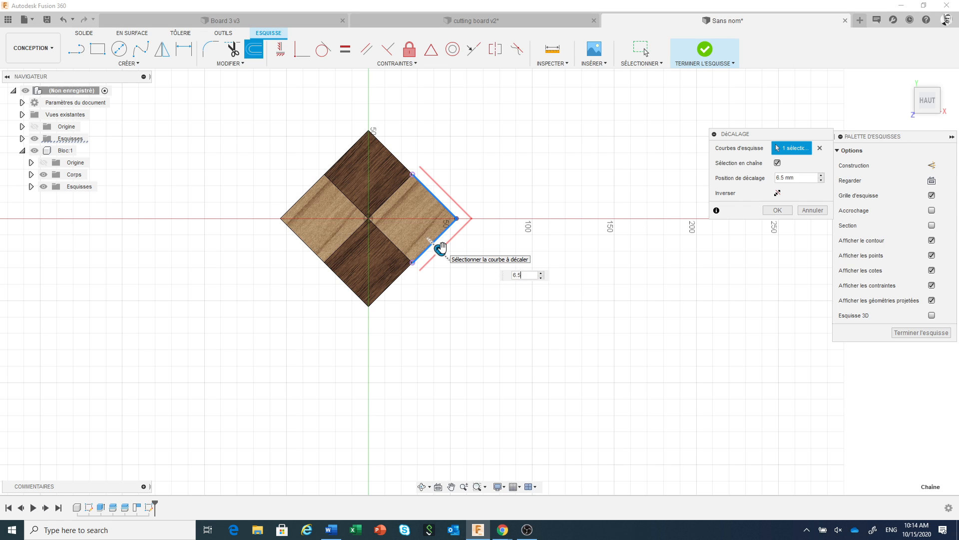
{"action": "key", "text": "Return"}
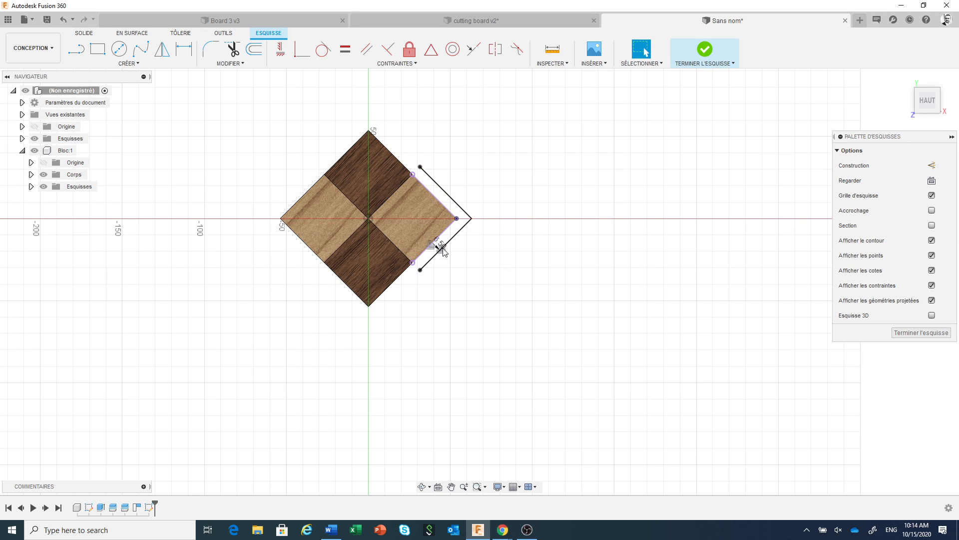
Convert the two offset lines to construction geometry and finish the sketch
{"action": "left_click", "coordinate": [452, 203]}
{"action": "left_click", "coordinate": [453, 241], "text": "shift"}
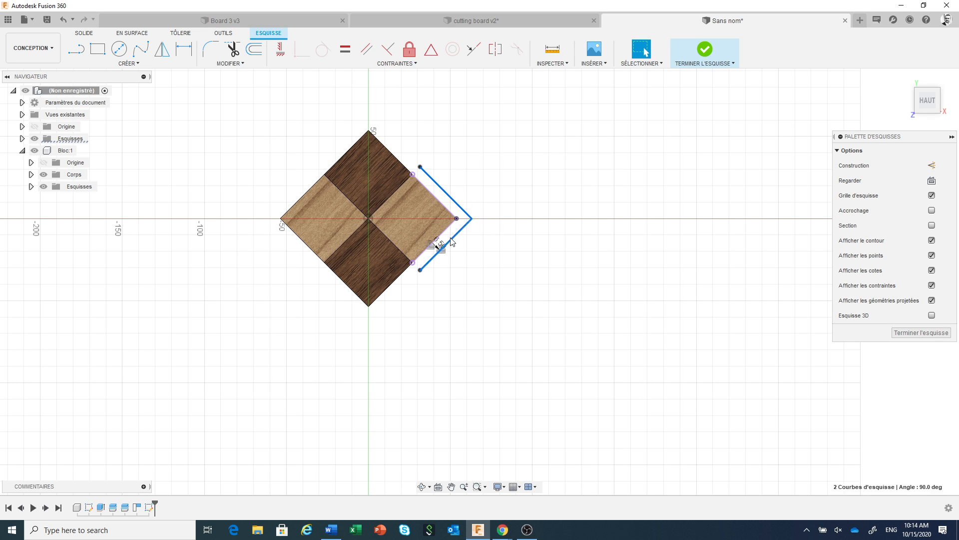
{"action": "left_click", "coordinate": [931, 167]}
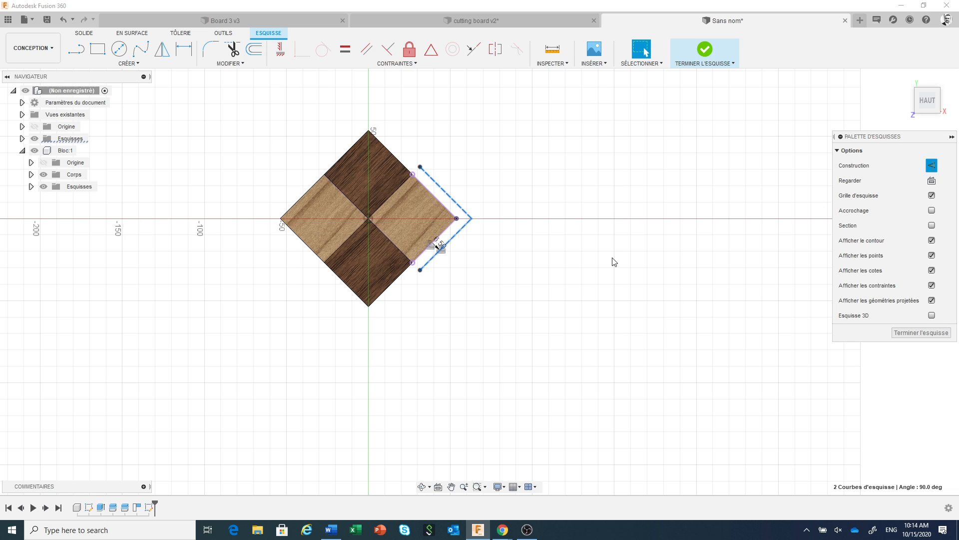
{"action": "left_click", "coordinate": [613, 261]}
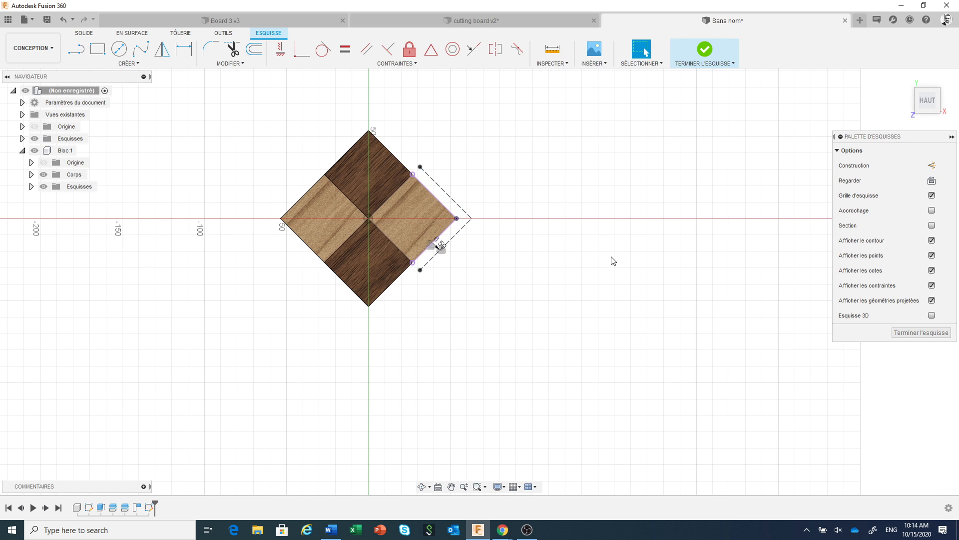
{"action": "left_click", "coordinate": [705, 52]}
Copy the Bloc component point to point, from its left corner to the apex of the offset construction lines
{"action": "middle_click_drag", "start_coordinate": [575, 368], "coordinate": [536, 321]}
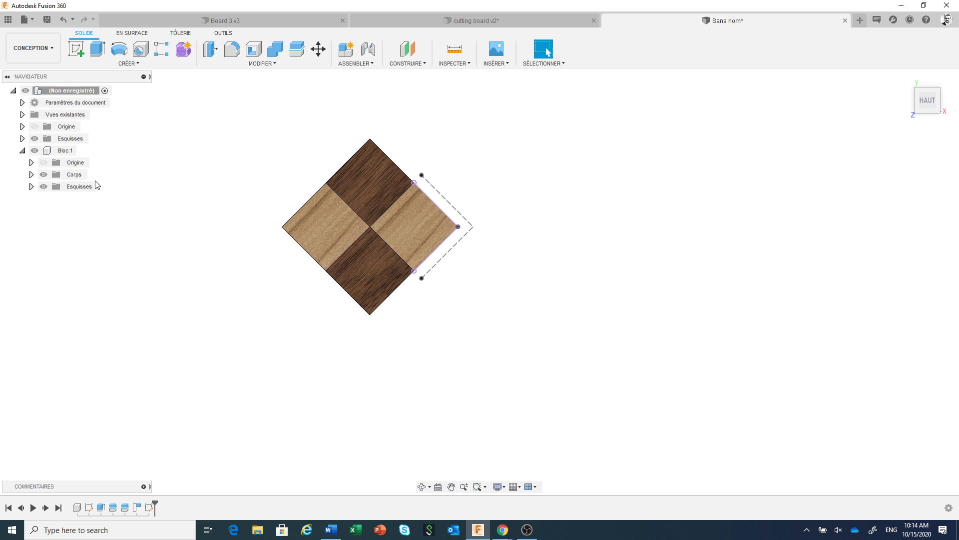
{"action": "left_click", "coordinate": [66, 151]}
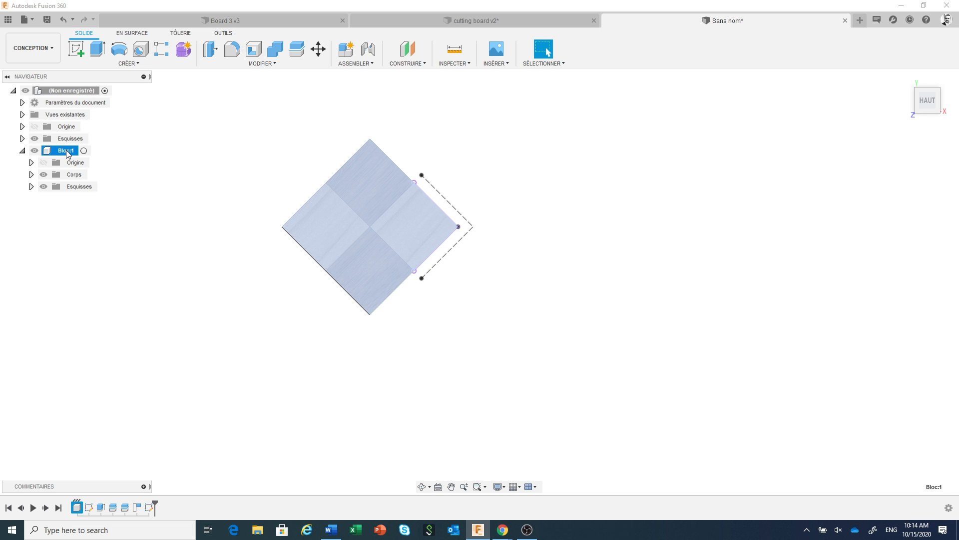
{"action": "right_click", "coordinate": [68, 154]}
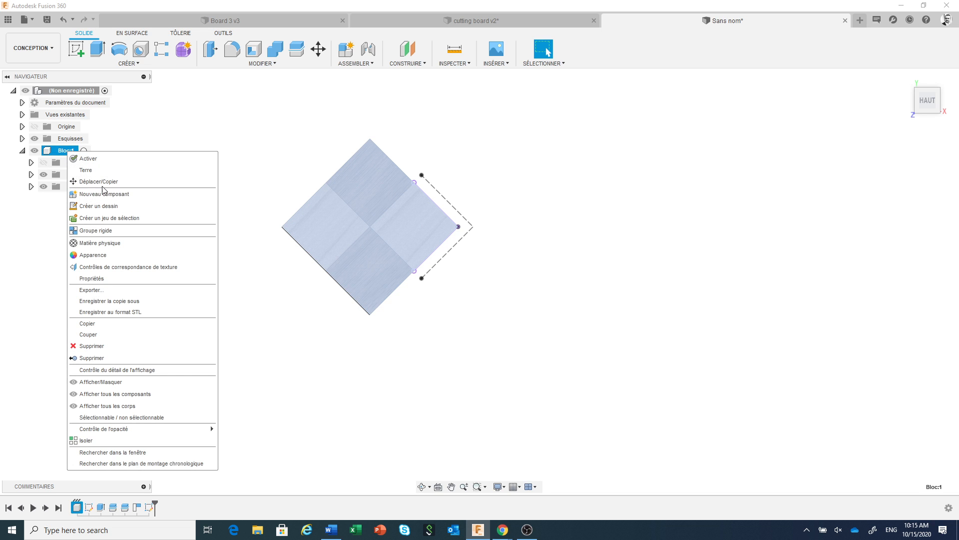
{"action": "left_click", "coordinate": [99, 183]}
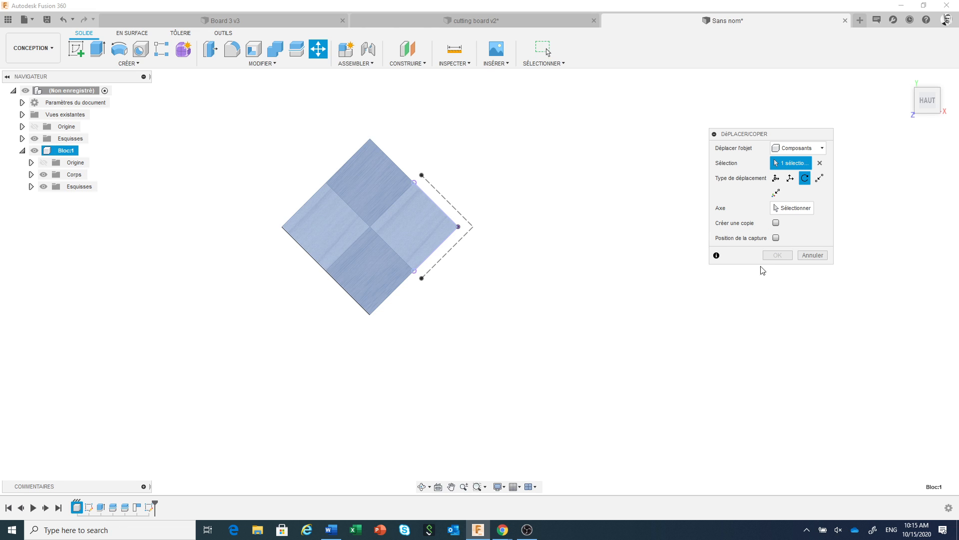
{"action": "left_click", "coordinate": [777, 223]}
{"action": "left_click_drag", "start_coordinate": [773, 132], "coordinate": [698, 134]}
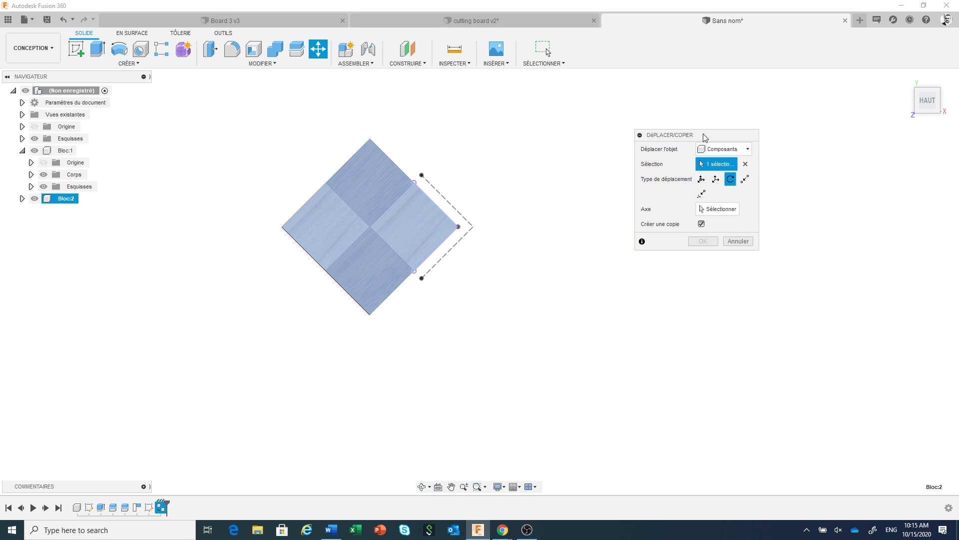
{"action": "left_click", "coordinate": [746, 180]}
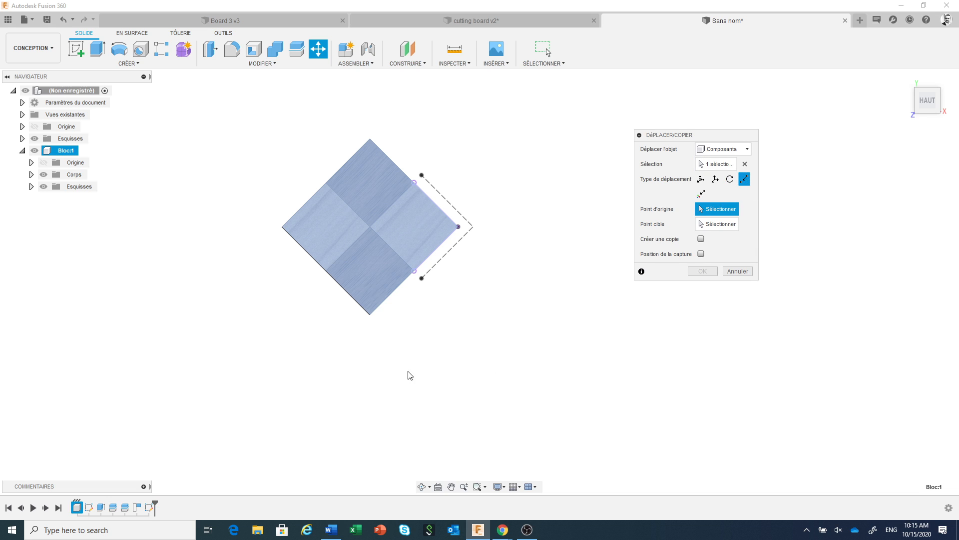
{"action": "left_click", "coordinate": [282, 226]}
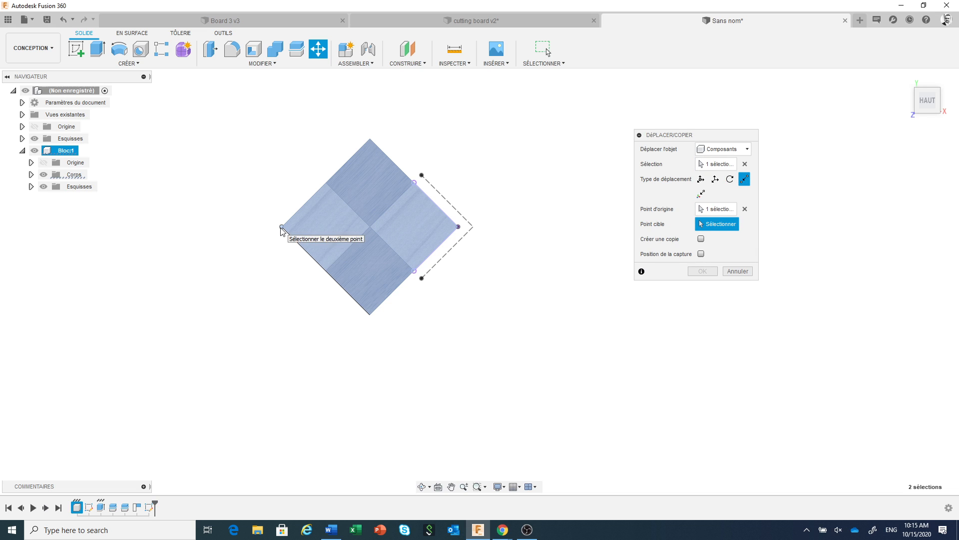
{"action": "left_click", "coordinate": [474, 227]}
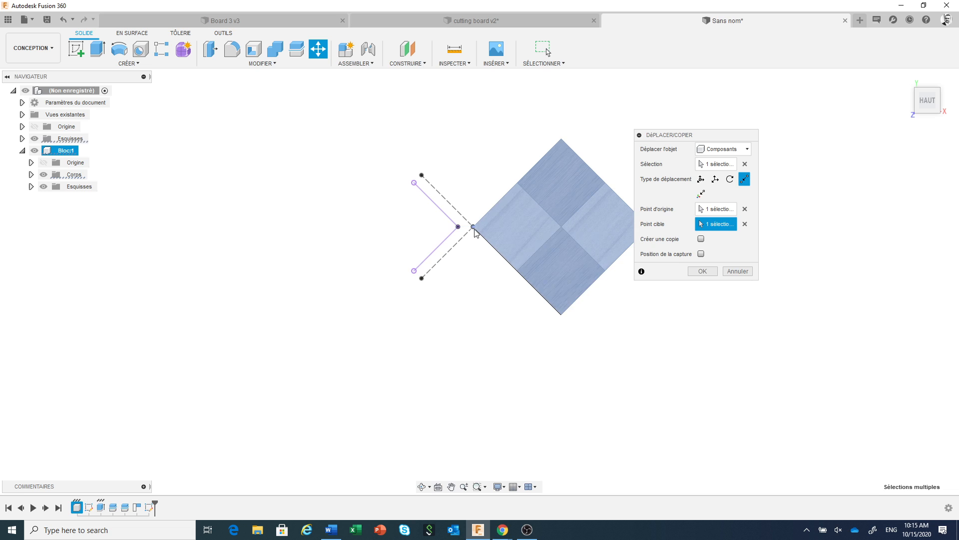
{"action": "left_click", "coordinate": [701, 239]}
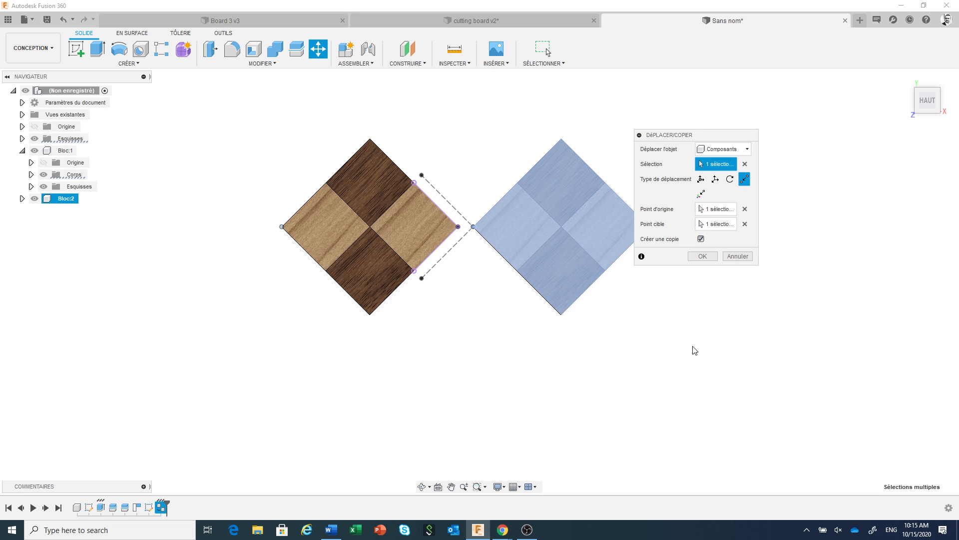
{"action": "left_click", "coordinate": [703, 256]}
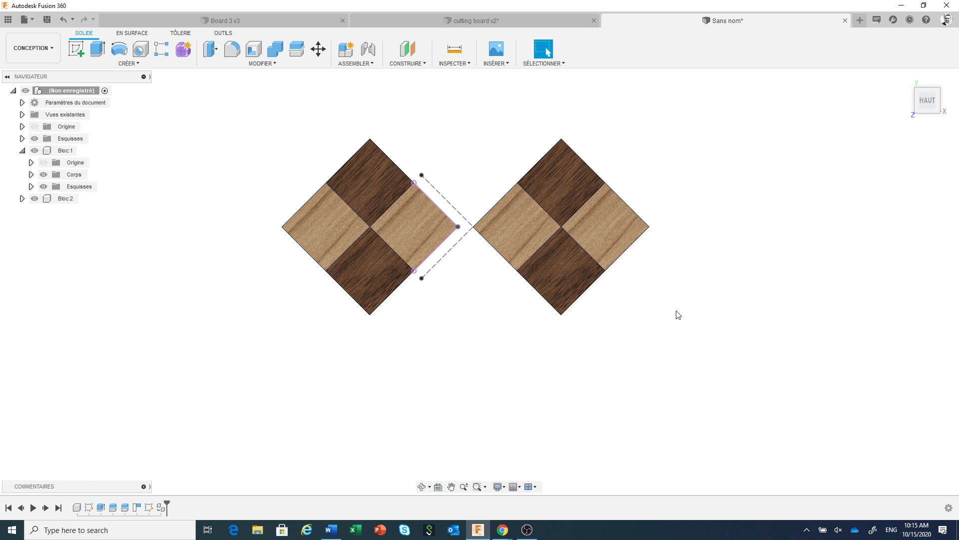
Try a 16.39 mm fillet on the left vertical corner edge of the original block and cancel it
{"action": "middle_click_drag", "start_coordinate": [662, 319], "coordinate": [683, 325], "text": "shift"}
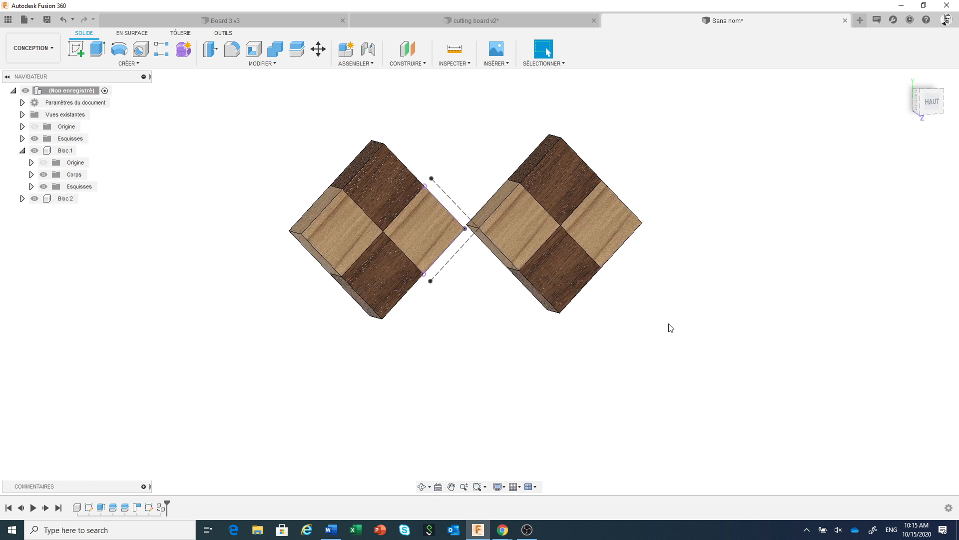
{"action": "left_click", "coordinate": [22, 151]}
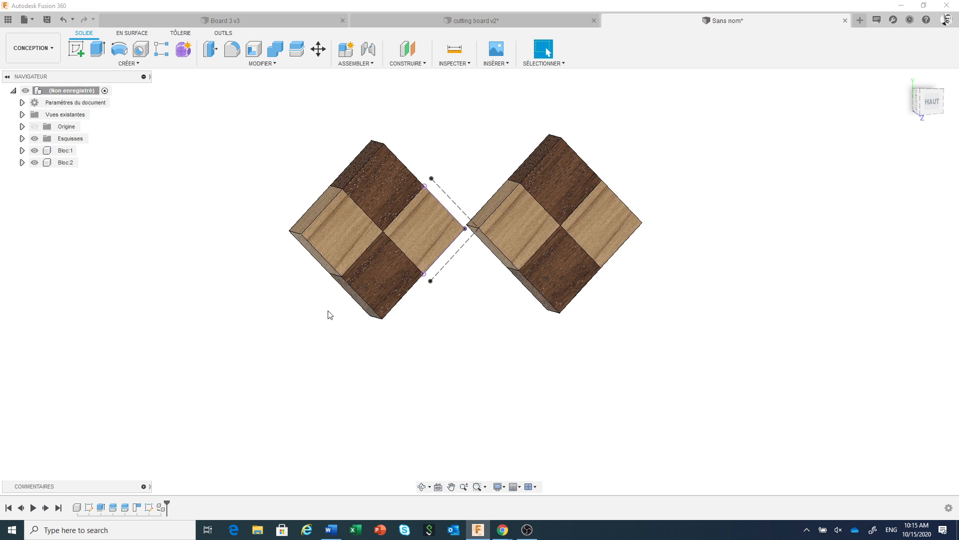
{"action": "scroll", "coordinate": [325, 307], "scroll_direction": "up", "scroll_amount": 1}
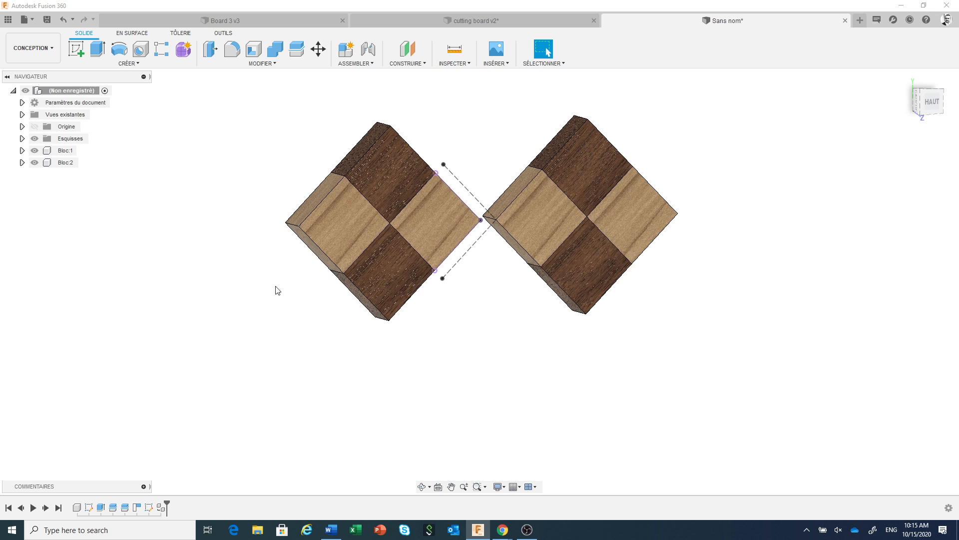
{"action": "left_click", "coordinate": [293, 229]}
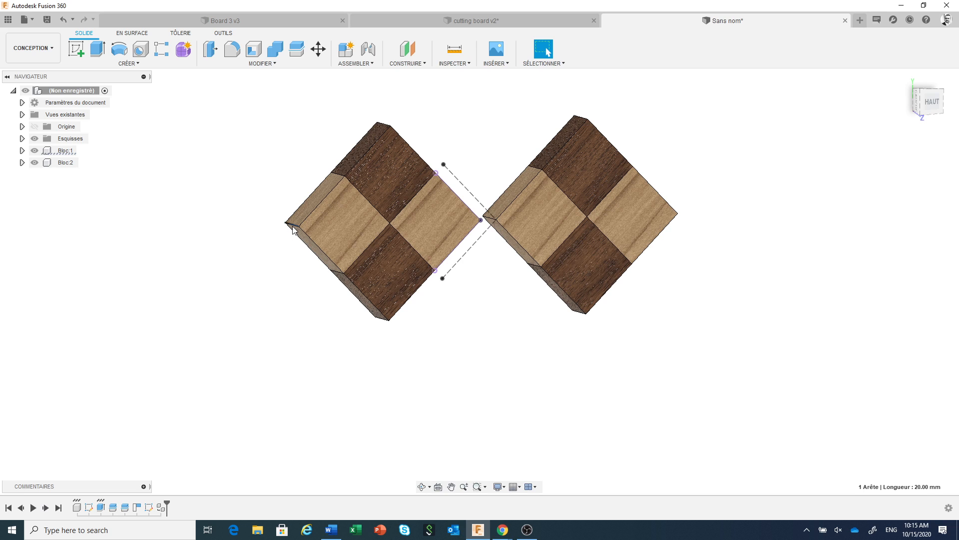
{"action": "right_click", "coordinate": [294, 228]}
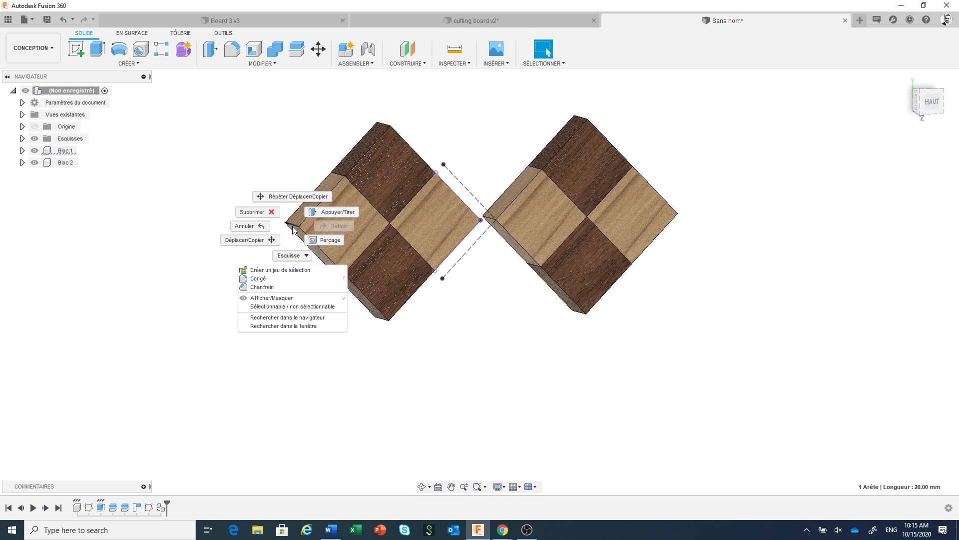
{"action": "left_click", "coordinate": [285, 278]}
{"action": "left_click_drag", "start_coordinate": [286, 224], "coordinate": [299, 224]}
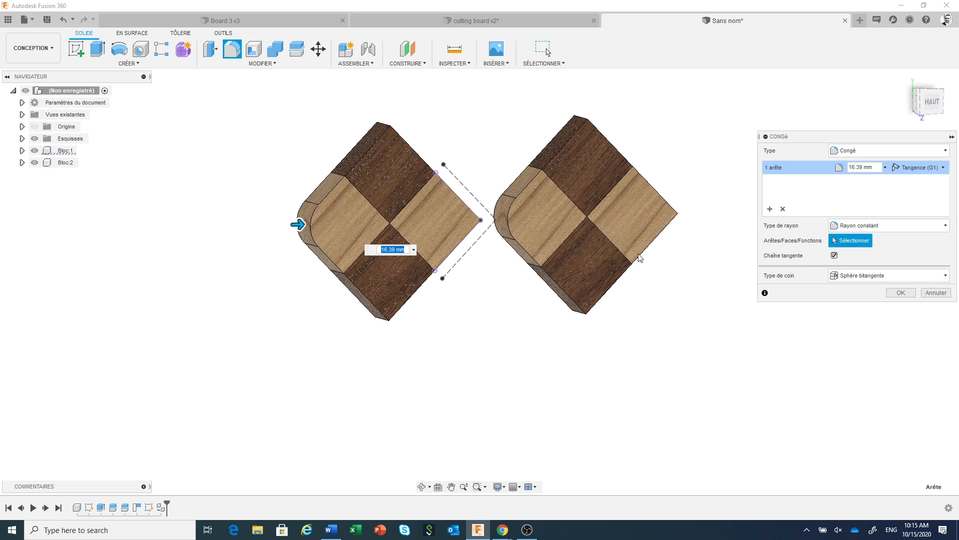
{"action": "left_click", "coordinate": [933, 294]}
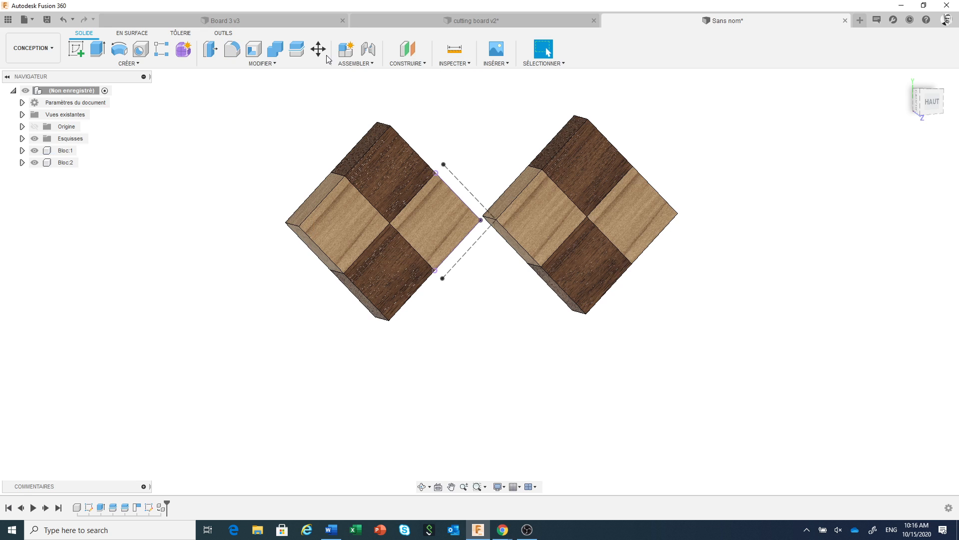
Undo the block copy and return to the top view
{"action": "left_click", "coordinate": [62, 17]}
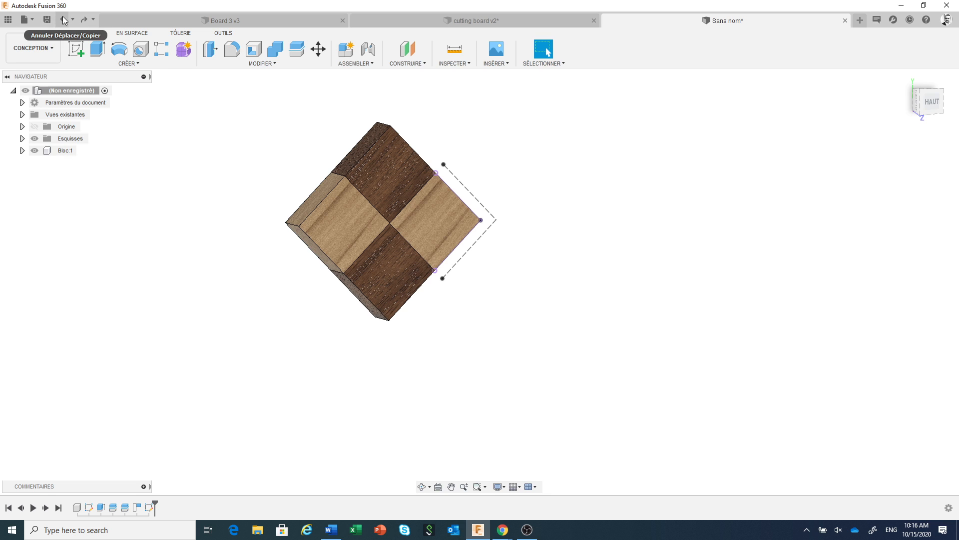
{"action": "left_click", "coordinate": [927, 101]}
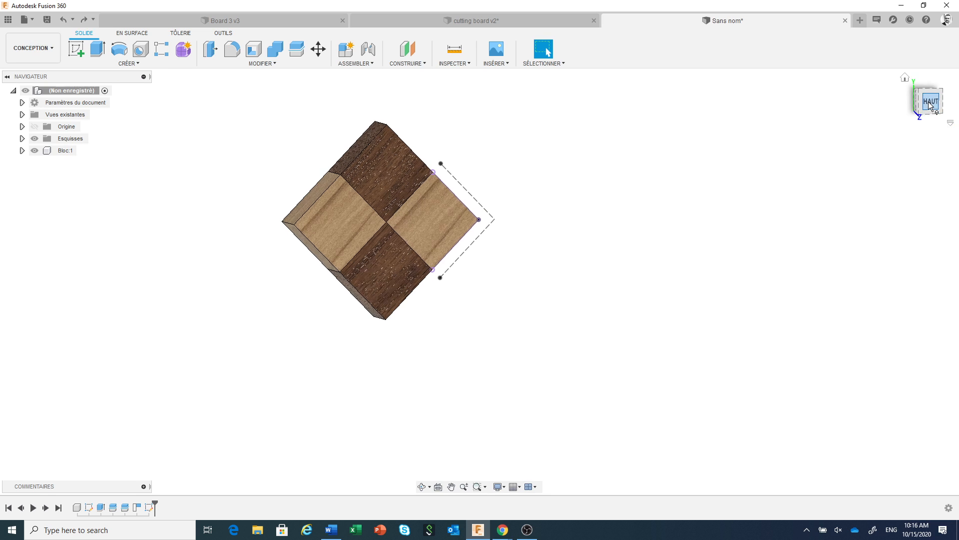
{"action": "middle_click_drag", "start_coordinate": [608, 274], "coordinate": [675, 313]}
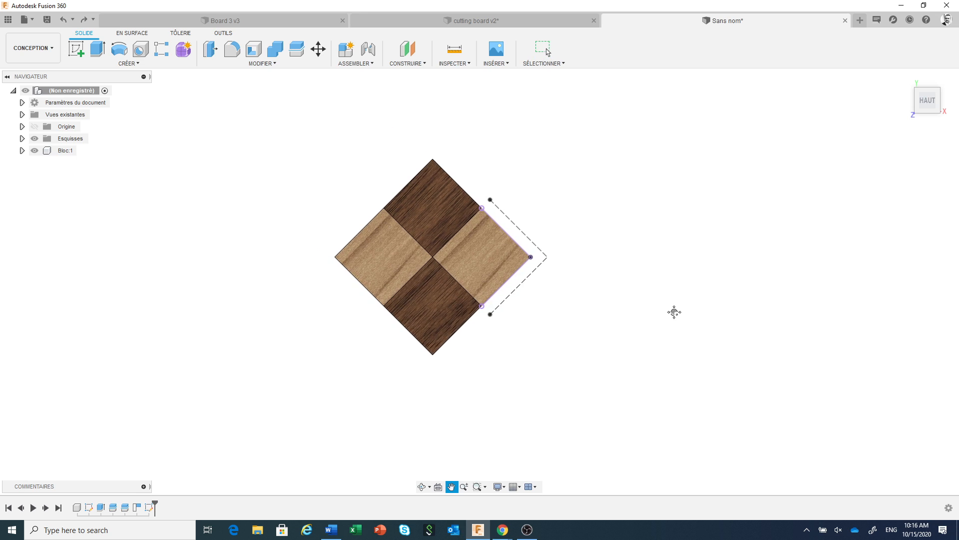
Copy the Bloc component, check the paste options while it is selected, and clear the selection
{"action": "left_click", "coordinate": [63, 152]}
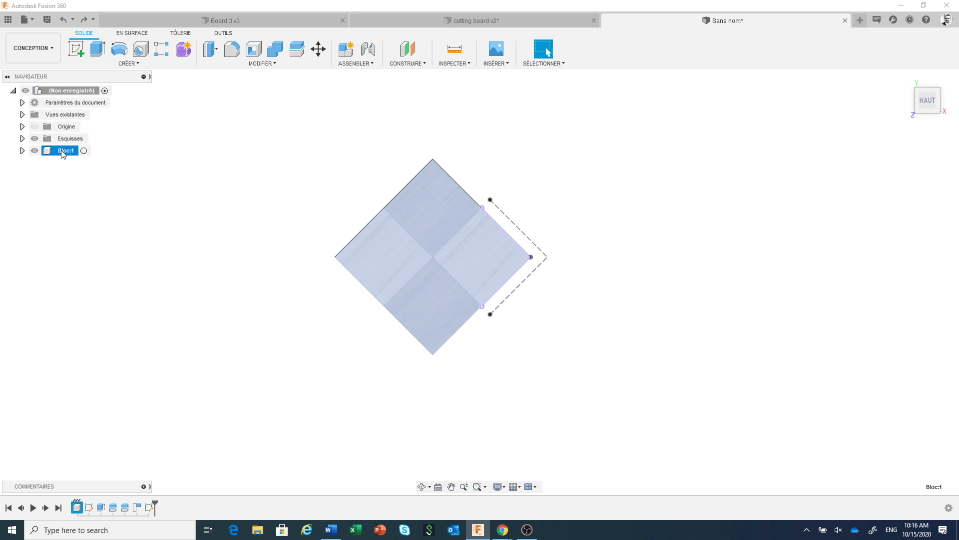
{"action": "right_click", "coordinate": [63, 153]}
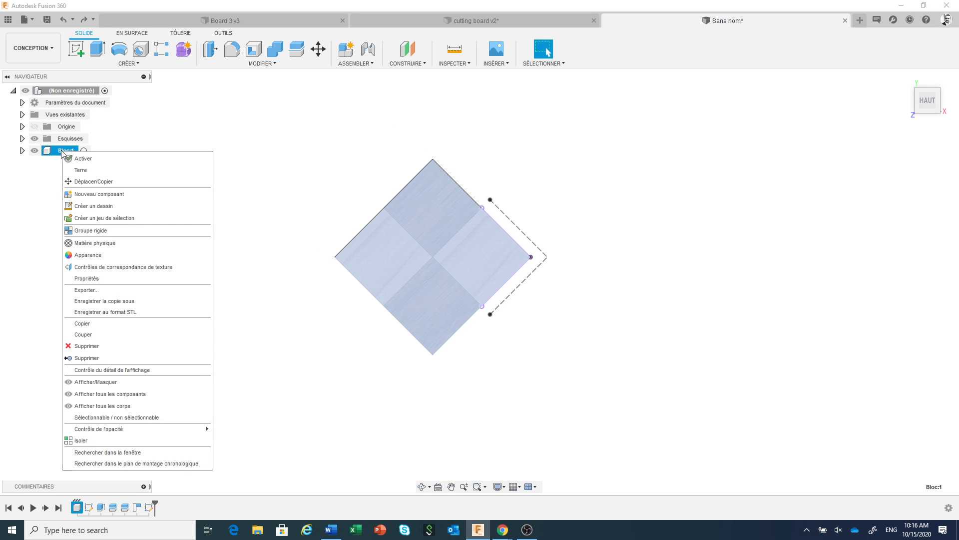
{"action": "left_click", "coordinate": [108, 328]}
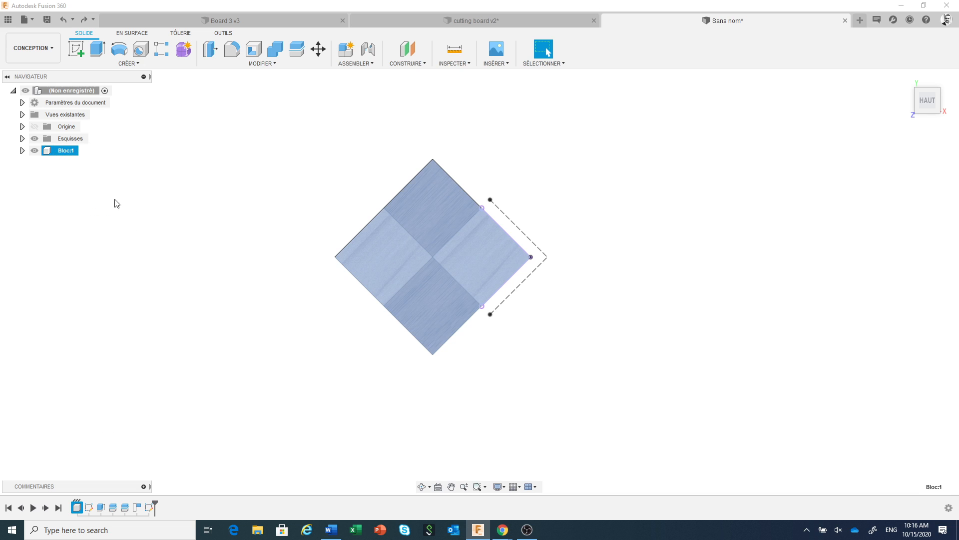
{"action": "right_click", "coordinate": [132, 184]}
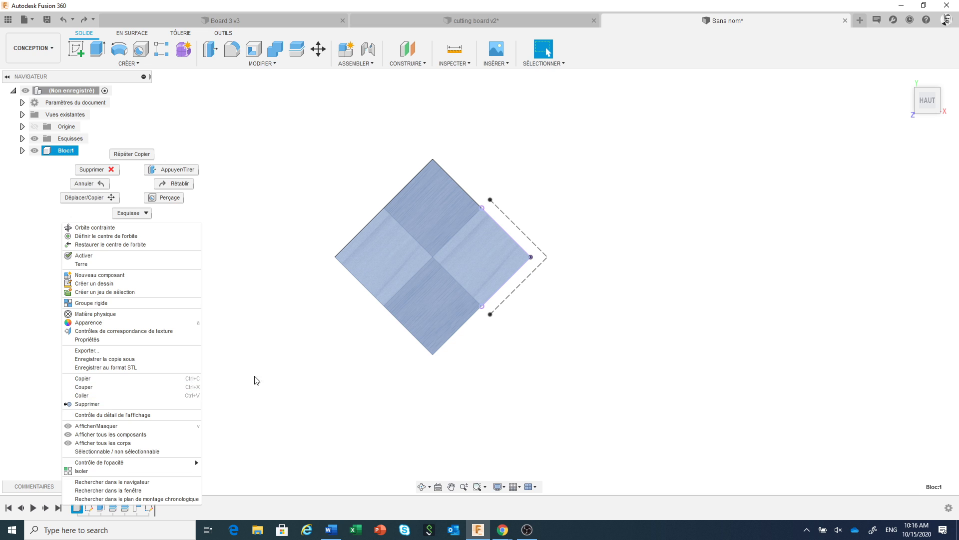
{"action": "left_click", "coordinate": [289, 368]}
{"action": "left_click", "coordinate": [105, 235]}
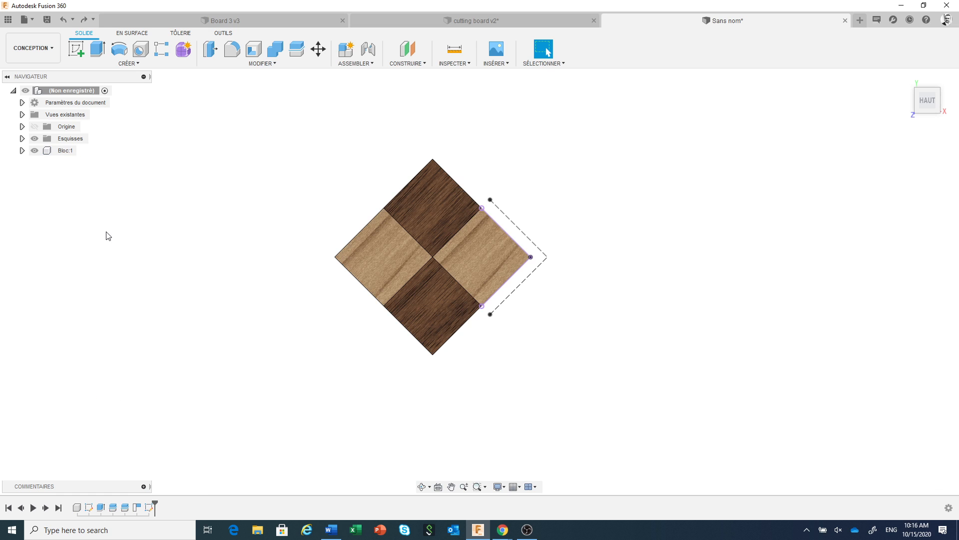
Copy the Bloc component again and check the Paste New option with nothing selected
{"action": "right_click", "coordinate": [66, 153]}
{"action": "left_click", "coordinate": [65, 151]}
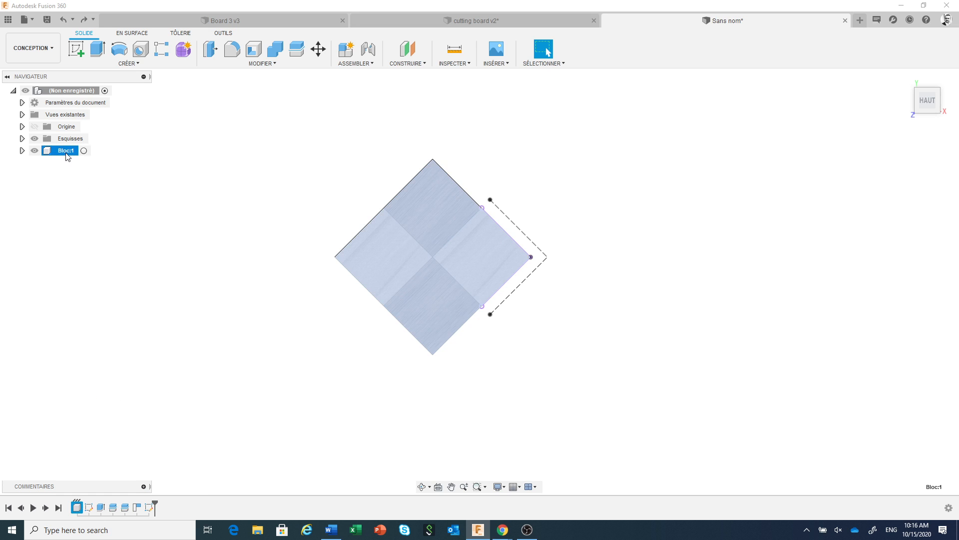
{"action": "right_click", "coordinate": [67, 155]}
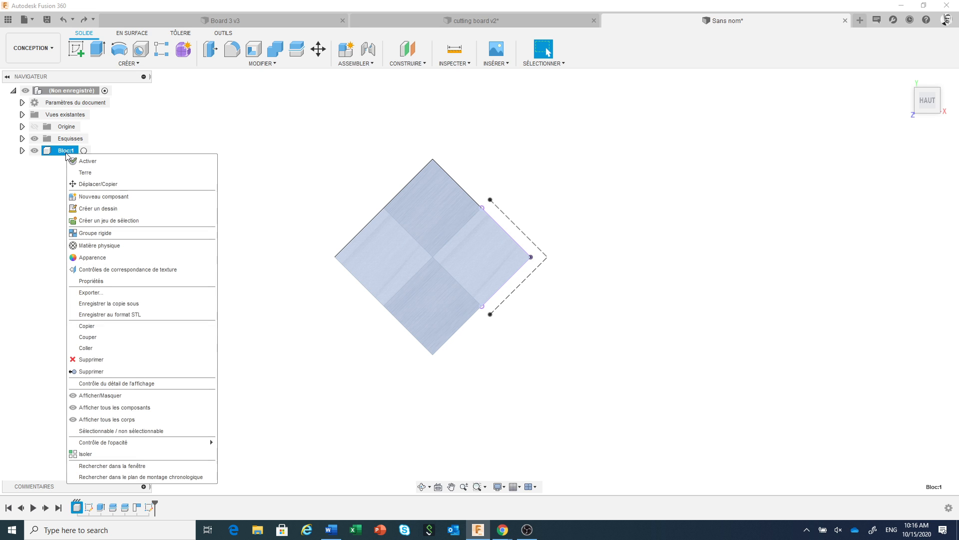
{"action": "left_click", "coordinate": [116, 329]}
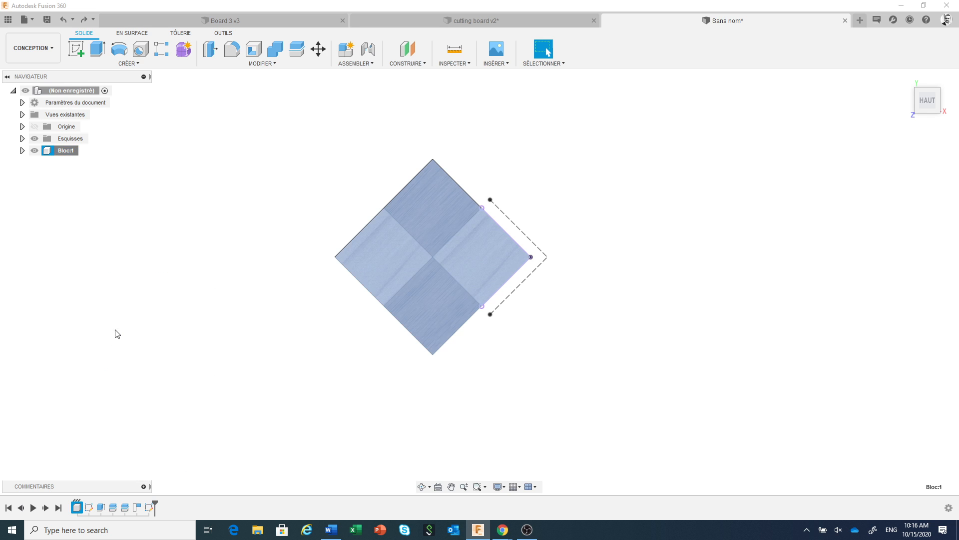
{"action": "left_click", "coordinate": [220, 236]}
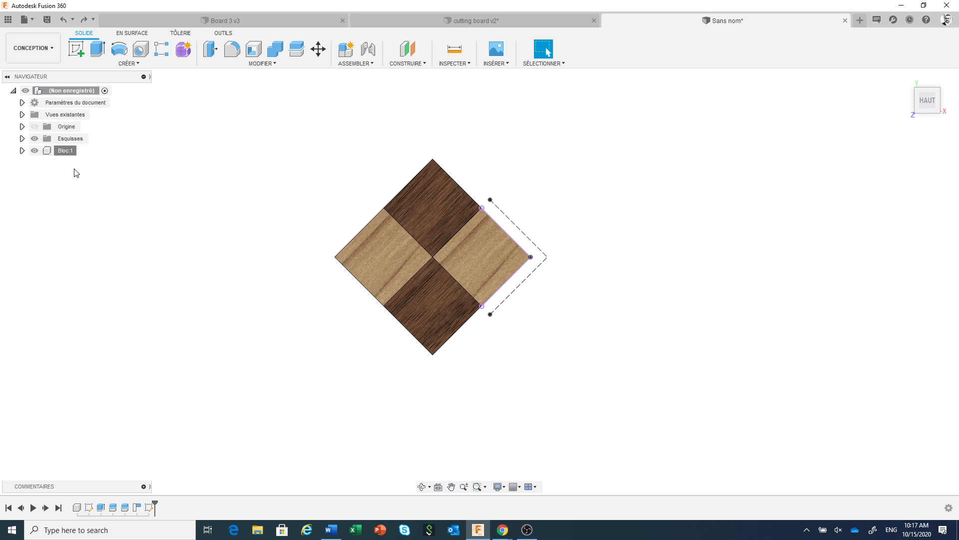
{"action": "right_click", "coordinate": [179, 183]}
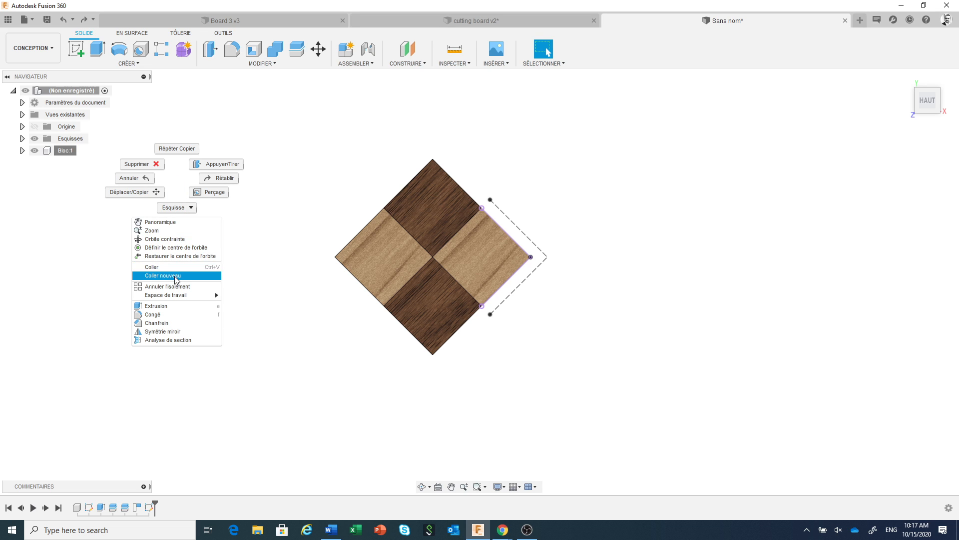
{"action": "left_click", "coordinate": [278, 259]}
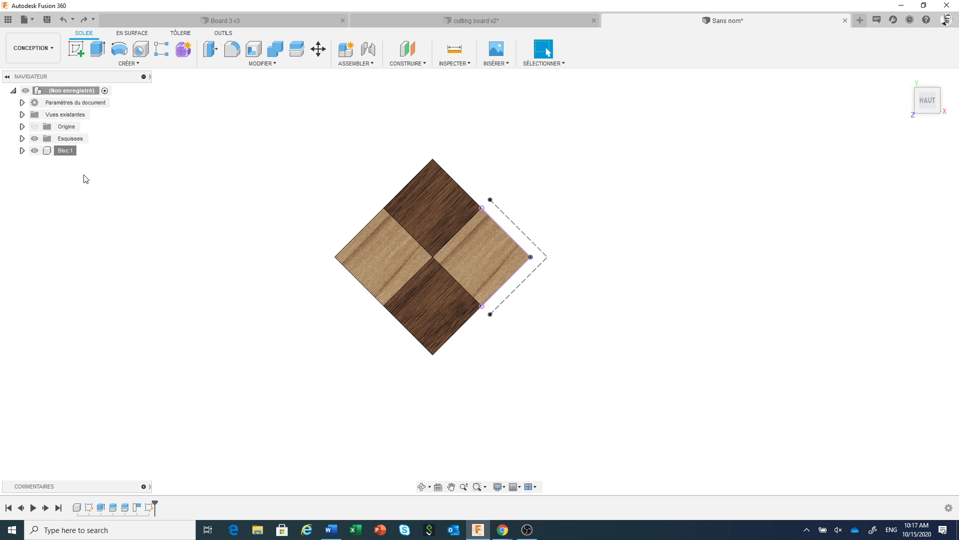
Copy the Bloc component and use Paste New to create an independent second block
{"action": "left_click", "coordinate": [67, 152]}
{"action": "right_click", "coordinate": [69, 153]}
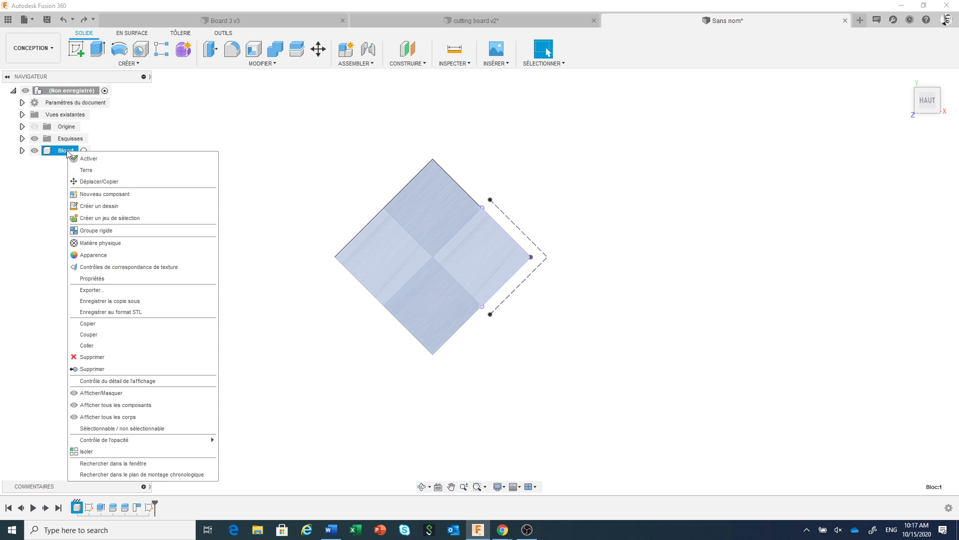
{"action": "left_click", "coordinate": [114, 324]}
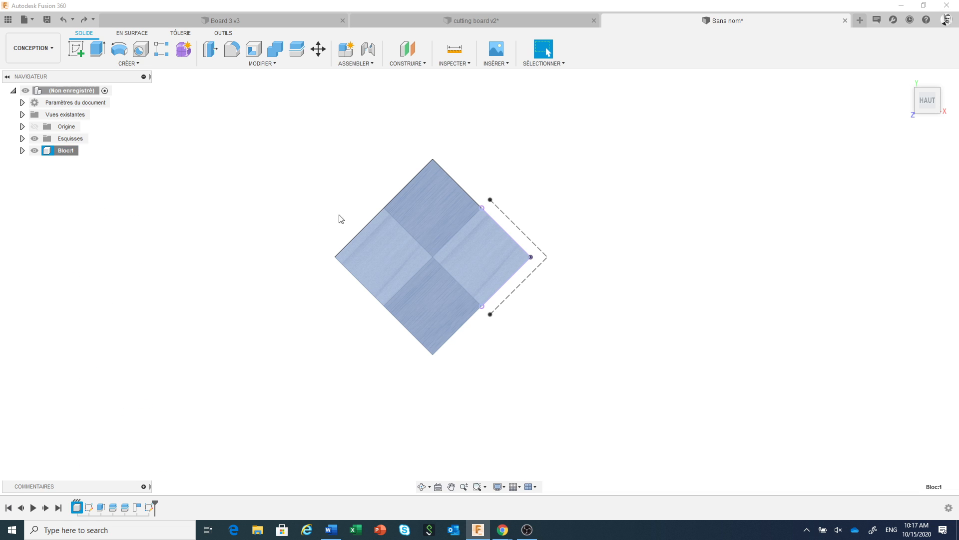
{"action": "right_click", "coordinate": [194, 201]}
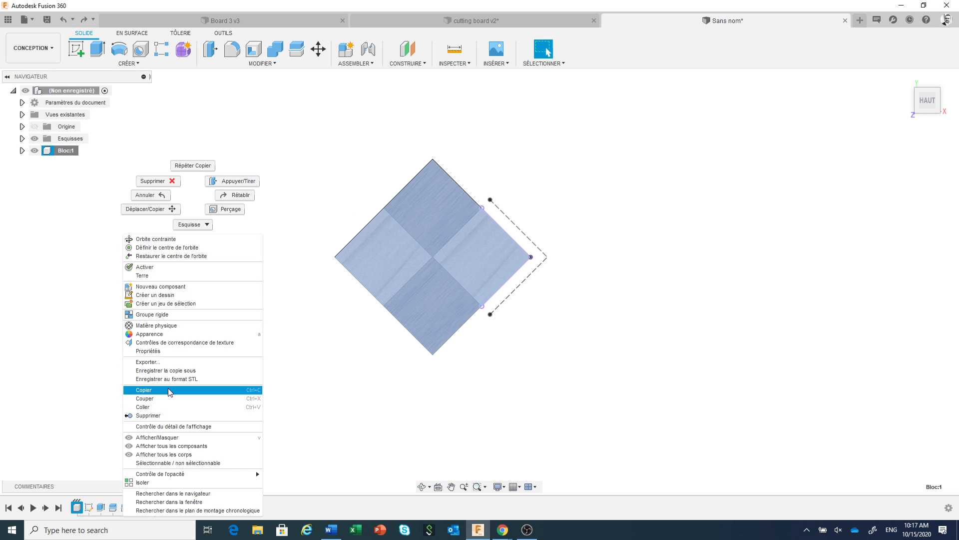
{"action": "left_click", "coordinate": [309, 325]}
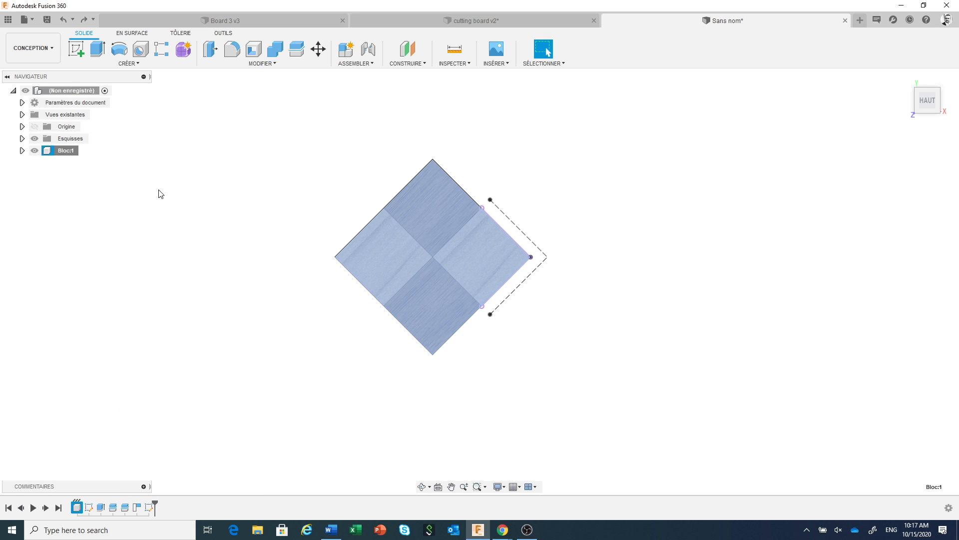
{"action": "left_click", "coordinate": [201, 200]}
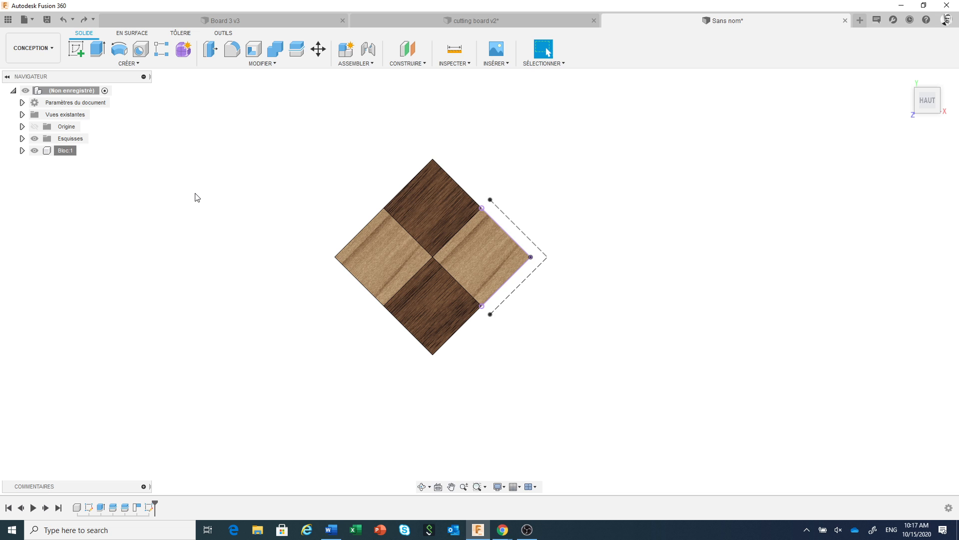
{"action": "right_click", "coordinate": [194, 197]}
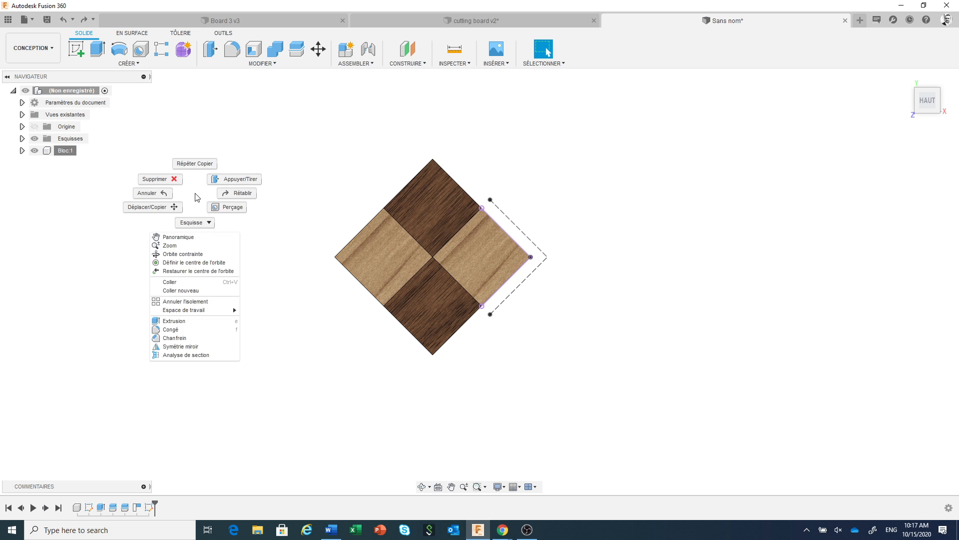
{"action": "left_click", "coordinate": [187, 291]}
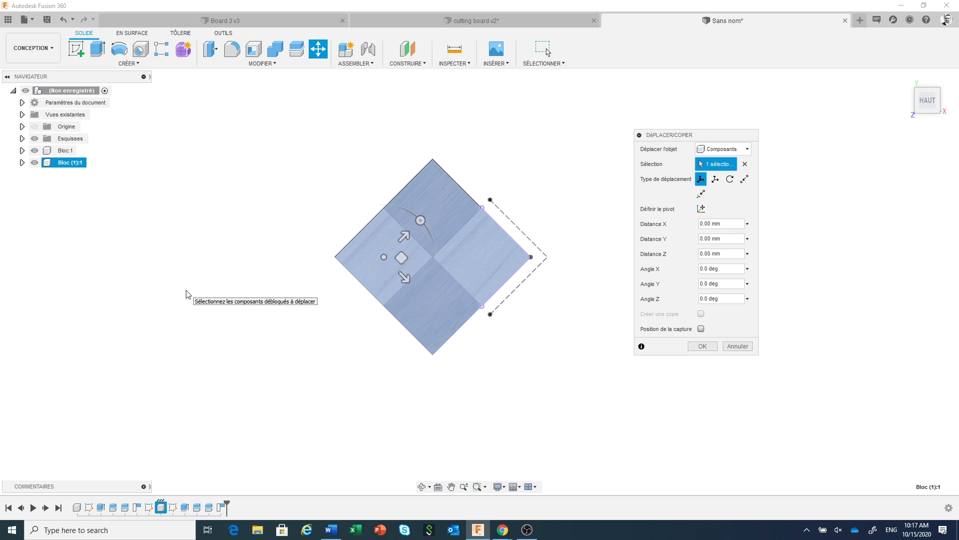
Move the new block point to point from its left corner to the offset sketch's corner, with position capture enabled
{"action": "left_click", "coordinate": [744, 180]}
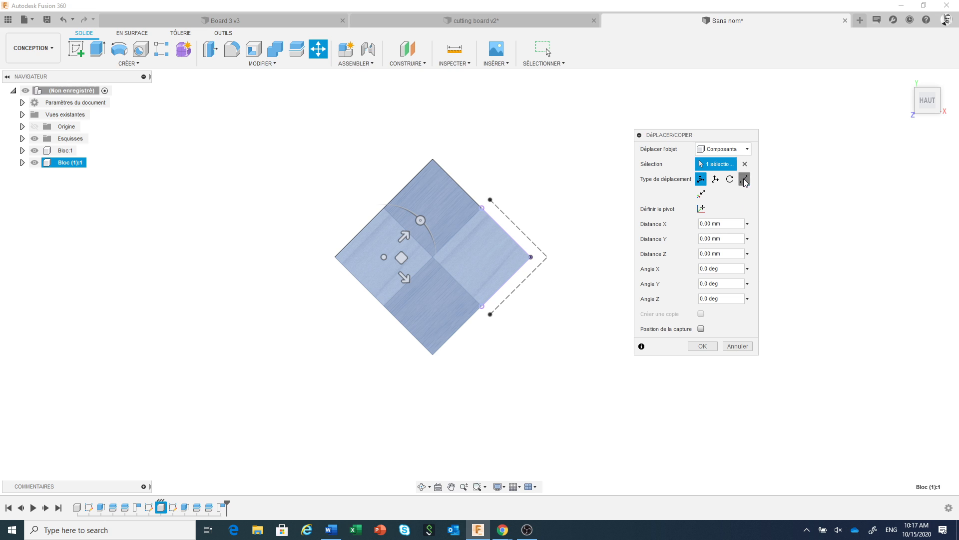
{"action": "left_click", "coordinate": [334, 256]}
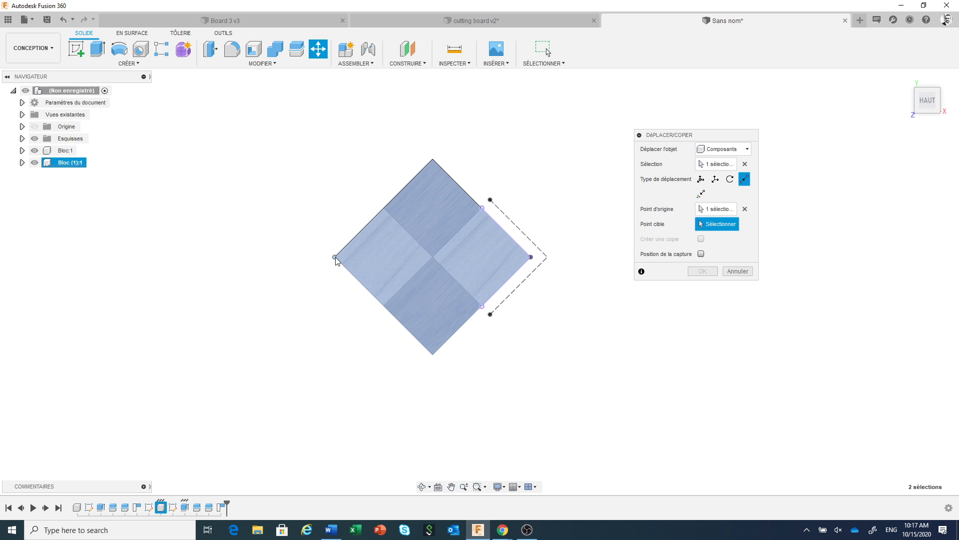
{"action": "left_click", "coordinate": [547, 256]}
{"action": "left_click", "coordinate": [701, 254]}
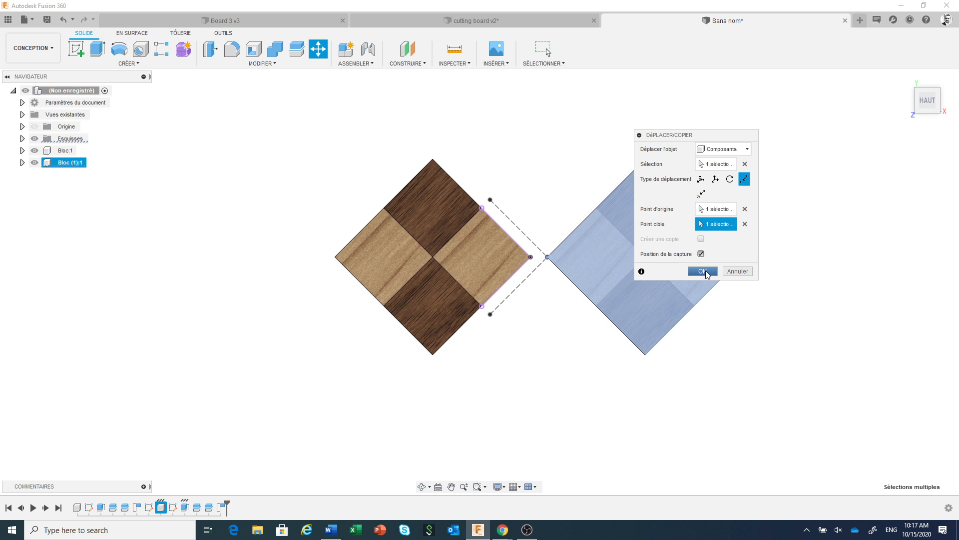
{"action": "left_click", "coordinate": [702, 271]}
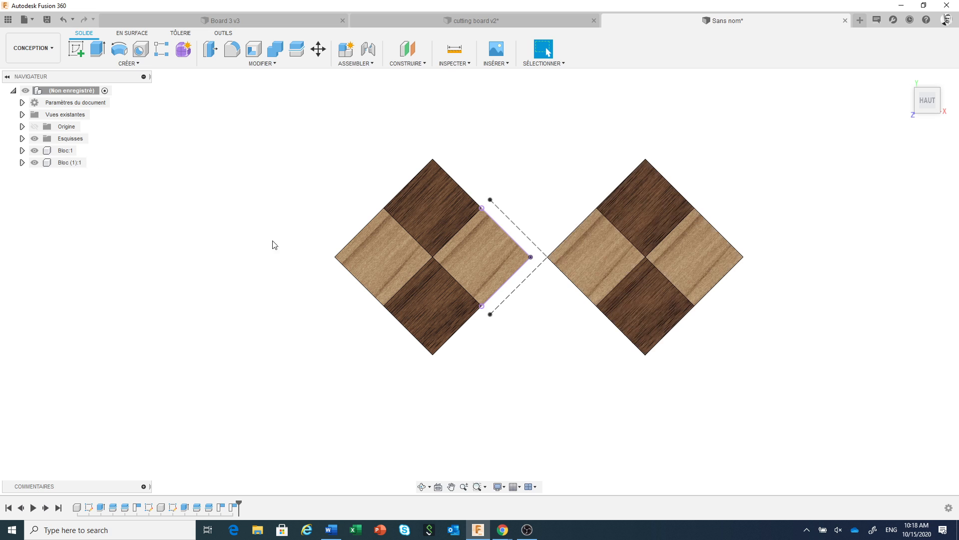
Try a fillet of about 23.6 mm on the original block's left vertical edge, cancel it and return to the top view
{"action": "middle_click_drag", "start_coordinate": [482, 331], "coordinate": [392, 308]}
{"action": "middle_click_drag", "start_coordinate": [431, 347], "coordinate": [464, 364]}
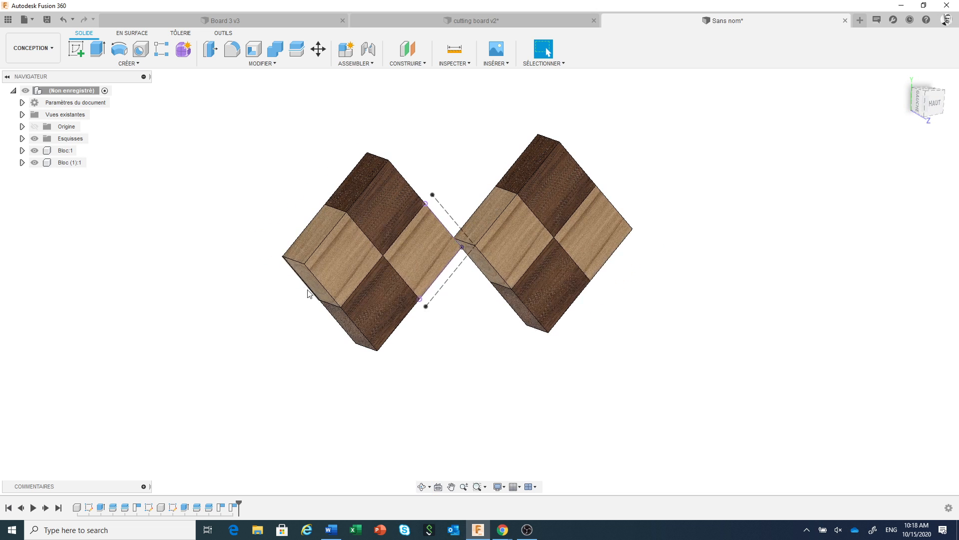
{"action": "left_click", "coordinate": [298, 261]}
{"action": "right_click", "coordinate": [298, 261]}
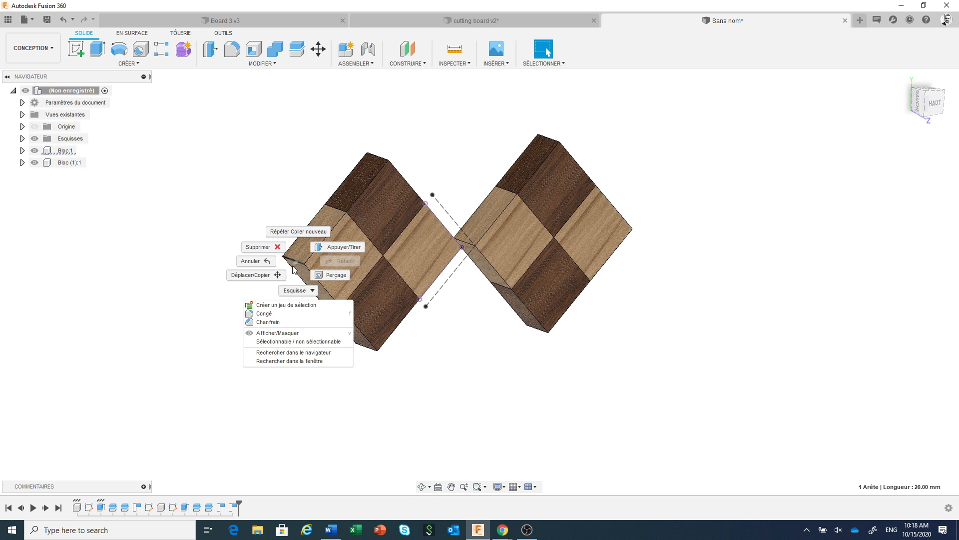
{"action": "left_click", "coordinate": [287, 314]}
{"action": "left_click_drag", "start_coordinate": [287, 266], "coordinate": [303, 264]}
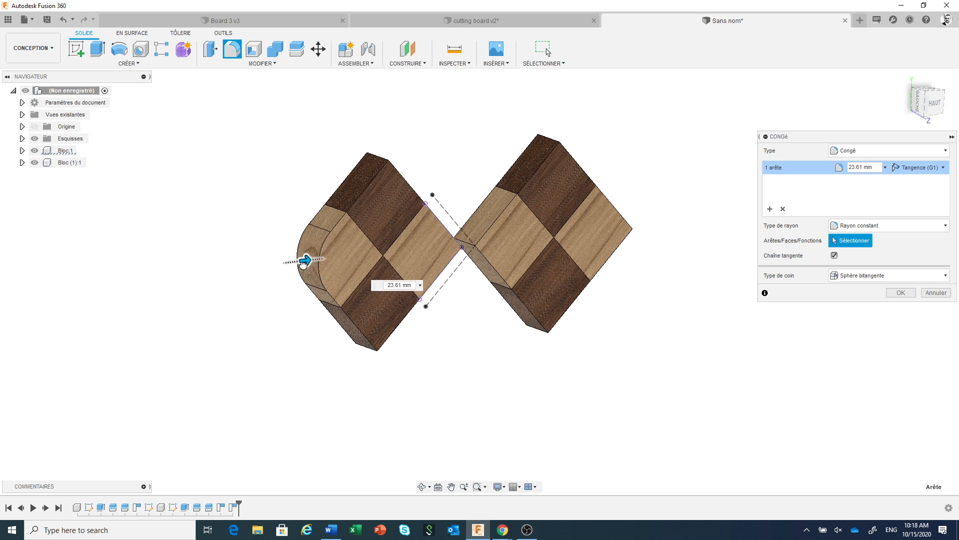
{"action": "left_click", "coordinate": [944, 293]}
{"action": "left_click", "coordinate": [932, 111]}
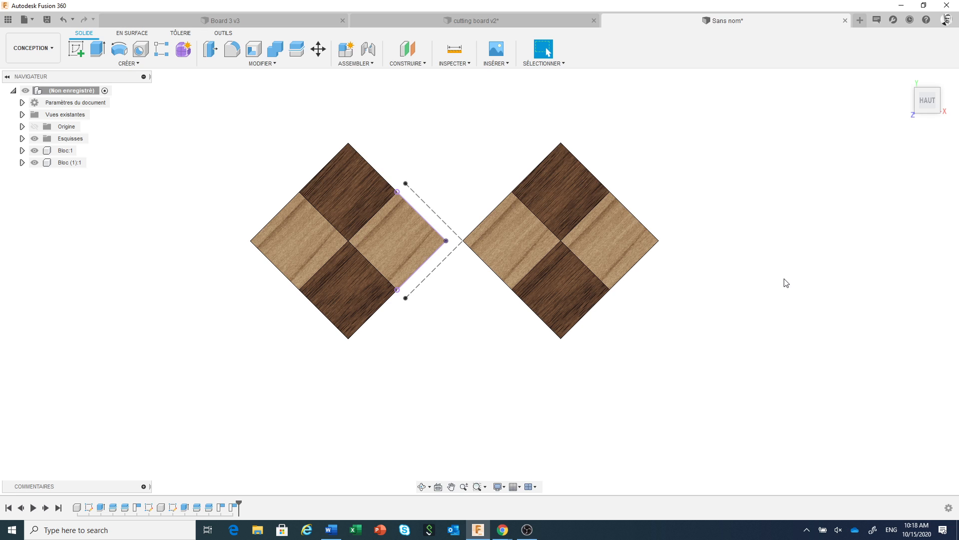
{"action": "middle_click_drag", "start_coordinate": [753, 278], "coordinate": [727, 289]}
{"action": "key", "text": "Escape"}
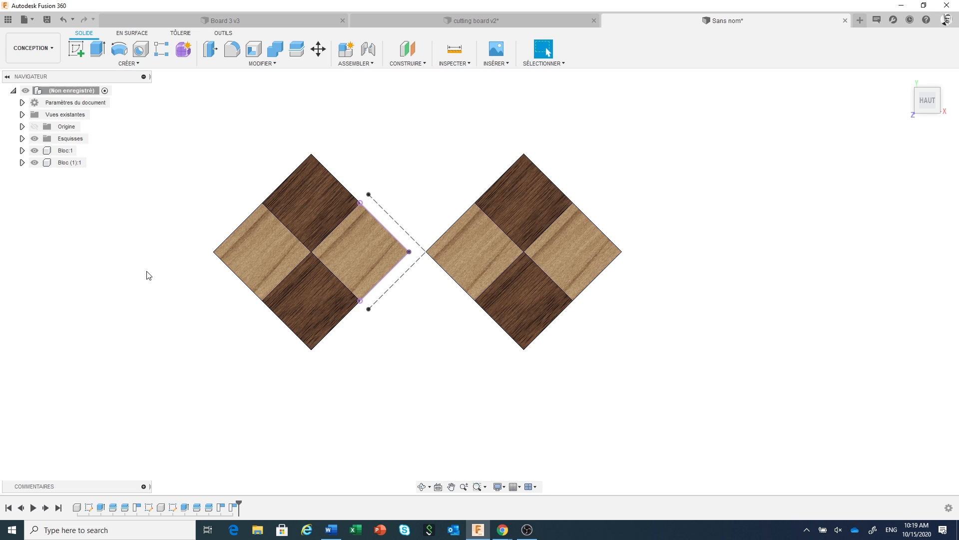
Copy the Bloc (1) component and paste it as a linked third block
{"action": "left_click", "coordinate": [67, 164]}
{"action": "right_click", "coordinate": [68, 163]}
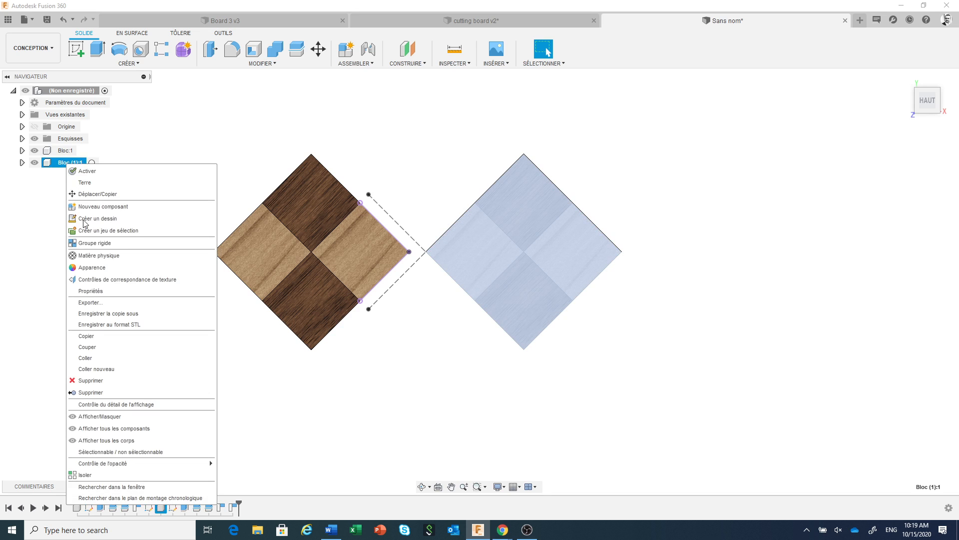
{"action": "left_click", "coordinate": [113, 337]}
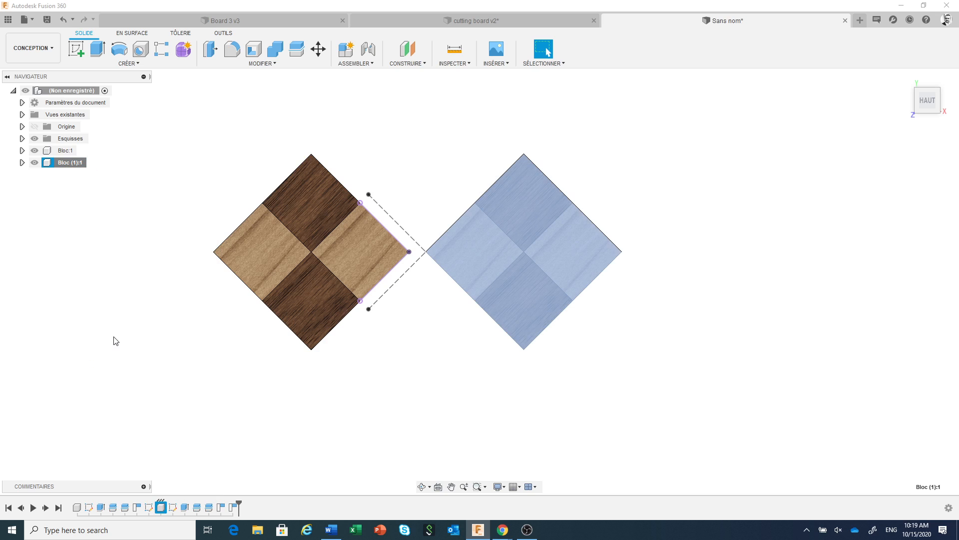
{"action": "right_click", "coordinate": [126, 298]}
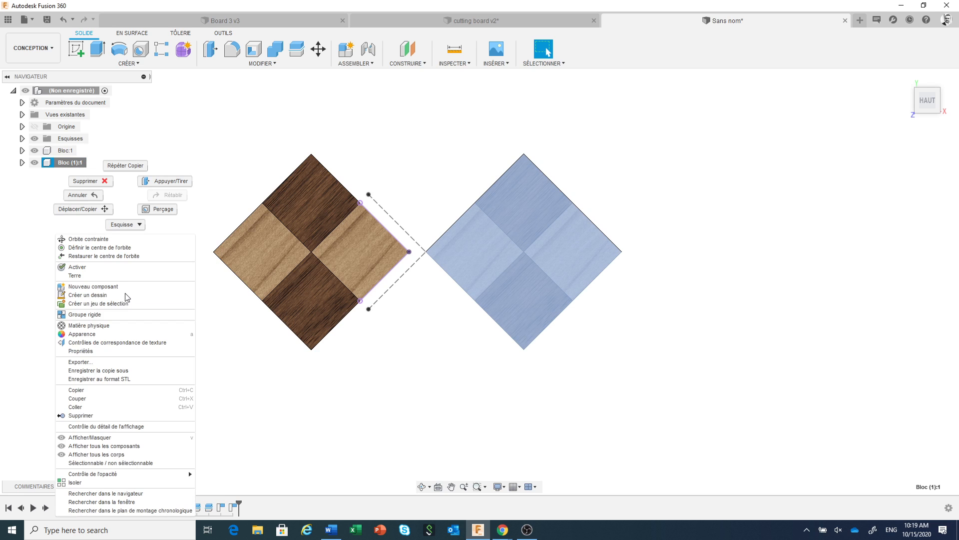
{"action": "left_click", "coordinate": [92, 408]}
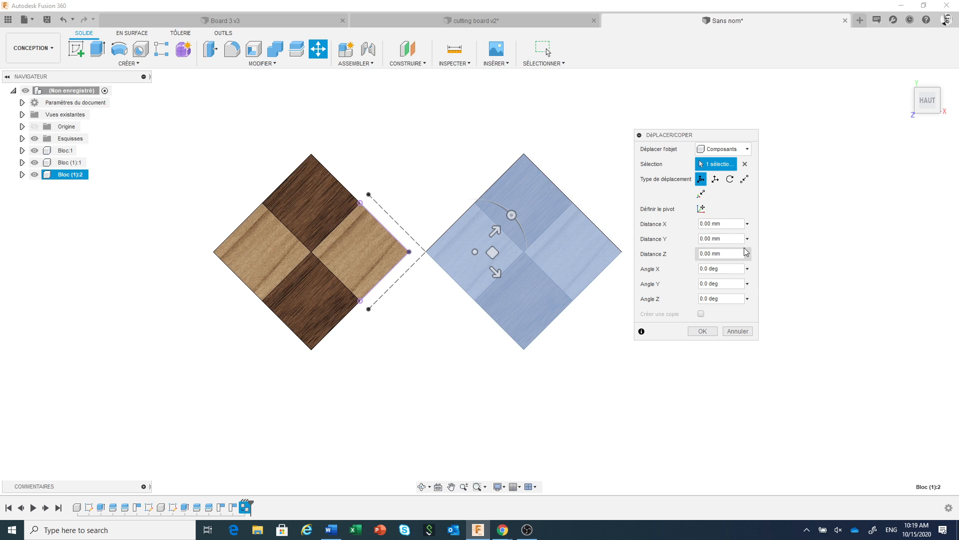
Move the third block point to point, using the original block's left corner as origin and the offset sketch's corner as target
{"action": "left_click", "coordinate": [745, 179]}
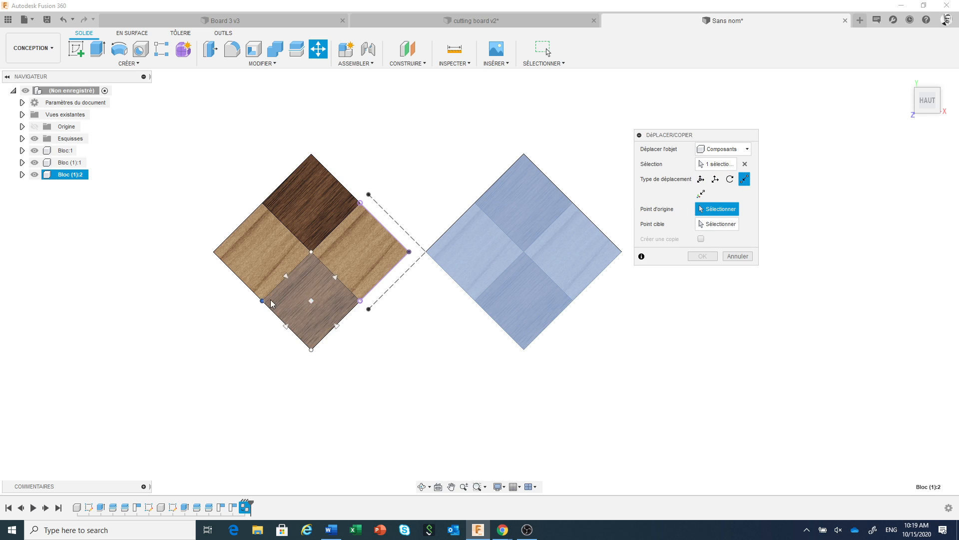
{"action": "left_click_drag", "start_coordinate": [707, 135], "coordinate": [809, 94]}
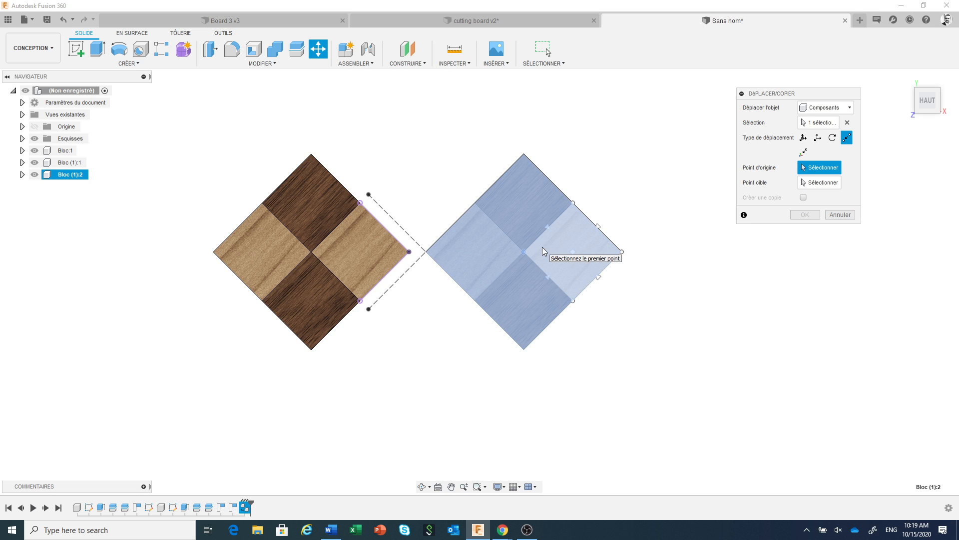
{"action": "left_click", "coordinate": [213, 252]}
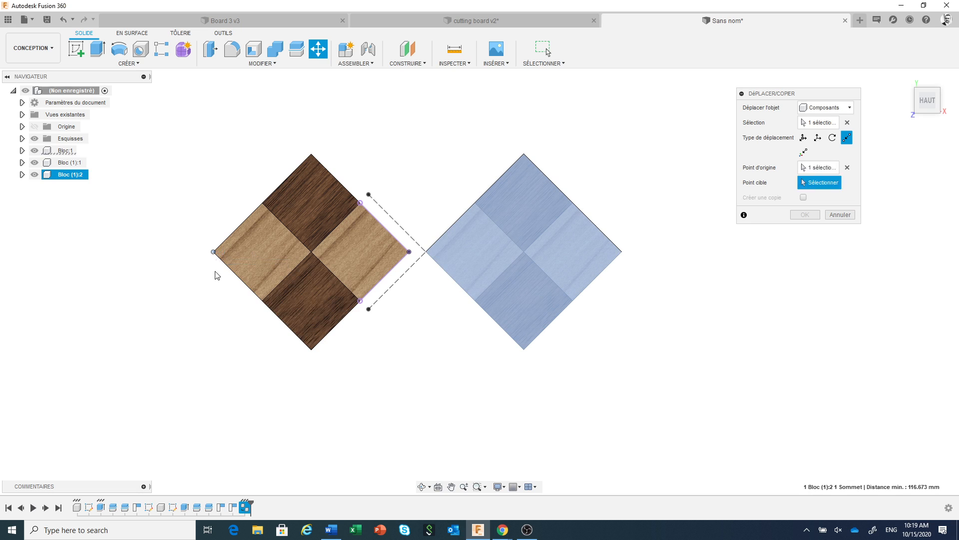
{"action": "left_click", "coordinate": [425, 253]}
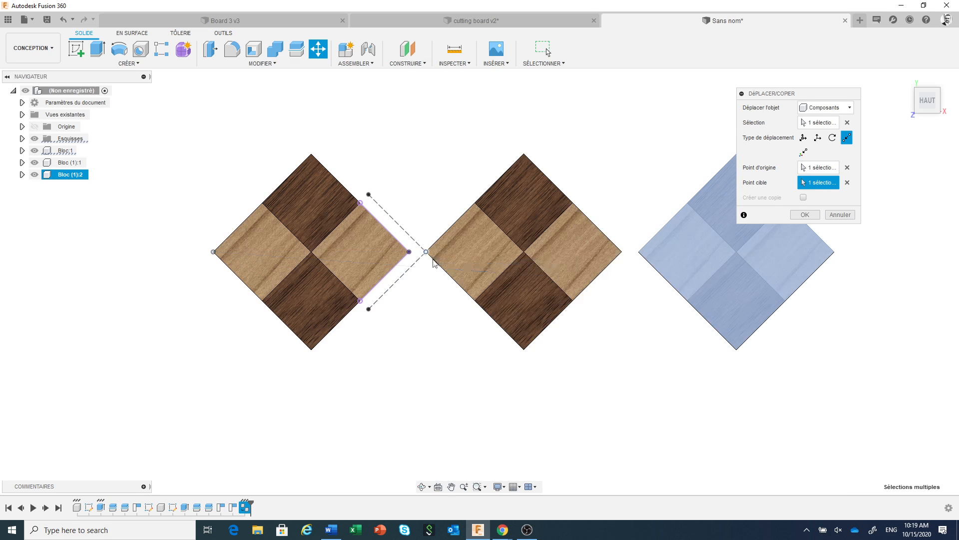
{"action": "left_click", "coordinate": [804, 215]}
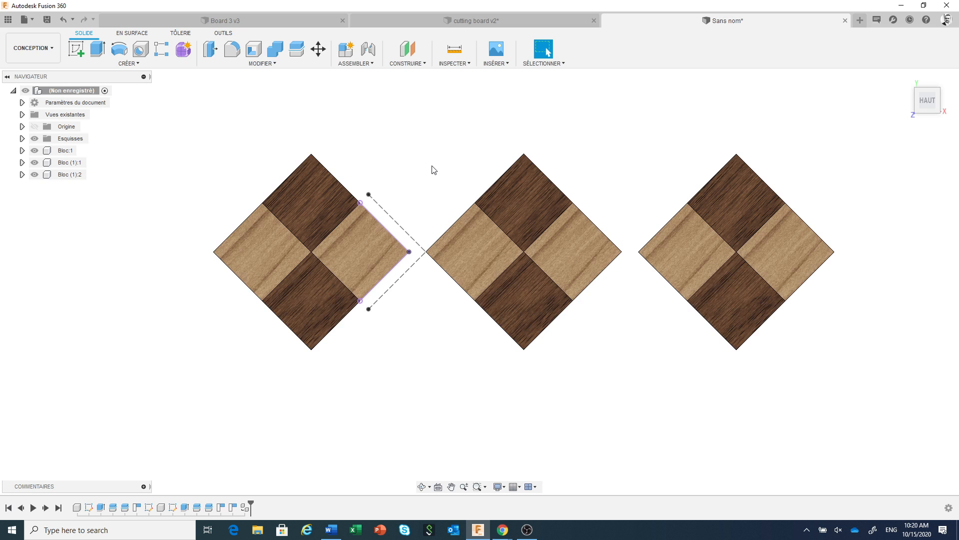
Start a sketch on the original block's top face and project the middle block's upper-left outer edge into it
{"action": "left_click", "coordinate": [75, 52]}
{"action": "left_click", "coordinate": [332, 229]}
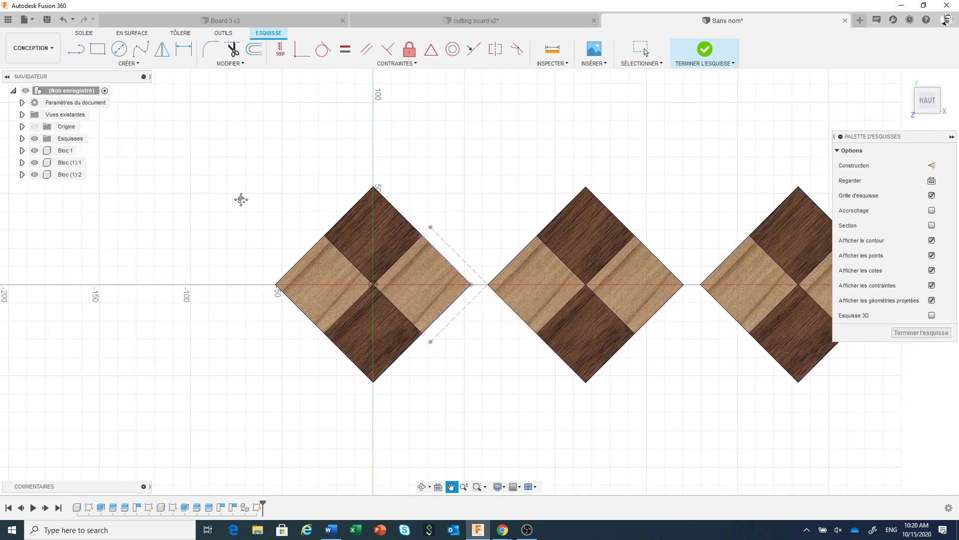
{"action": "left_click", "coordinate": [129, 64]}
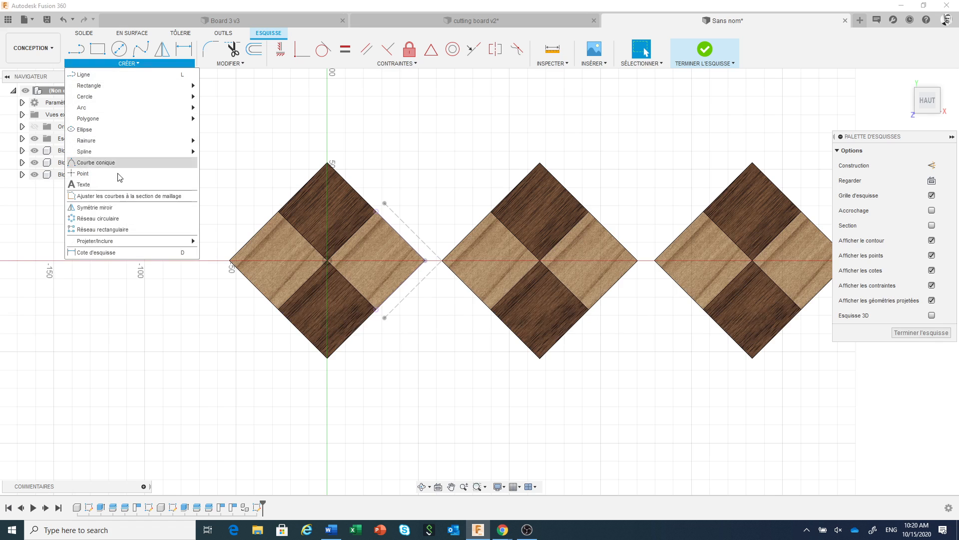
{"action": "mouse_move", "coordinate": [161, 242]}
{"action": "left_click", "coordinate": [214, 242]}
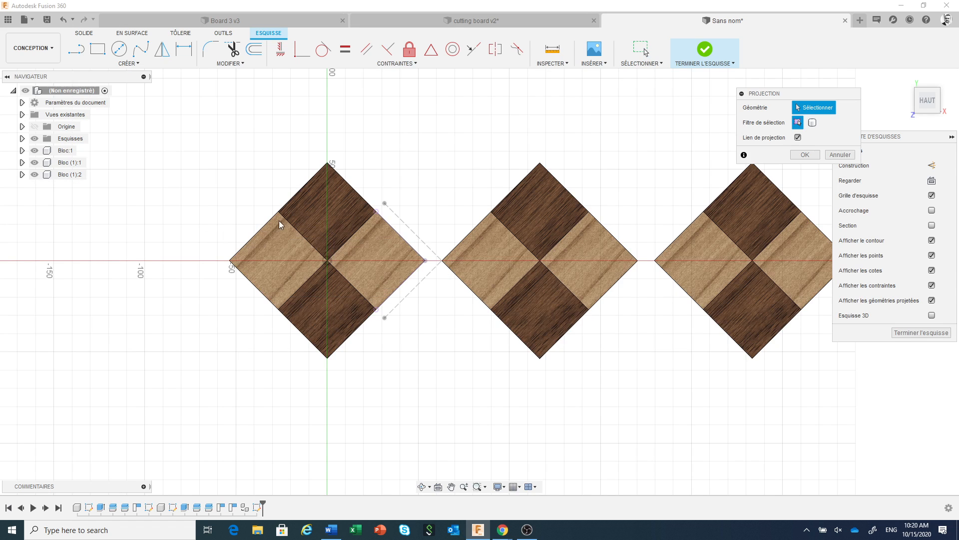
{"action": "left_click", "coordinate": [466, 236]}
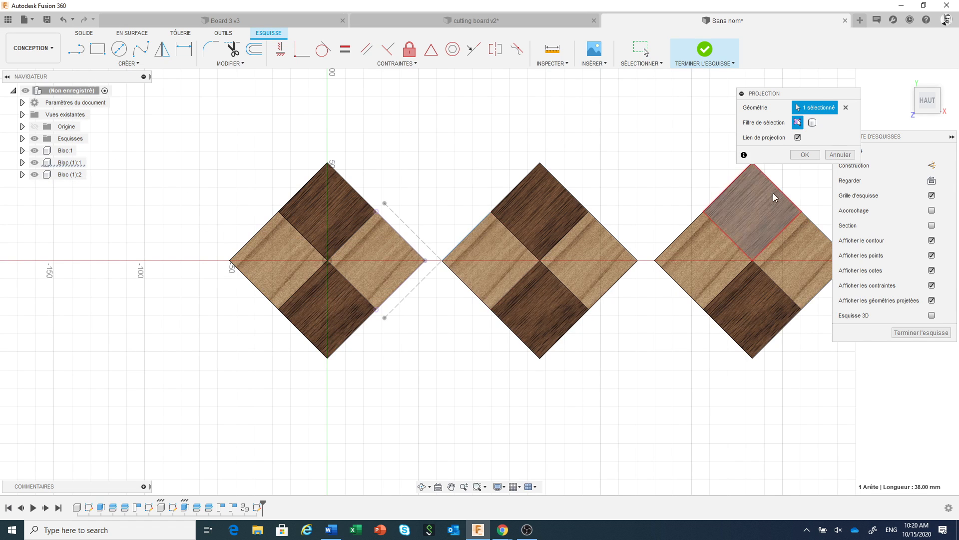
{"action": "left_click", "coordinate": [804, 155]}
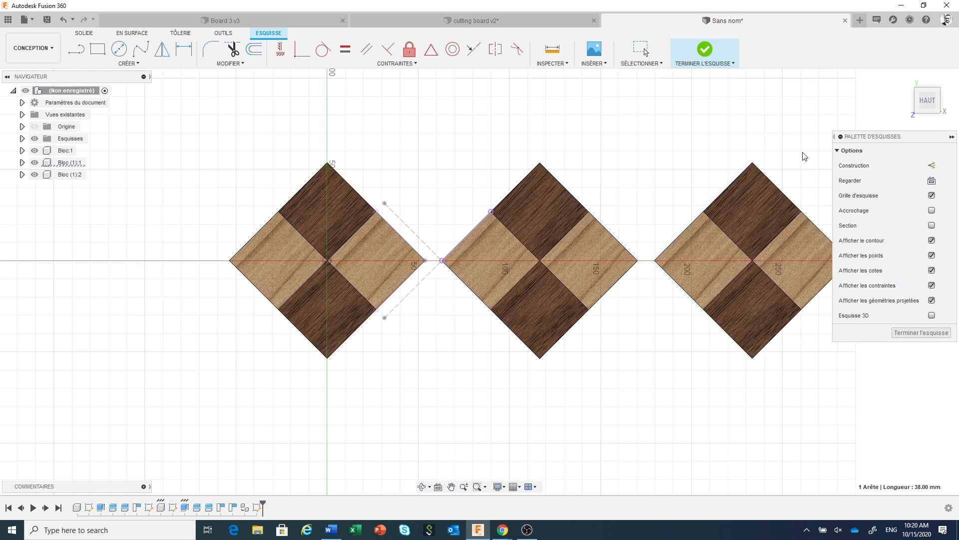
Offset the projected edge 6.5 mm outward from the middle block and select the offset line
{"action": "left_click", "coordinate": [255, 50]}
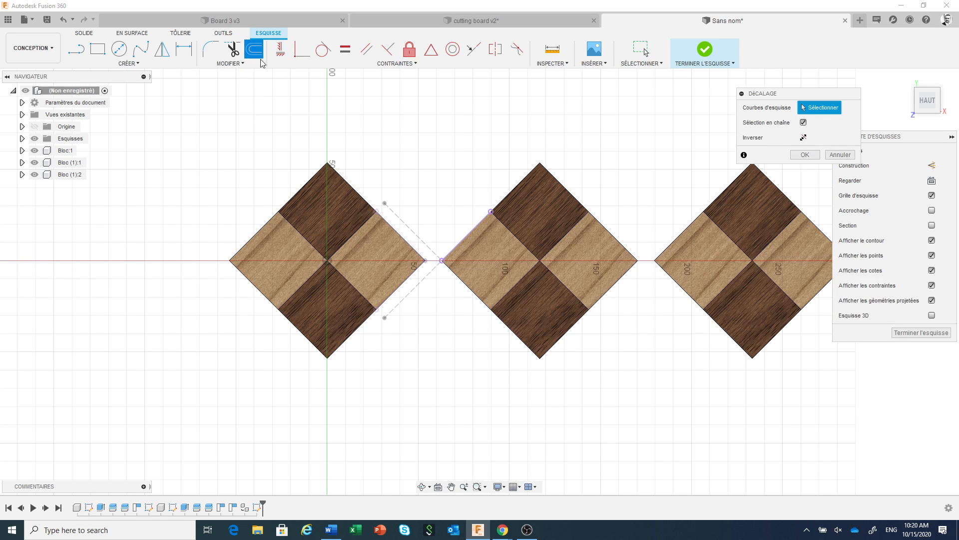
{"action": "left_click", "coordinate": [465, 237]}
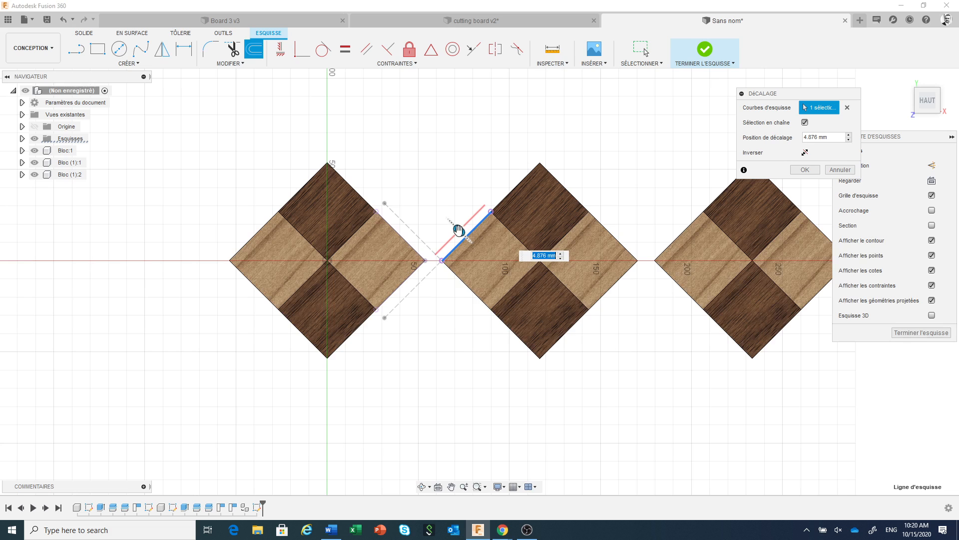
{"action": "type", "text": "6.5"}
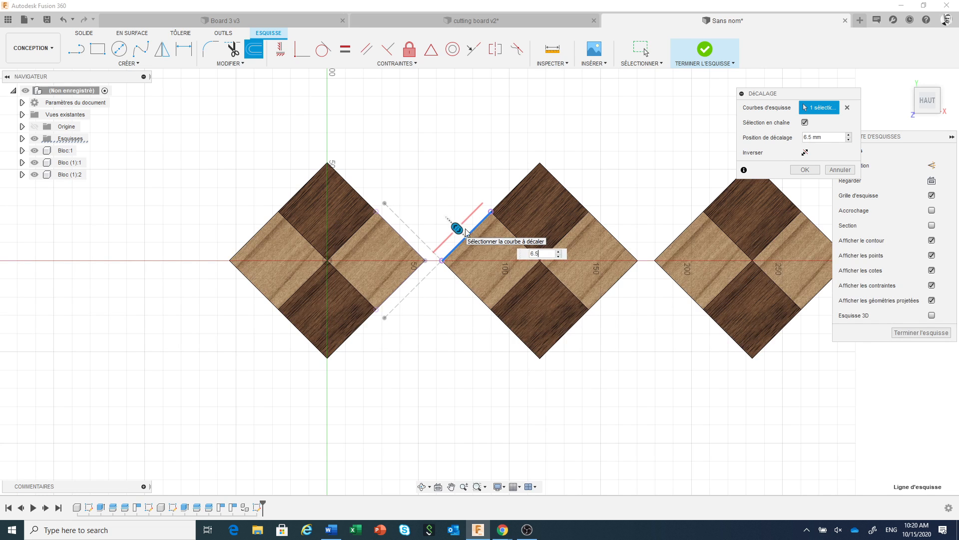
{"action": "left_click", "coordinate": [805, 170]}
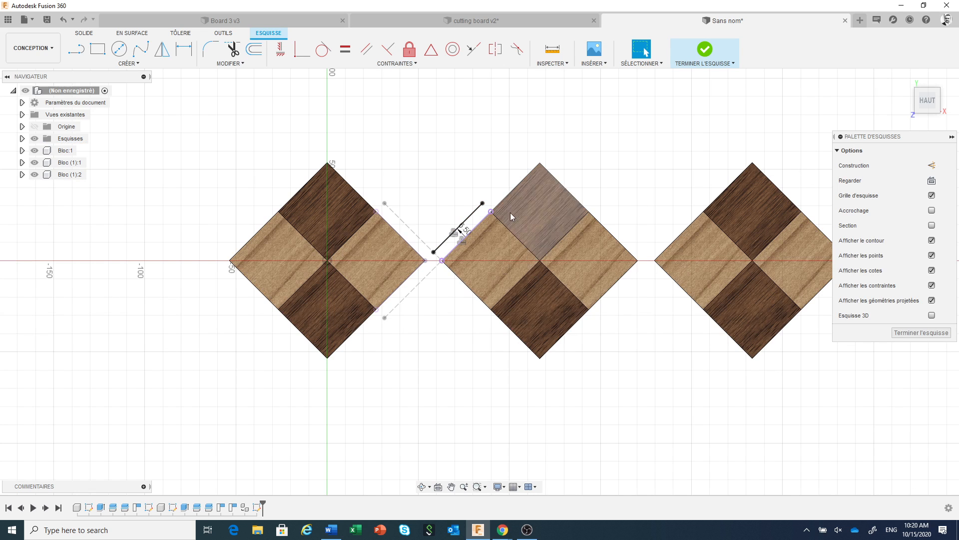
{"action": "left_click", "coordinate": [470, 220]}
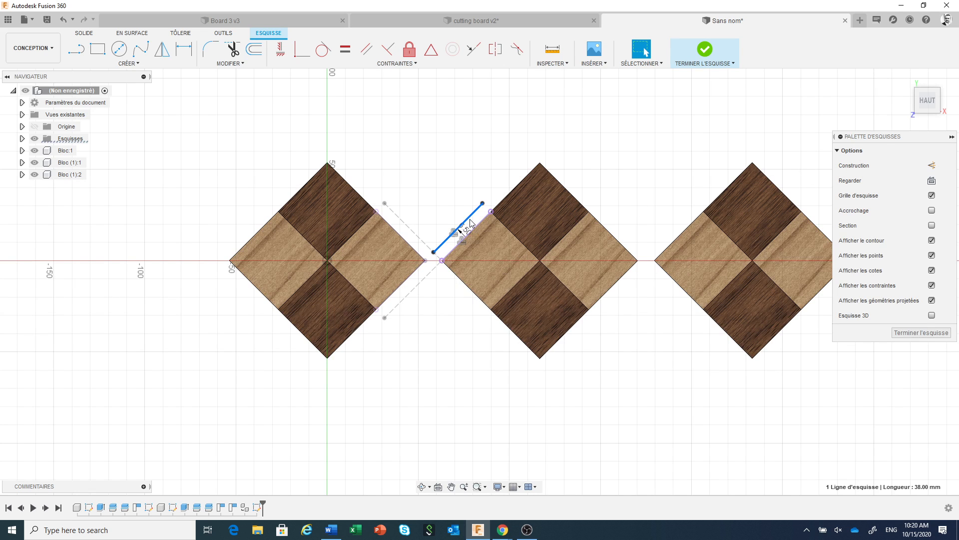
Convert the selected offset line to construction geometry and finish the sketch
{"action": "left_click", "coordinate": [932, 165]}
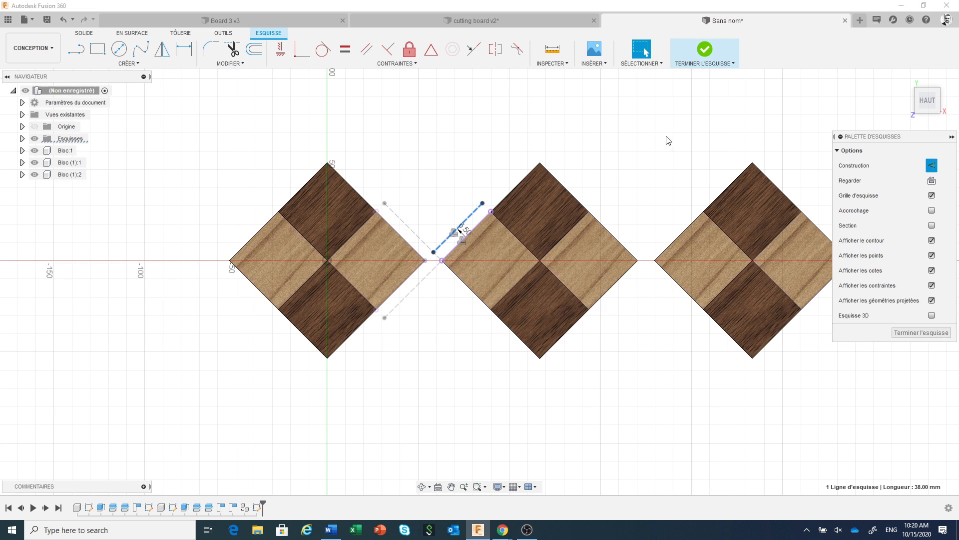
{"action": "left_click", "coordinate": [702, 52]}
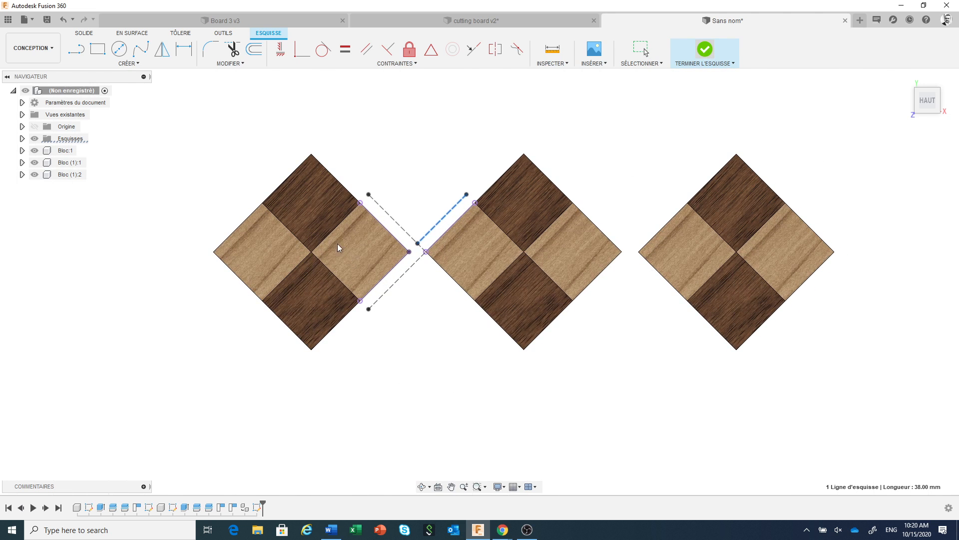
Copy the original Bloc component and paste it as a new independent component
{"action": "left_click", "coordinate": [57, 151]}
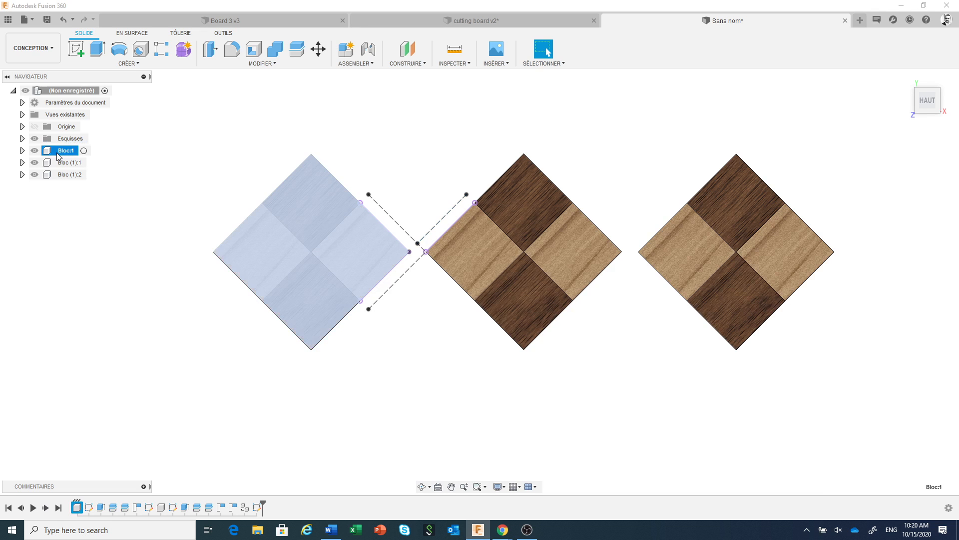
{"action": "left_click", "coordinate": [118, 150]}
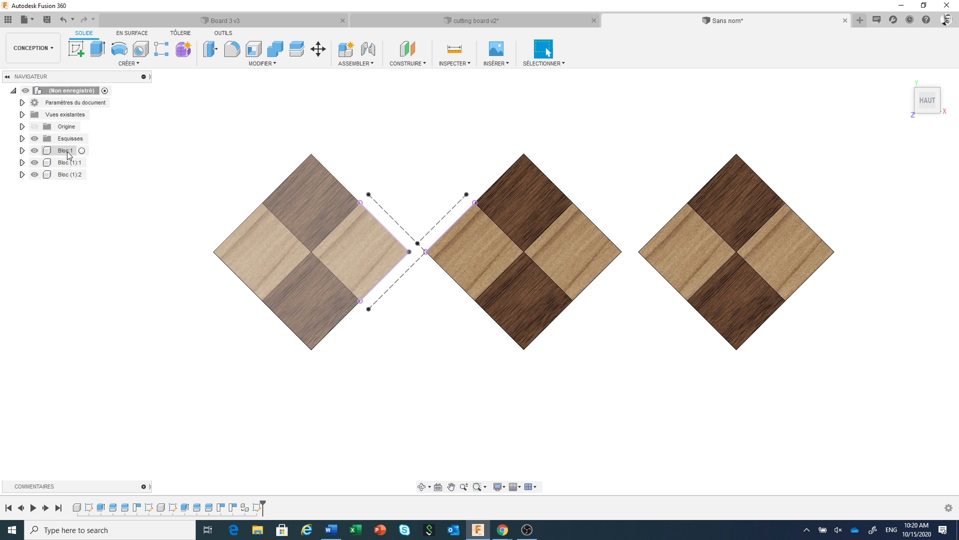
{"action": "left_click", "coordinate": [69, 153]}
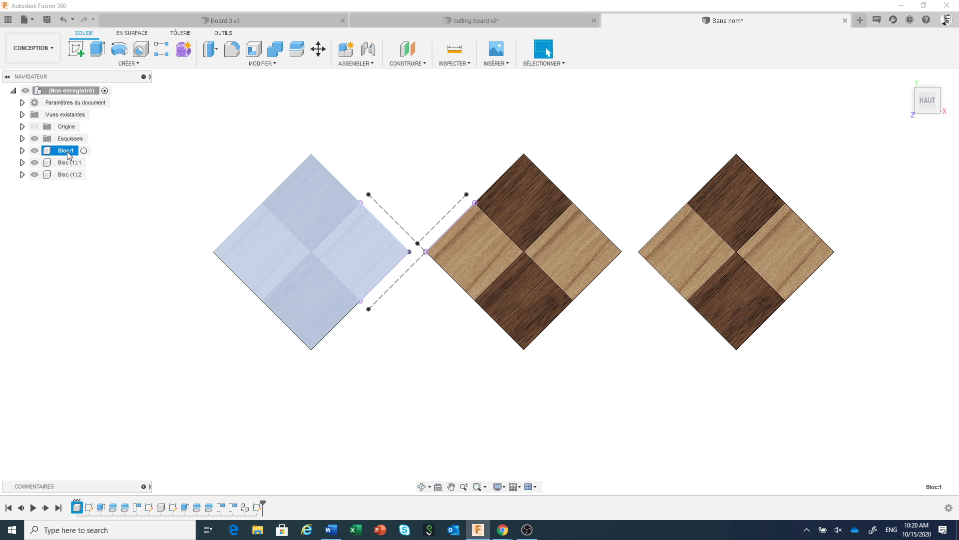
{"action": "left_click", "coordinate": [176, 153]}
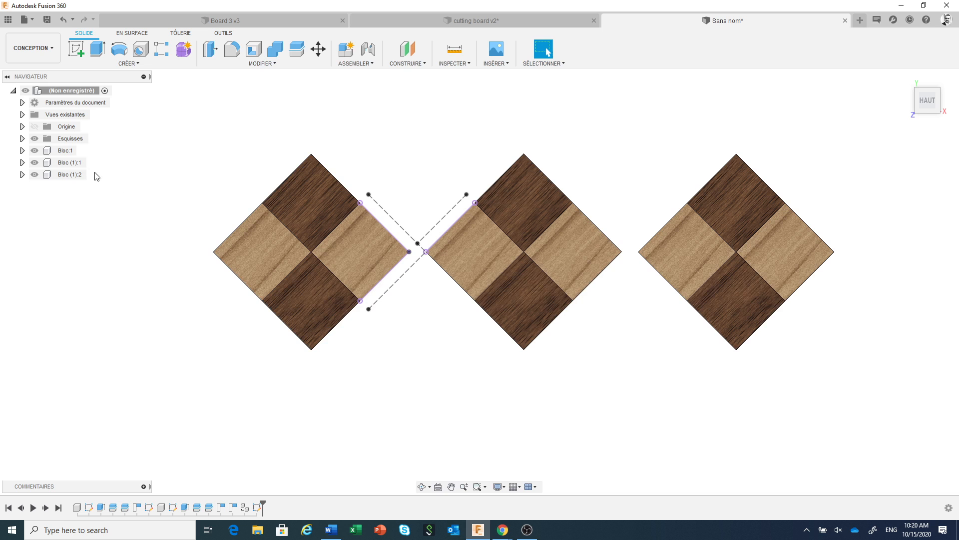
{"action": "left_click", "coordinate": [67, 153]}
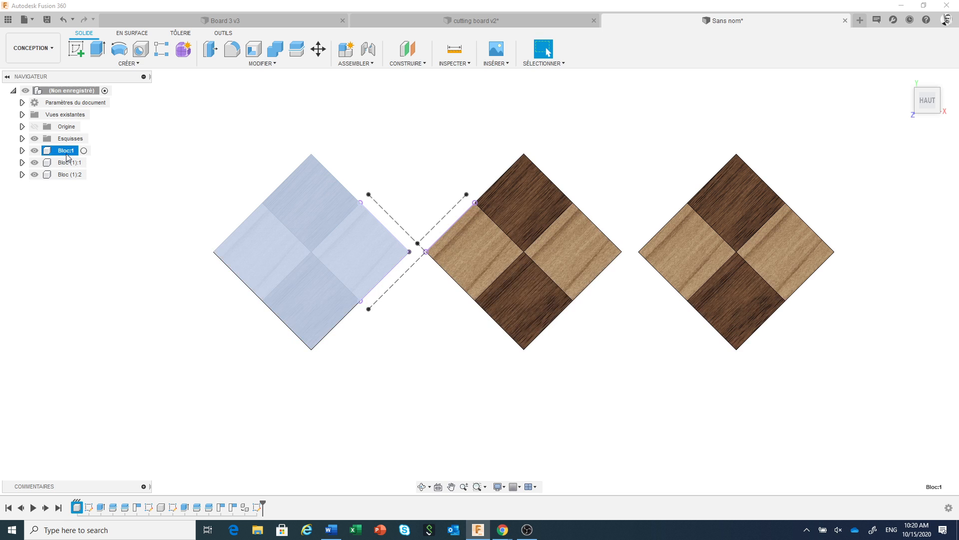
{"action": "right_click", "coordinate": [68, 157]}
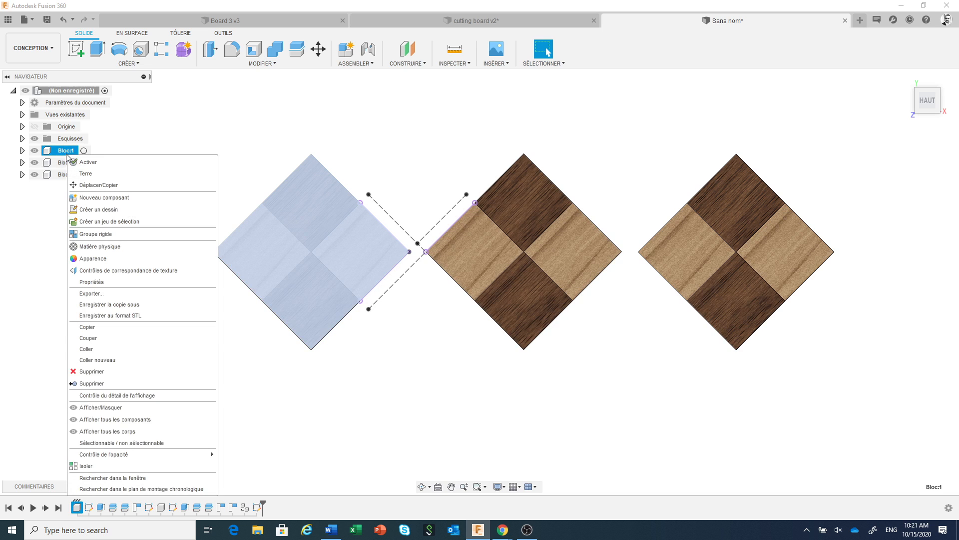
{"action": "left_click", "coordinate": [114, 328]}
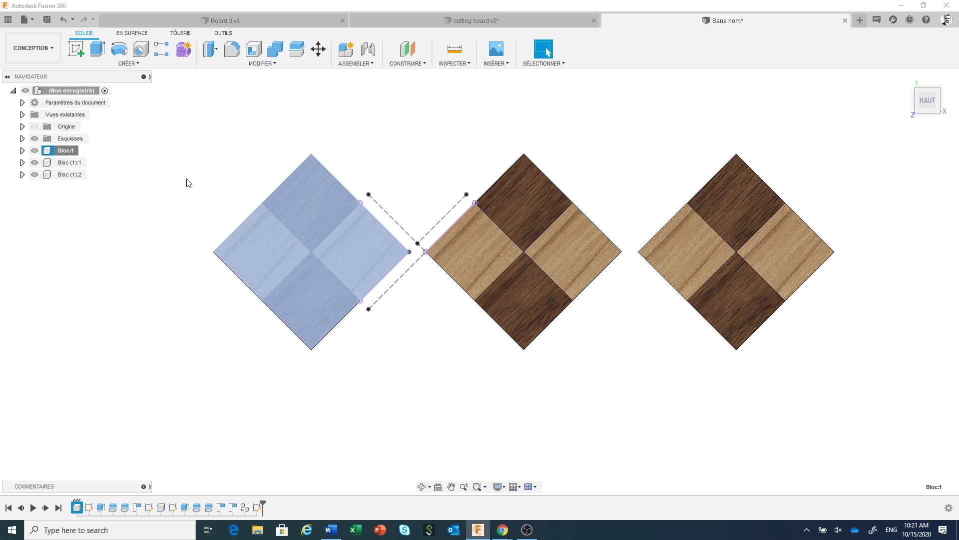
{"action": "key", "text": "Escape"}
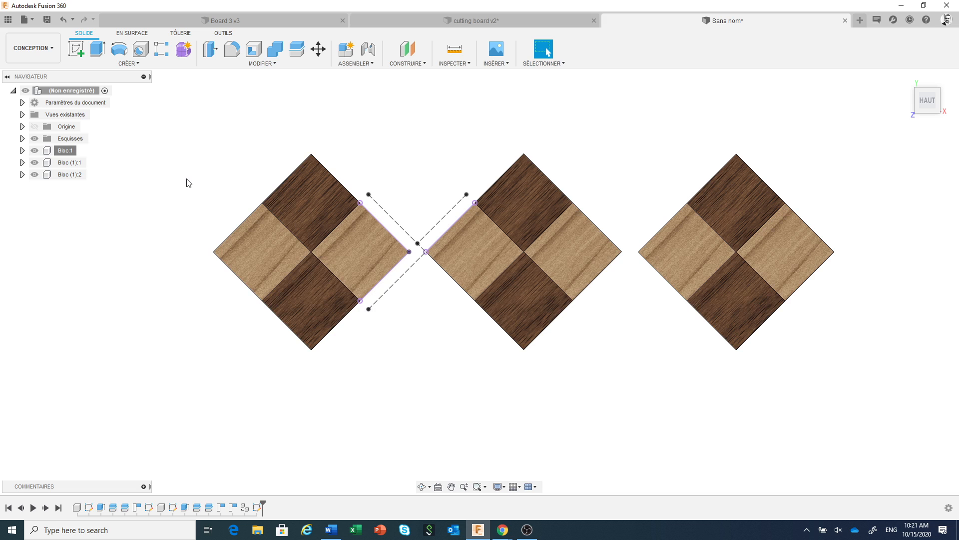
{"action": "right_click", "coordinate": [177, 172]}
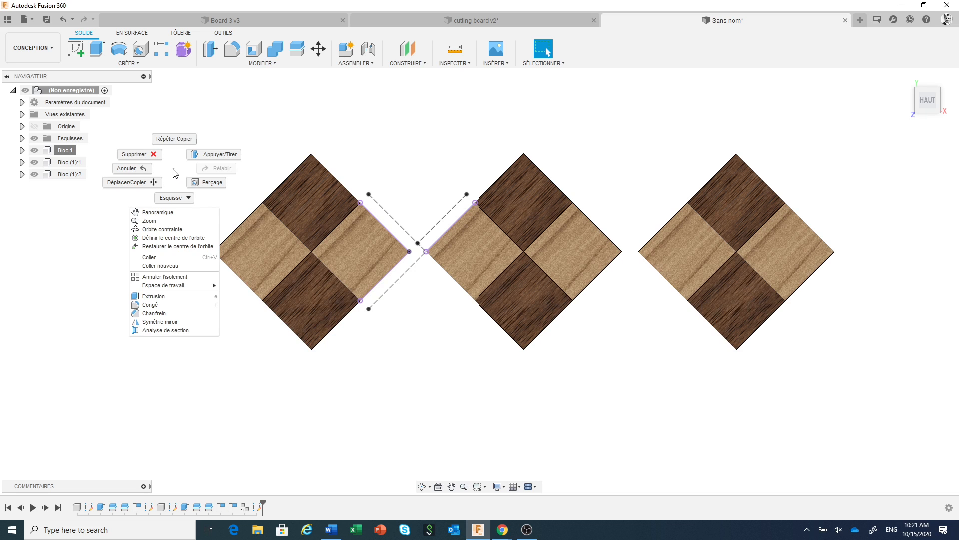
{"action": "left_click", "coordinate": [172, 266]}
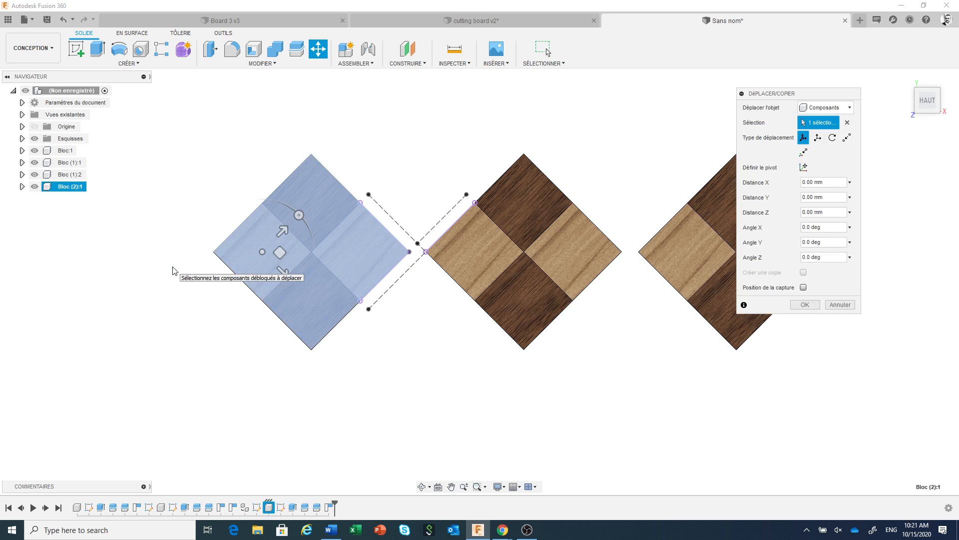
Move the pasted block point to point, from its lower corner to the lower endpoint of the new offset line between the first two blocks
{"action": "left_click", "coordinate": [847, 139]}
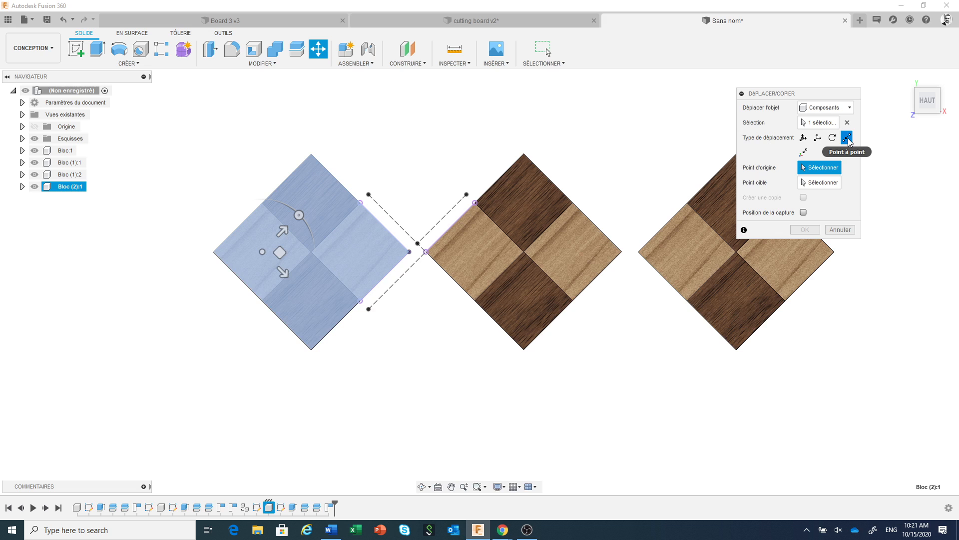
{"action": "left_click", "coordinate": [310, 351]}
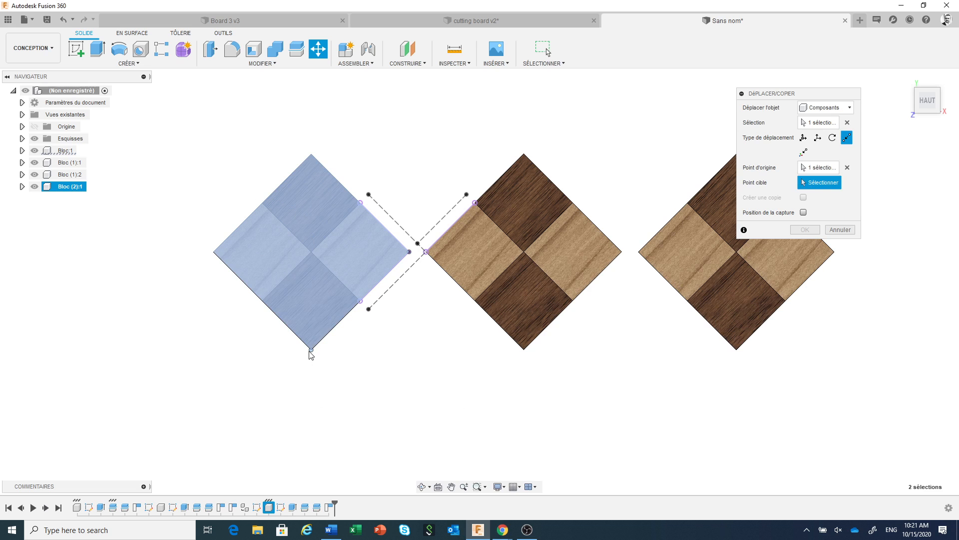
{"action": "left_click", "coordinate": [417, 244]}
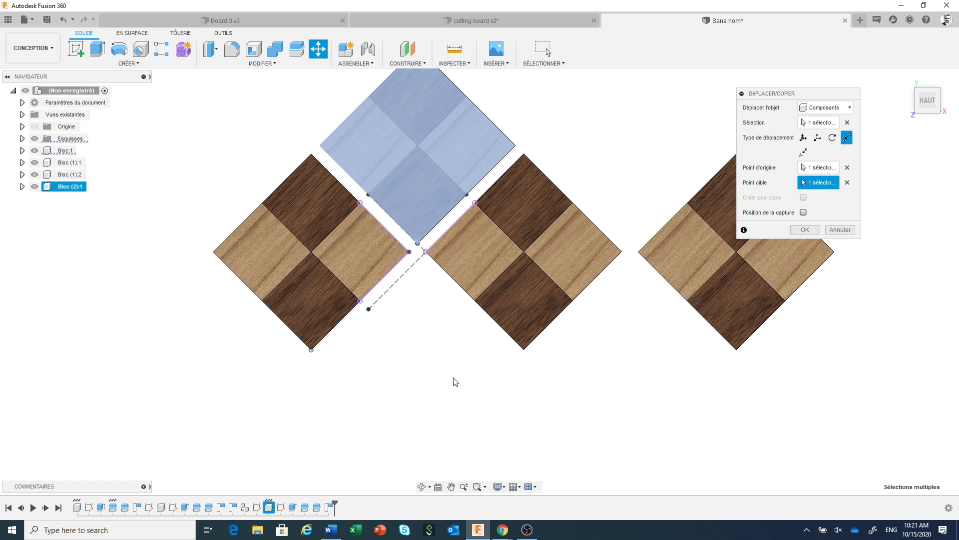
{"action": "middle_click_drag", "start_coordinate": [445, 381], "coordinate": [442, 432]}
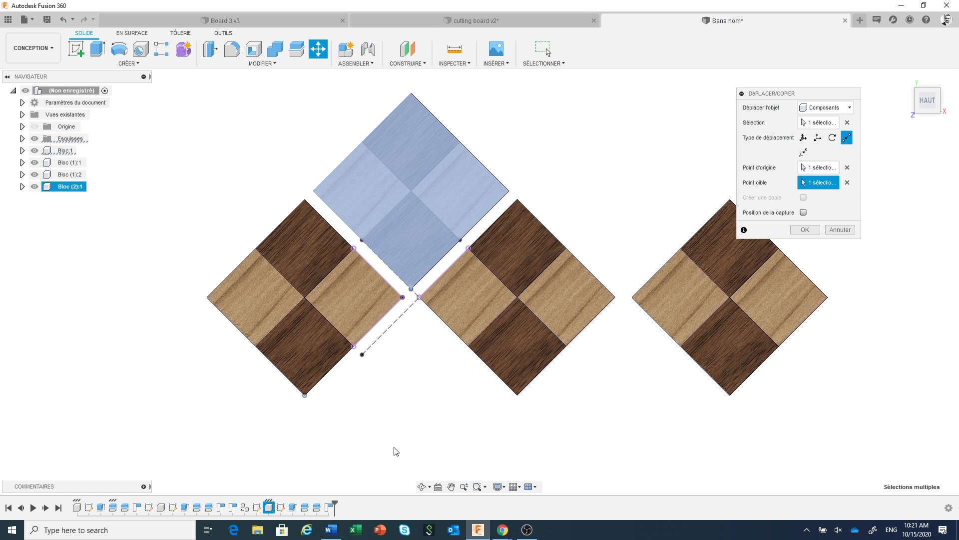
Rotate the pasted block -90 degrees about its central vertical edge and confirm the move
{"action": "middle_click_drag", "start_coordinate": [416, 400], "coordinate": [418, 387], "text": "shift"}
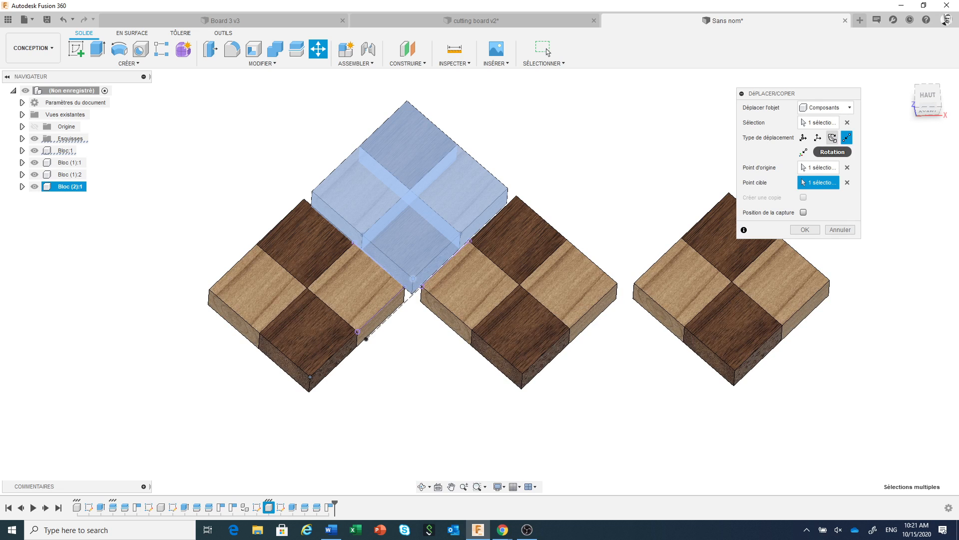
{"action": "left_click", "coordinate": [832, 138]}
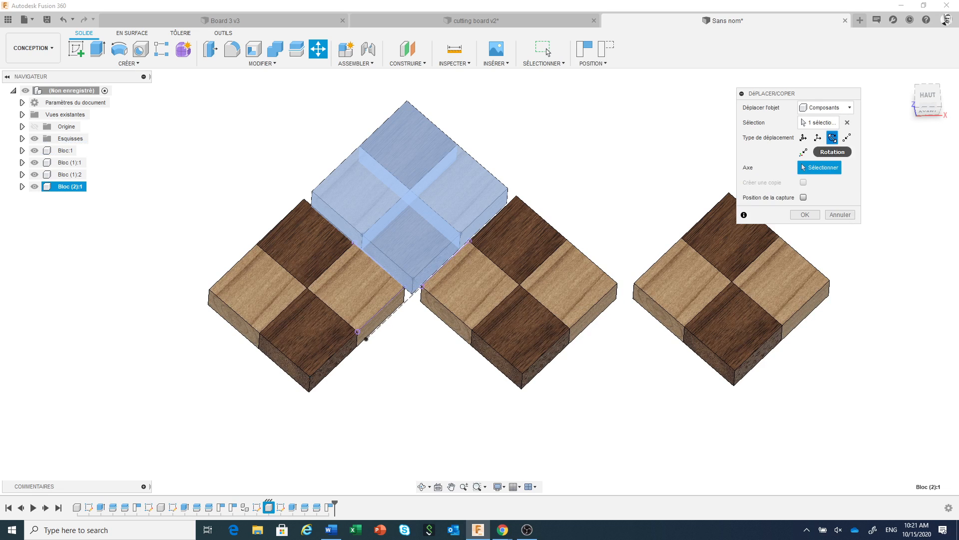
{"action": "left_click", "coordinate": [409, 208]}
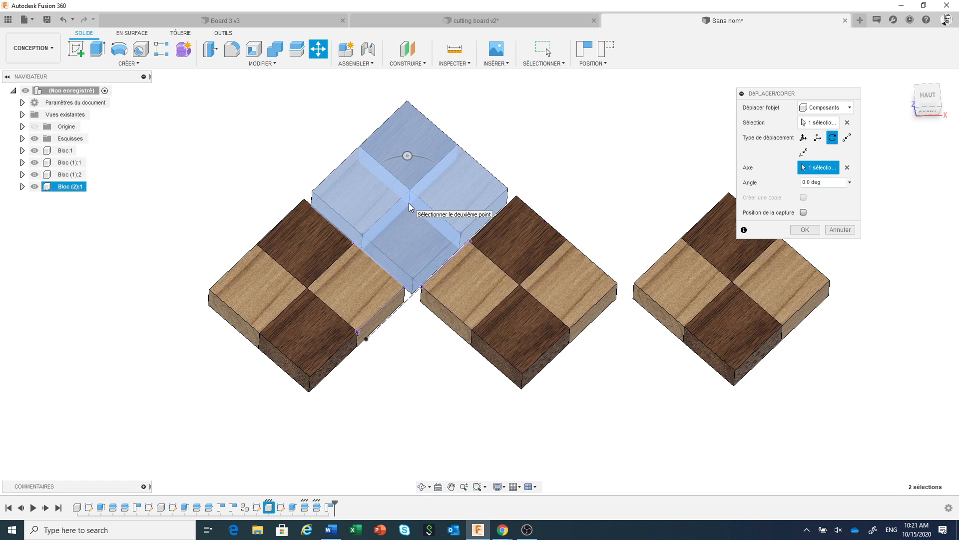
{"action": "left_click", "coordinate": [928, 97]}
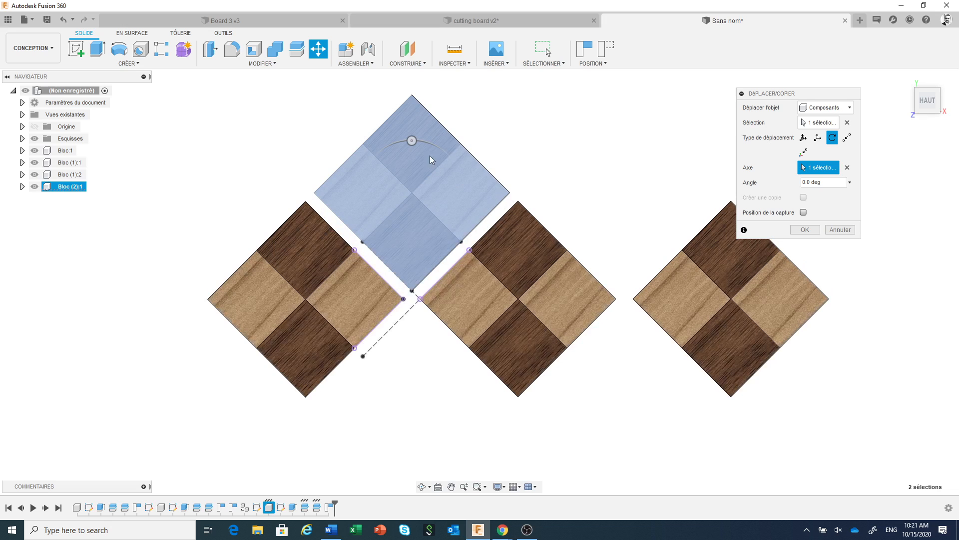
{"action": "left_click_drag", "start_coordinate": [412, 141], "coordinate": [388, 193]}
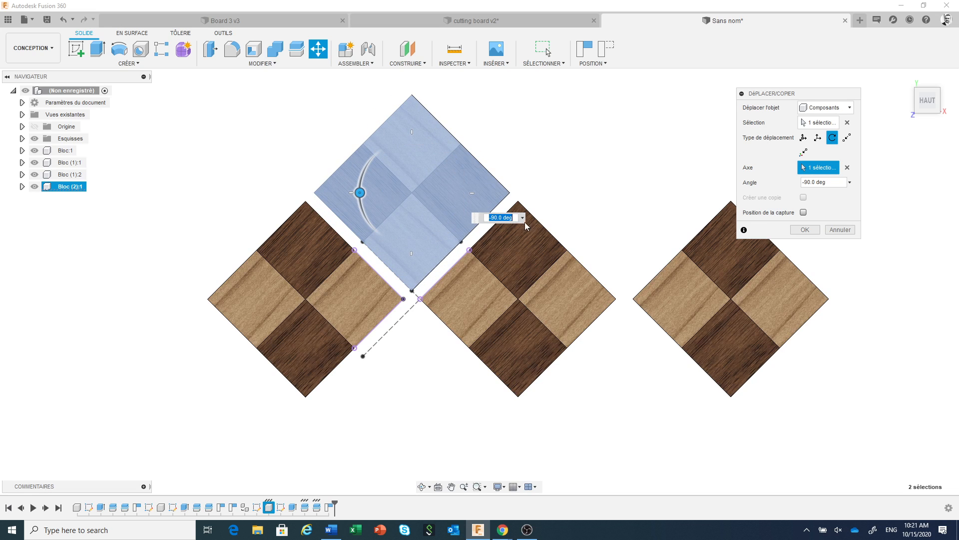
{"action": "left_click", "coordinate": [804, 230]}
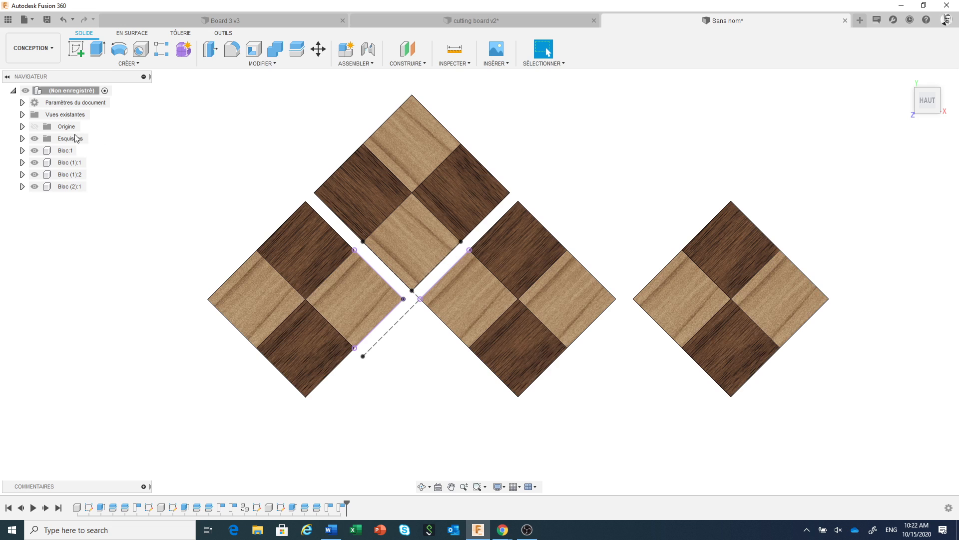
Hide the offset spacing sketches in the Esquisses folder
{"action": "left_click", "coordinate": [22, 138]}
{"action": "left_click", "coordinate": [44, 163]}
{"action": "left_click", "coordinate": [44, 163]}
{"action": "left_click", "coordinate": [22, 139]}
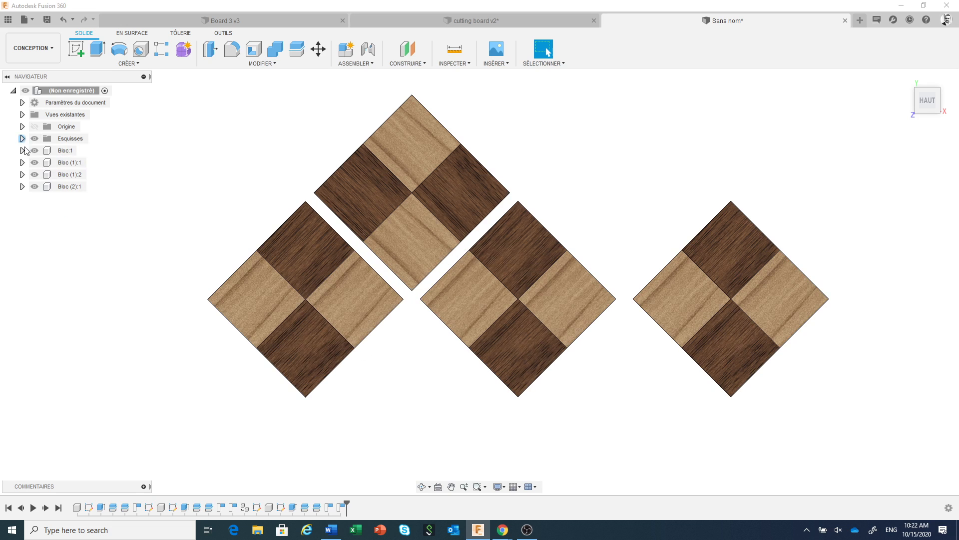
Create a construction plane through the facing vertical corner edges of the first and middle blocks in the lower row
{"action": "scroll", "coordinate": [421, 391], "scroll_direction": "down", "scroll_amount": 2}
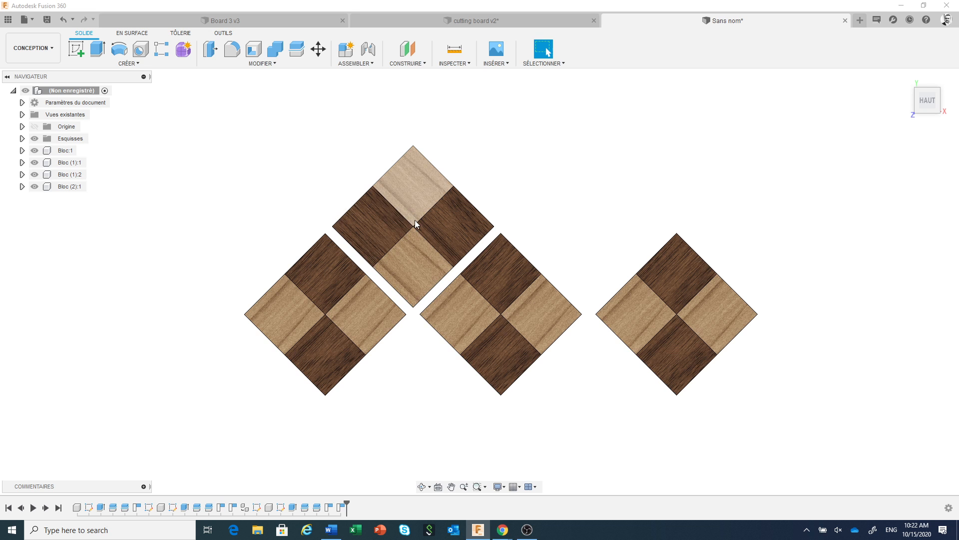
{"action": "scroll", "coordinate": [413, 325], "scroll_direction": "up", "scroll_amount": 3}
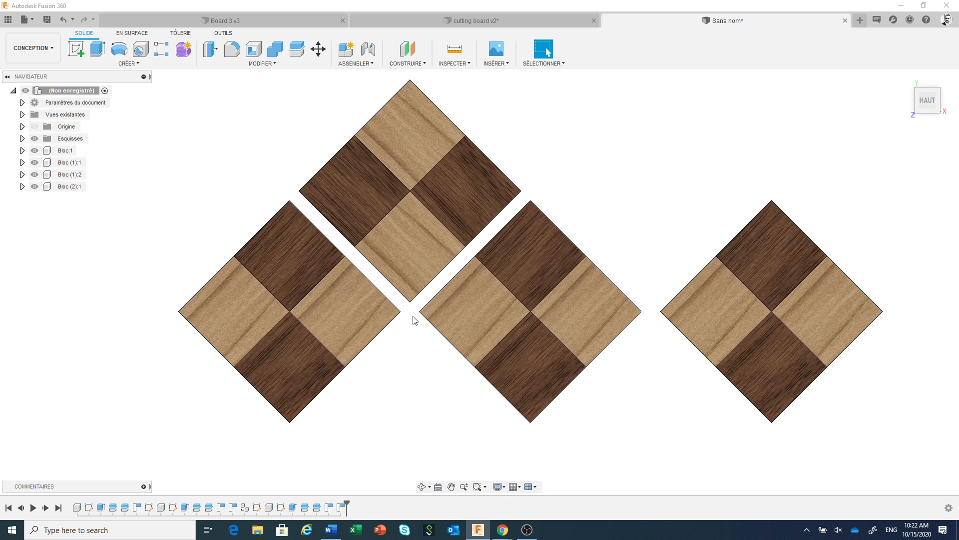
{"action": "middle_click_drag", "start_coordinate": [414, 356], "coordinate": [412, 334], "text": "shift"}
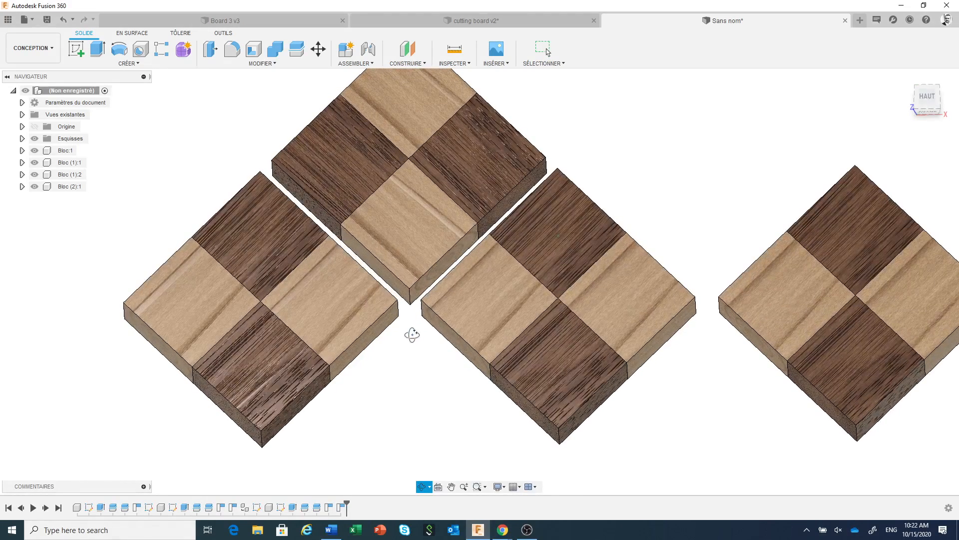
{"action": "left_click", "coordinate": [411, 63]}
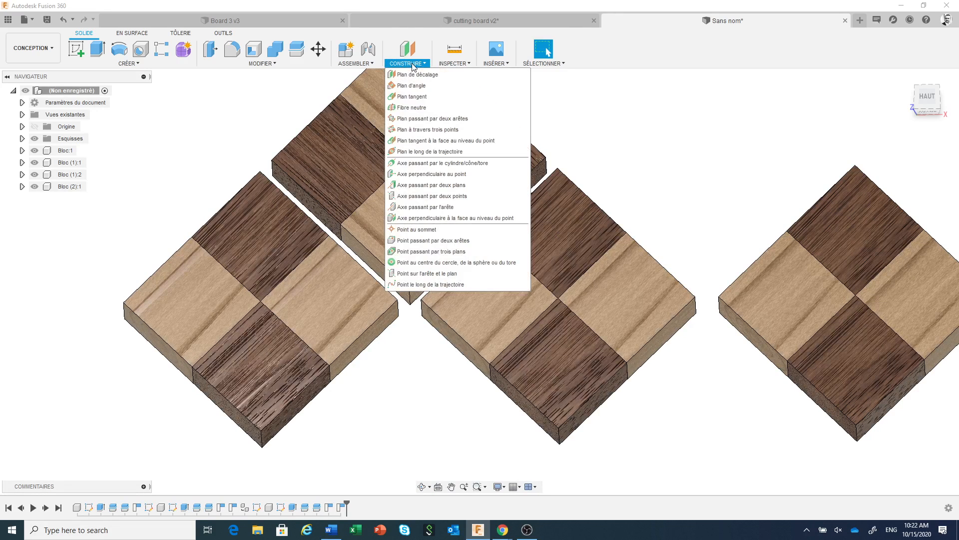
{"action": "left_click", "coordinate": [434, 119]}
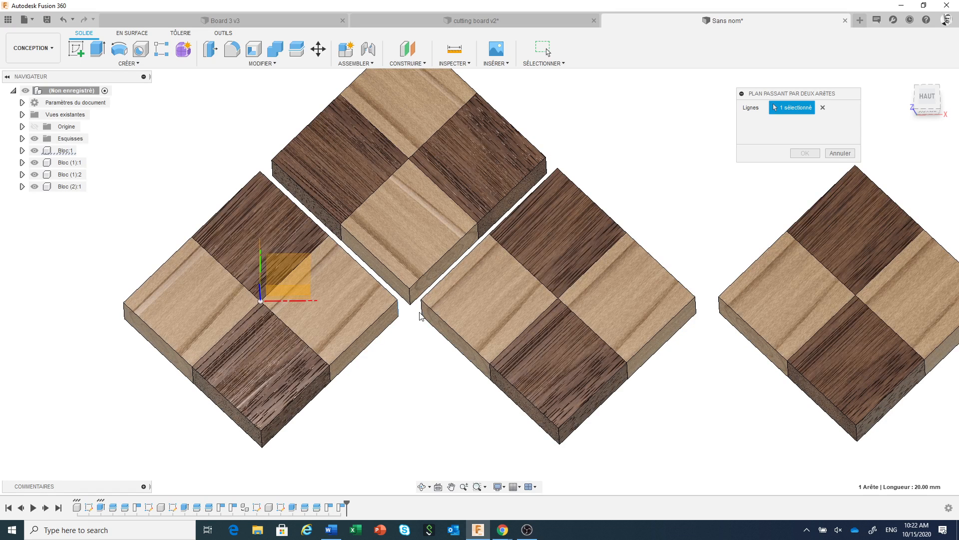
{"action": "left_click", "coordinate": [422, 314]}
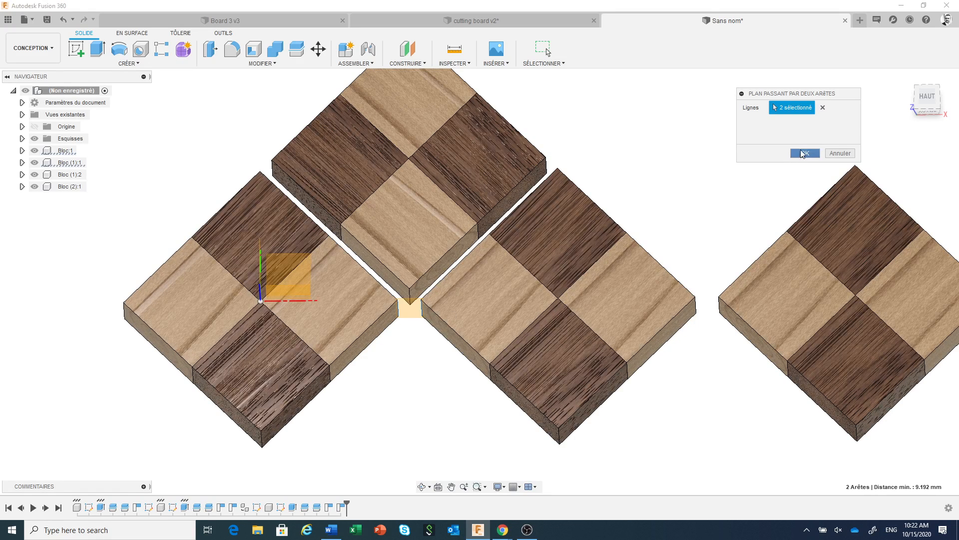
{"action": "left_click", "coordinate": [804, 153]}
{"action": "scroll", "coordinate": [675, 199], "scroll_direction": "down", "scroll_amount": 2}
{"action": "middle_click_drag", "start_coordinate": [659, 189], "coordinate": [655, 208], "text": "shift"}
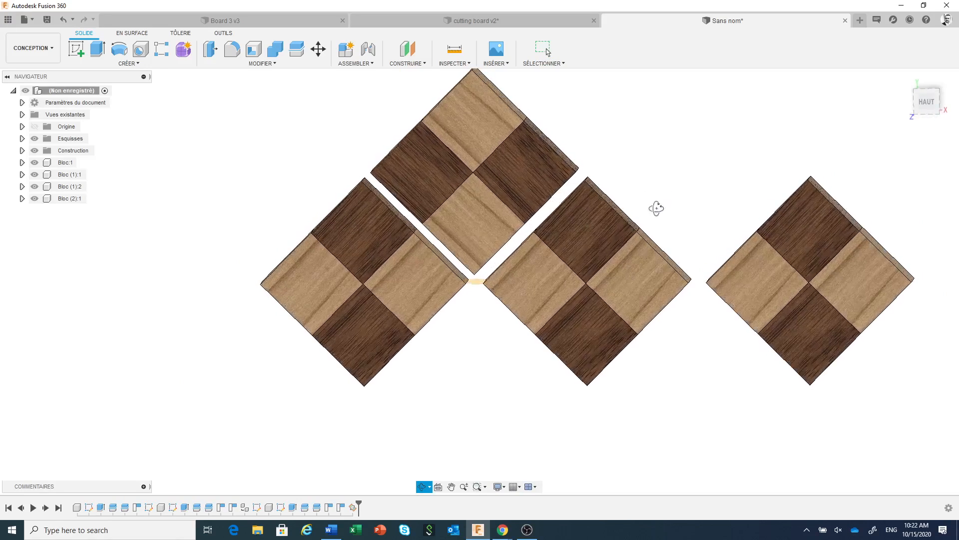
Mirror the upper block as a component (Composants) across the construction plane between the first and middle blocks of the row
{"action": "left_click", "coordinate": [137, 65]}
{"action": "left_click", "coordinate": [155, 66]}
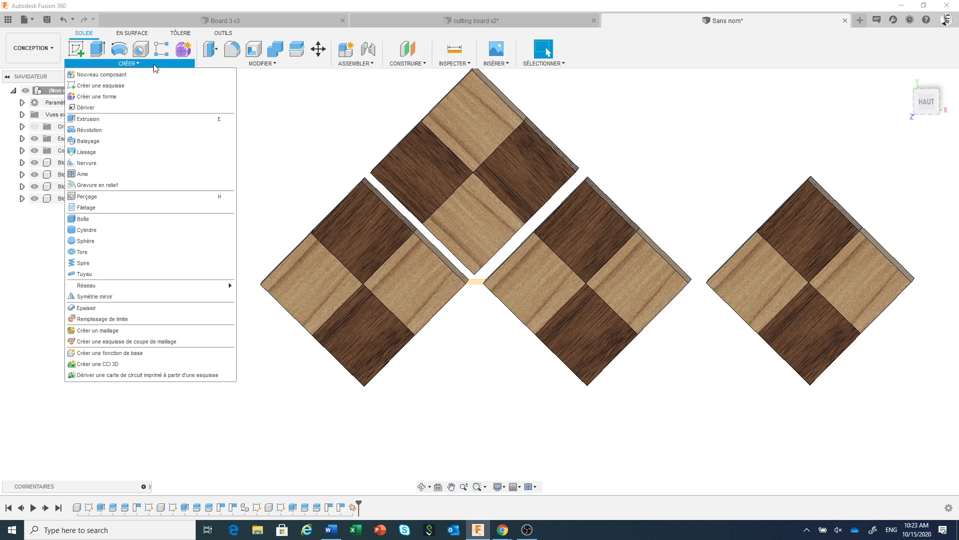
{"action": "left_click", "coordinate": [287, 153]}
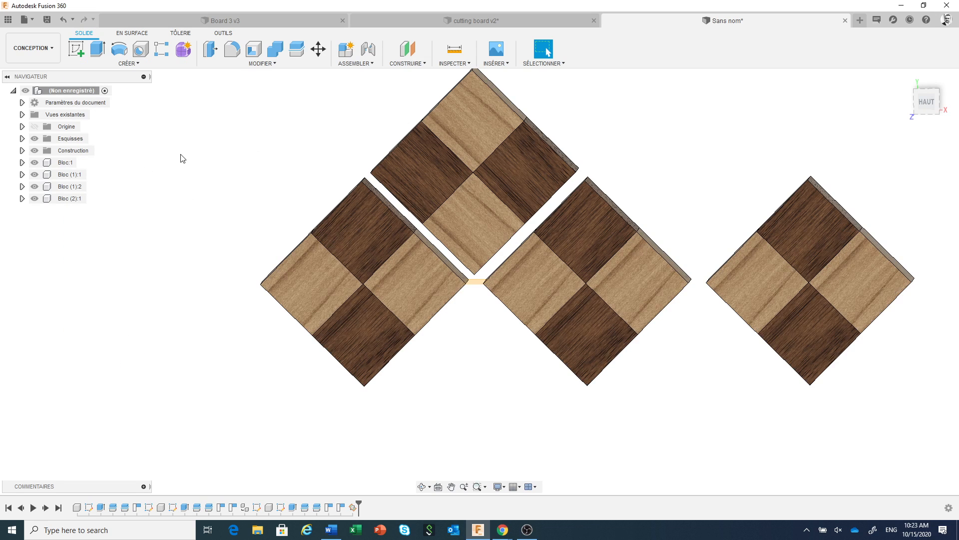
{"action": "key", "text": "s"}
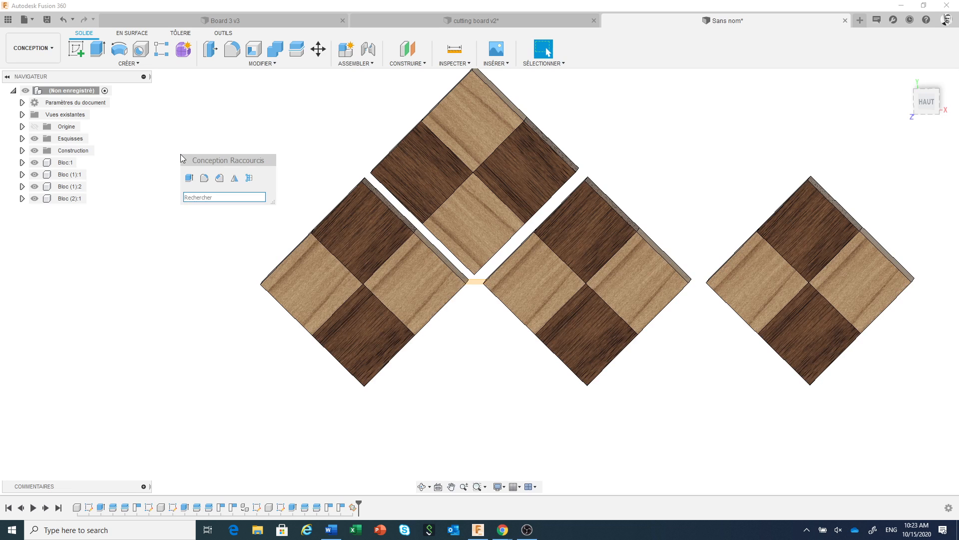
{"action": "type", "text": "s"}
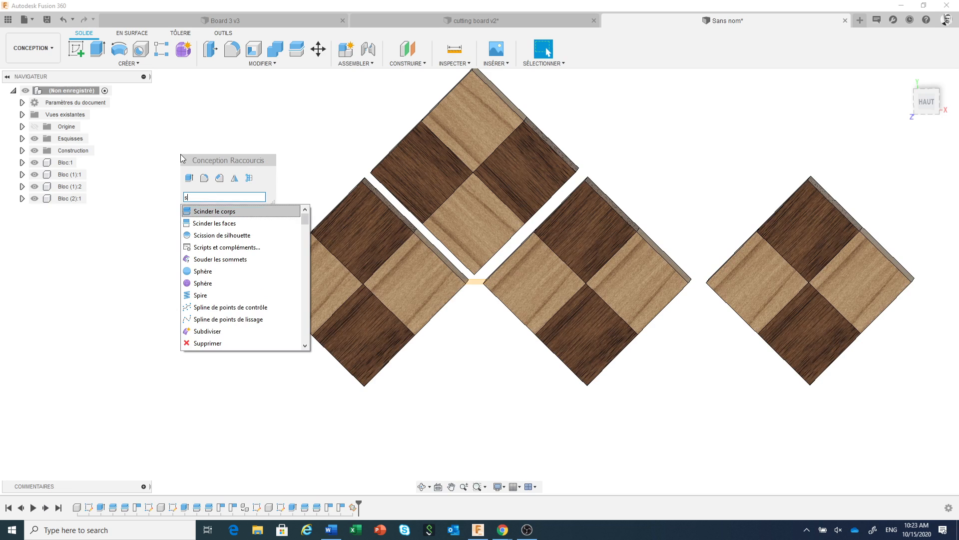
{"action": "type", "text": "i"}
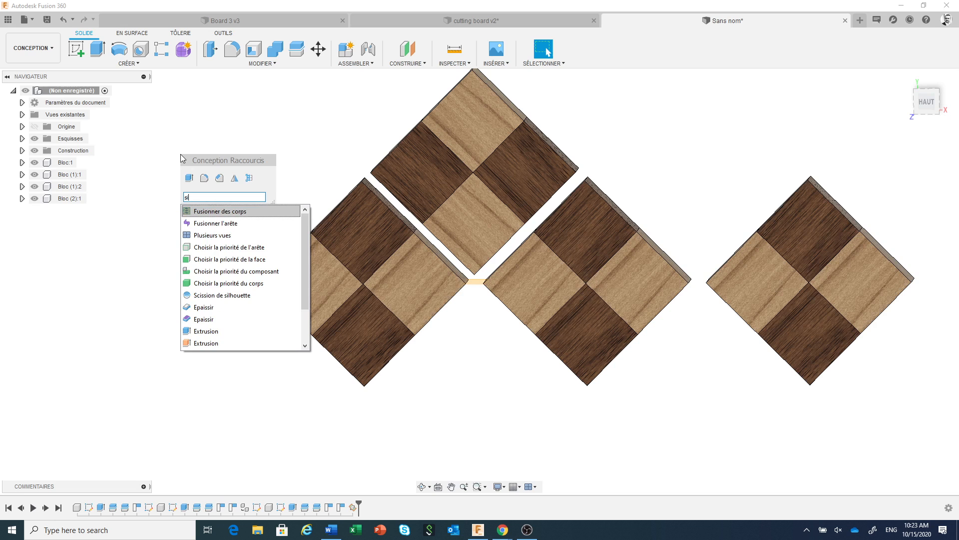
{"action": "key", "text": "BackSpace"}
{"action": "type", "text": "y"}
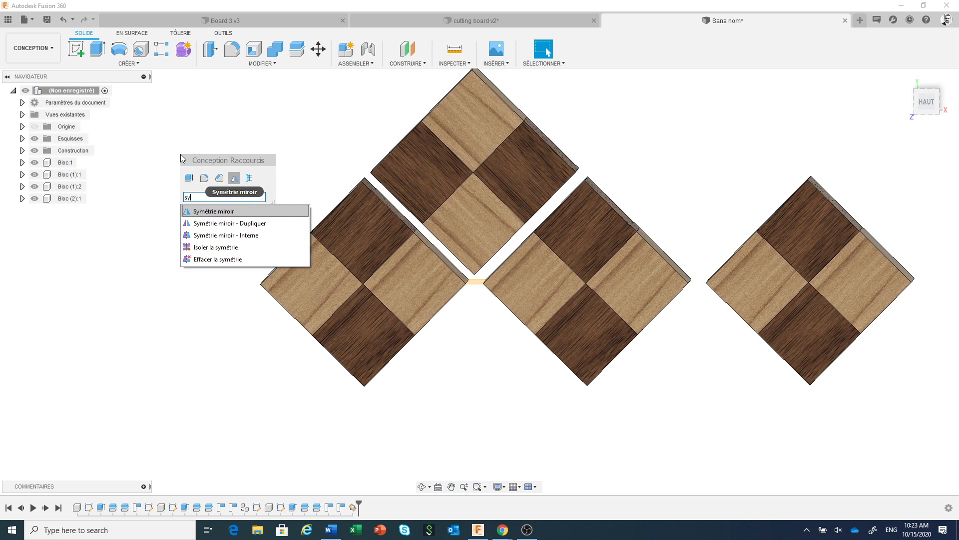
{"action": "left_click", "coordinate": [218, 212]}
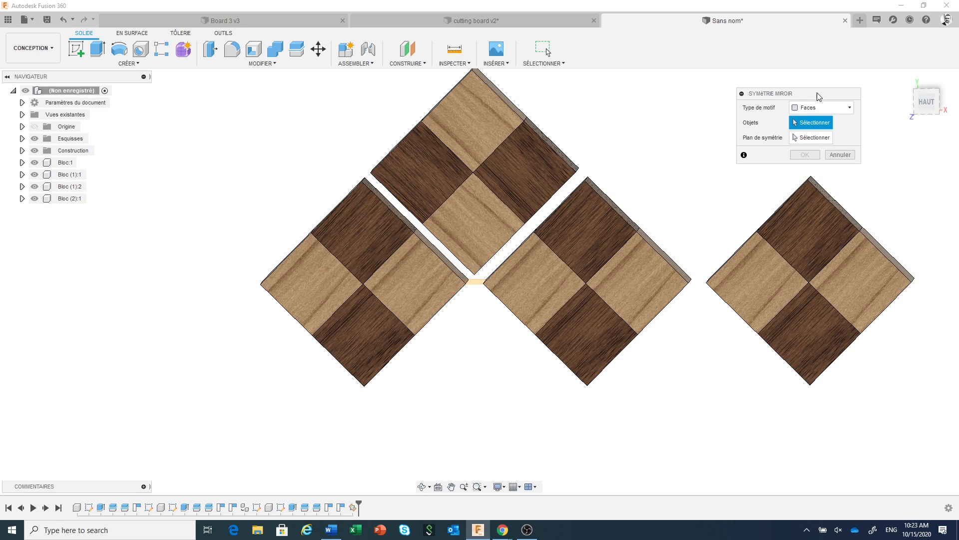
{"action": "left_click_drag", "start_coordinate": [825, 95], "coordinate": [771, 82]}
{"action": "left_click", "coordinate": [787, 94]}
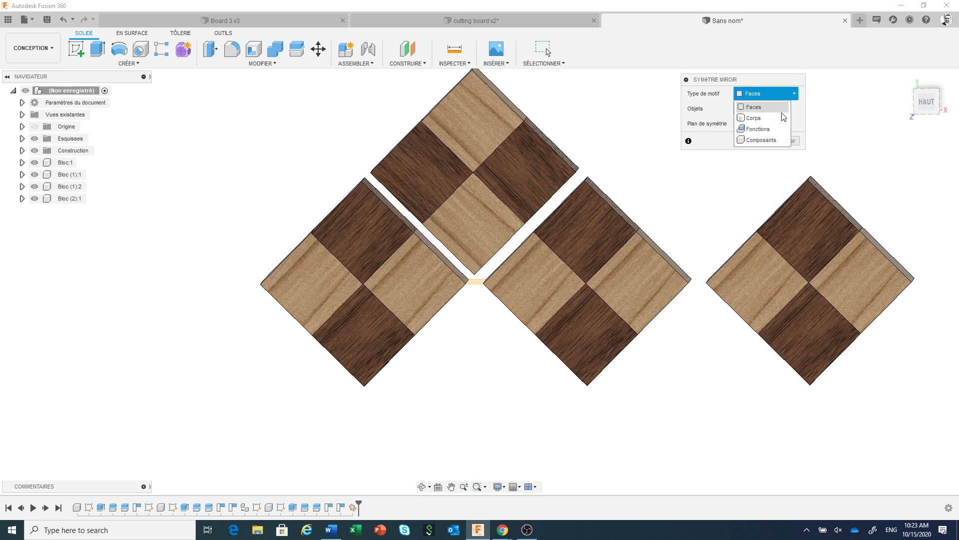
{"action": "left_click", "coordinate": [767, 142]}
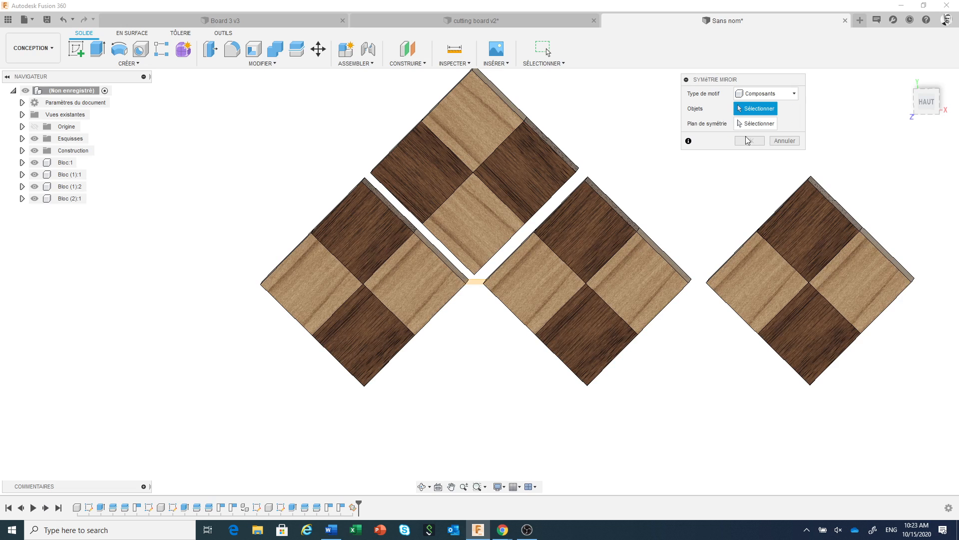
{"action": "left_click", "coordinate": [491, 140]}
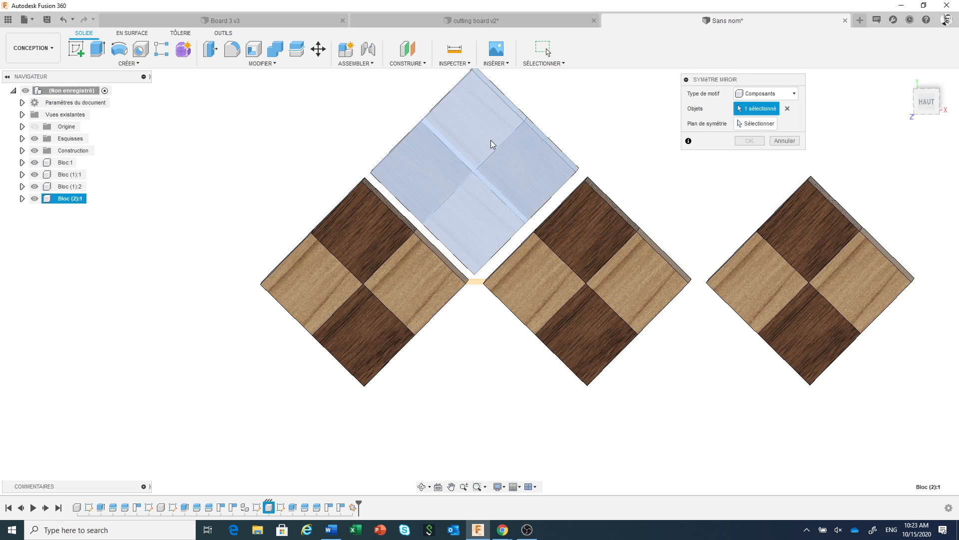
{"action": "left_click", "coordinate": [759, 123]}
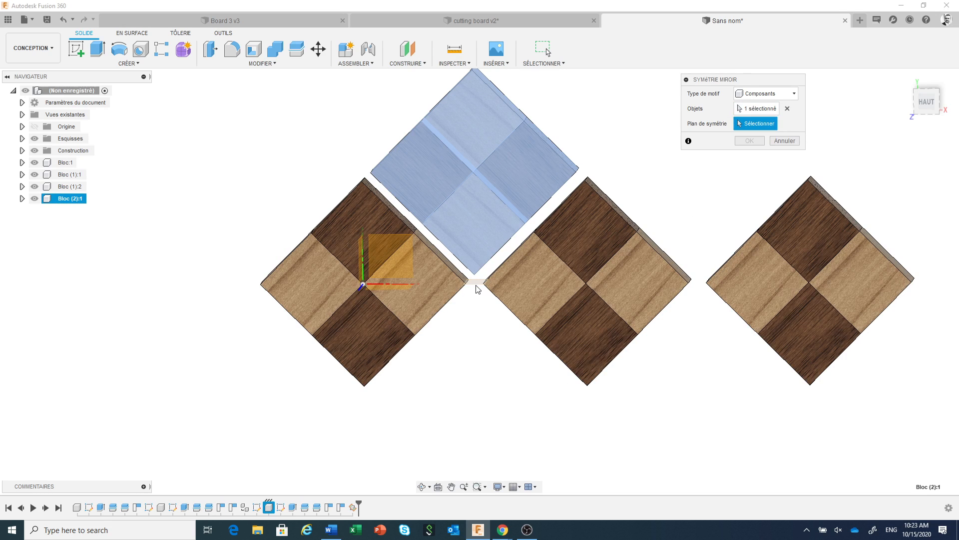
{"action": "left_click", "coordinate": [478, 288]}
{"action": "left_click", "coordinate": [749, 141]}
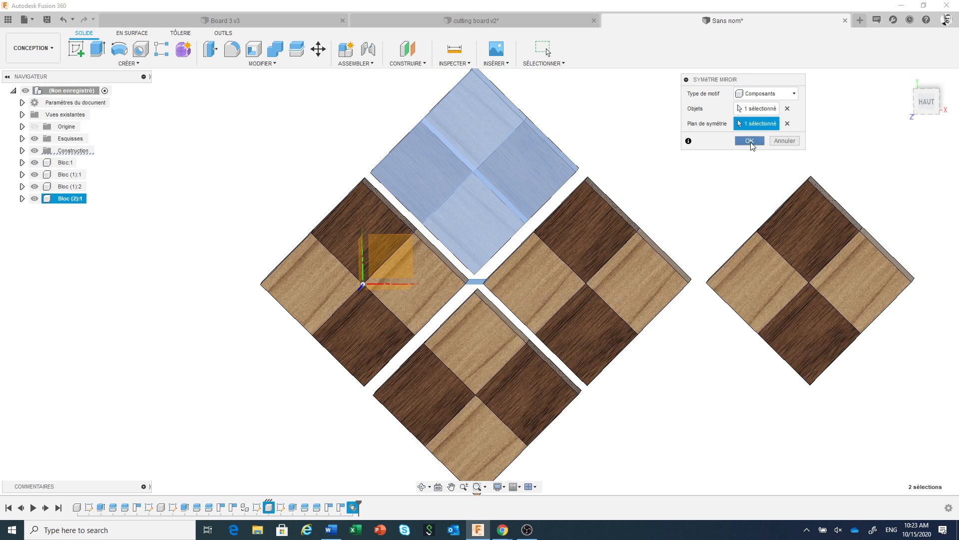
Hide construction plane Plan1 in the Construction folder and look at the block layout straight from the top
{"action": "left_click", "coordinate": [926, 102]}
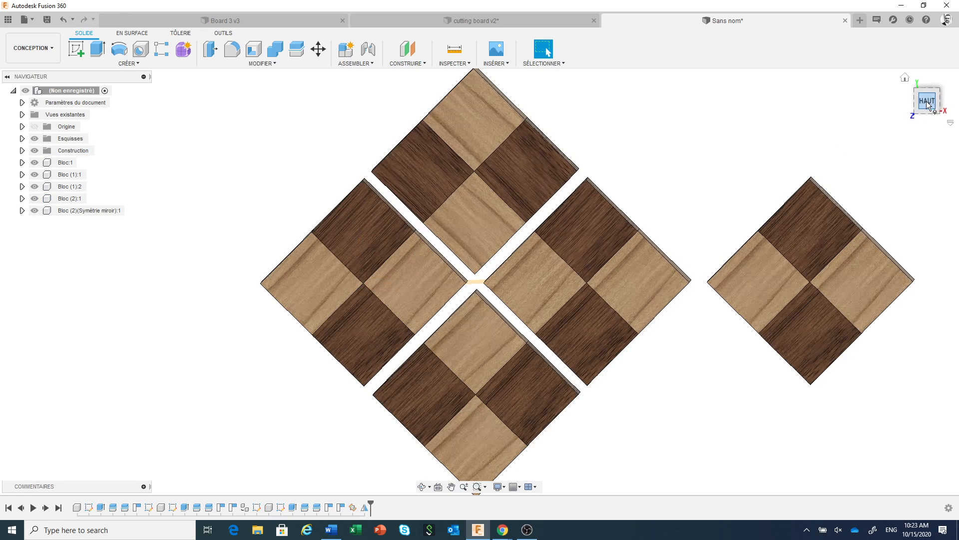
{"action": "left_click", "coordinate": [22, 150]}
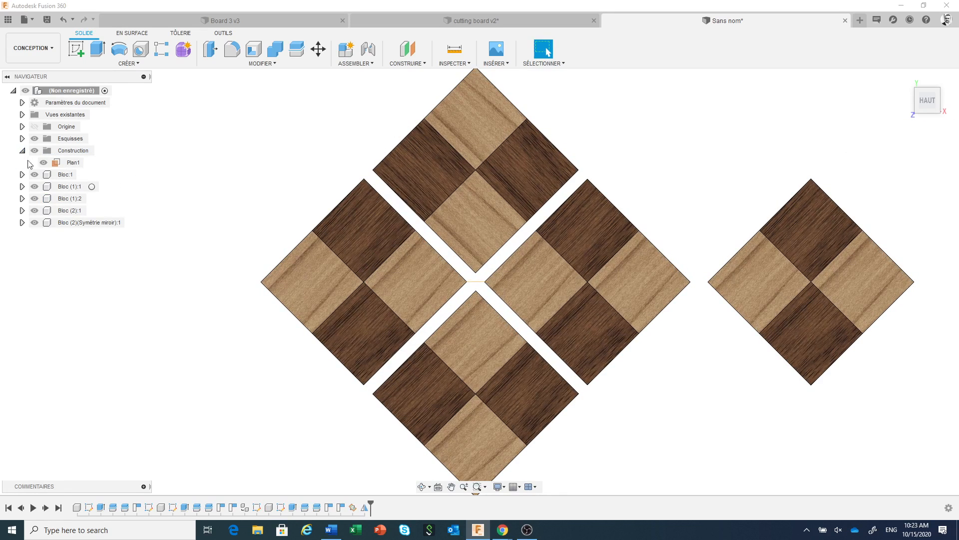
{"action": "scroll", "coordinate": [209, 234], "scroll_direction": "down", "scroll_amount": 1}
{"action": "scroll", "coordinate": [210, 233], "scroll_direction": "down", "scroll_amount": 1}
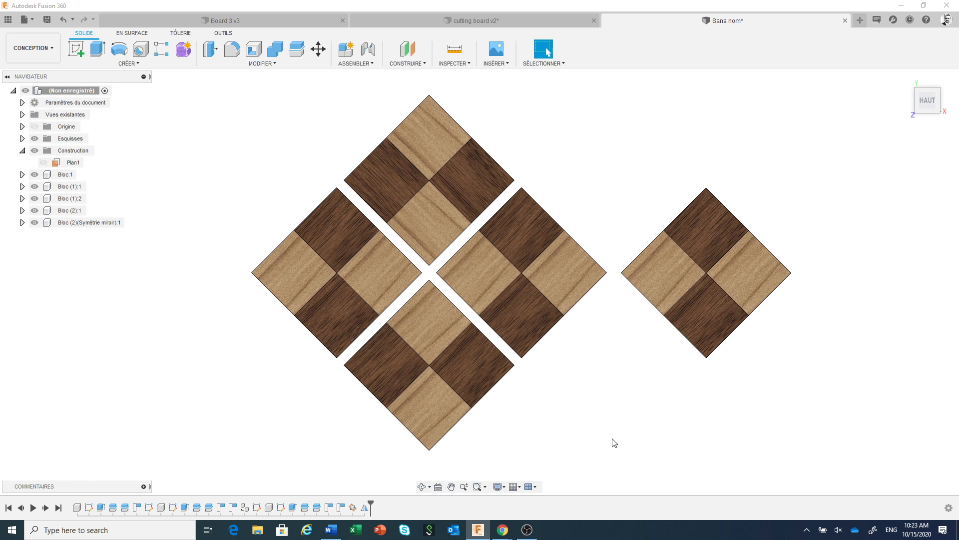
Sketch a two-point rectangle about 208 mm by 148 mm on the XY plane, over the four clustered blocks
{"action": "middle_click_drag", "start_coordinate": [619, 414], "coordinate": [622, 398]}
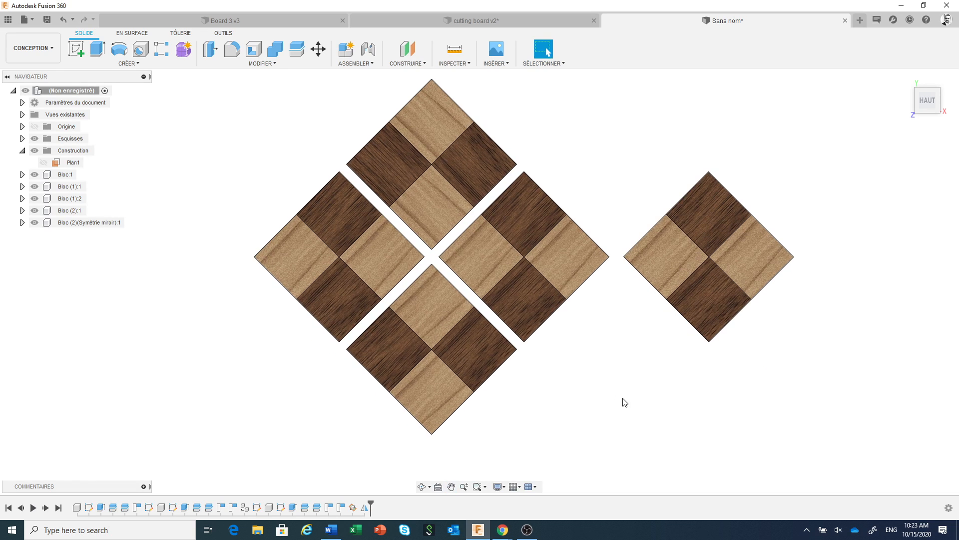
{"action": "scroll", "coordinate": [624, 402], "scroll_direction": "down", "scroll_amount": 1}
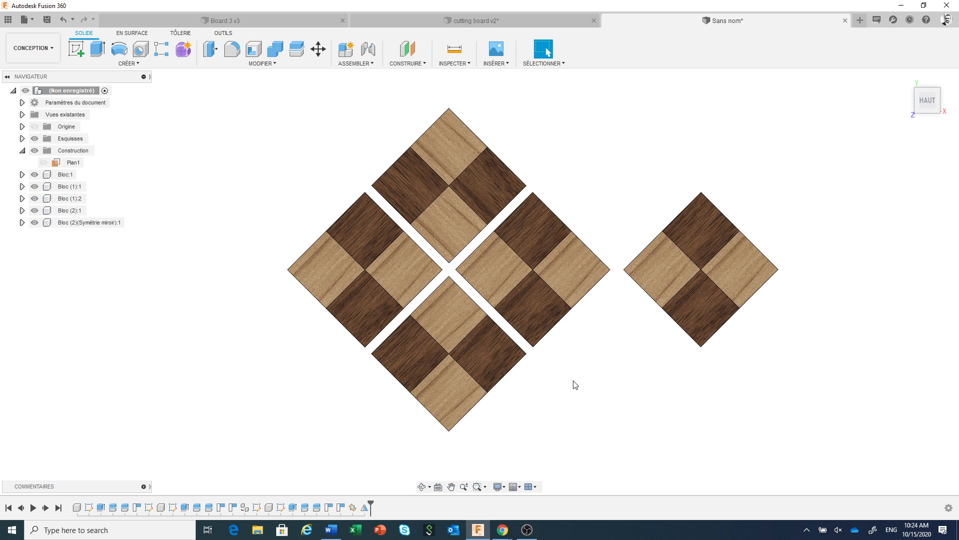
{"action": "scroll", "coordinate": [575, 384], "scroll_direction": "down", "scroll_amount": 2}
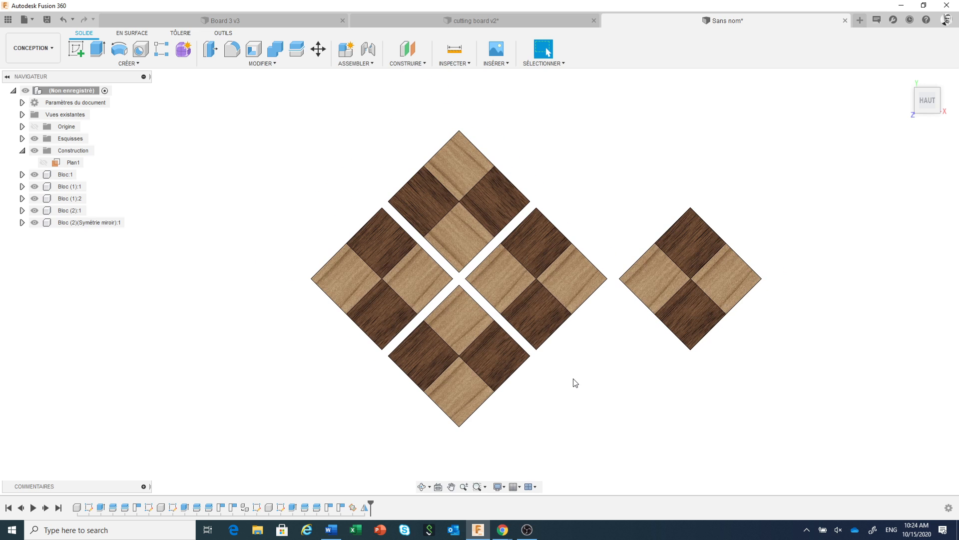
{"action": "left_click", "coordinate": [76, 48]}
{"action": "left_click", "coordinate": [409, 252]}
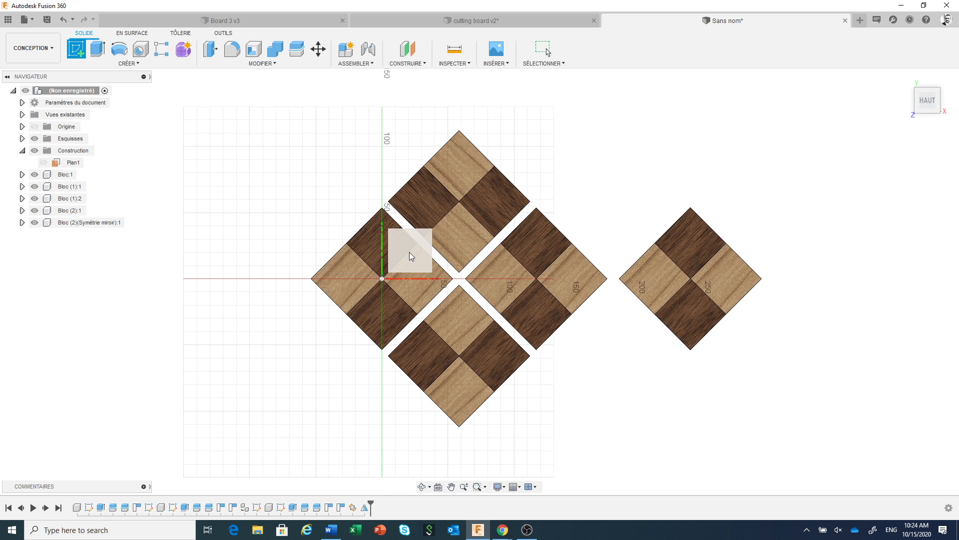
{"action": "scroll", "coordinate": [312, 200], "scroll_direction": "down", "scroll_amount": 2}
{"action": "mouse_move", "coordinate": [304, 184]}
{"action": "middle_mouse_down"}
{"action": "mouse_move", "coordinate": [219, 169]}
{"action": "mouse_move", "coordinate": [203, 185]}
{"action": "middle_mouse_up"}
{"action": "left_click", "coordinate": [97, 49]}
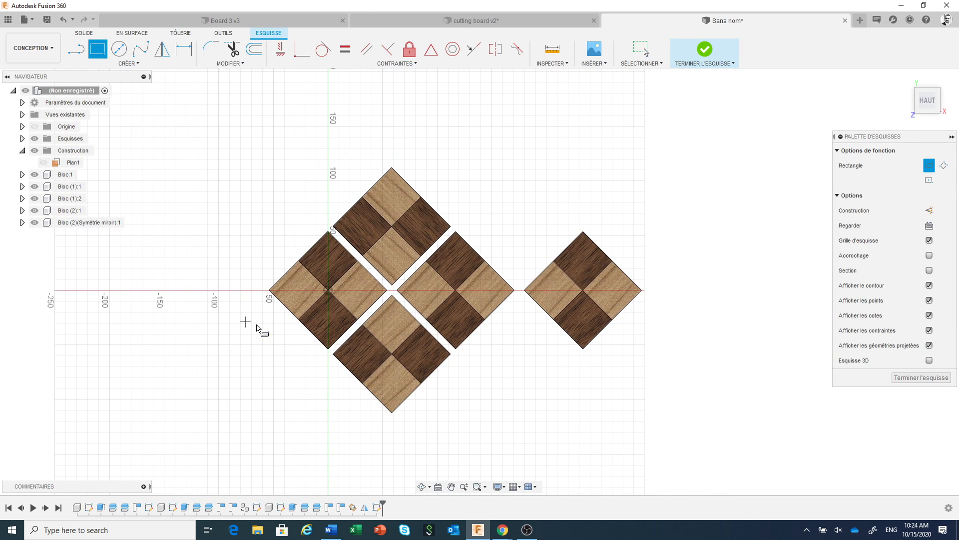
{"action": "left_click", "coordinate": [261, 383]}
{"action": "left_click", "coordinate": [488, 222]}
{"action": "right_click", "coordinate": [526, 214]}
{"action": "left_click", "coordinate": [557, 214]}
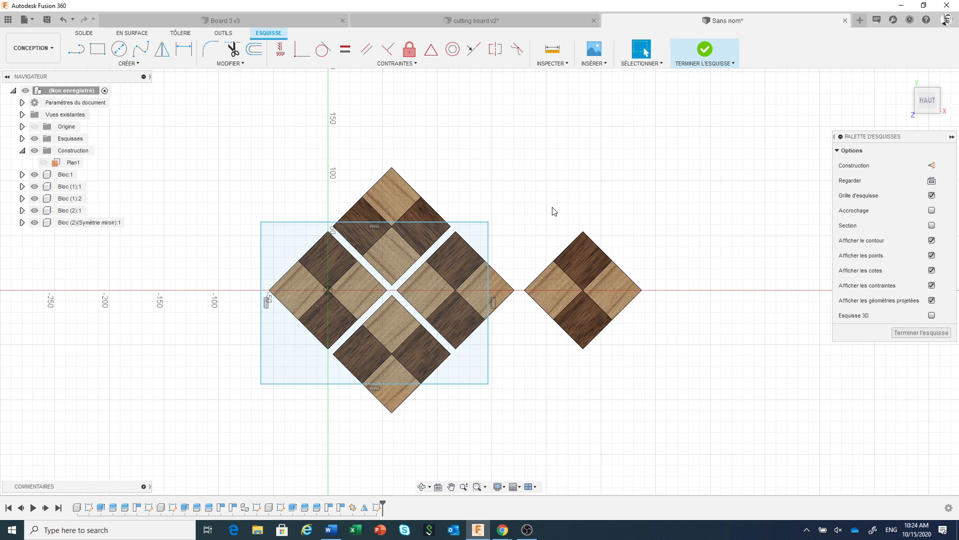
Make the rectangle's left edge coincident with the first block's top corner and its top edge coincident with the upper block's left corner
{"action": "scroll", "coordinate": [385, 138], "scroll_direction": "up", "scroll_amount": 1}
{"action": "mouse_move", "coordinate": [385, 138]}
{"action": "middle_mouse_down"}
{"action": "mouse_move", "coordinate": [436, 129]}
{"action": "mouse_move", "coordinate": [441, 146]}
{"action": "mouse_move", "coordinate": [428, 86]}
{"action": "middle_mouse_up"}
{"action": "scroll", "coordinate": [442, 146], "scroll_direction": "up", "scroll_amount": 1}
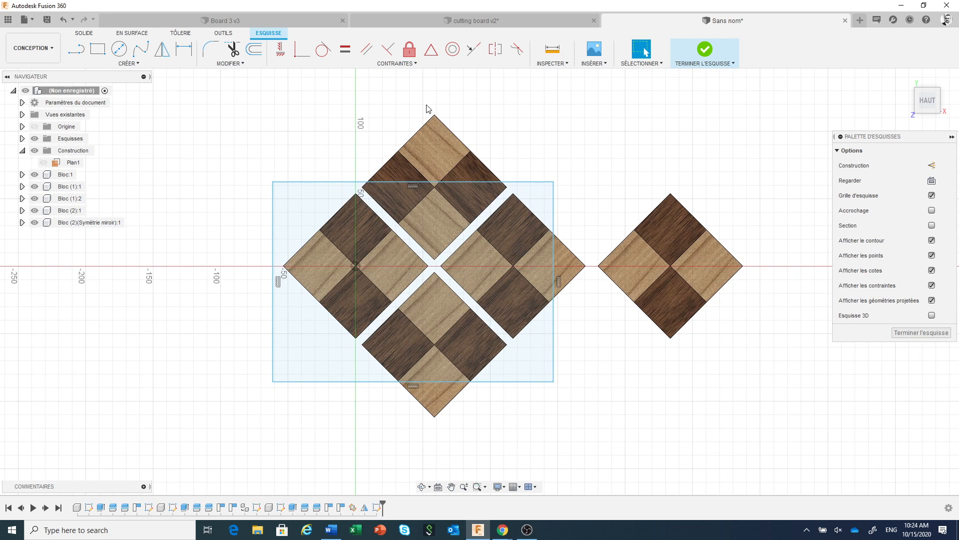
{"action": "left_click", "coordinate": [302, 50]}
{"action": "left_click", "coordinate": [275, 210]}
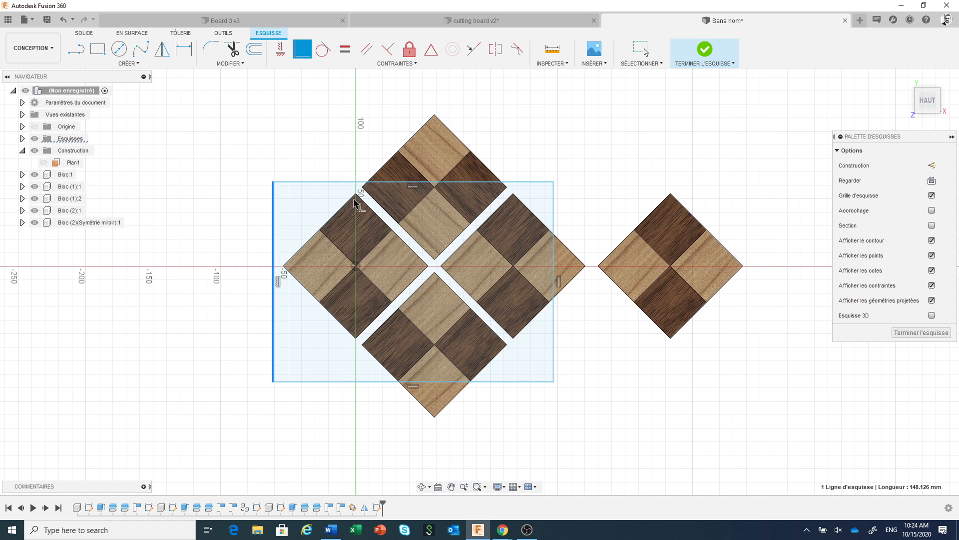
{"action": "left_click", "coordinate": [355, 195]}
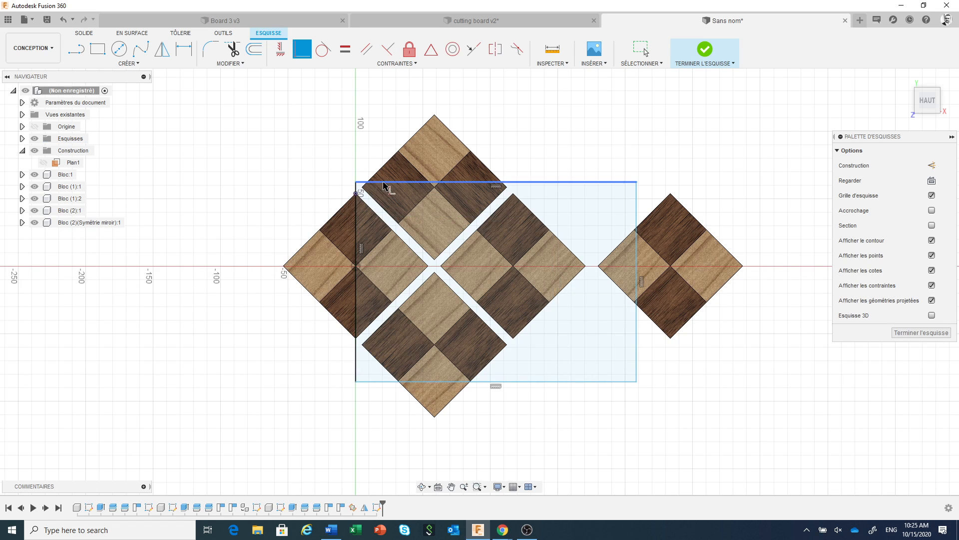
{"action": "left_click", "coordinate": [360, 188]}
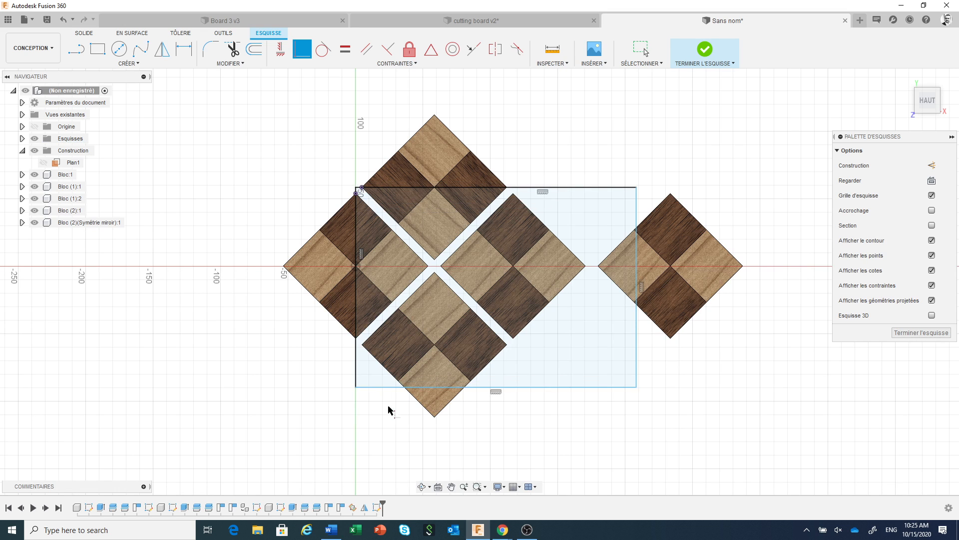
Make the rectangle's bottom edge coincident with the lower block's left corner and its right edge with the middle block's right corner; finish the sketch
{"action": "left_click", "coordinate": [556, 387]}
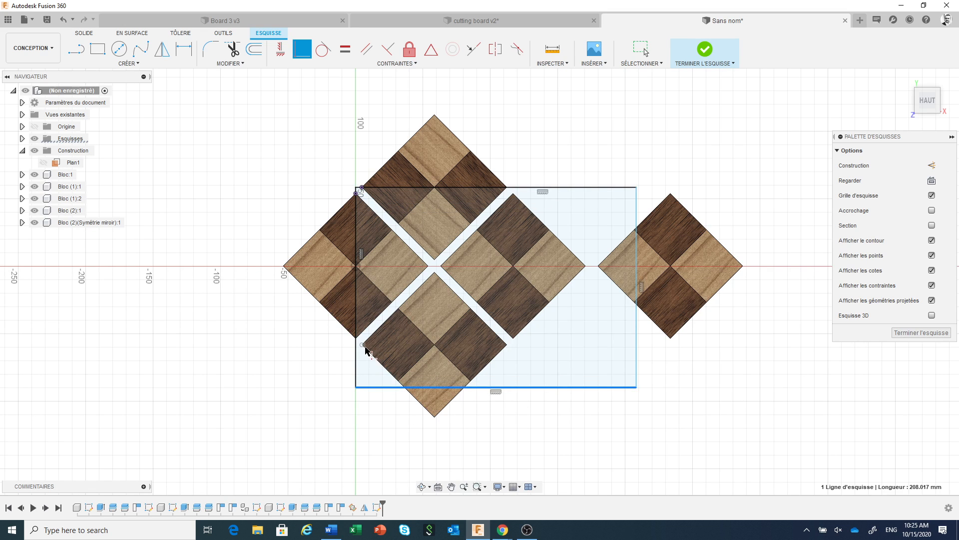
{"action": "left_click", "coordinate": [362, 344]}
{"action": "left_click", "coordinate": [637, 335]}
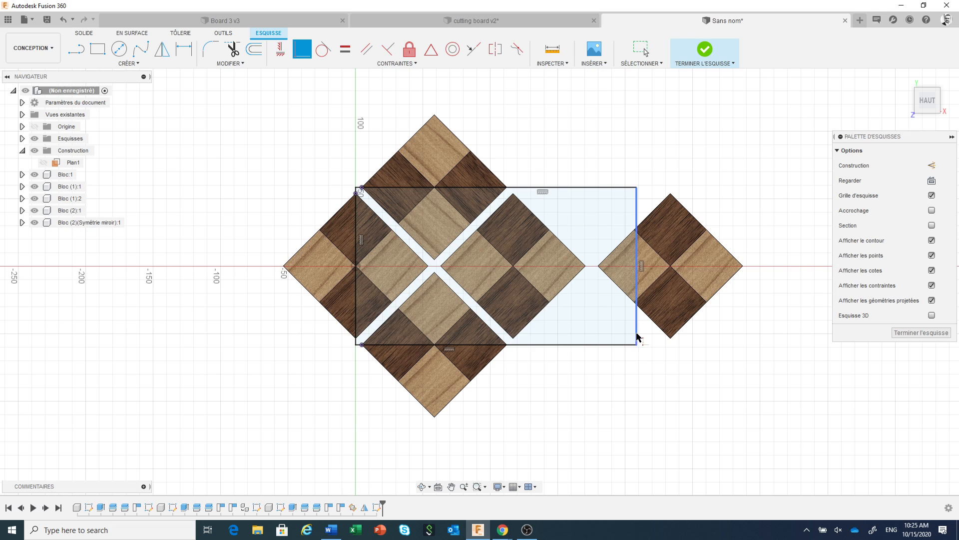
{"action": "left_click", "coordinate": [586, 267]}
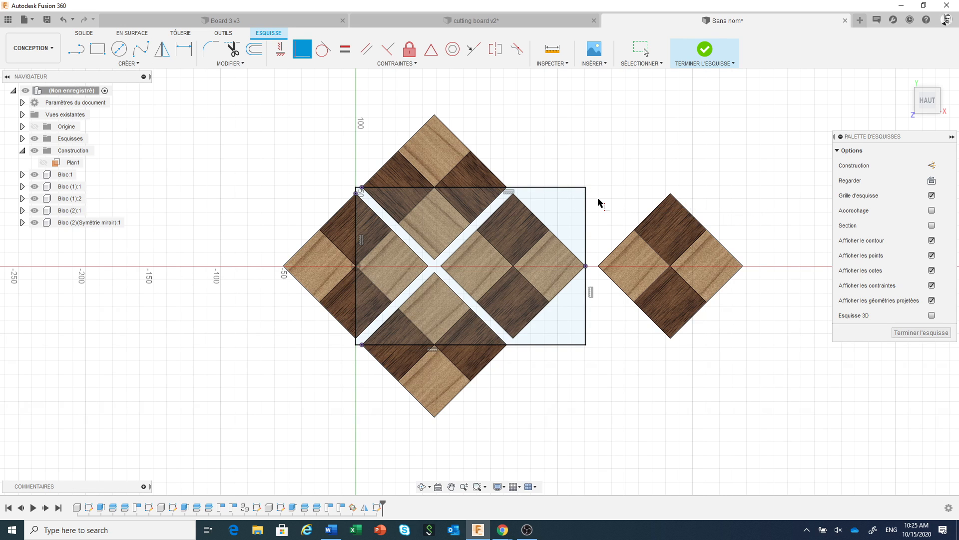
{"action": "scroll", "coordinate": [600, 205], "scroll_direction": "up", "scroll_amount": 1}
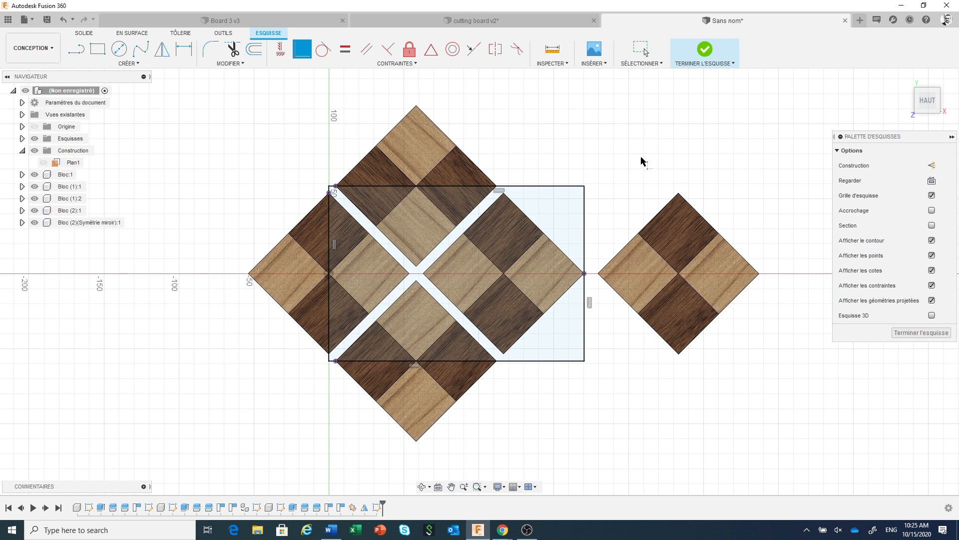
{"action": "left_click", "coordinate": [705, 52]}
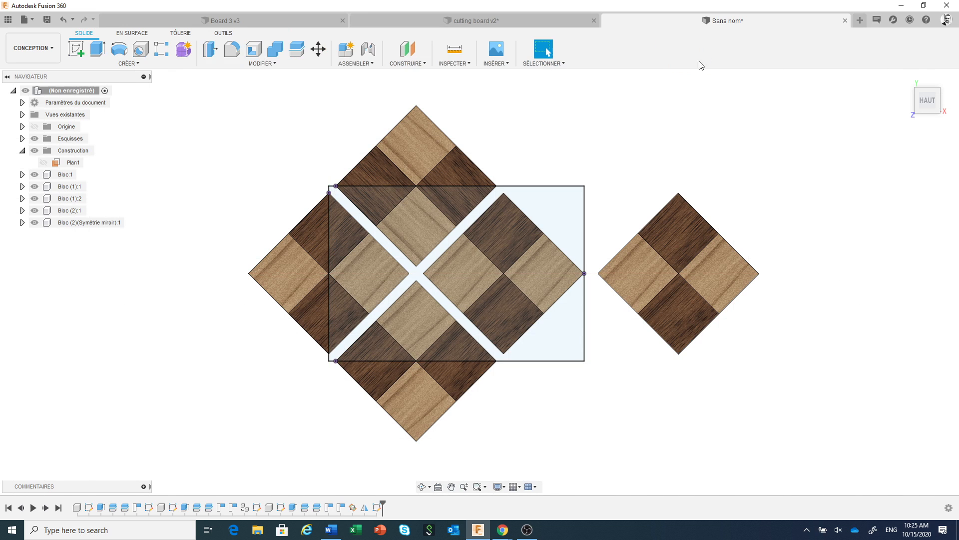
Split the six dark bodies crossed by the outline in the left, upper and lower blocks, using the rectangle sketch as the splitting tool
{"action": "middle_click_drag", "start_coordinate": [604, 181], "coordinate": [599, 151], "text": "shift"}
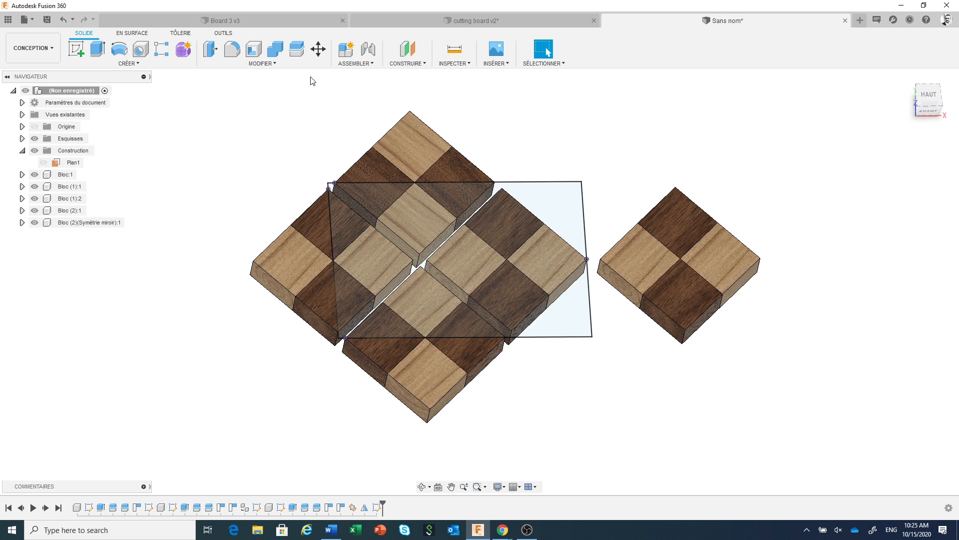
{"action": "left_click", "coordinate": [299, 51]}
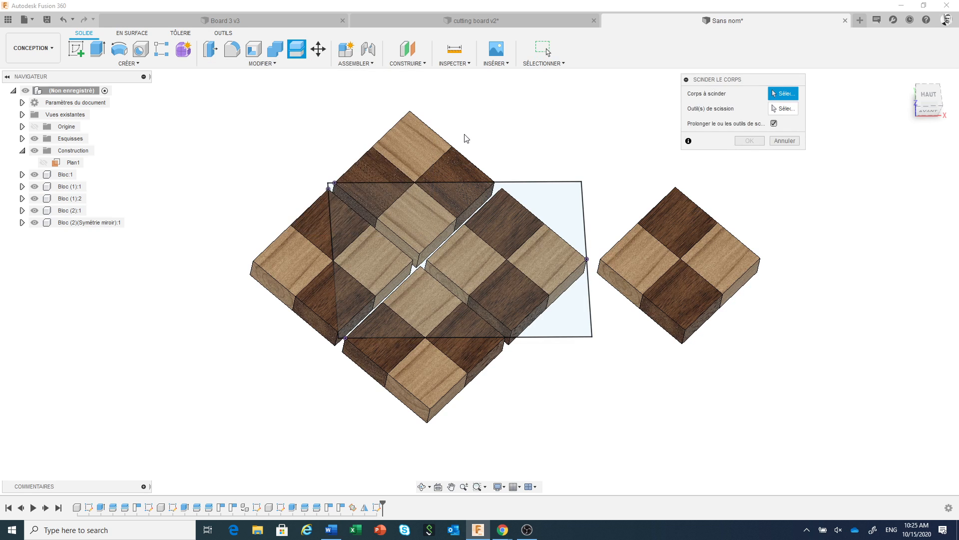
{"action": "left_click", "coordinate": [455, 166]}
{"action": "left_click", "coordinate": [366, 175]}
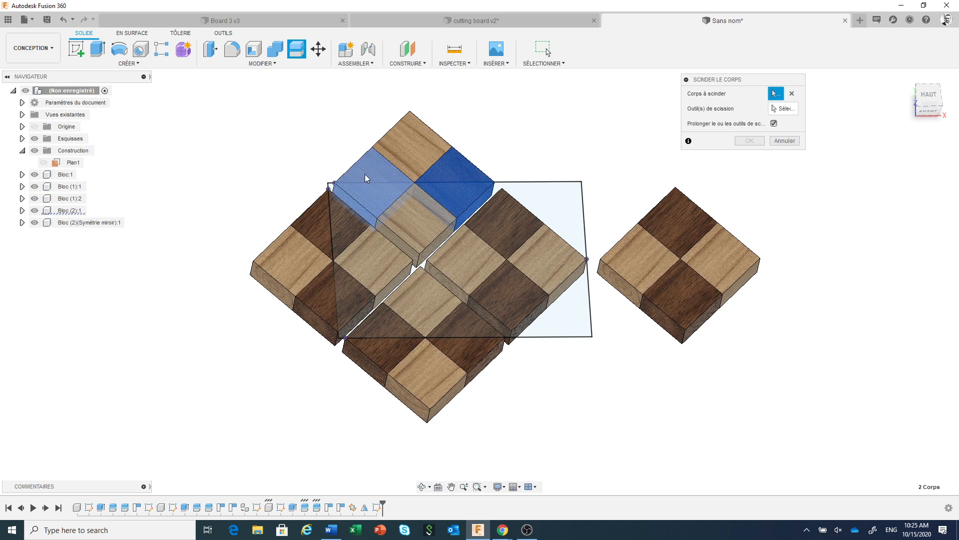
{"action": "left_click", "coordinate": [323, 215]}
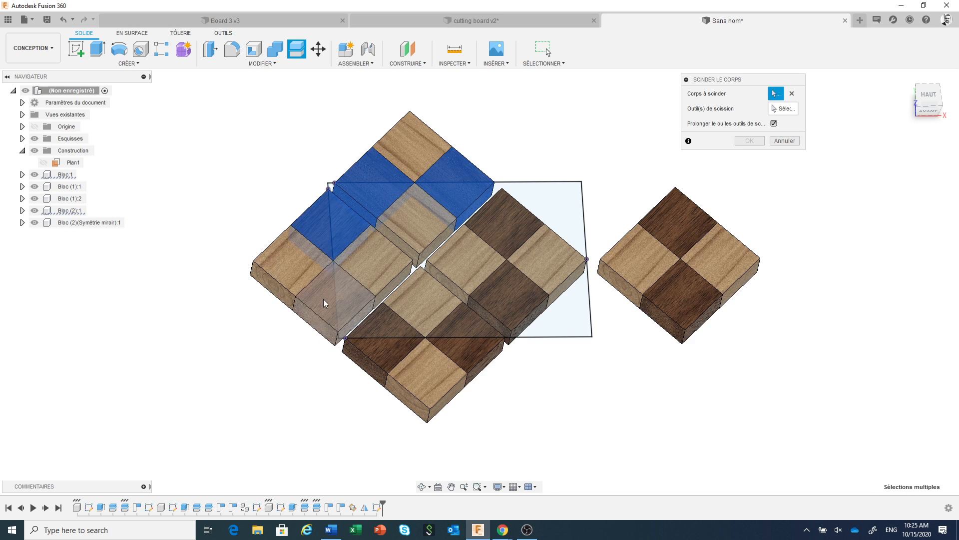
{"action": "left_click", "coordinate": [373, 352]}
{"action": "left_click", "coordinate": [469, 356]}
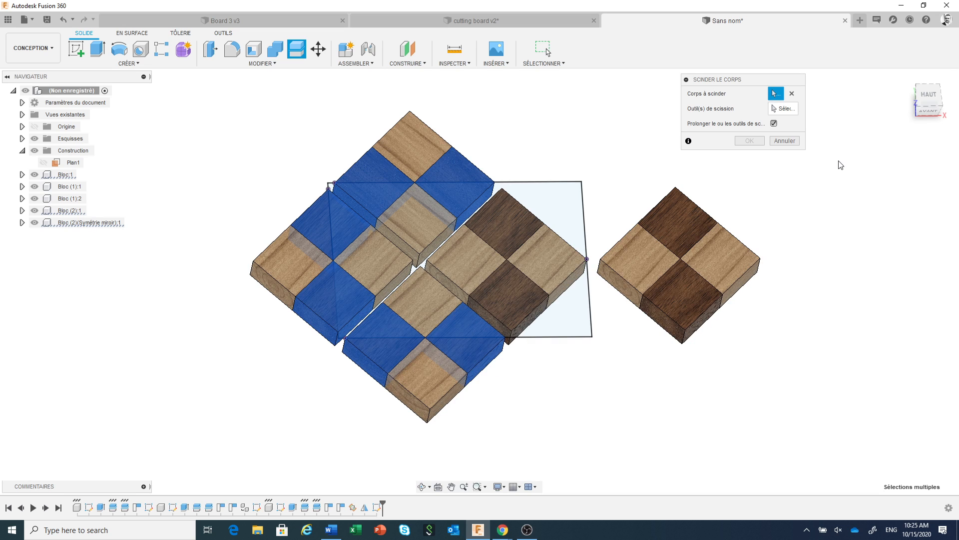
{"action": "left_click", "coordinate": [782, 109]}
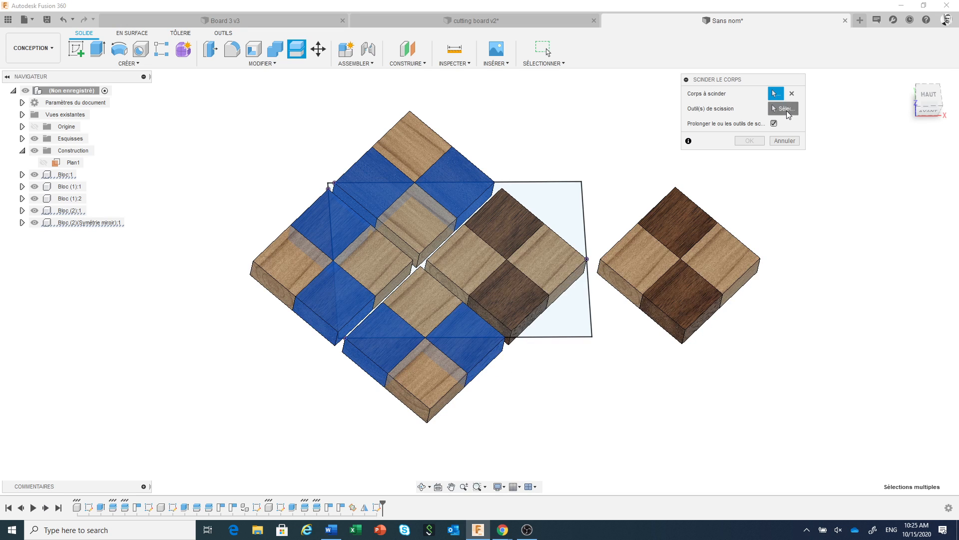
{"action": "left_click", "coordinate": [548, 182]}
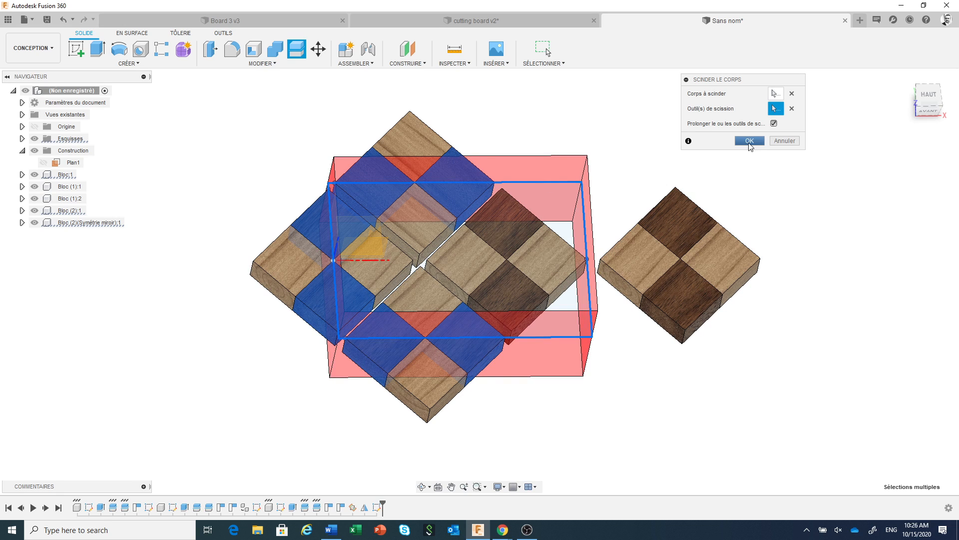
{"action": "mouse_move", "coordinate": [734, 185]}
{"action": "middle_mouse_down", "text": "shift"}
{"action": "mouse_move", "coordinate": [725, 146]}
{"action": "mouse_move", "coordinate": [742, 183]}
{"action": "middle_mouse_up", "text": "shift"}
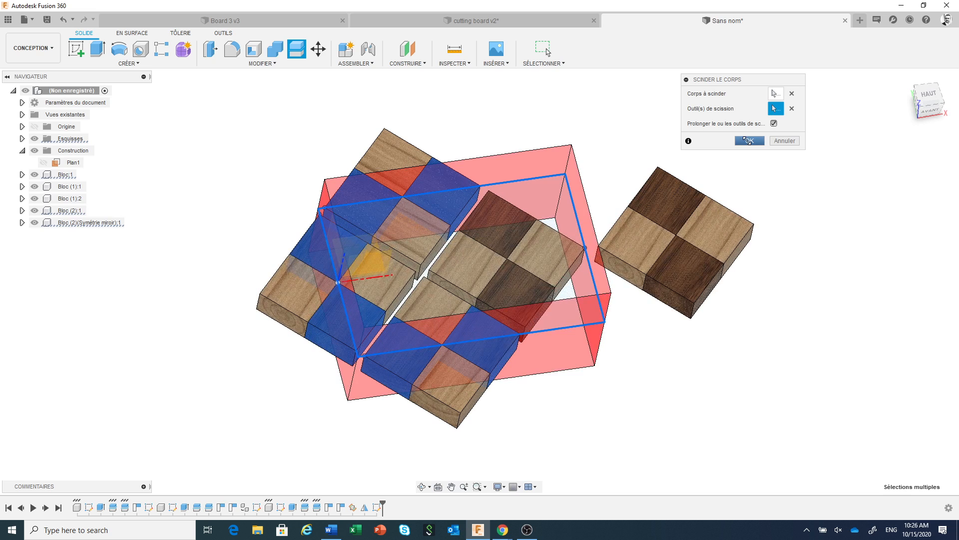
{"action": "left_click", "coordinate": [749, 141]}
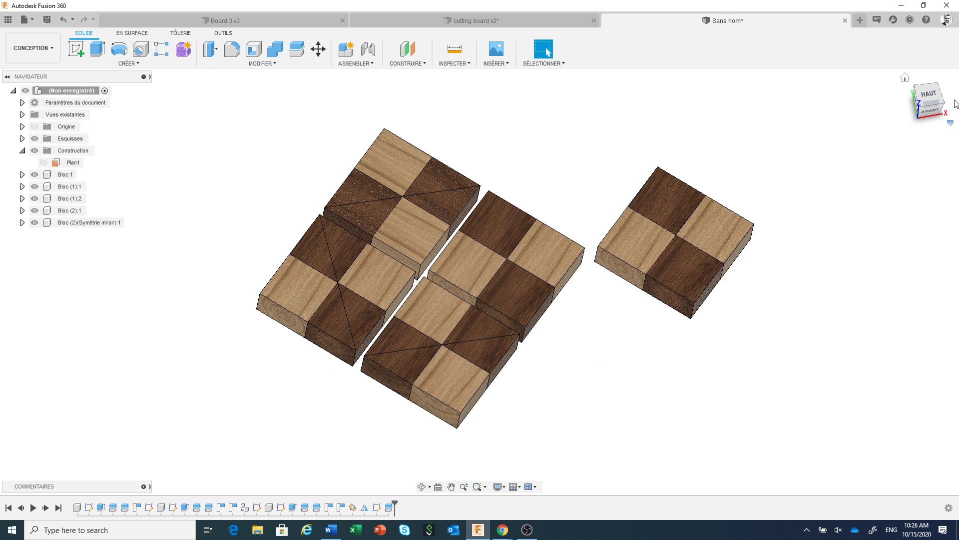
Try to delete the upper block's outermost light body Corps4 with the Delete command, and undo the deletion
{"action": "left_click", "coordinate": [932, 98]}
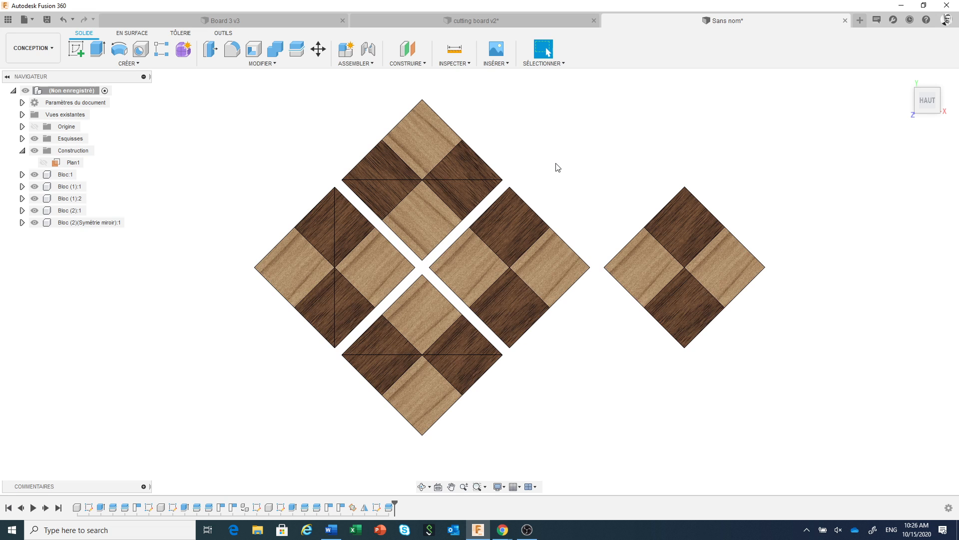
{"action": "scroll", "coordinate": [558, 167], "scroll_direction": "up", "scroll_amount": 1}
{"action": "middle_click_drag", "start_coordinate": [558, 168], "coordinate": [583, 160]}
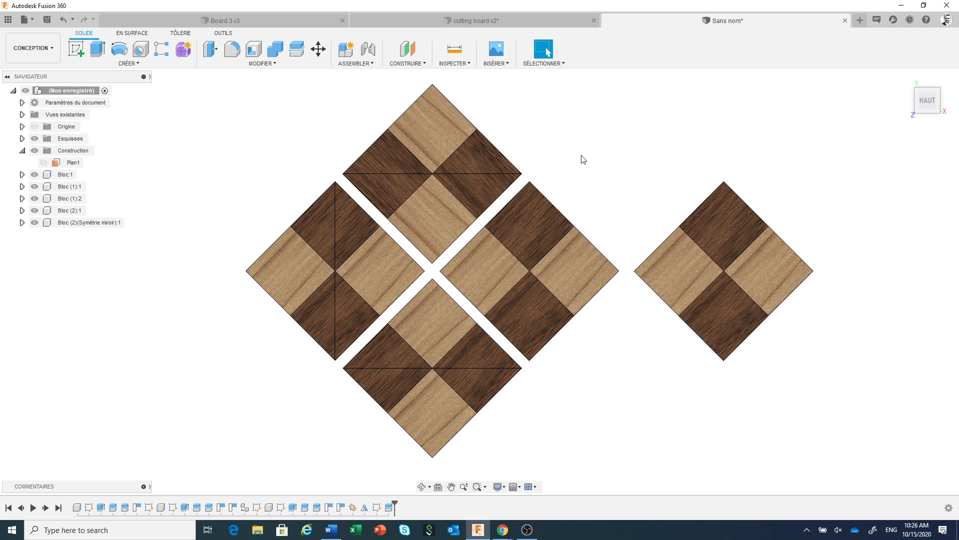
{"action": "left_click", "coordinate": [436, 129]}
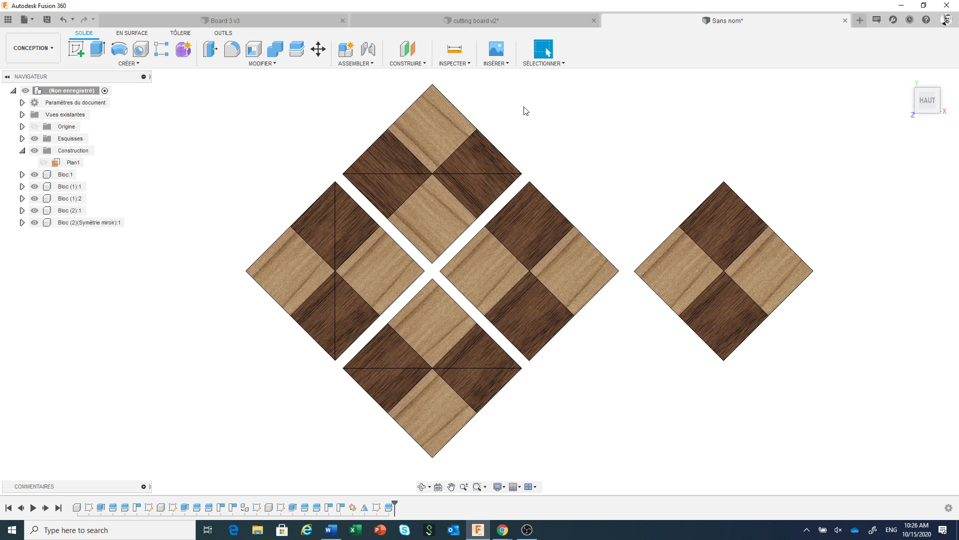
{"action": "left_click", "coordinate": [442, 125]}
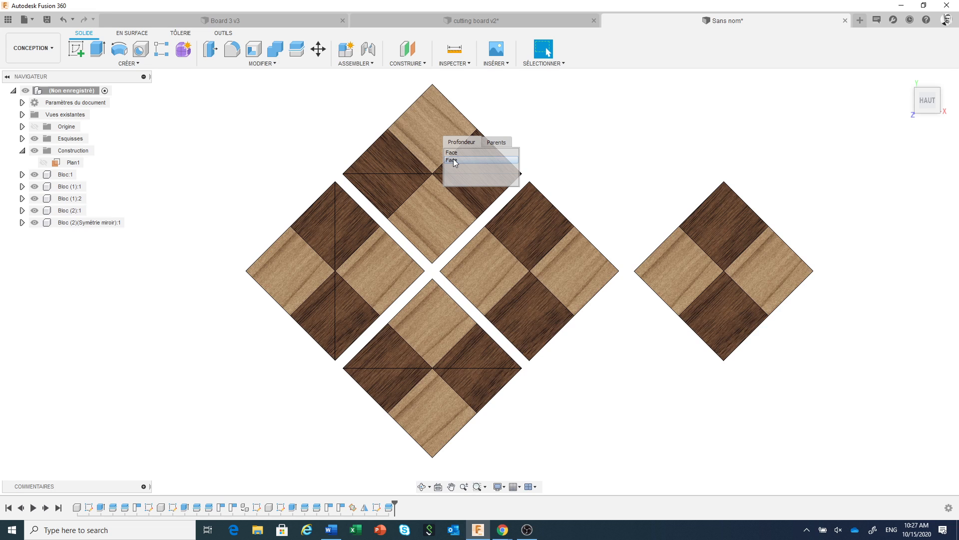
{"action": "left_click", "coordinate": [494, 144]}
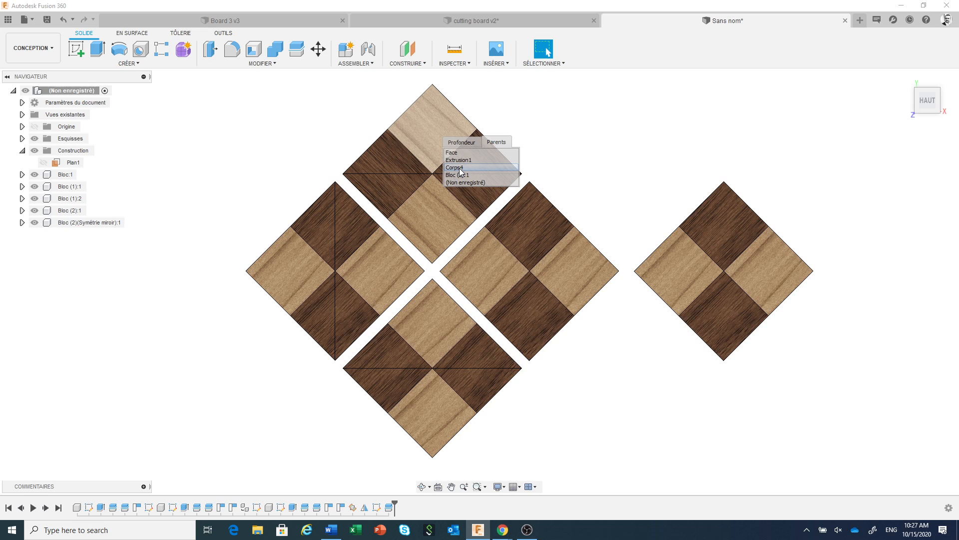
{"action": "left_click", "coordinate": [460, 168]}
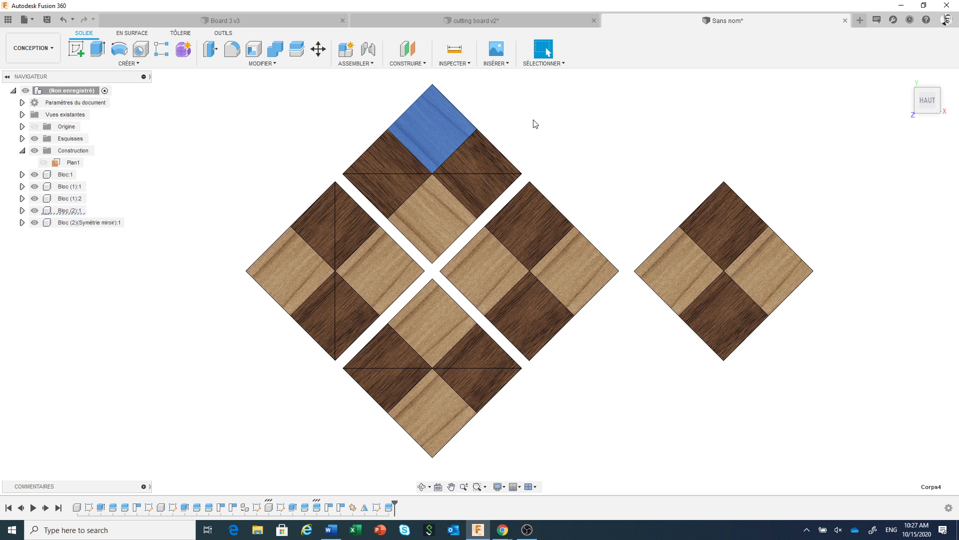
{"action": "right_click", "coordinate": [550, 100]}
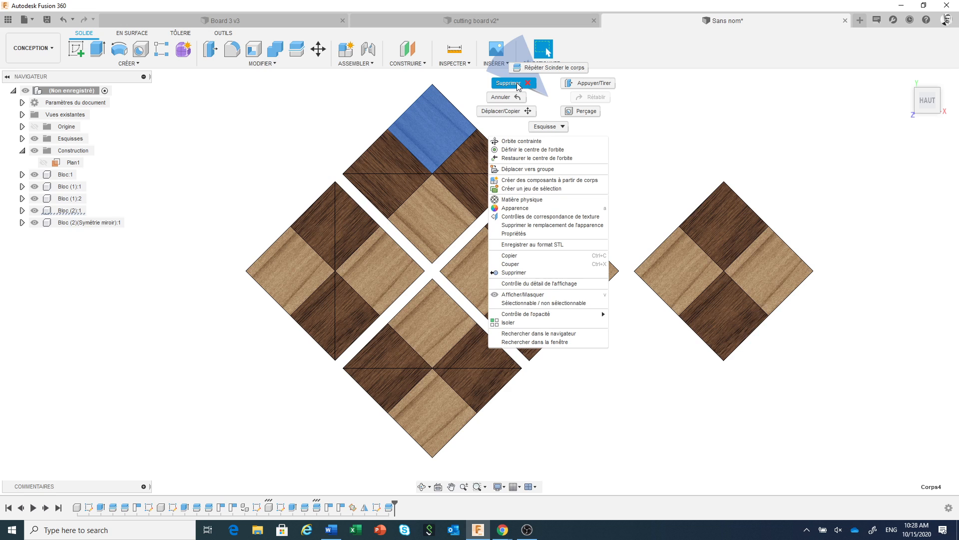
{"action": "left_click", "coordinate": [517, 82]}
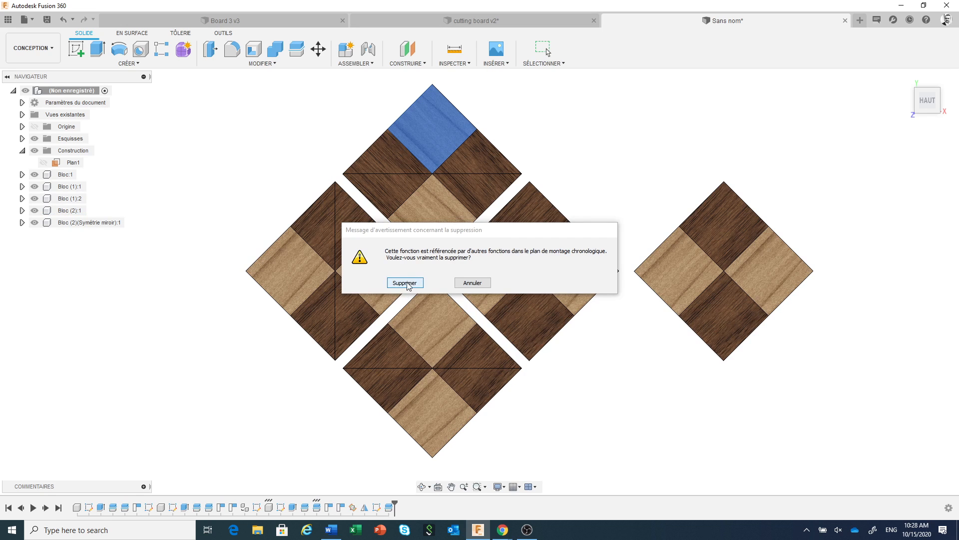
{"action": "left_click", "coordinate": [407, 284]}
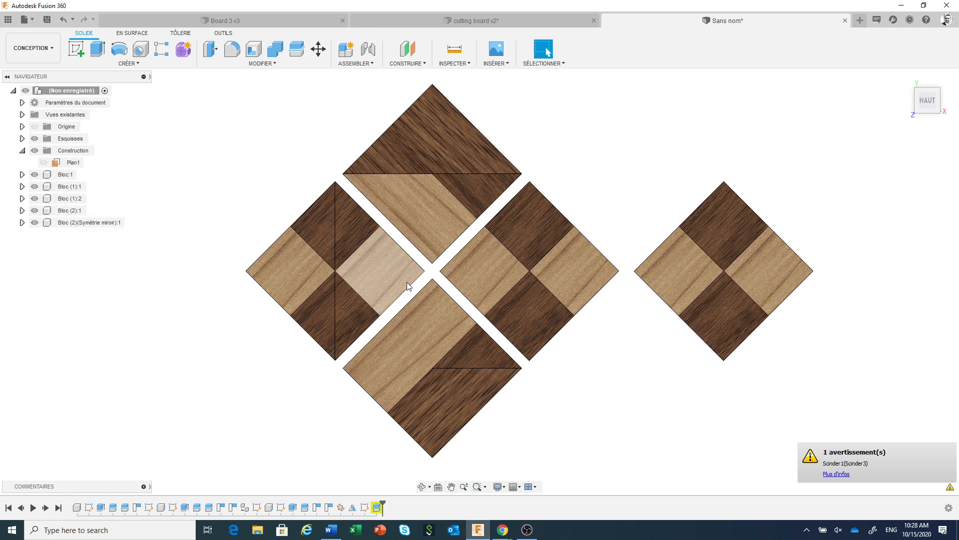
{"action": "left_click", "coordinate": [61, 22]}
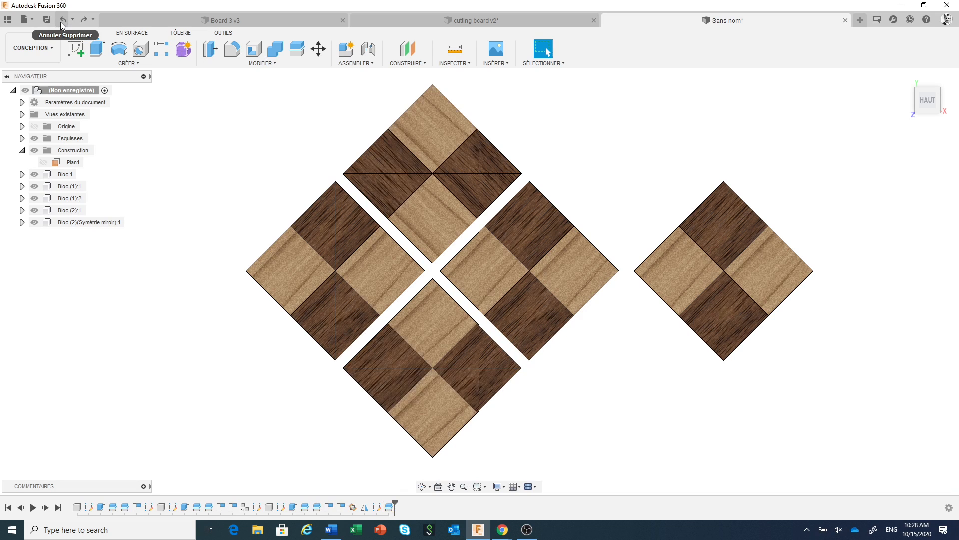
Remove the upper block's outermost light body Corps4 as a Remove feature, keeping the features that reference it
{"action": "left_click", "coordinate": [439, 125]}
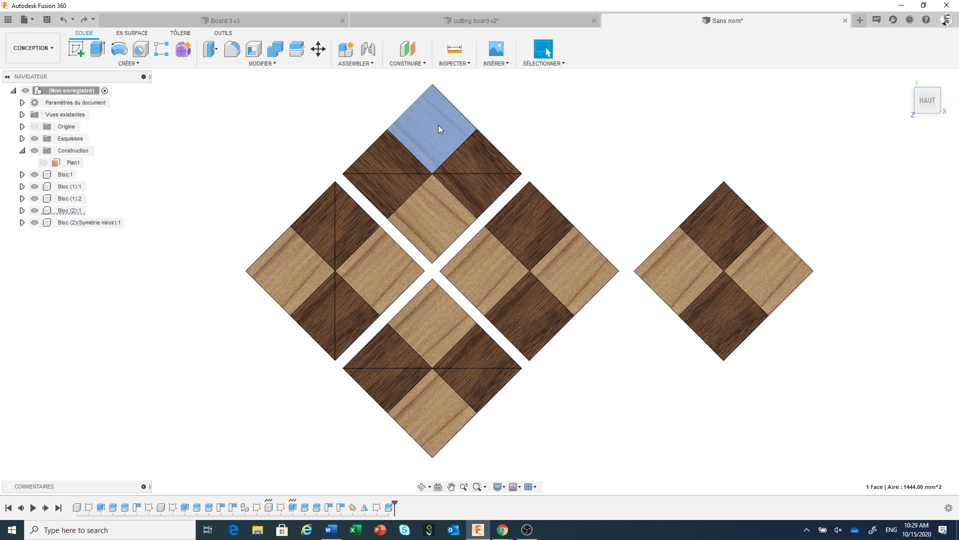
{"action": "left_click", "coordinate": [438, 125]}
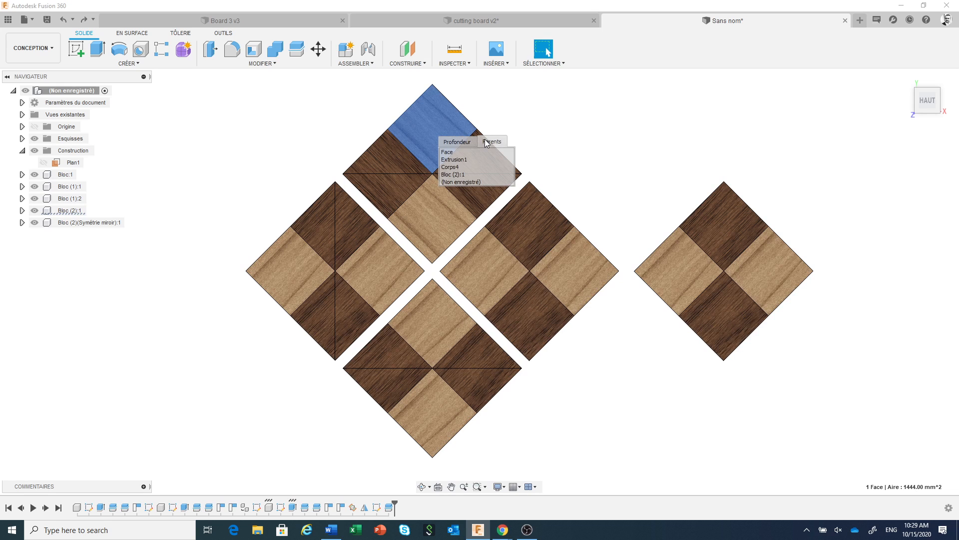
{"action": "left_click", "coordinate": [460, 167]}
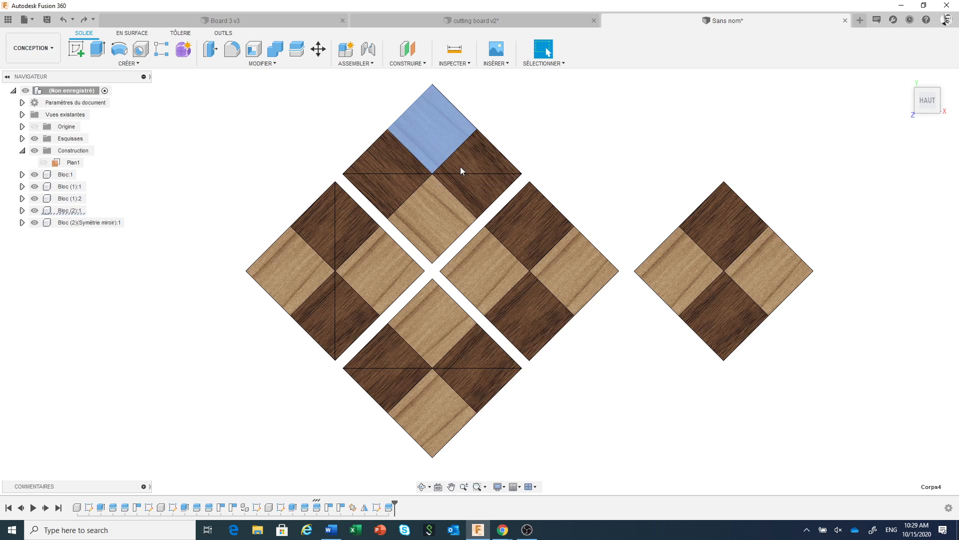
{"action": "right_click", "coordinate": [450, 138]}
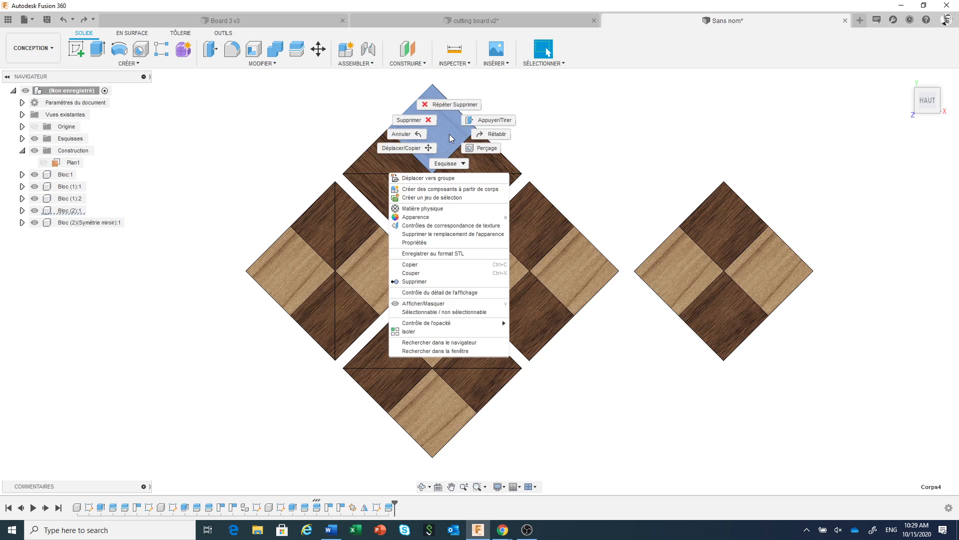
{"action": "left_click", "coordinate": [419, 281]}
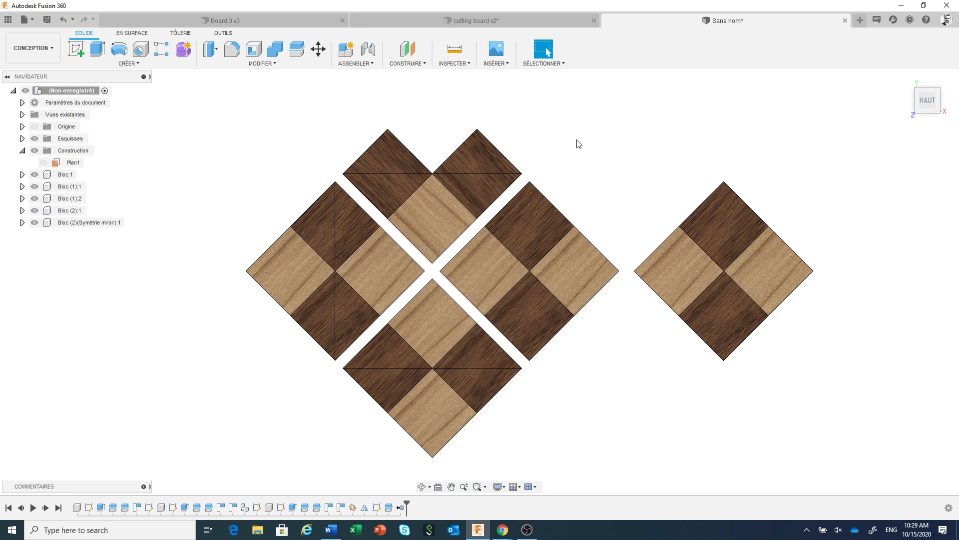
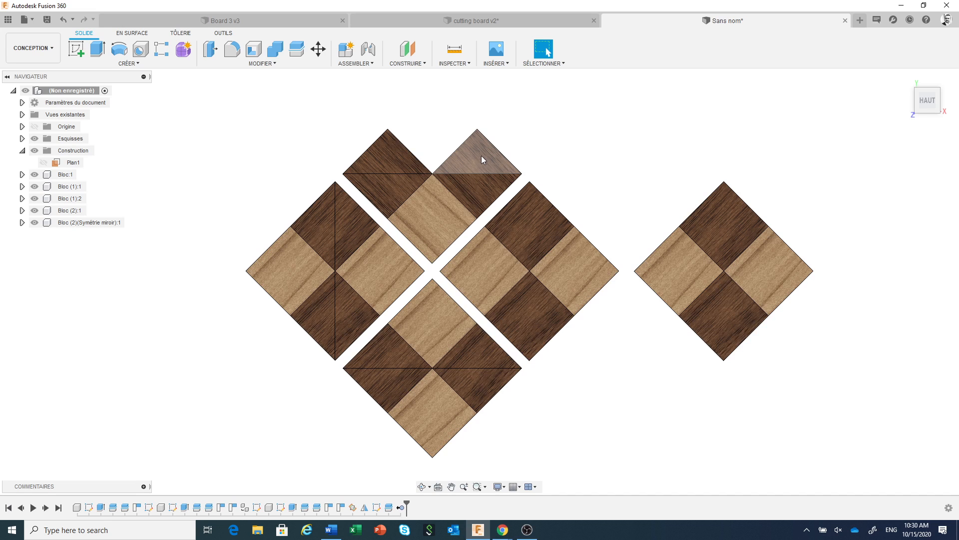
Remove the two dark triangular bodies of the upper block that lie outside the rectangle's top edge
{"action": "left_click_drag", "start_coordinate": [481, 157], "coordinate": [503, 199]}
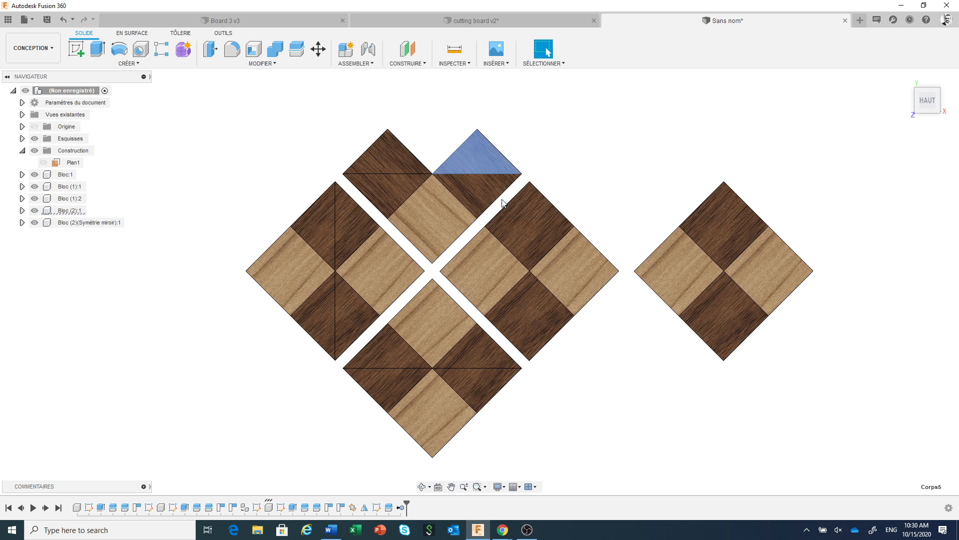
{"action": "left_click", "coordinate": [385, 155]}
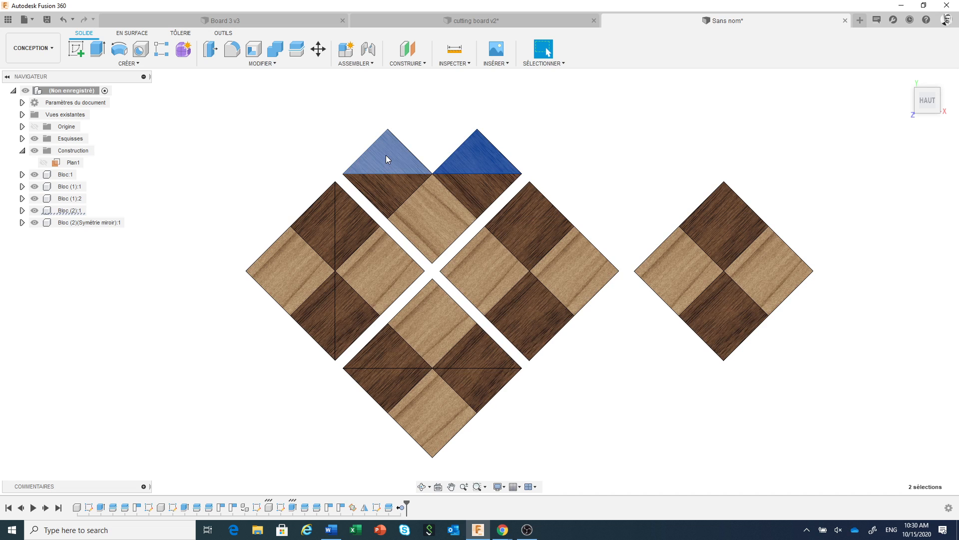
{"action": "right_click", "coordinate": [385, 157]}
{"action": "left_click", "coordinate": [512, 124]}
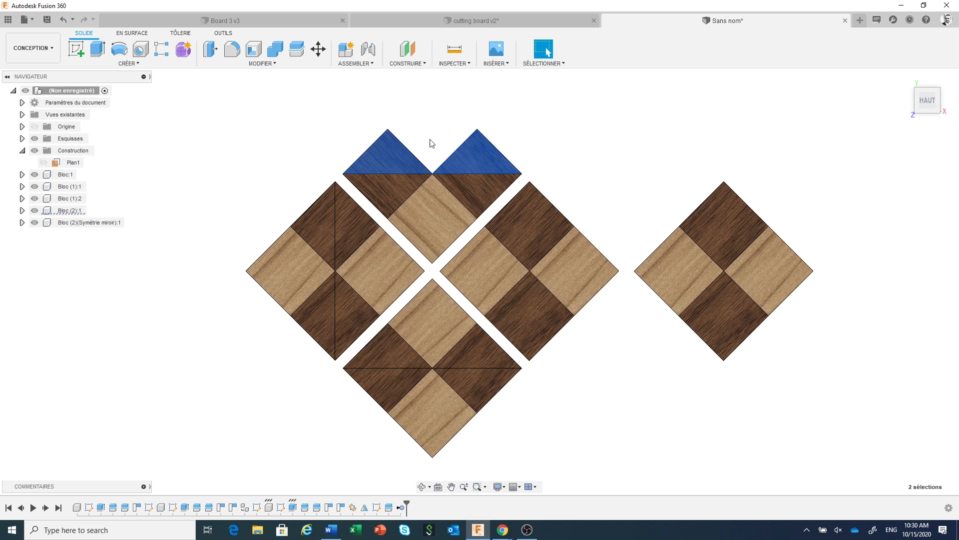
{"action": "left_click_drag", "start_coordinate": [395, 155], "coordinate": [452, 171]}
{"action": "left_click", "coordinate": [452, 170]}
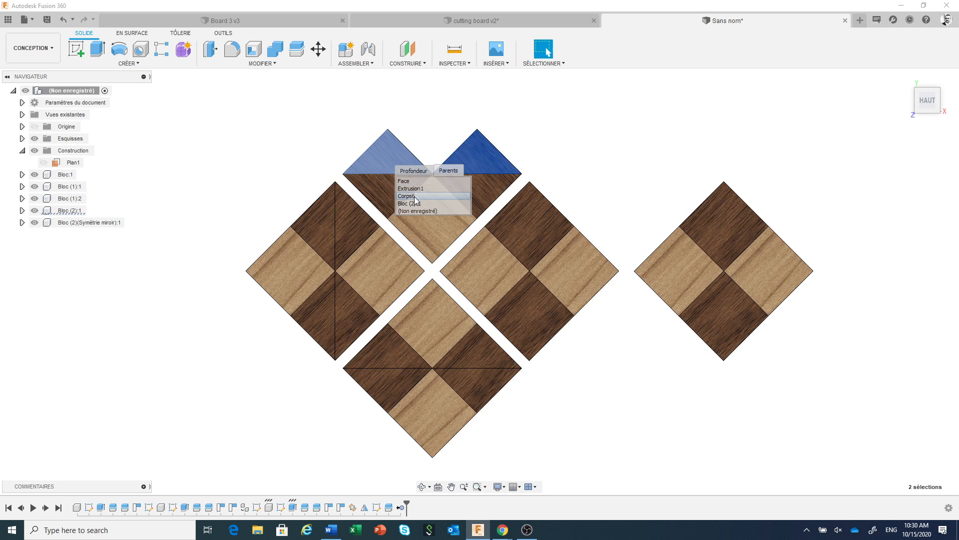
{"action": "left_click", "coordinate": [415, 197]}
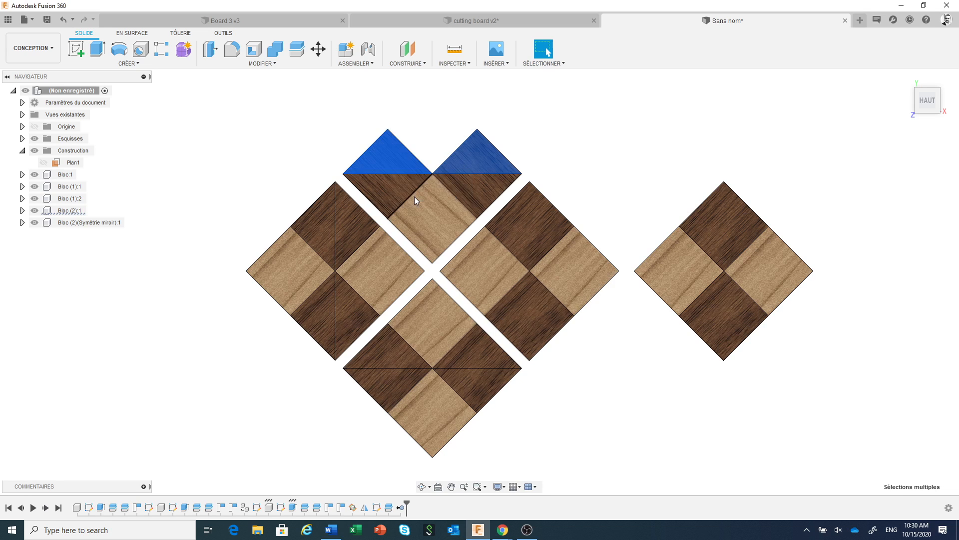
{"action": "right_click", "coordinate": [433, 131]}
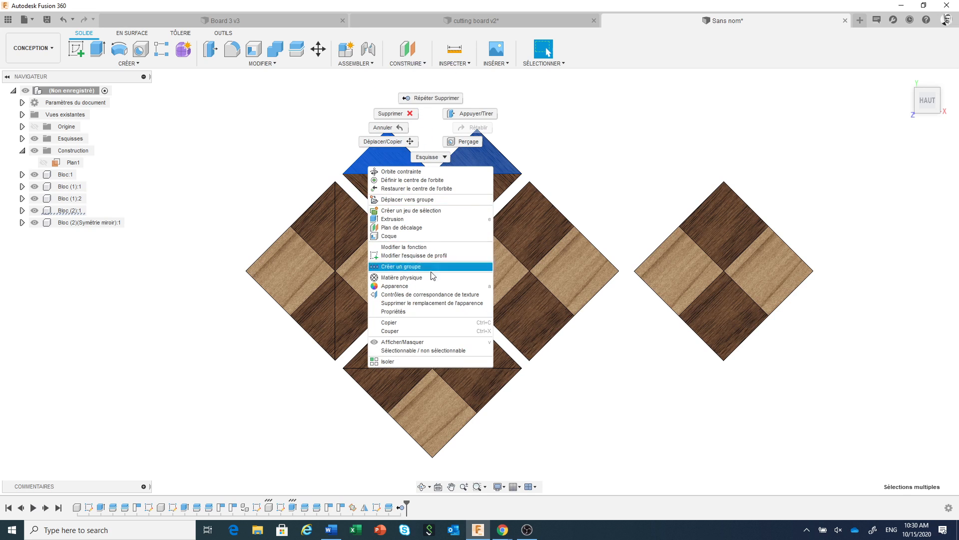
{"action": "left_click", "coordinate": [438, 100]}
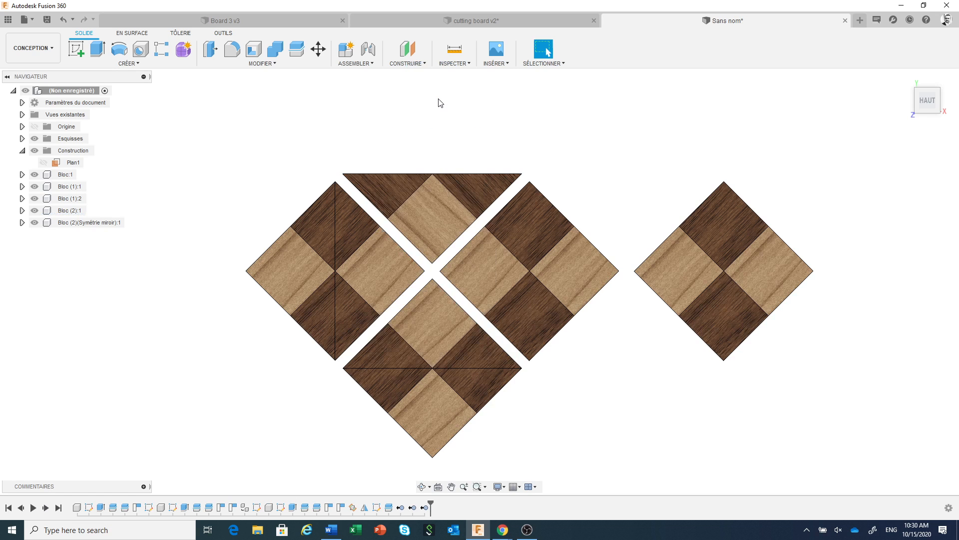
Select the left block's upper outer dark triangle and its outermost light body for removal
{"action": "left_click", "coordinate": [322, 229]}
{"action": "left_click", "coordinate": [374, 245]}
{"action": "left_click", "coordinate": [349, 269]}
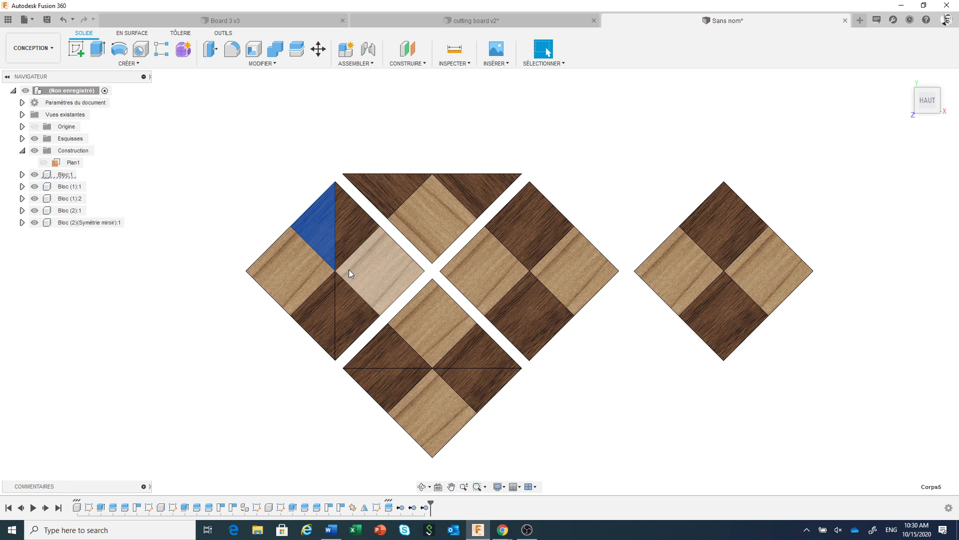
{"action": "left_click", "coordinate": [312, 271]}
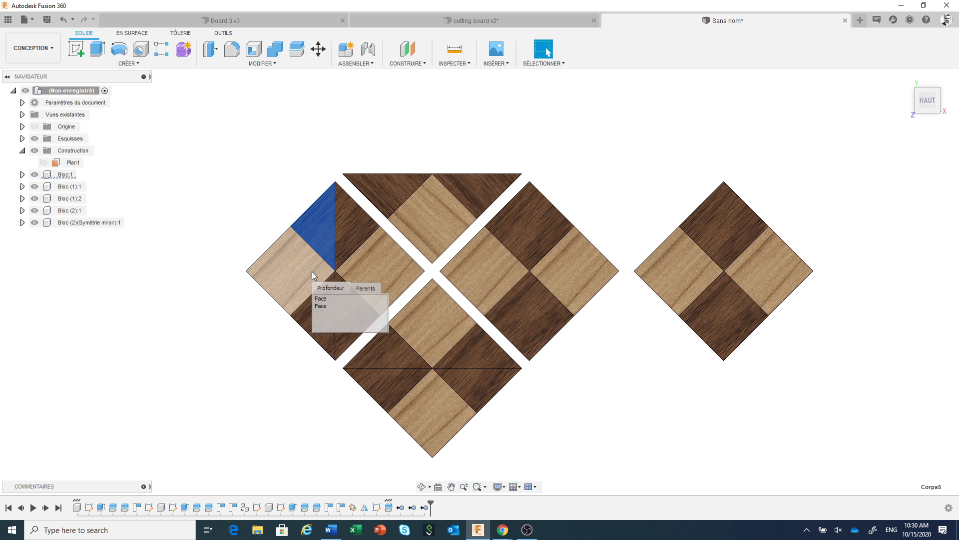
Remove the three bodies that form the outer half of the leftmost diamond block, leaving only its inner triangular half
{"action": "left_click", "coordinate": [361, 288]}
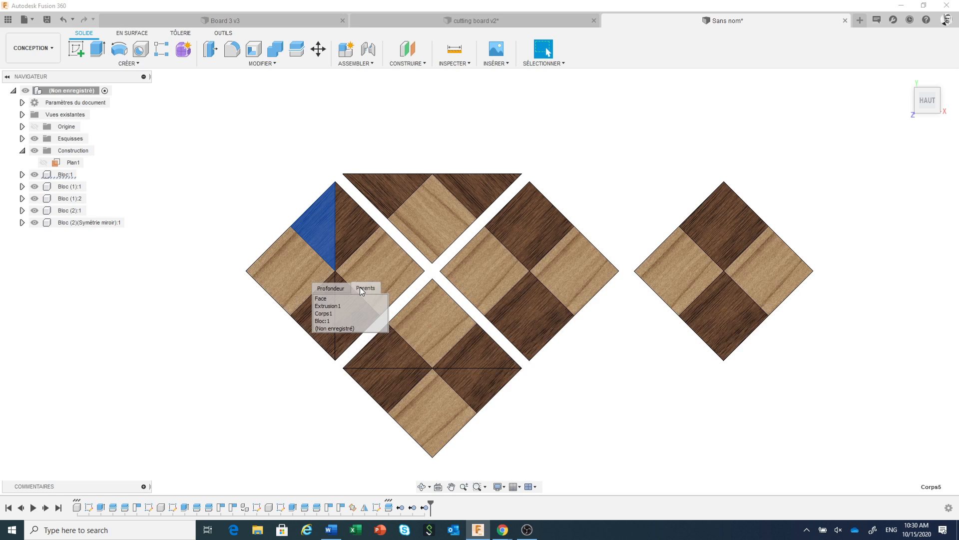
{"action": "left_click", "coordinate": [341, 313]}
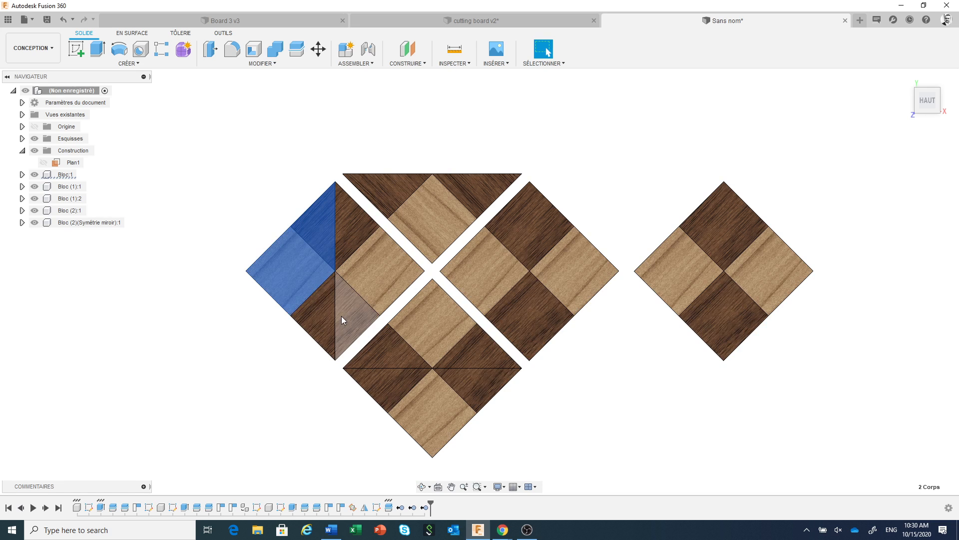
{"action": "left_click", "coordinate": [323, 314]}
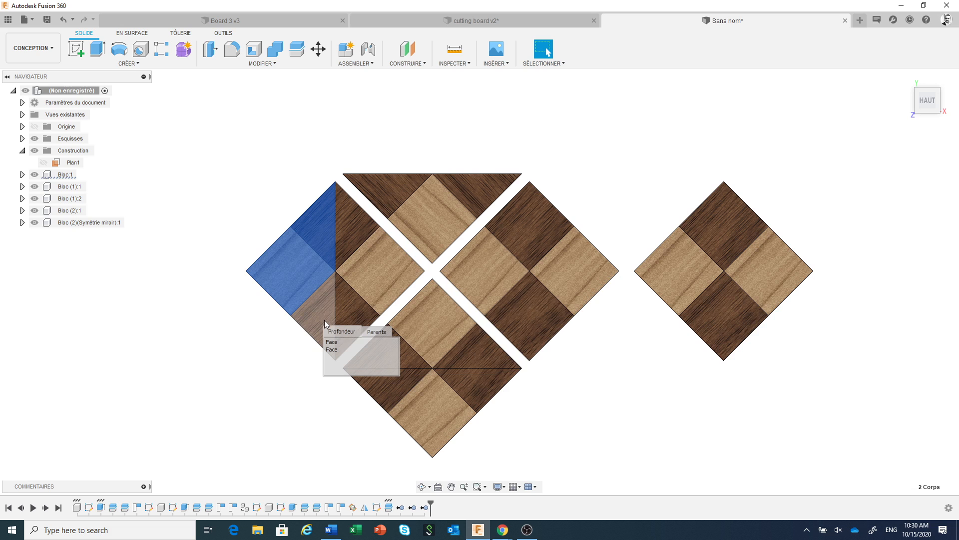
{"action": "left_click", "coordinate": [376, 331]}
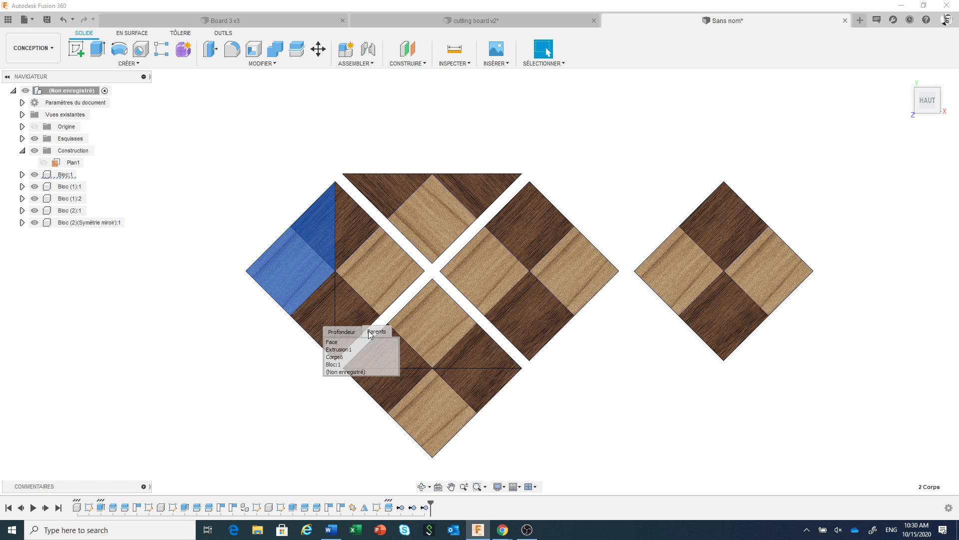
{"action": "left_click", "coordinate": [349, 355]}
{"action": "right_click", "coordinate": [320, 338]}
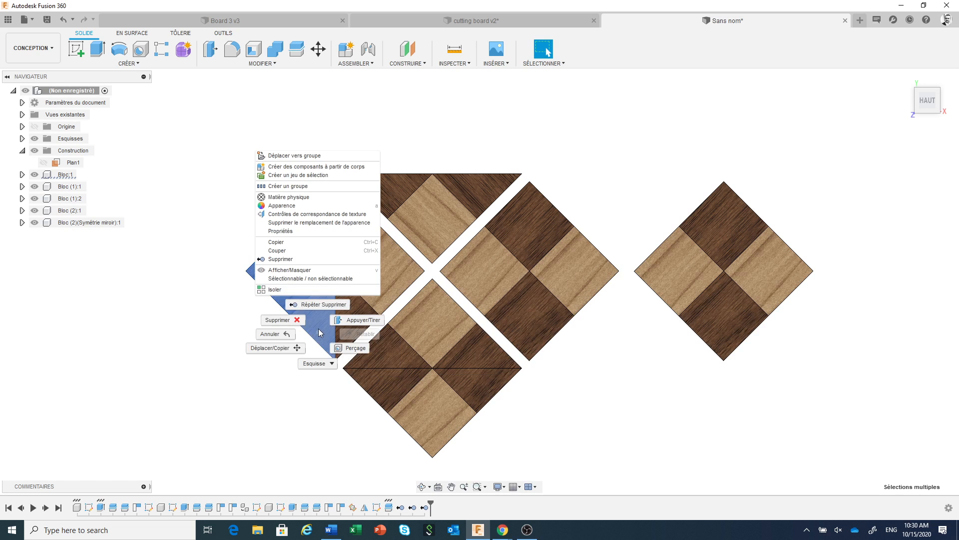
{"action": "left_click", "coordinate": [315, 304]}
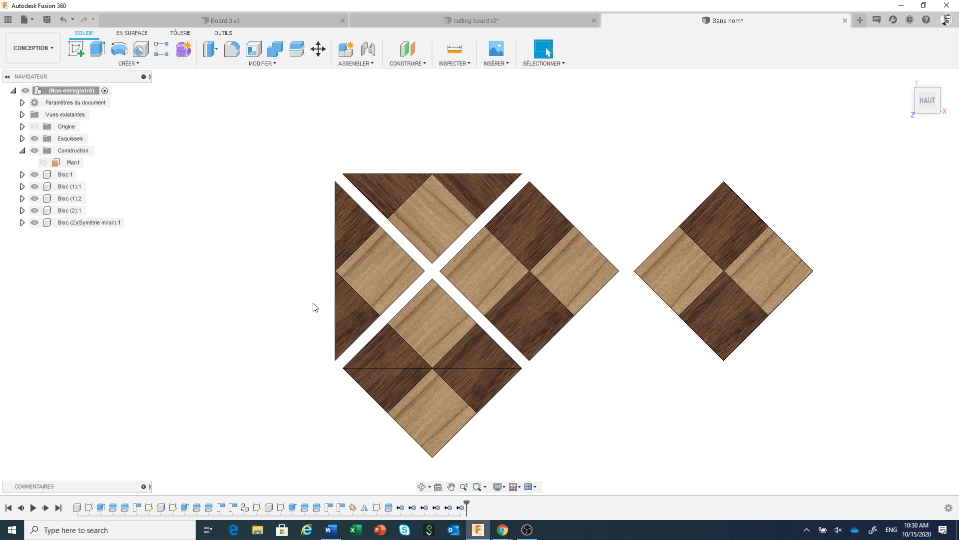
Remove the three bodies below the cut line of the bottom diamond block: both dark triangles and the light square
{"action": "left_click", "coordinate": [388, 395]}
{"action": "left_click", "coordinate": [435, 410]}
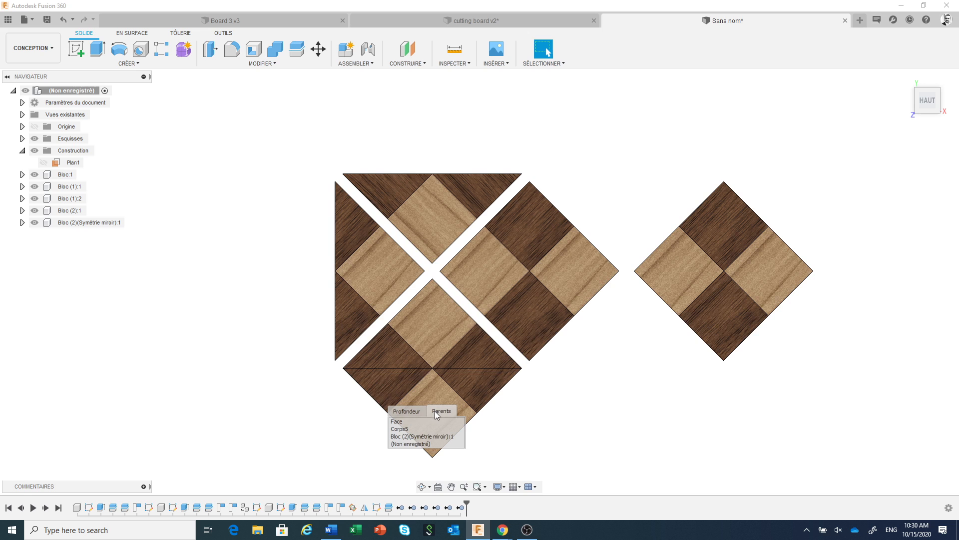
{"action": "left_click", "coordinate": [438, 420]}
{"action": "left_click", "coordinate": [475, 391]}
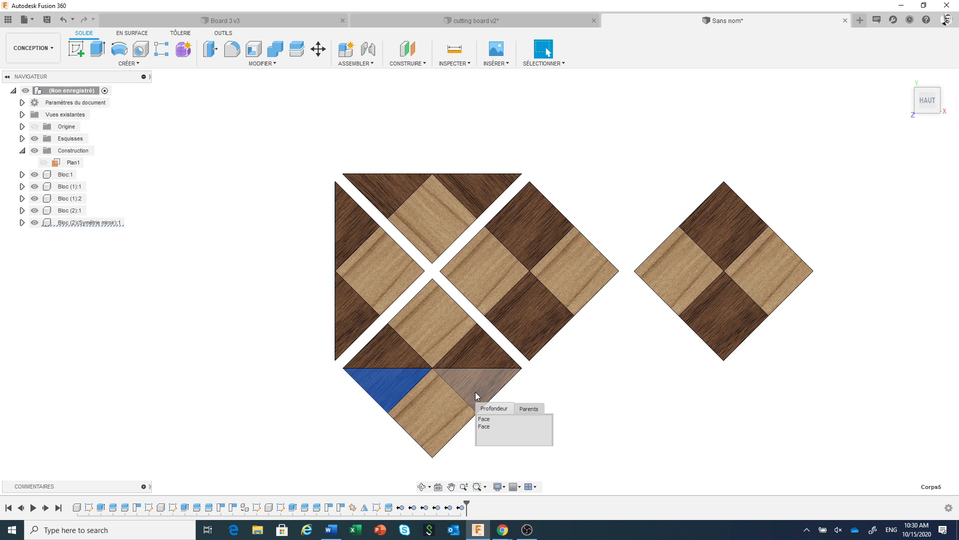
{"action": "left_click", "coordinate": [528, 408]}
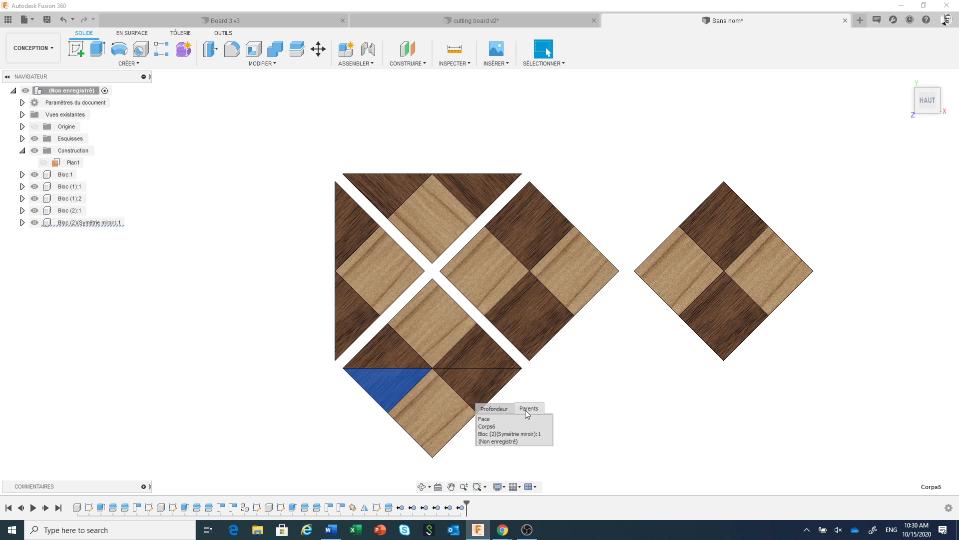
{"action": "left_click", "coordinate": [504, 428]}
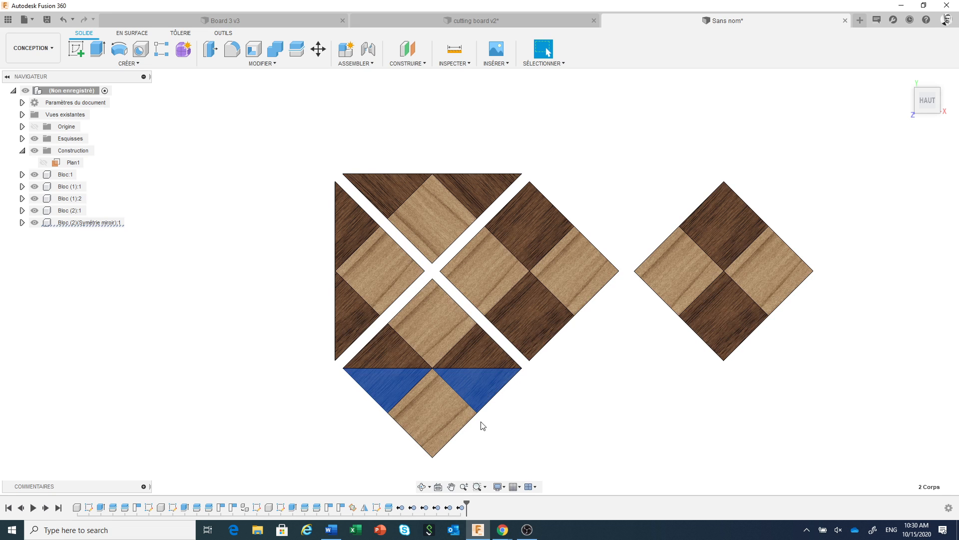
{"action": "left_click", "coordinate": [449, 419]}
{"action": "left_click", "coordinate": [504, 434]}
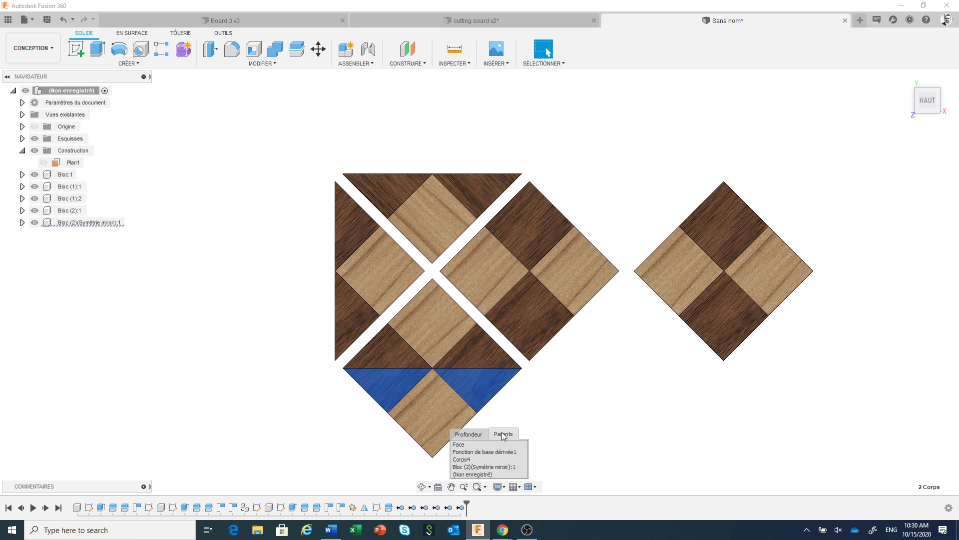
{"action": "left_click", "coordinate": [471, 456]}
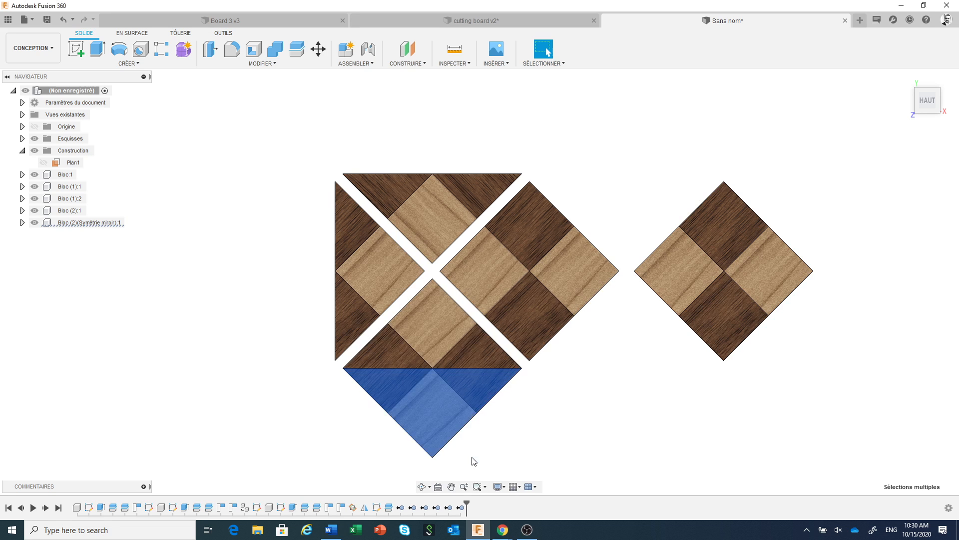
{"action": "right_click", "coordinate": [520, 432]}
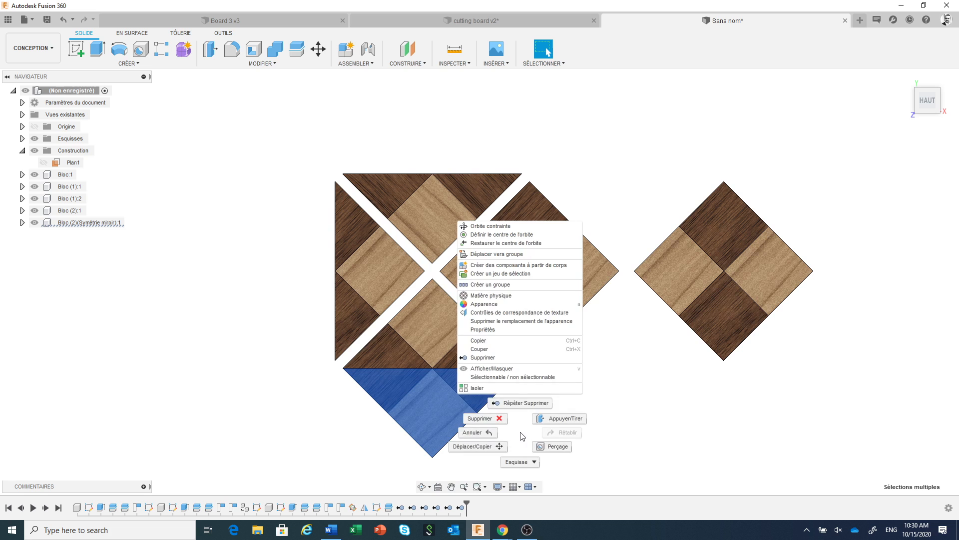
{"action": "left_click", "coordinate": [516, 405]}
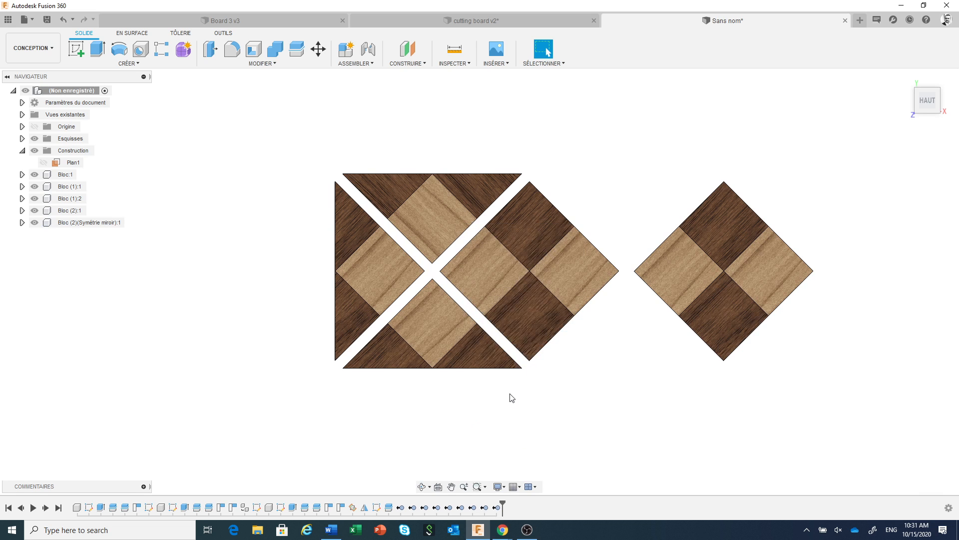
Copy the upper triangular block Bloc (2):1 together with its mirrored lower counterpart and paste them into the design
{"action": "scroll", "coordinate": [509, 395], "scroll_direction": "down", "scroll_amount": 1}
{"action": "middle_click_drag", "start_coordinate": [605, 404], "coordinate": [485, 371]}
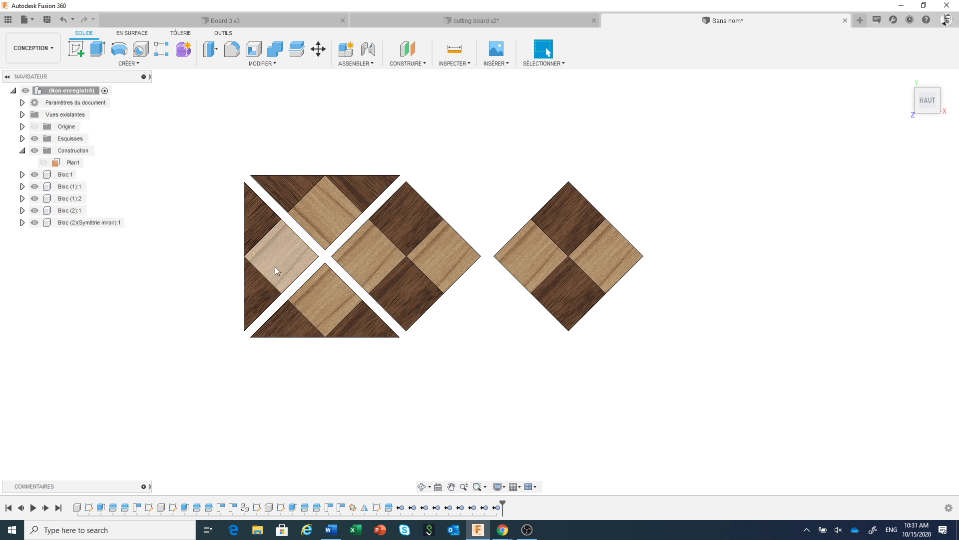
{"action": "left_click", "coordinate": [325, 208]}
{"action": "left_click", "coordinate": [333, 292]}
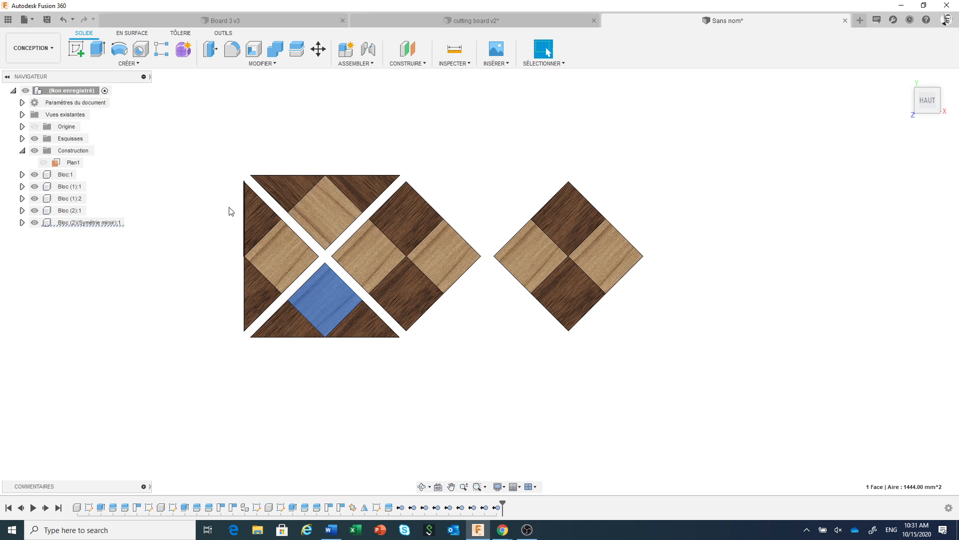
{"action": "left_click", "coordinate": [79, 212]}
{"action": "left_click", "coordinate": [78, 223], "text": "ctrl"}
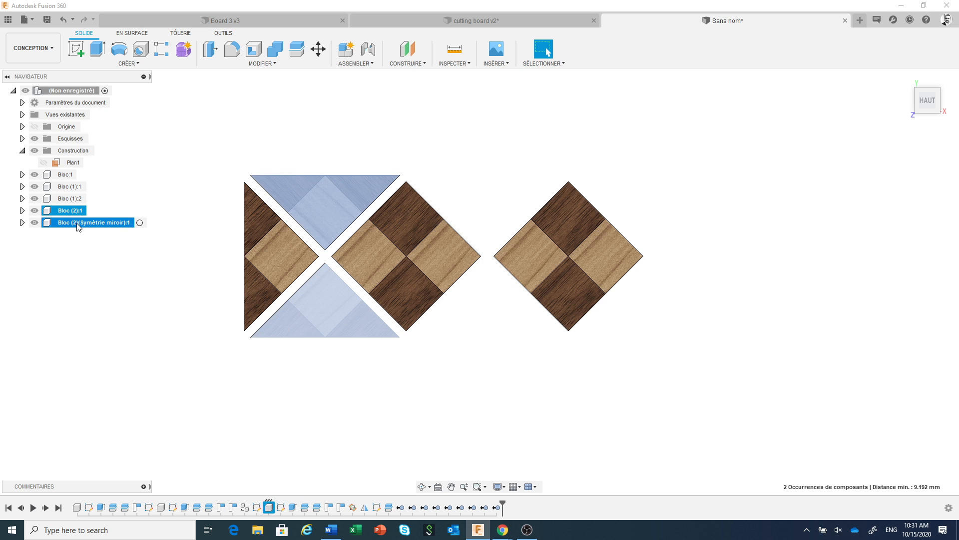
{"action": "right_click", "coordinate": [77, 224]}
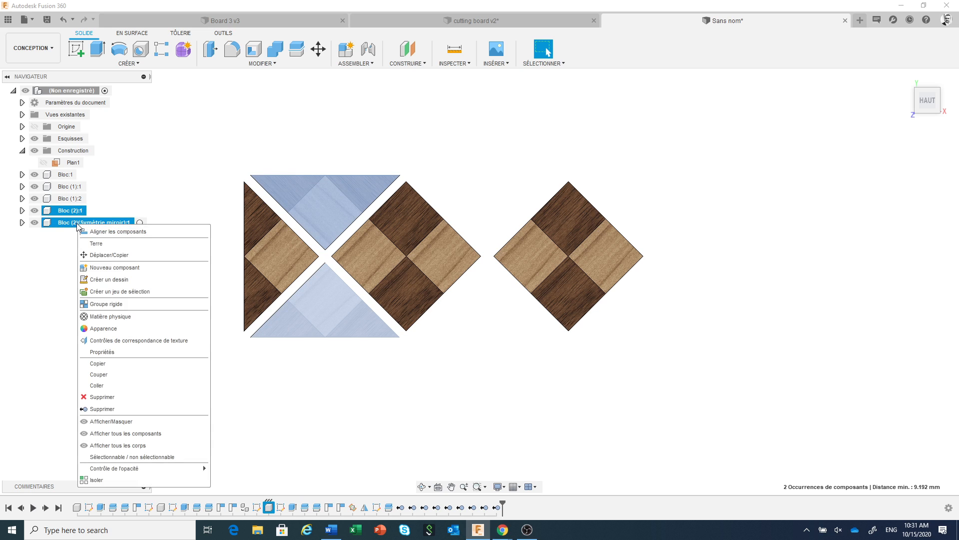
{"action": "left_click", "coordinate": [105, 368]}
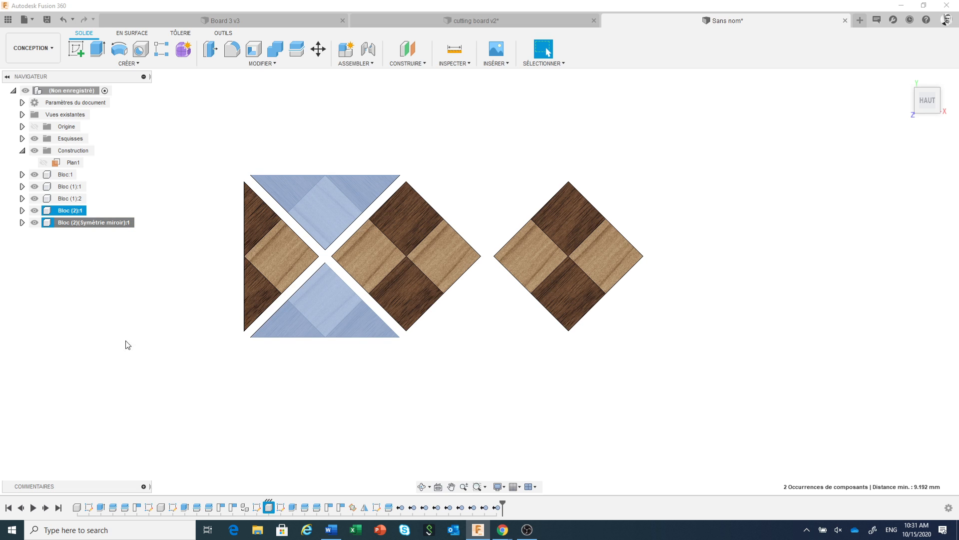
{"action": "right_click", "coordinate": [142, 280]}
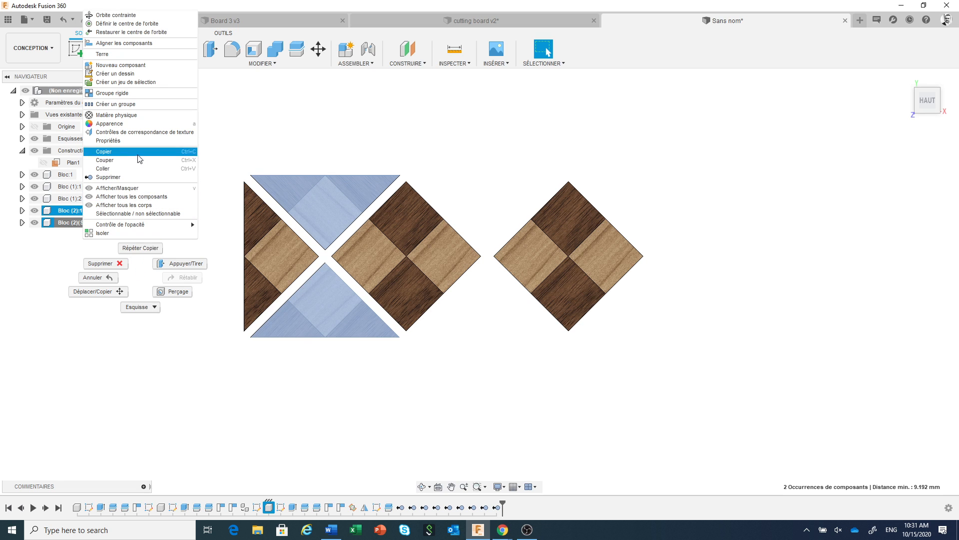
{"action": "left_click", "coordinate": [128, 168]}
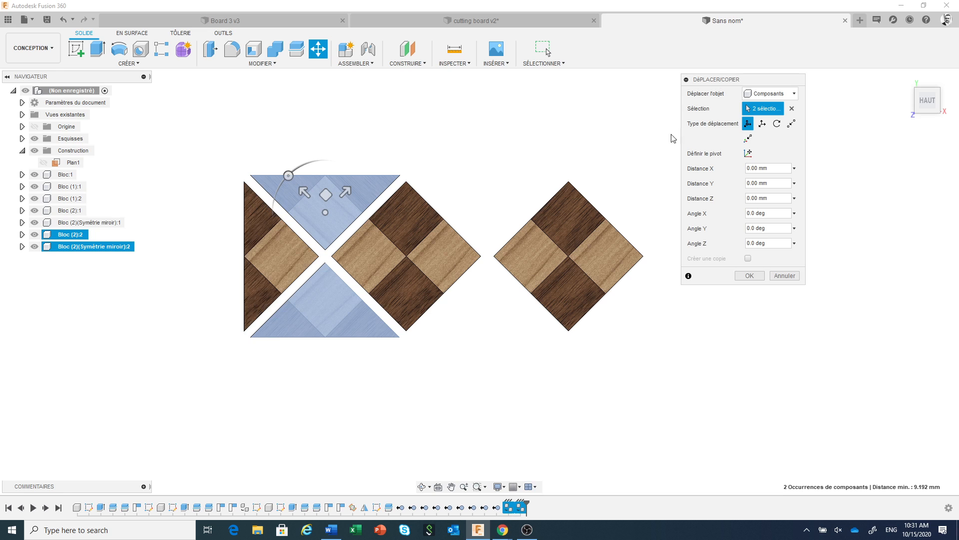
Move the pasted triangle pair point to point, from the left half-block's inner tip to the first full diamond's right tip
{"action": "left_click", "coordinate": [792, 124]}
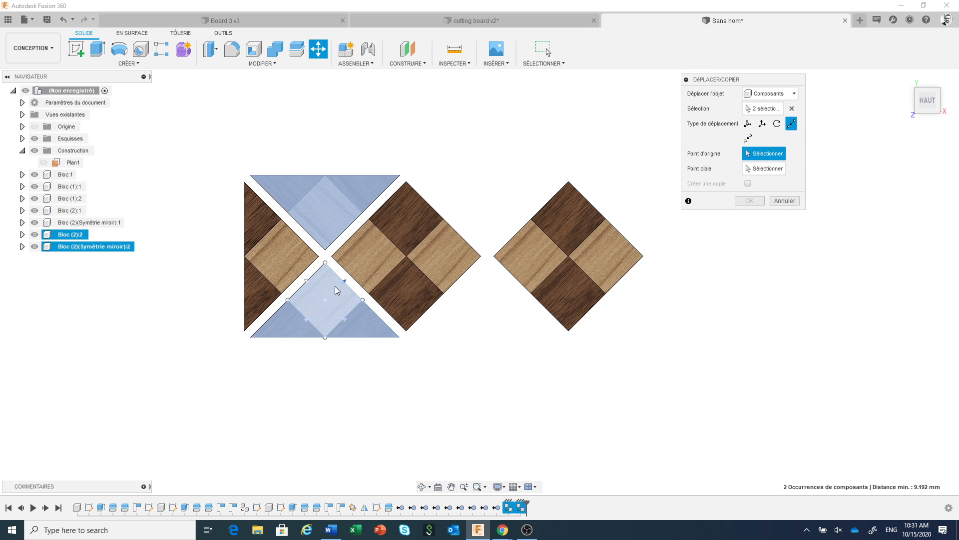
{"action": "left_click", "coordinate": [319, 256]}
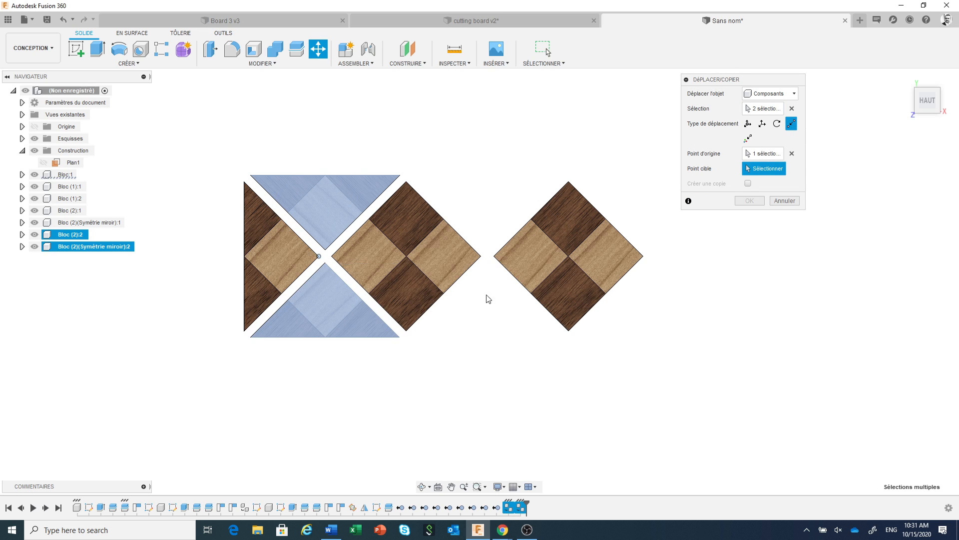
{"action": "left_click", "coordinate": [481, 256]}
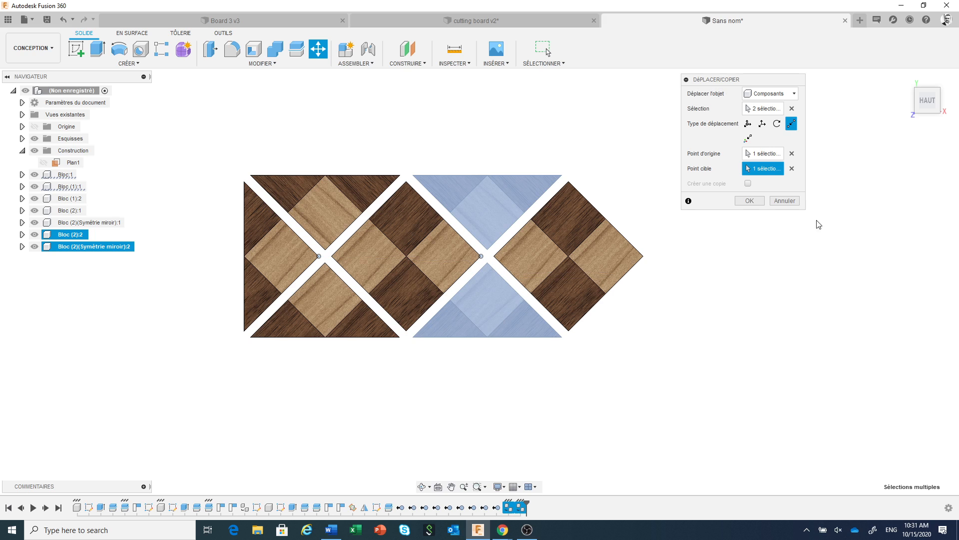
{"action": "left_click", "coordinate": [750, 201]}
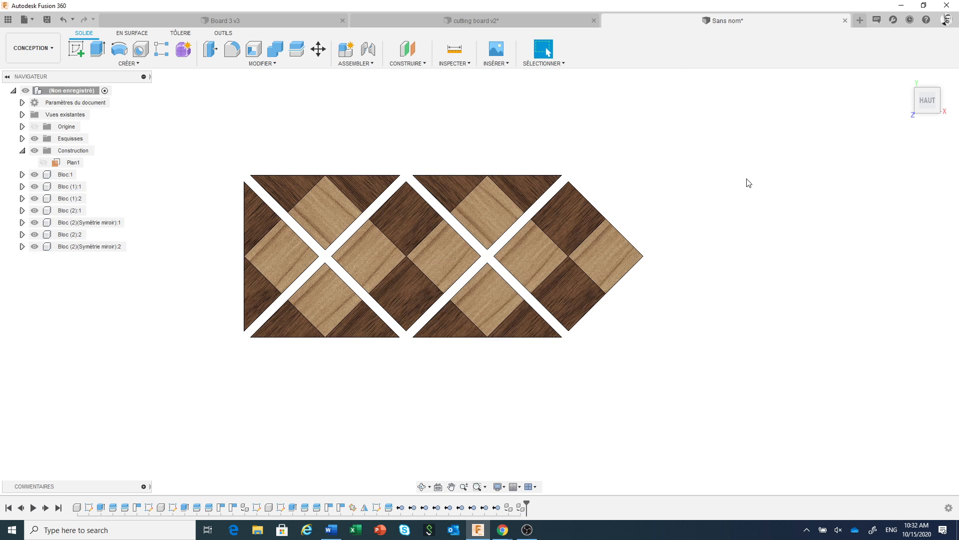
Paste the triangle pair again and move it point to point from the left half-block's inner tip to the last diamond's right tip
{"action": "right_click", "coordinate": [748, 183]}
{"action": "left_click", "coordinate": [745, 148]}
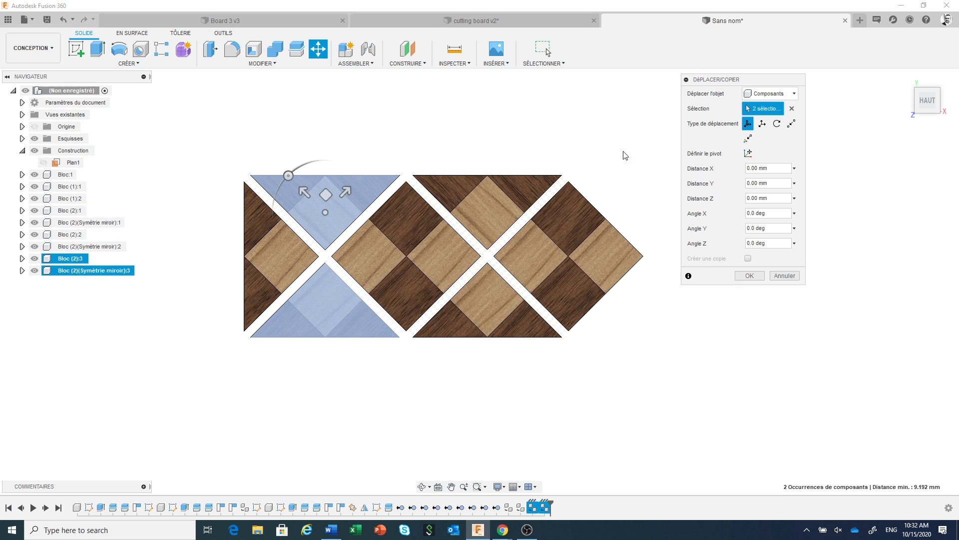
{"action": "left_click", "coordinate": [792, 124]}
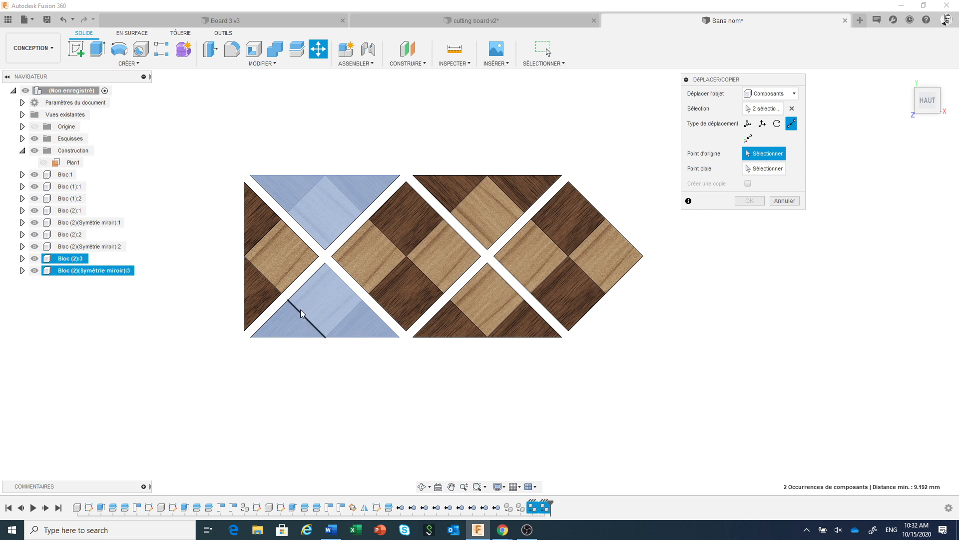
{"action": "left_click", "coordinate": [319, 256]}
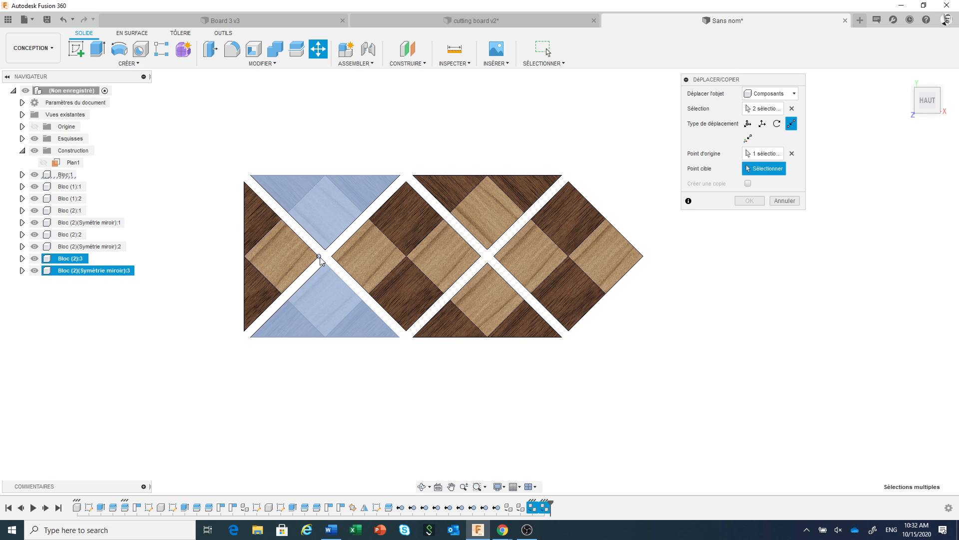
{"action": "left_click", "coordinate": [644, 256]}
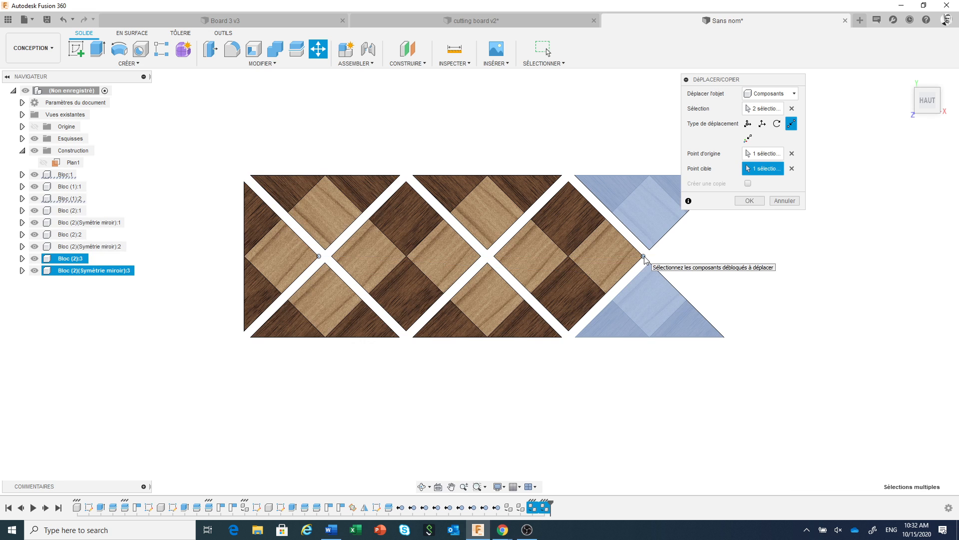
{"action": "left_click", "coordinate": [749, 201]}
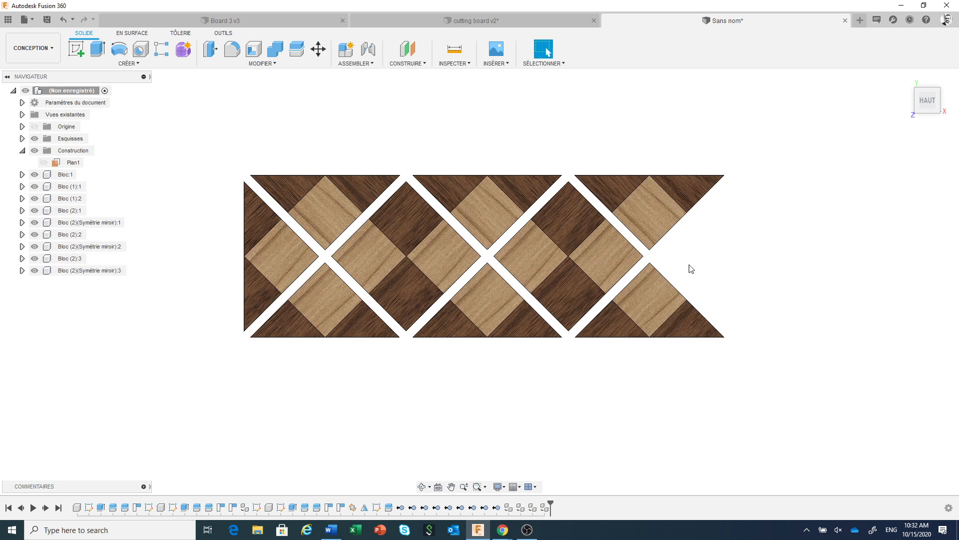
Construct a plane through two edges, using the facing vertical tip edges of the middle upper and lower triangular blocks
{"action": "mouse_move", "coordinate": [928, 105]}
{"action": "scroll", "coordinate": [356, 364], "scroll_direction": "up", "scroll_amount": 1}
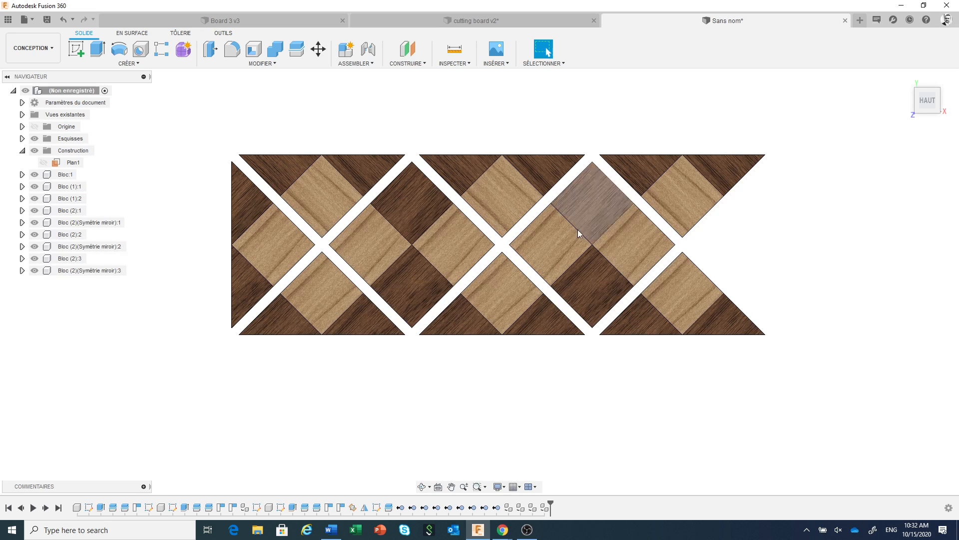
{"action": "scroll", "coordinate": [559, 217], "scroll_direction": "up", "scroll_amount": 4}
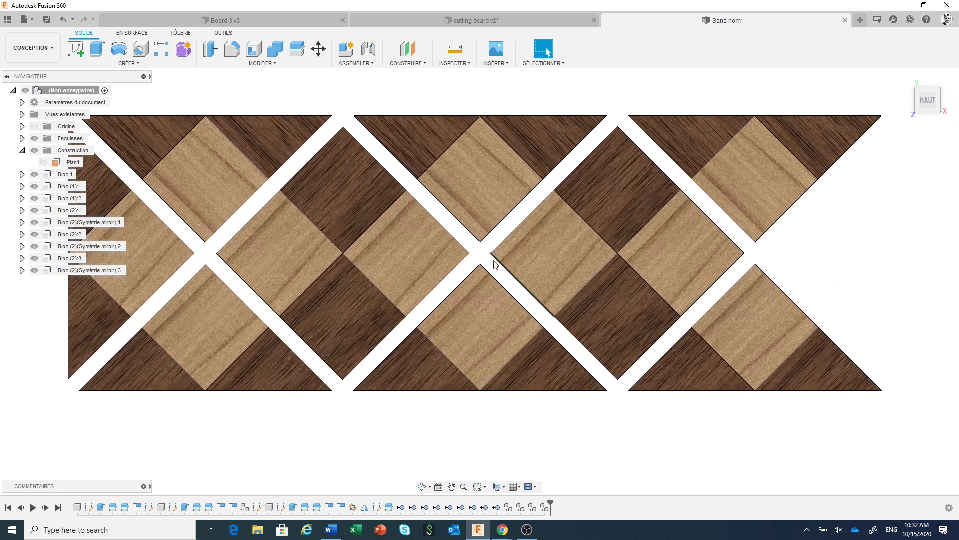
{"action": "mouse_move", "coordinate": [491, 264]}
{"action": "middle_mouse_down", "text": "shift"}
{"action": "mouse_move", "coordinate": [469, 243]}
{"action": "mouse_move", "coordinate": [479, 262]}
{"action": "middle_mouse_up", "text": "shift"}
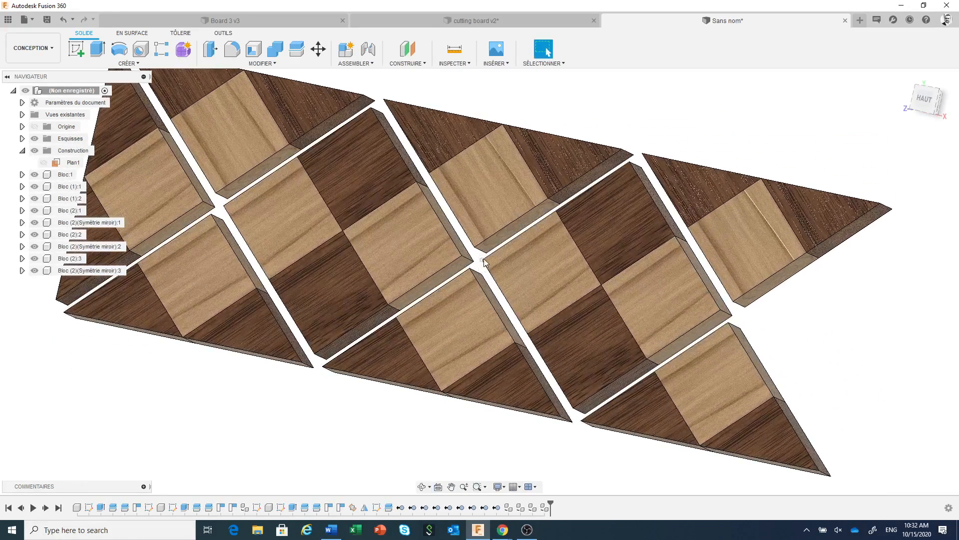
{"action": "scroll", "coordinate": [483, 266], "scroll_direction": "up", "scroll_amount": 3}
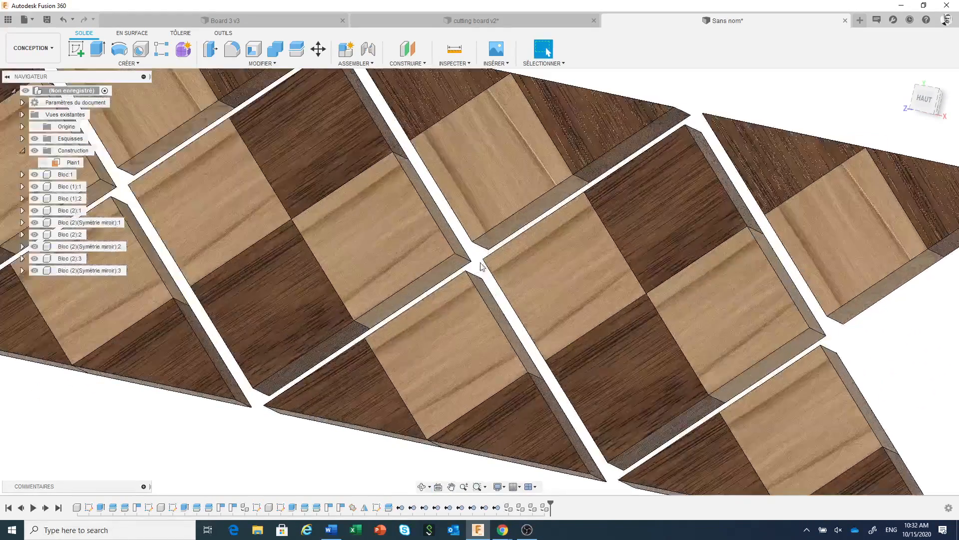
{"action": "left_click", "coordinate": [421, 63]}
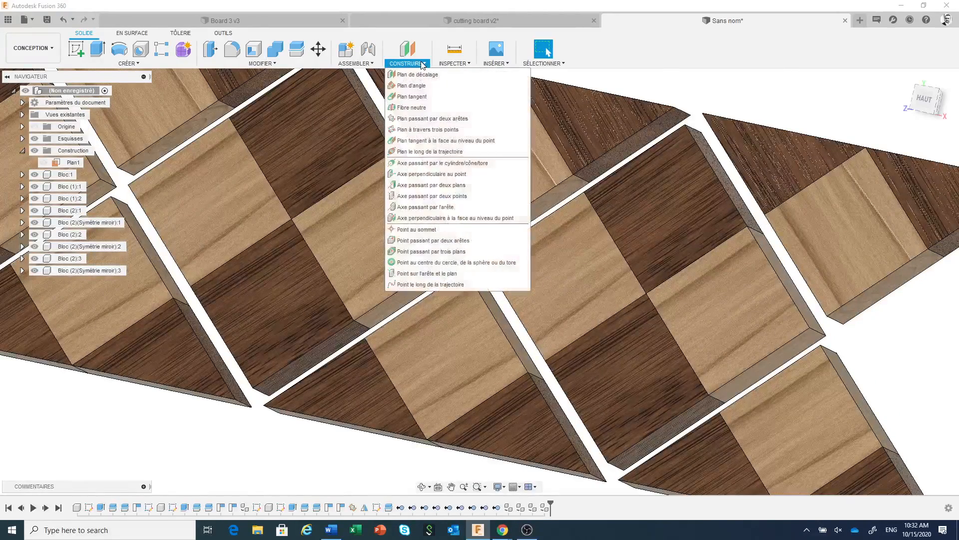
{"action": "left_click", "coordinate": [426, 120]}
{"action": "left_click", "coordinate": [481, 252]}
{"action": "left_click", "coordinate": [474, 276]}
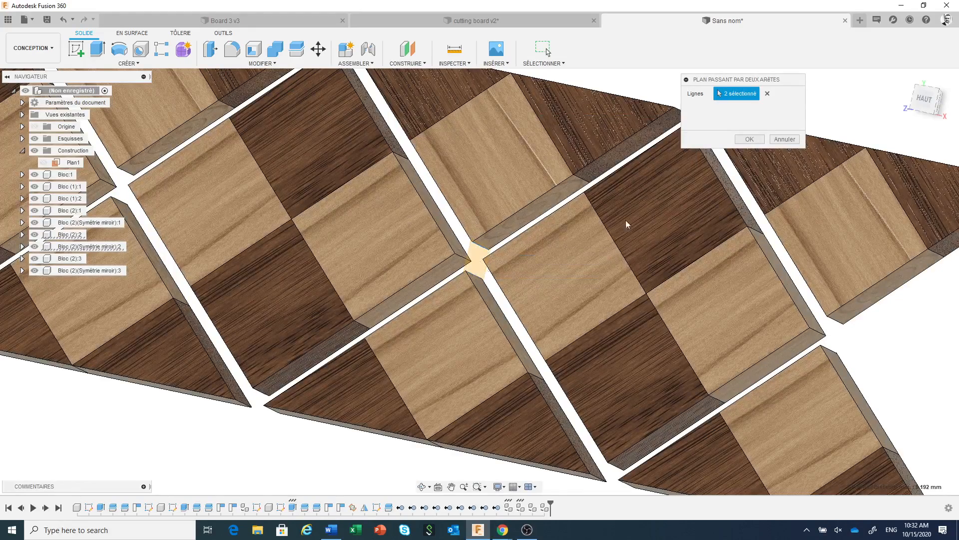
{"action": "left_click", "coordinate": [749, 139]}
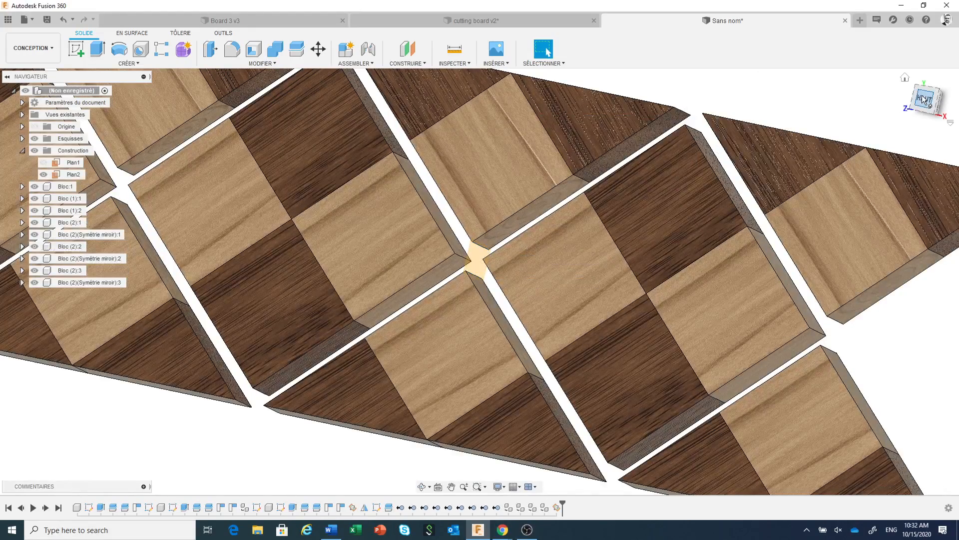
Mirror the half-block component Bloc:1 across the new mid-board construction plane to close the opposite end of the board
{"action": "left_click", "coordinate": [922, 96]}
{"action": "scroll", "coordinate": [592, 157], "scroll_direction": "down", "scroll_amount": 1}
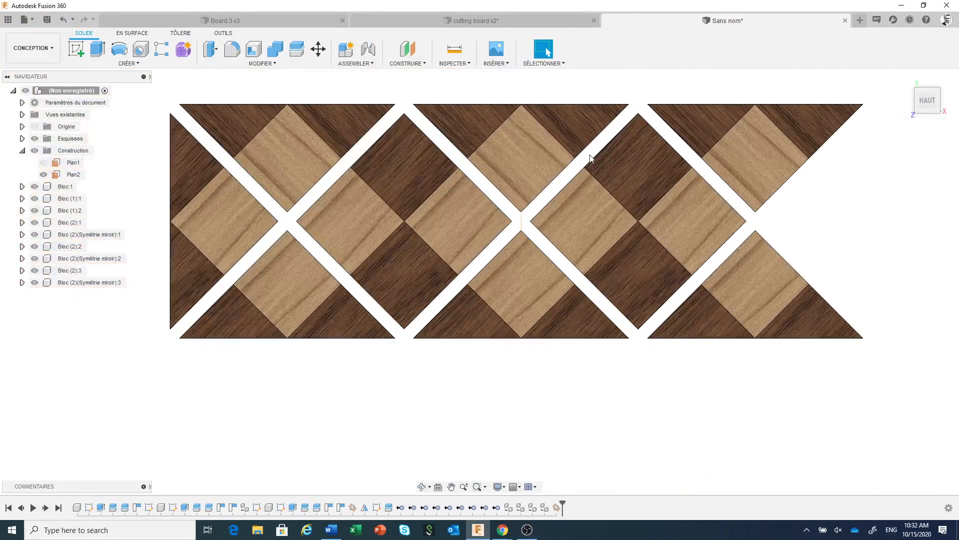
{"action": "left_click", "coordinate": [114, 67]}
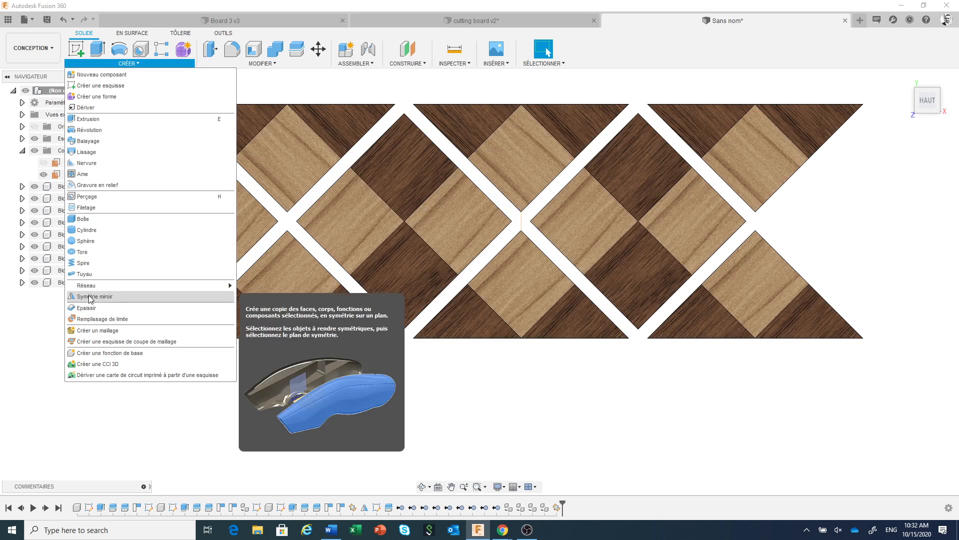
{"action": "left_click", "coordinate": [90, 298]}
{"action": "left_click", "coordinate": [208, 237]}
{"action": "left_click", "coordinate": [755, 123]}
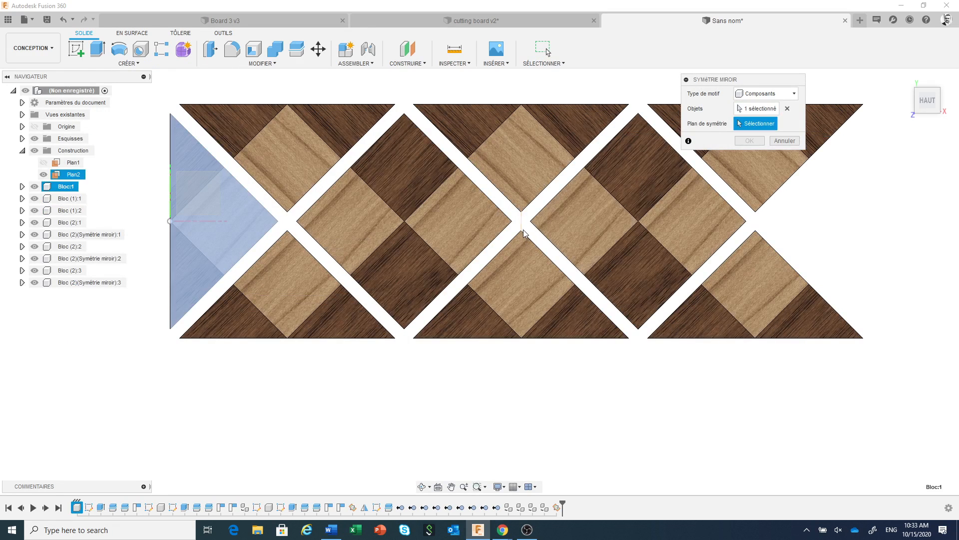
{"action": "left_click", "coordinate": [521, 228]}
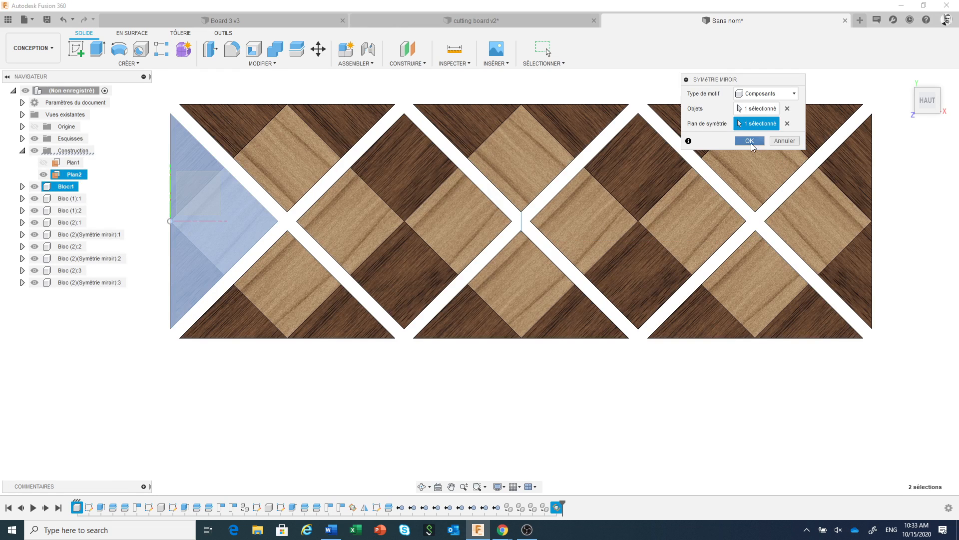
{"action": "left_click", "coordinate": [749, 140]}
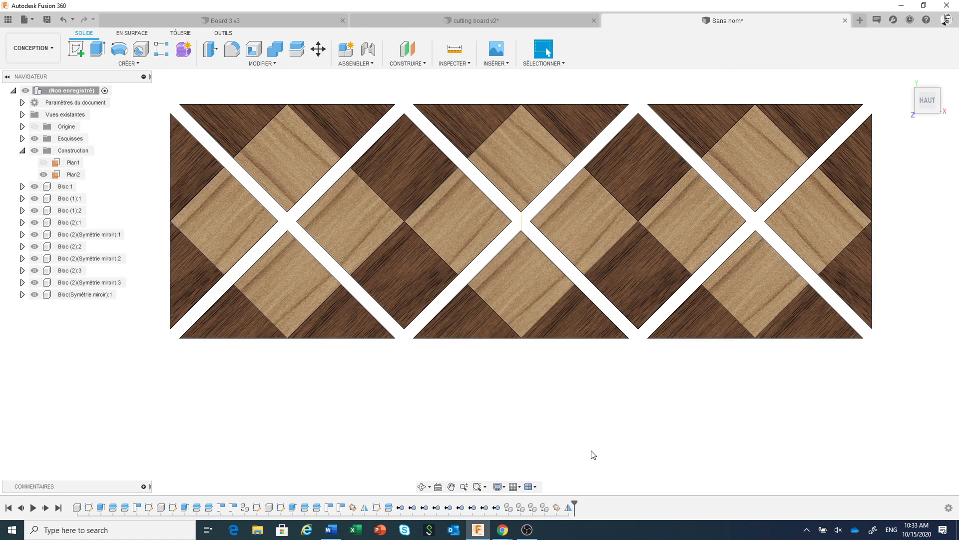
{"action": "scroll", "coordinate": [594, 446], "scroll_direction": "down", "scroll_amount": 1}
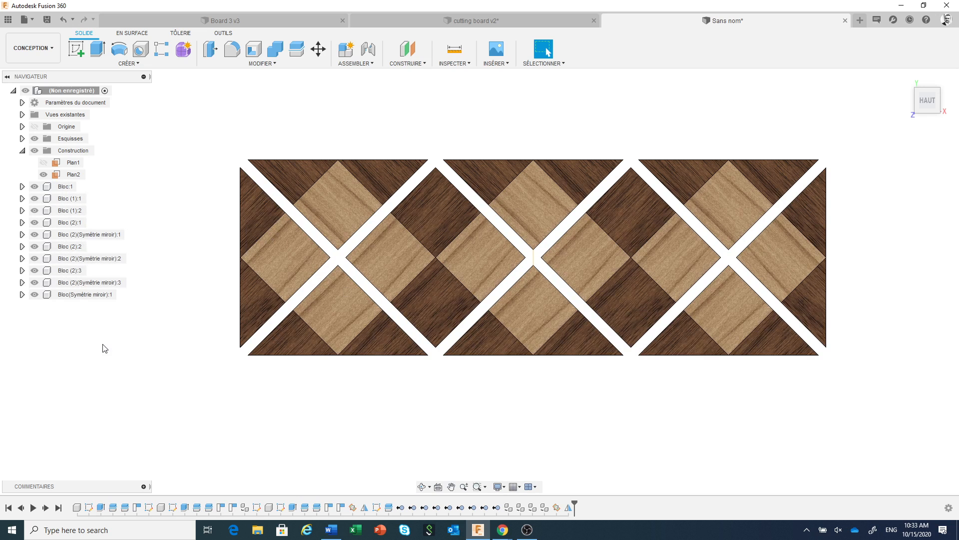
Activate the full diamond component Bloc (1):1 and hide construction plane Plan2
{"action": "left_click", "coordinate": [92, 199]}
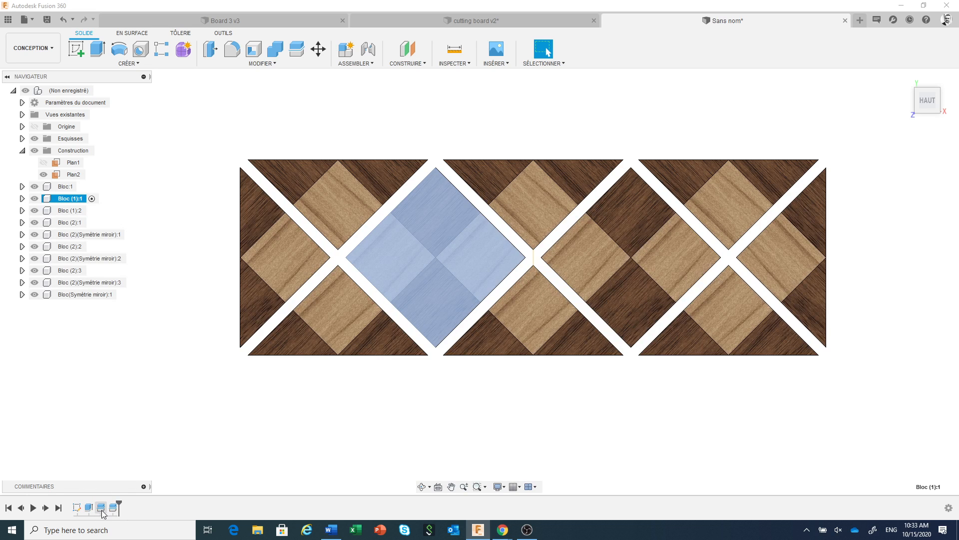
{"action": "left_click", "coordinate": [179, 432]}
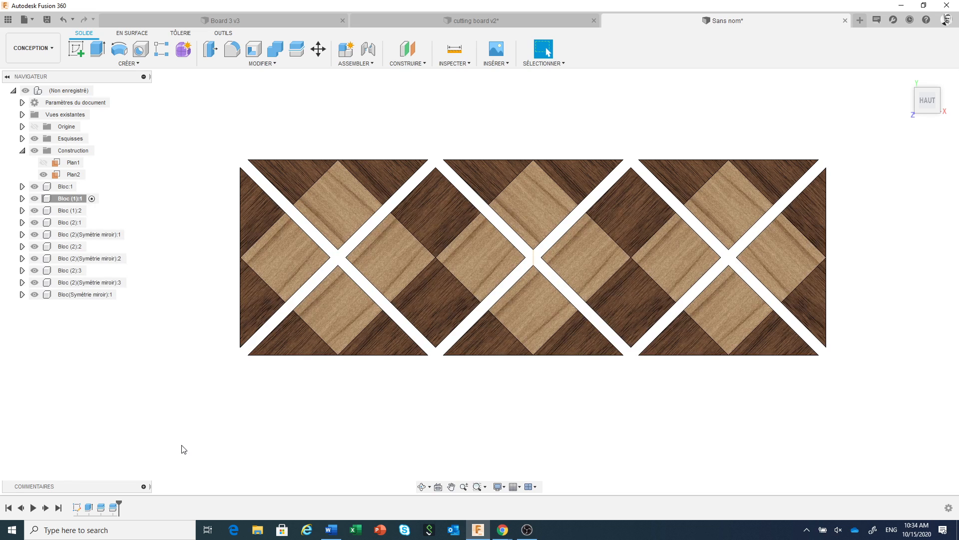
{"action": "left_click", "coordinate": [47, 175]}
{"action": "left_click", "coordinate": [44, 174]}
Create an internal standard component named Feuille under Bloc (1):1, with activation enabled
{"action": "left_click", "coordinate": [347, 49]}
{"action": "left_click", "coordinate": [763, 183]}
{"action": "left_click_drag", "start_coordinate": [762, 184], "coordinate": [648, 177]}
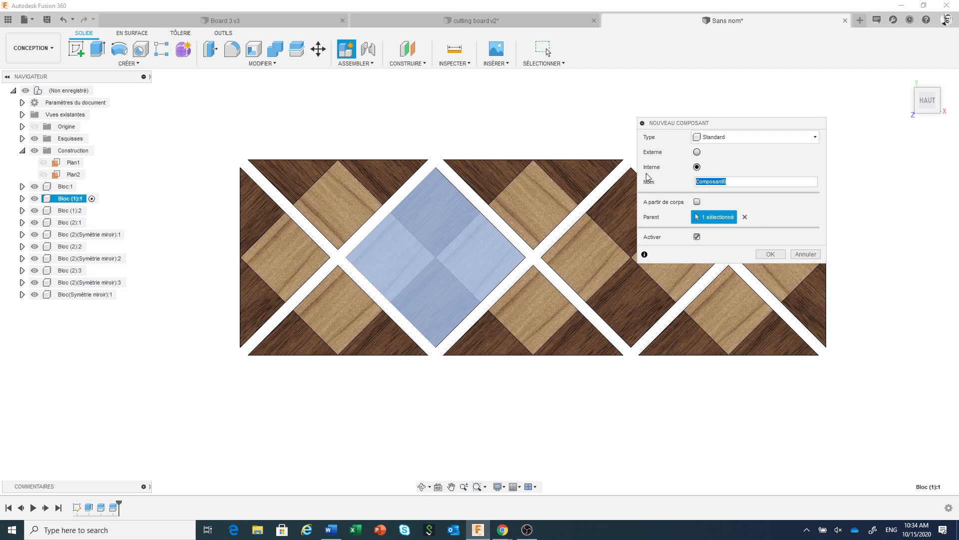
{"action": "type", "text": "Feuille"}
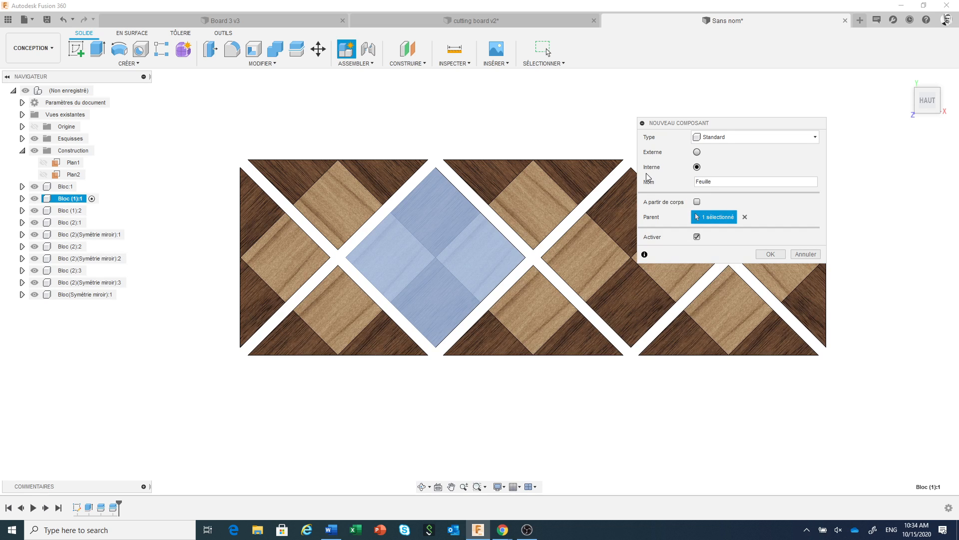
{"action": "left_click", "coordinate": [772, 254]}
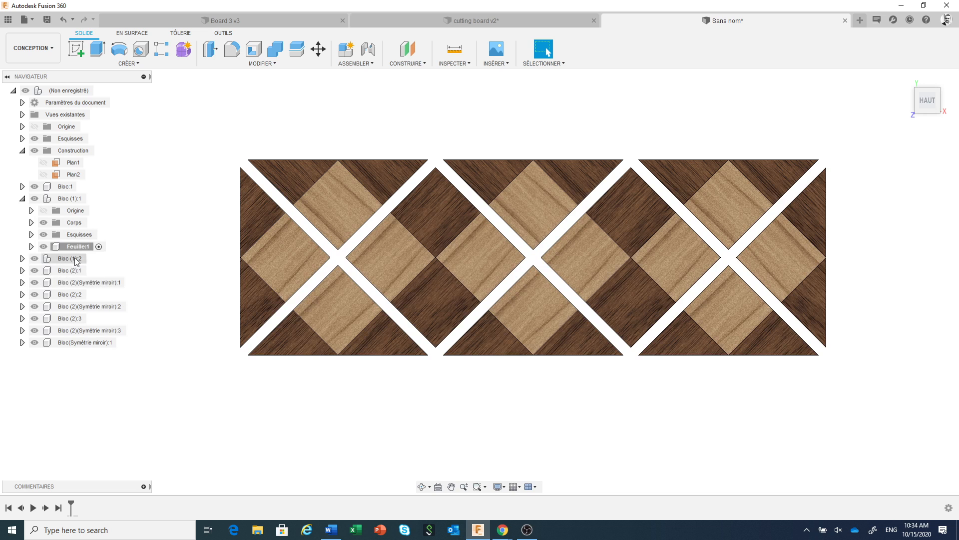
Move the Feuille component out of Bloc (1):1 to the design's root level and collapse the Bloc (1):1 and Construction branches
{"action": "left_click", "coordinate": [73, 248]}
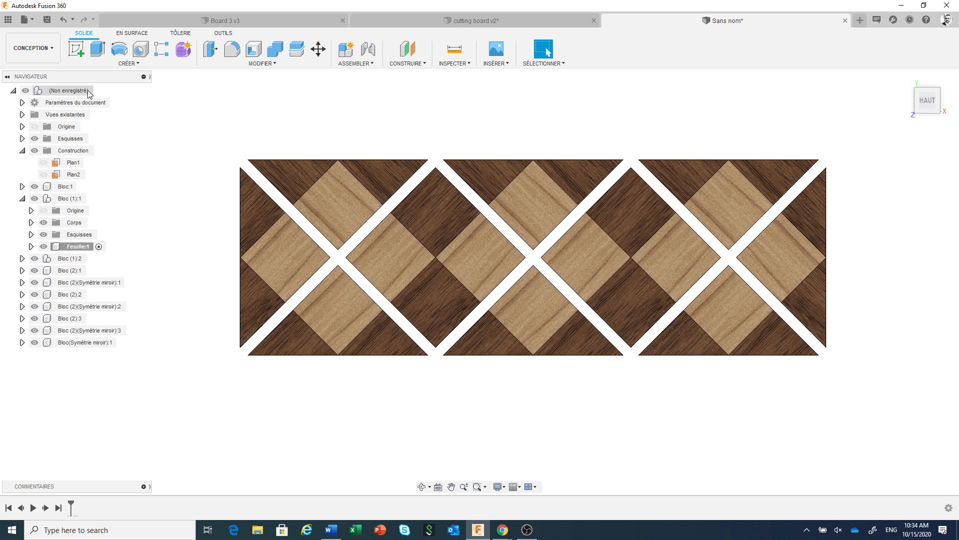
{"action": "left_click", "coordinate": [100, 91]}
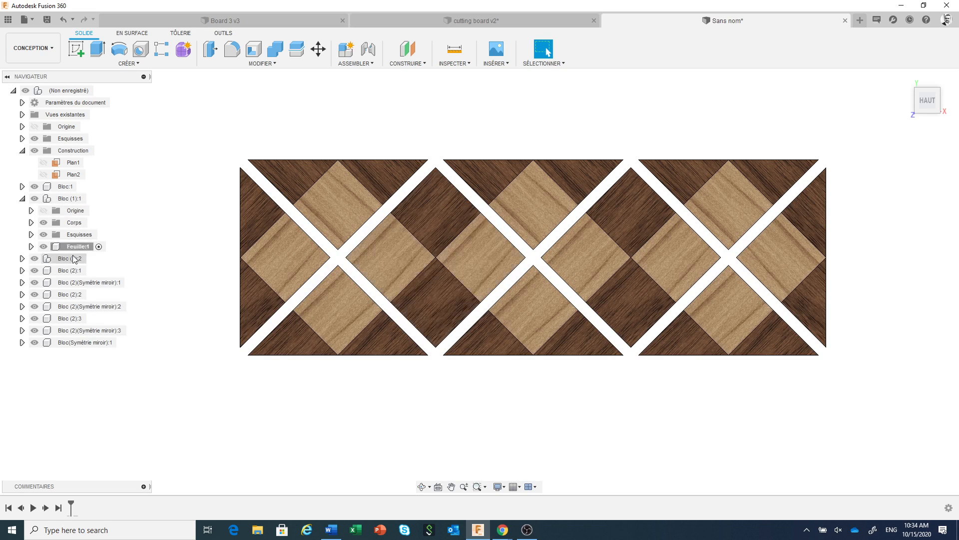
{"action": "left_click_drag", "start_coordinate": [77, 251], "coordinate": [52, 92]}
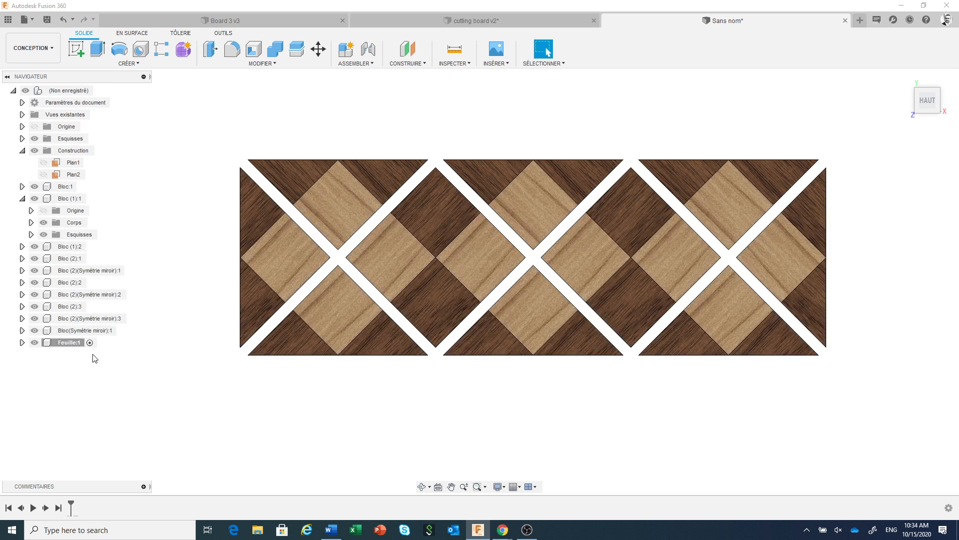
{"action": "left_click", "coordinate": [22, 199]}
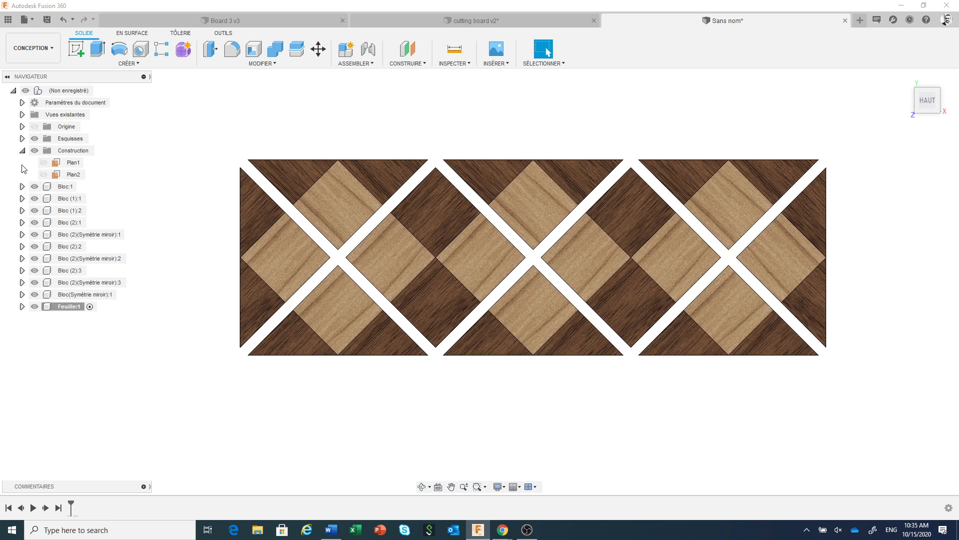
{"action": "left_click", "coordinate": [22, 150]}
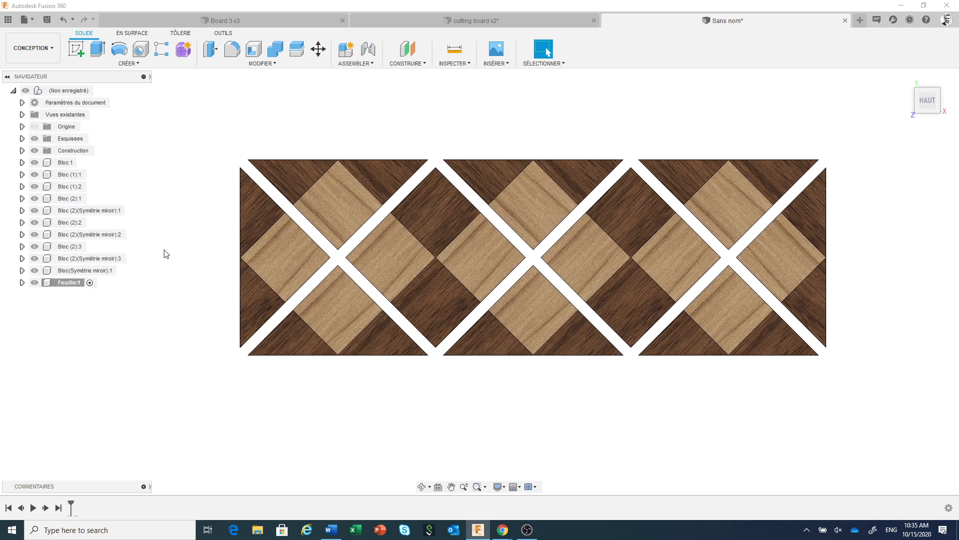
Enable the active component visibility option (Visibilité du composant actif) in the Conception preferences and apply it
{"action": "left_click", "coordinate": [945, 20]}
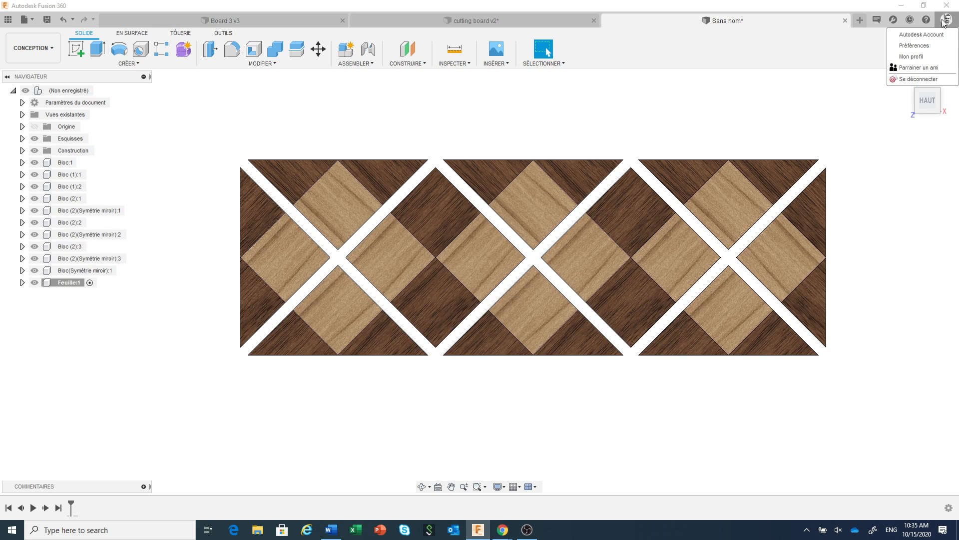
{"action": "left_click", "coordinate": [932, 45]}
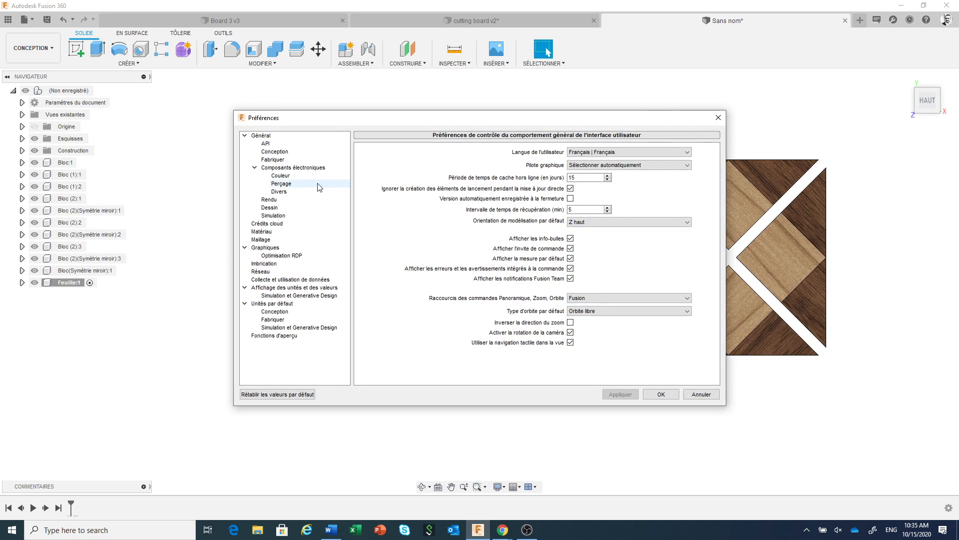
{"action": "left_click", "coordinate": [281, 152]}
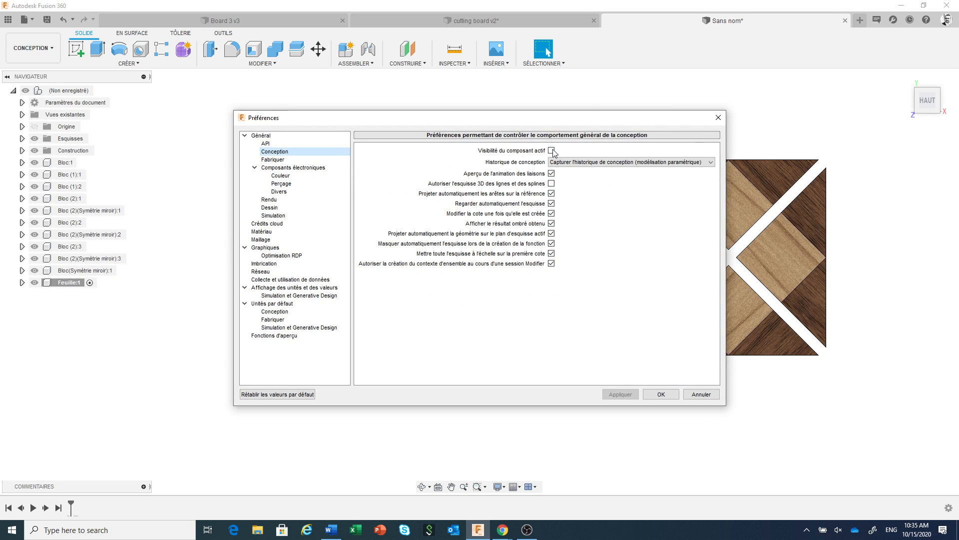
{"action": "left_click", "coordinate": [620, 394]}
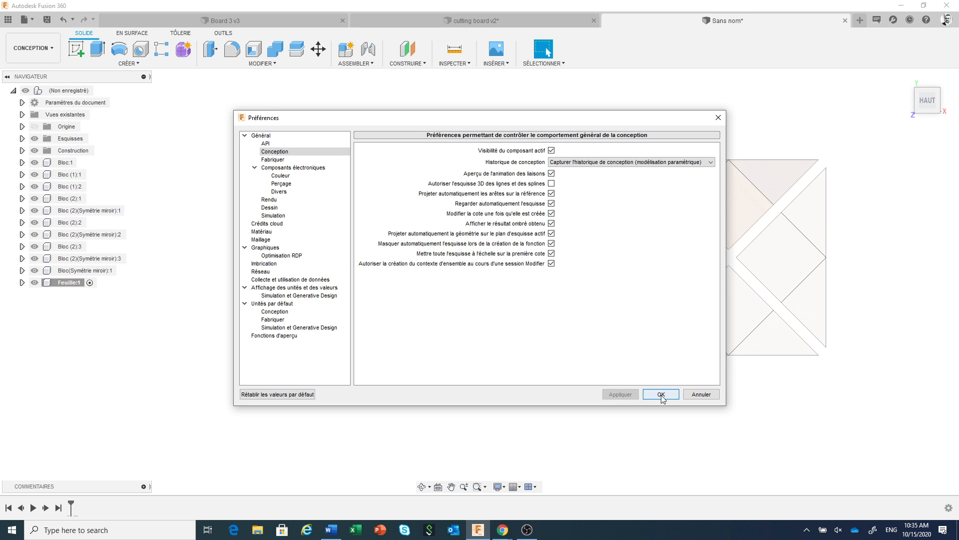
{"action": "left_click", "coordinate": [661, 394]}
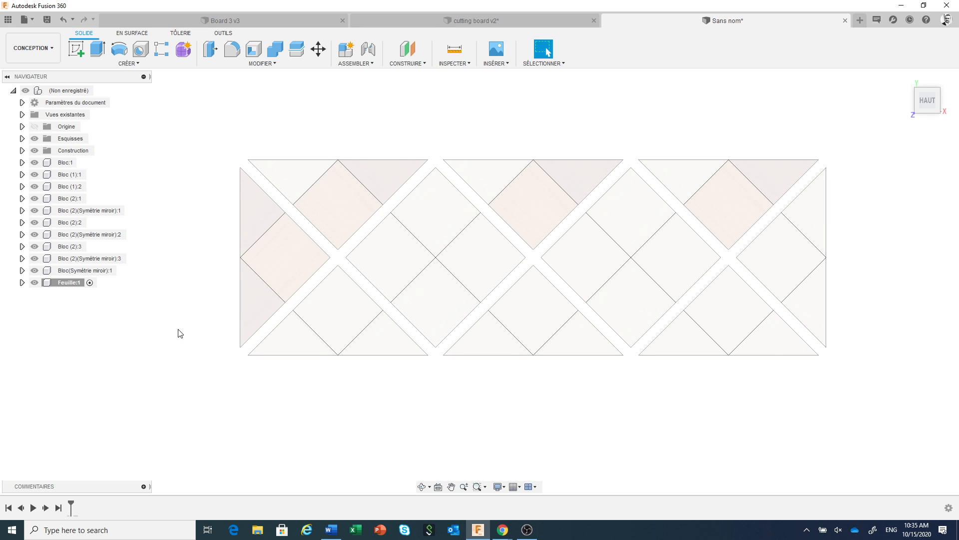
{"action": "middle_click_drag", "start_coordinate": [529, 415], "coordinate": [521, 425]}
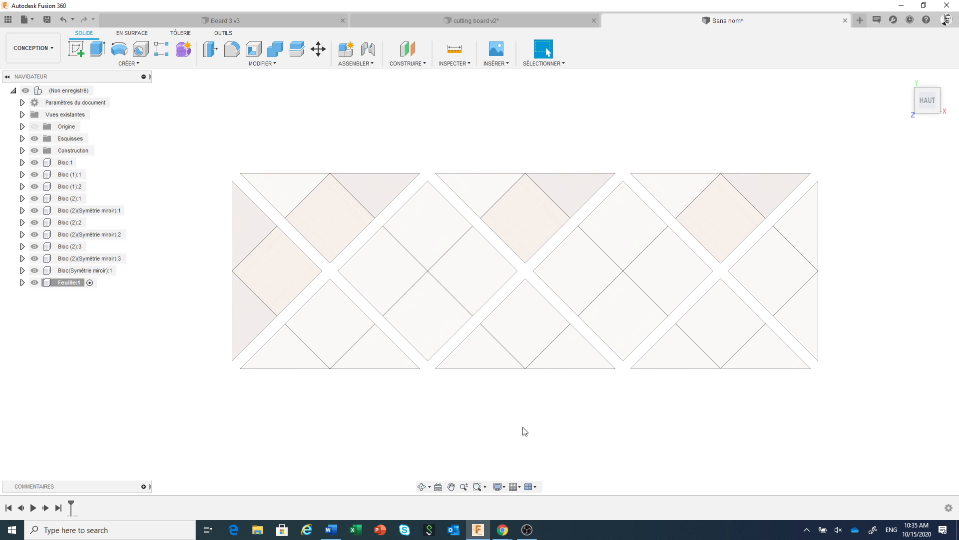
{"action": "left_click", "coordinate": [74, 284]}
{"action": "middle_click_drag", "start_coordinate": [586, 402], "coordinate": [584, 424]}
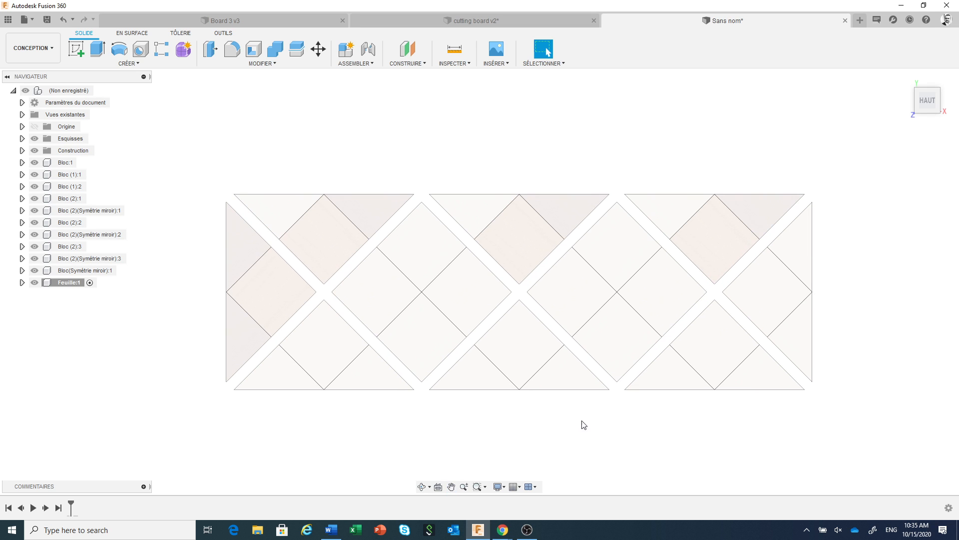
{"action": "left_click", "coordinate": [77, 44]}
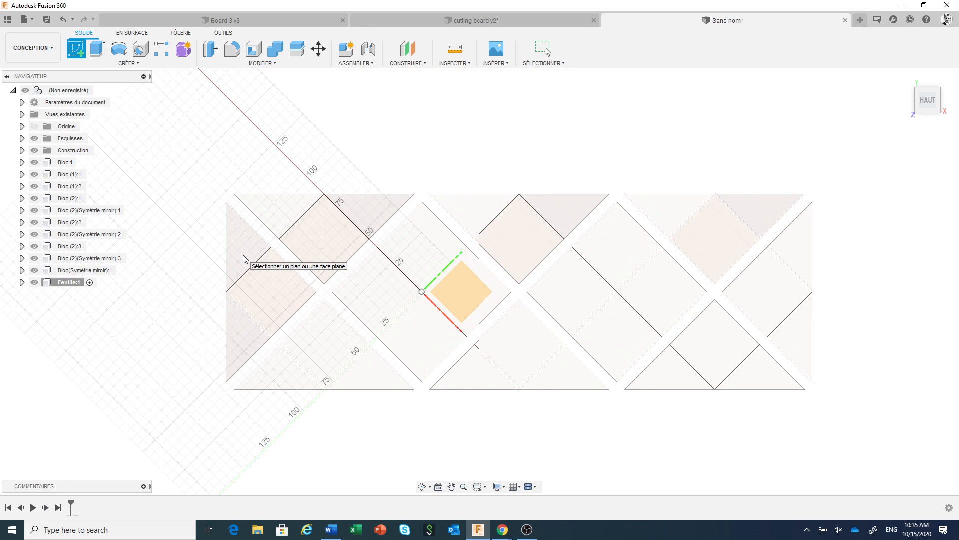
{"action": "left_click", "coordinate": [267, 301]}
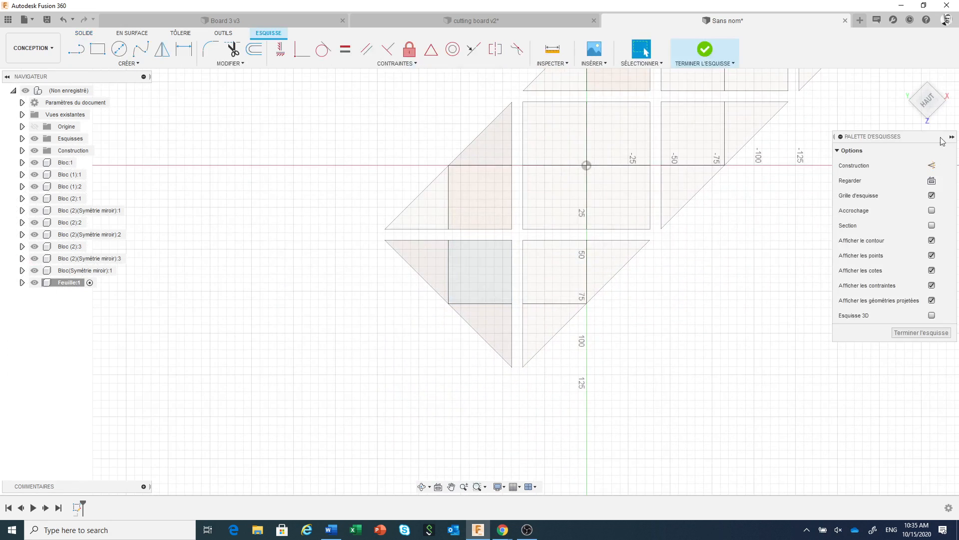
{"action": "left_click", "coordinate": [942, 80]}
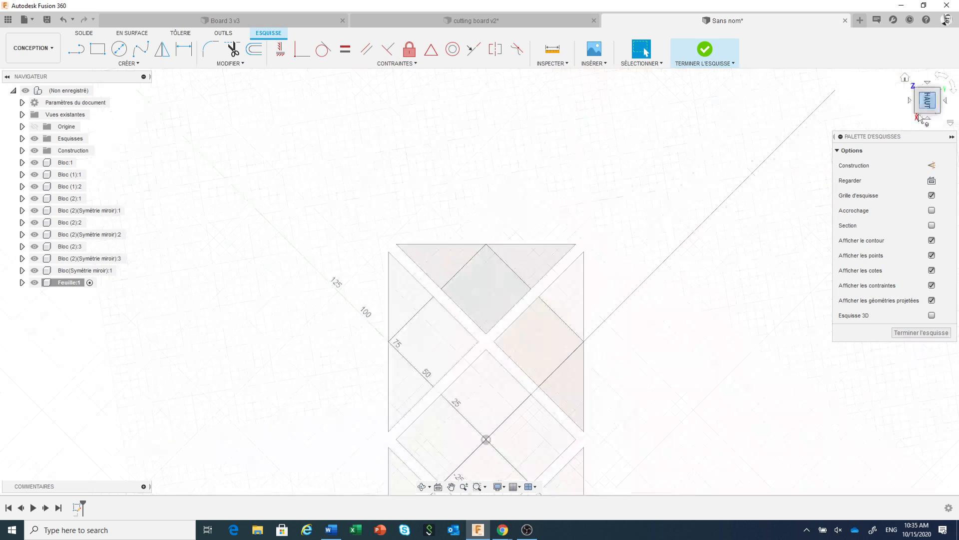
{"action": "left_click", "coordinate": [940, 78]}
{"action": "mouse_move", "coordinate": [635, 272]}
{"action": "middle_mouse_down"}
{"action": "mouse_move", "coordinate": [428, 230]}
{"action": "mouse_move", "coordinate": [353, 259]}
{"action": "mouse_move", "coordinate": [501, 252]}
{"action": "middle_mouse_up"}
{"action": "scroll", "coordinate": [389, 270], "scroll_direction": "up", "scroll_amount": 1}
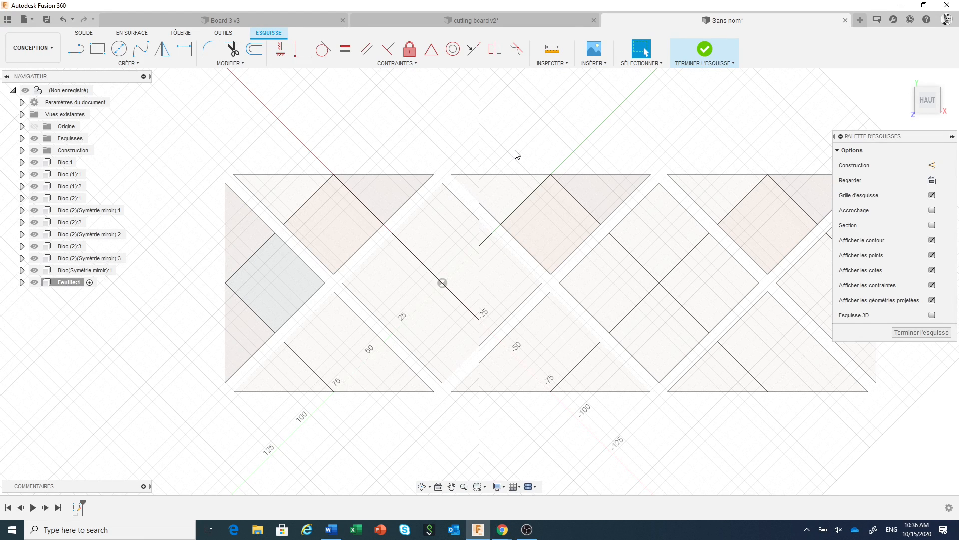
{"action": "left_click", "coordinate": [64, 19]}
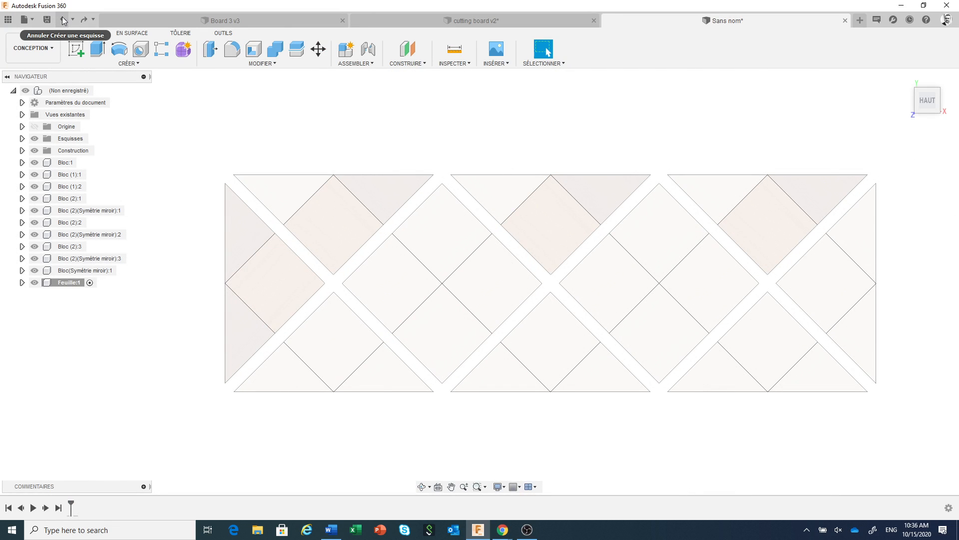
Undo the creation and relocation of the Feuille component and the activation of Bloc (1):1, back to the active root design
{"action": "left_click", "coordinate": [62, 19]}
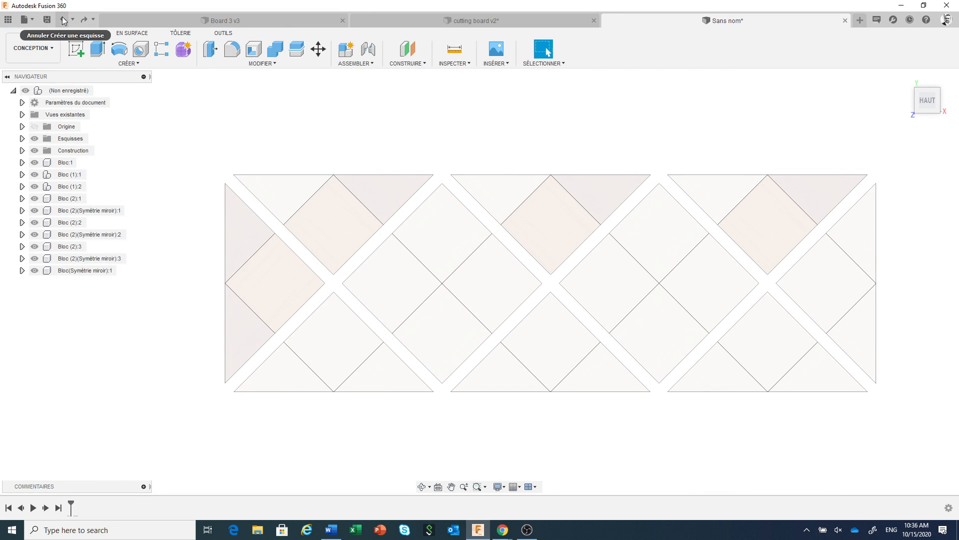
{"action": "left_click", "coordinate": [62, 18]}
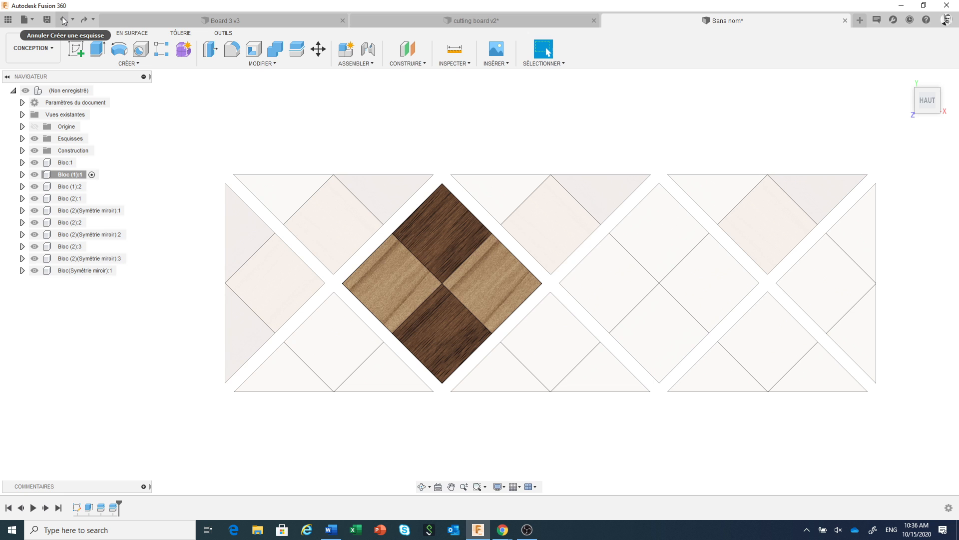
{"action": "left_click", "coordinate": [62, 18]}
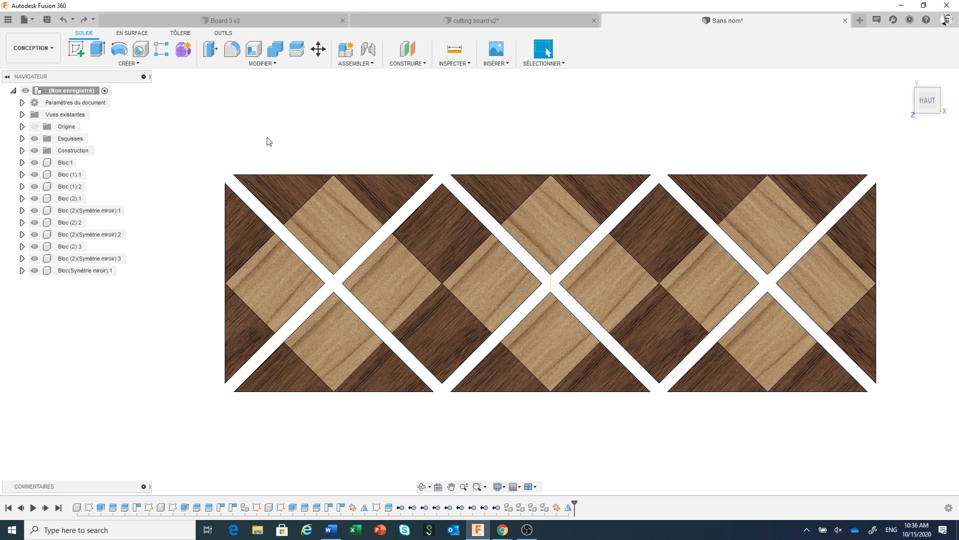
Check the active component visibility option (Visibilité du composant actif) in the Conception preferences
{"action": "left_click", "coordinate": [947, 21]}
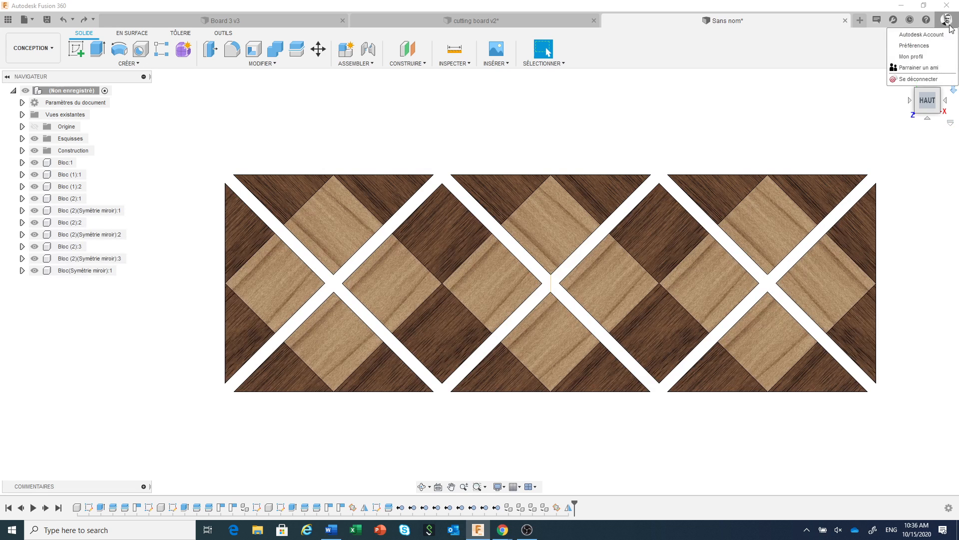
{"action": "left_click", "coordinate": [935, 48]}
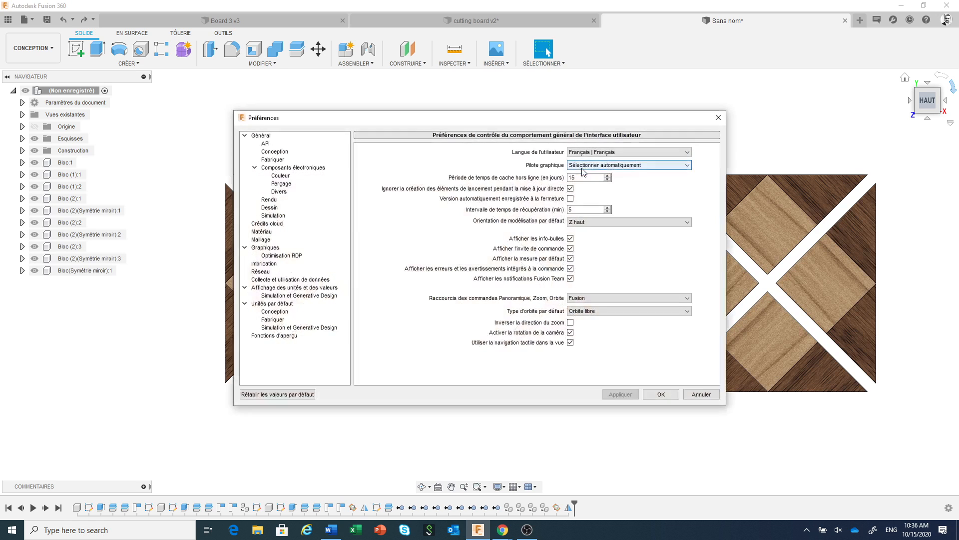
{"action": "left_click", "coordinate": [295, 152]}
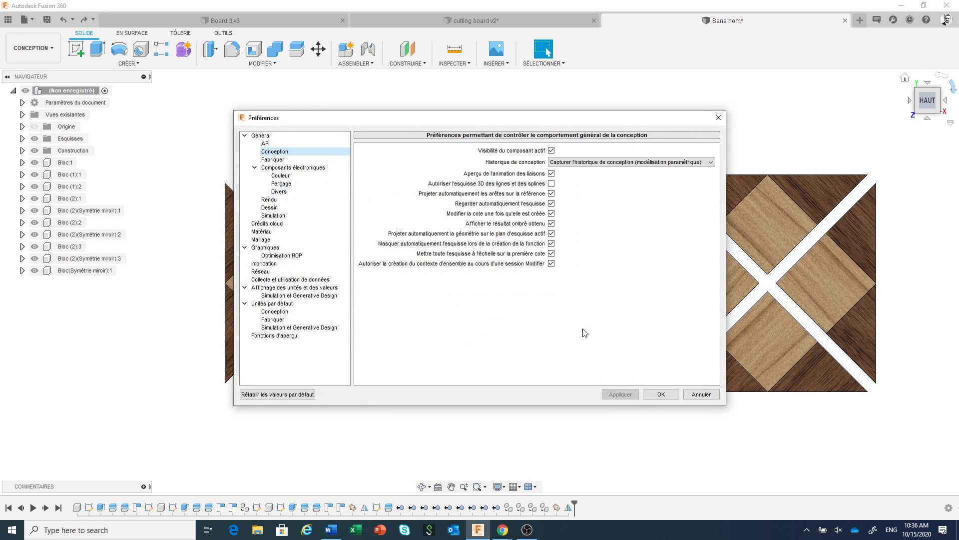
{"action": "left_click", "coordinate": [664, 395]}
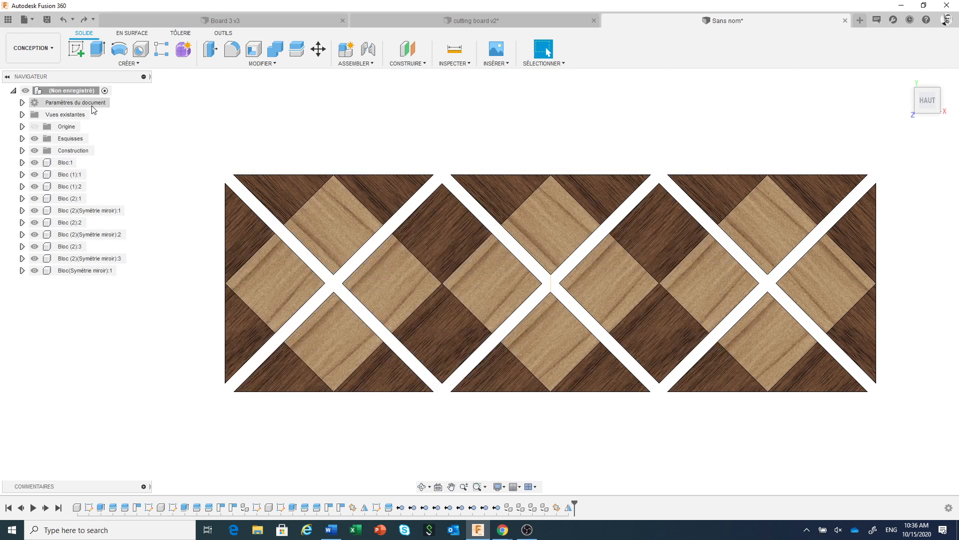
Create an internal standard component named Feuille under the root design, with activation enabled
{"action": "middle_click_drag", "start_coordinate": [375, 141], "coordinate": [319, 120]}
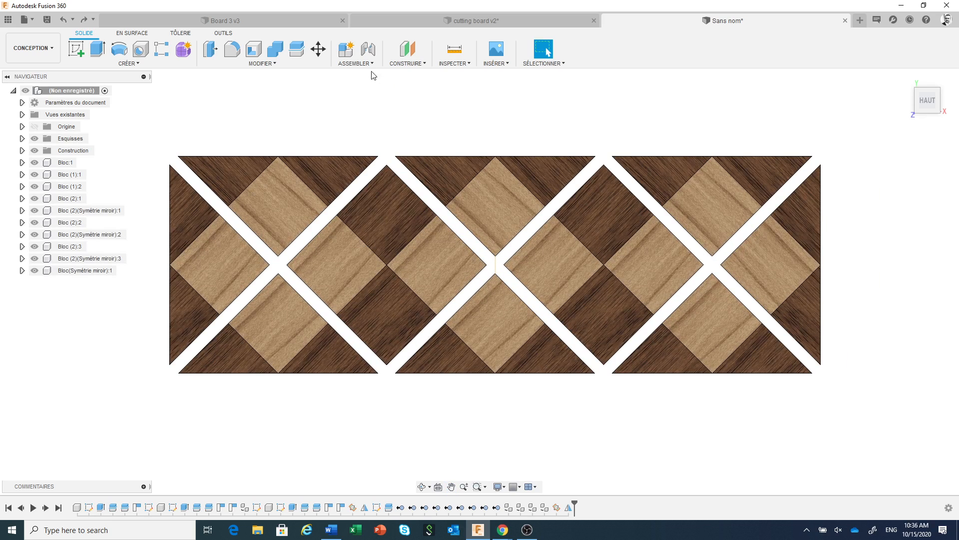
{"action": "left_click", "coordinate": [345, 49]}
{"action": "double_click", "coordinate": [773, 185]}
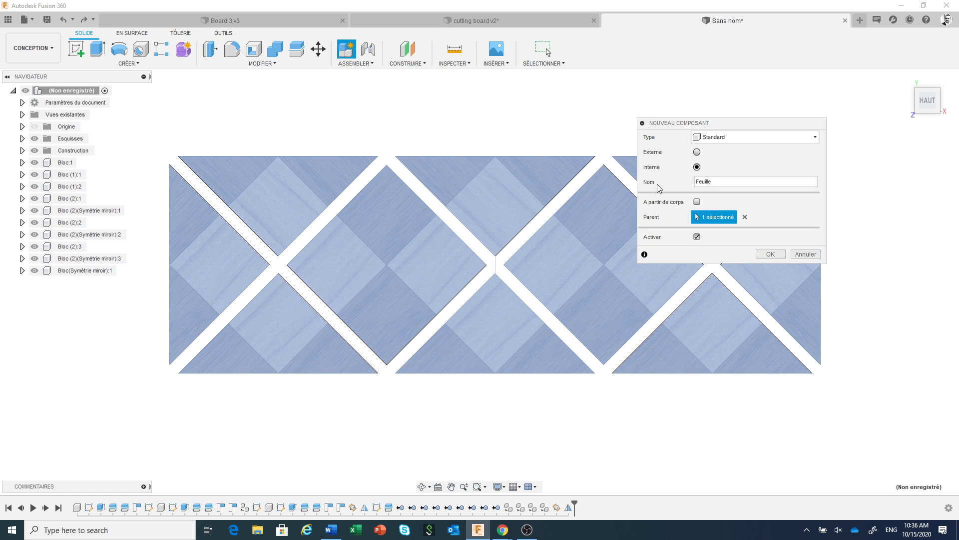
{"action": "left_click", "coordinate": [772, 255]}
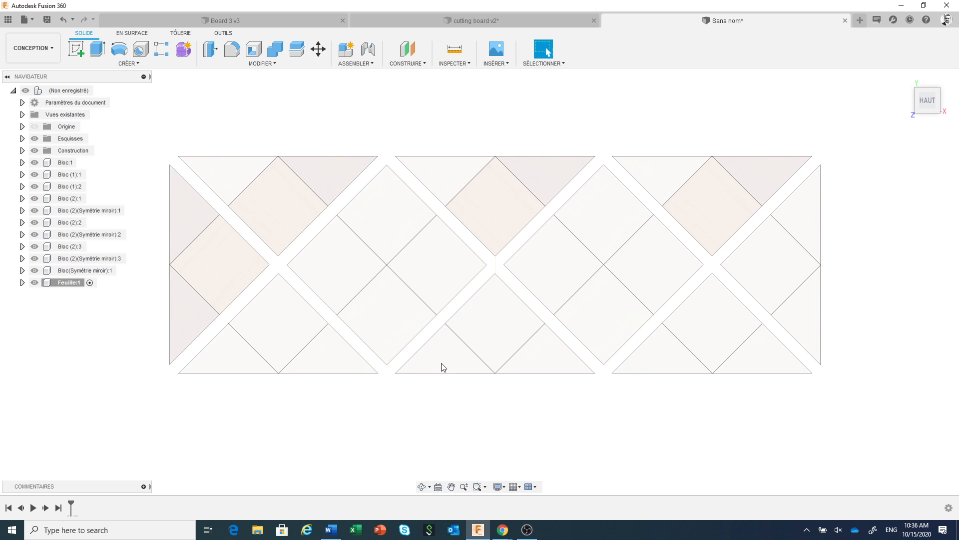
Create a sketch in the Feuille component on the horizontal XY origin plane
{"action": "left_click", "coordinate": [76, 49]}
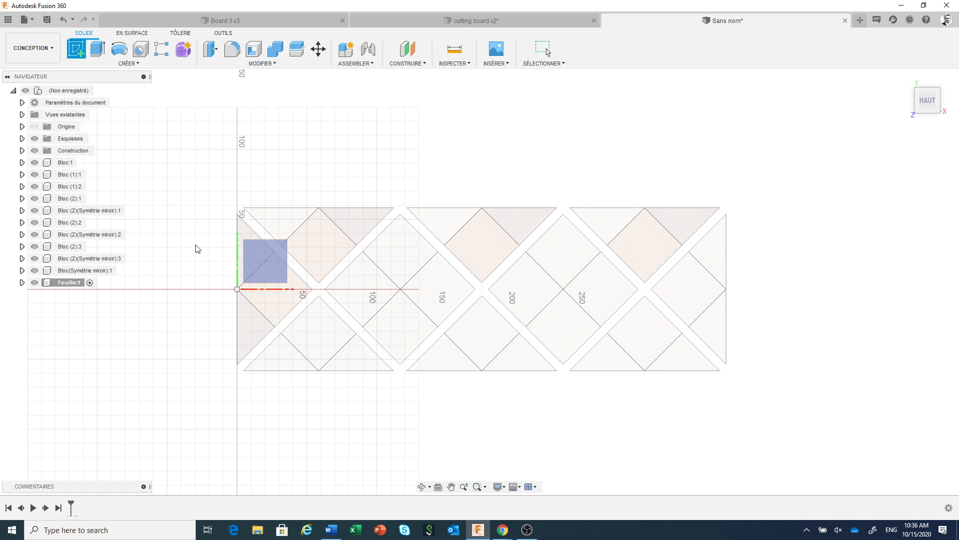
{"action": "left_click", "coordinate": [264, 264]}
{"action": "middle_click_drag", "start_coordinate": [259, 215], "coordinate": [122, 140]}
{"action": "scroll", "coordinate": [416, 370], "scroll_direction": "down", "scroll_amount": 2}
{"action": "mouse_move", "coordinate": [445, 363]}
{"action": "middle_mouse_down"}
{"action": "mouse_move", "coordinate": [416, 373]}
{"action": "mouse_move", "coordinate": [404, 407]}
{"action": "mouse_move", "coordinate": [467, 420]}
{"action": "mouse_move", "coordinate": [399, 434]}
{"action": "middle_mouse_up"}
{"action": "scroll", "coordinate": [411, 403], "scroll_direction": "up", "scroll_amount": 4}
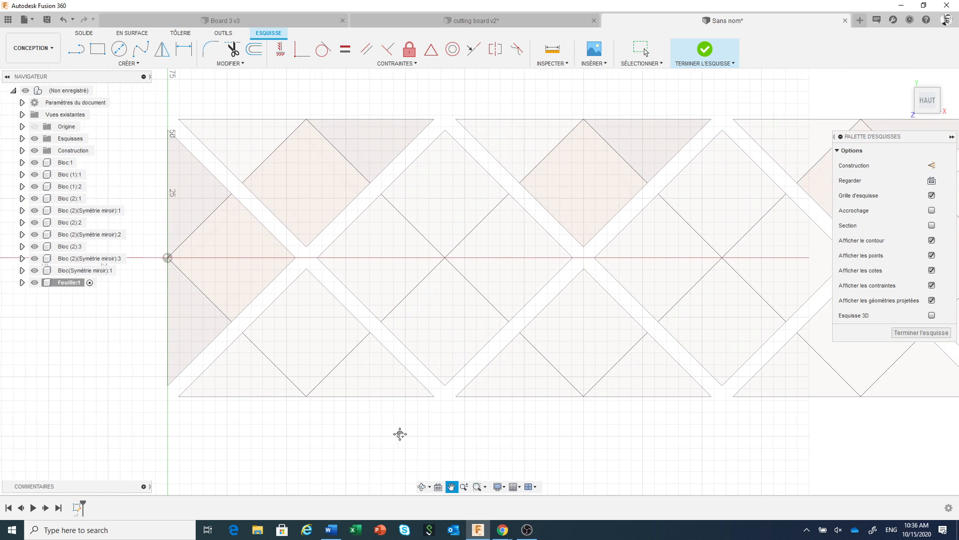
Sketch a two-point rectangle about 175 mm wide from the board's lower-left corner to the top midpoint of the second upper block
{"action": "left_click", "coordinate": [99, 50]}
{"action": "scroll", "coordinate": [179, 405], "scroll_direction": "up", "scroll_amount": 2}
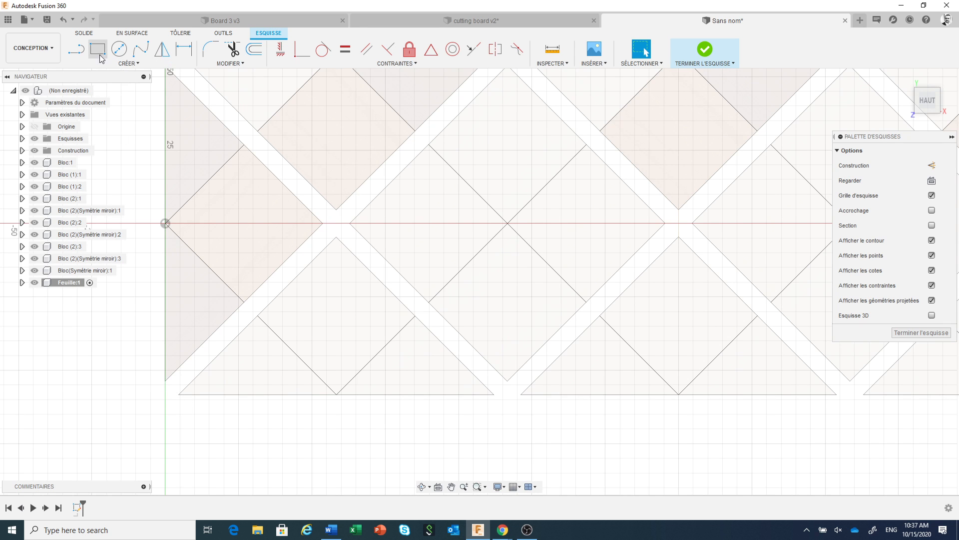
{"action": "key", "text": "r"}
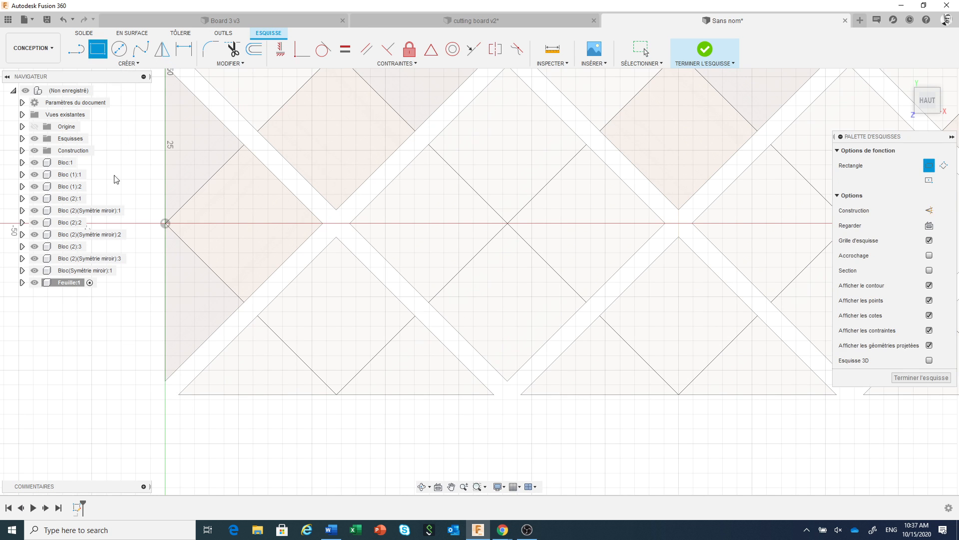
{"action": "left_click", "coordinate": [165, 394]}
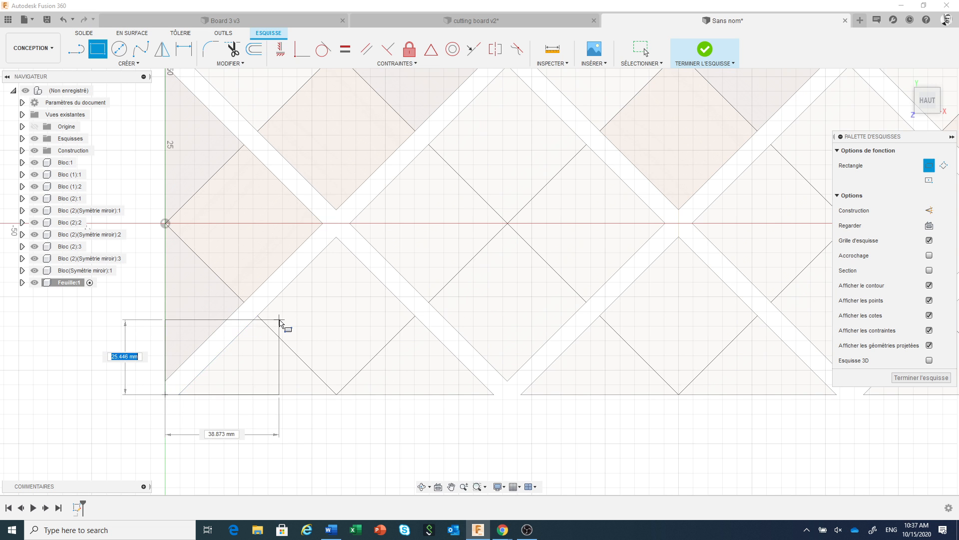
{"action": "scroll", "coordinate": [280, 324], "scroll_direction": "down", "scroll_amount": 2}
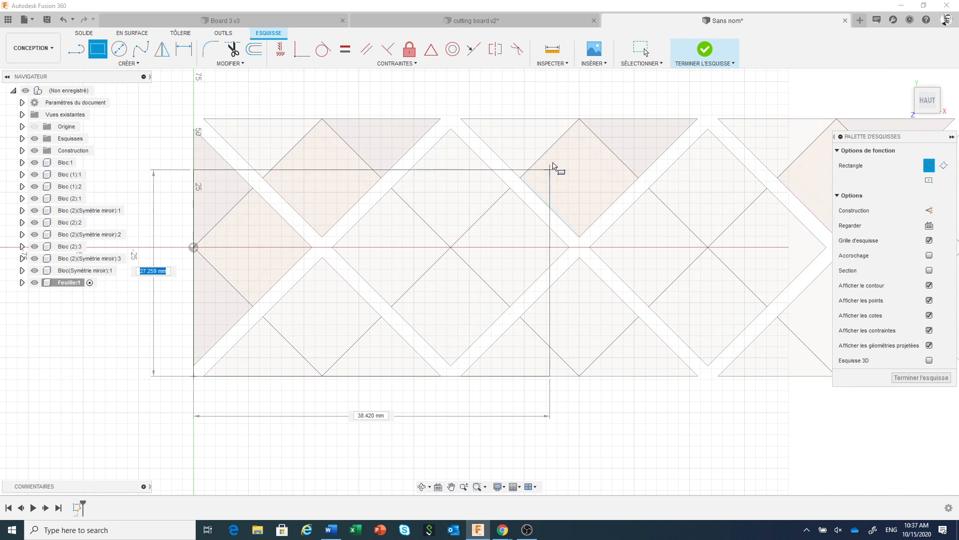
{"action": "left_click", "coordinate": [579, 119]}
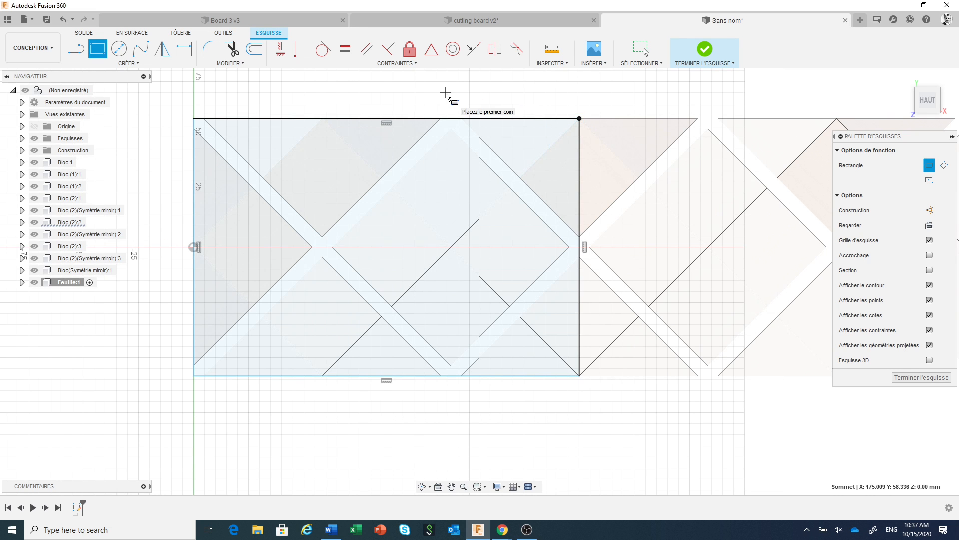
{"action": "key", "text": "Escape"}
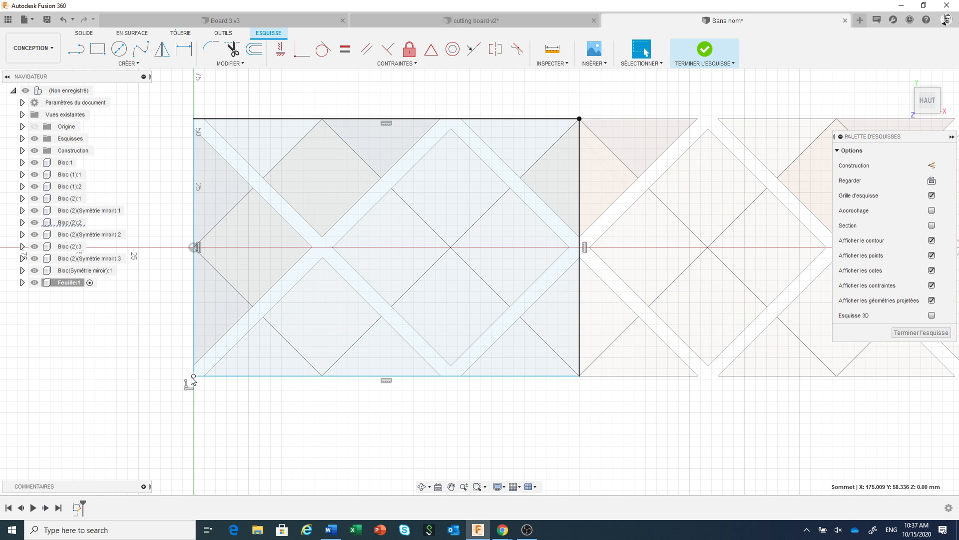
Align the rectangle's lower-left corner vertically with the sketch origin using a horizontal/vertical constraint
{"action": "scroll", "coordinate": [193, 379], "scroll_direction": "up", "scroll_amount": 4}
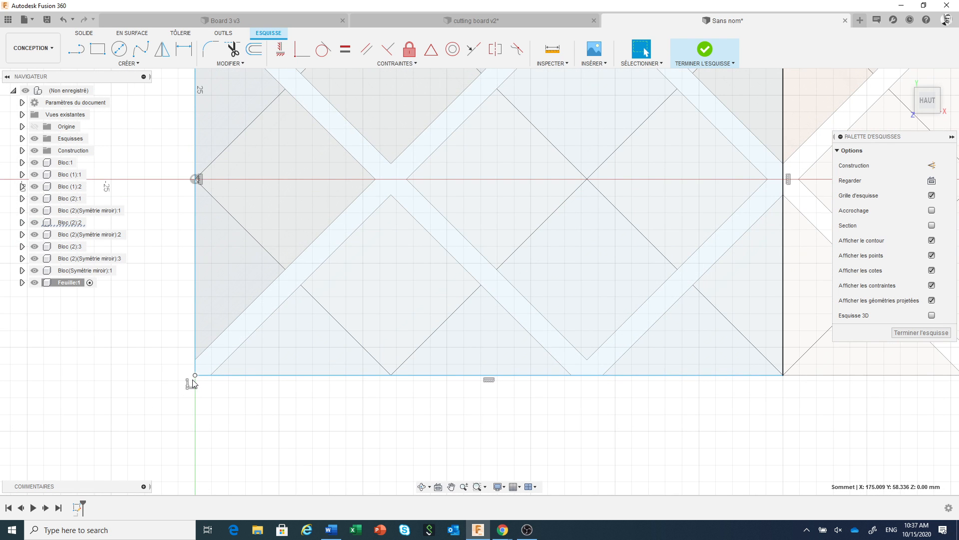
{"action": "scroll", "coordinate": [193, 380], "scroll_direction": "up", "scroll_amount": 2}
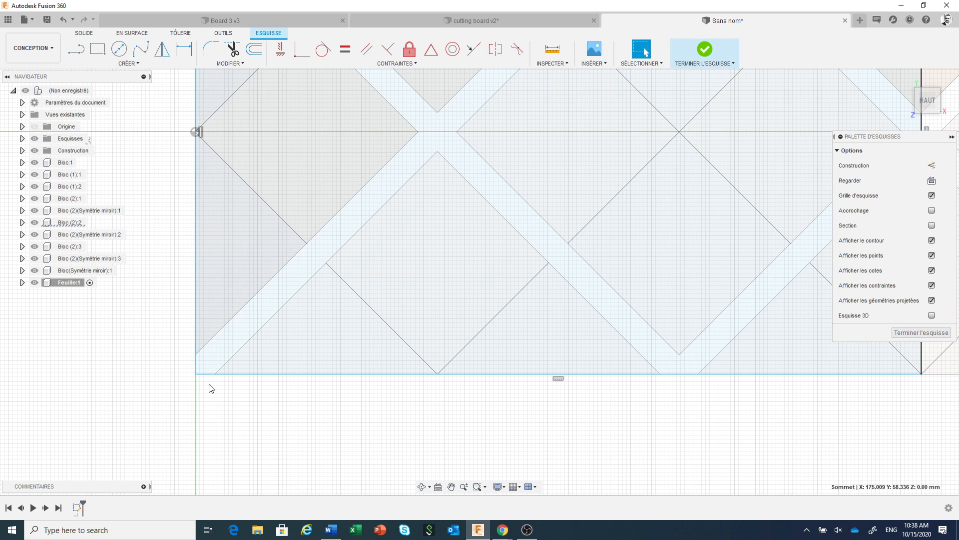
{"action": "scroll", "coordinate": [218, 384], "scroll_direction": "down", "scroll_amount": 2}
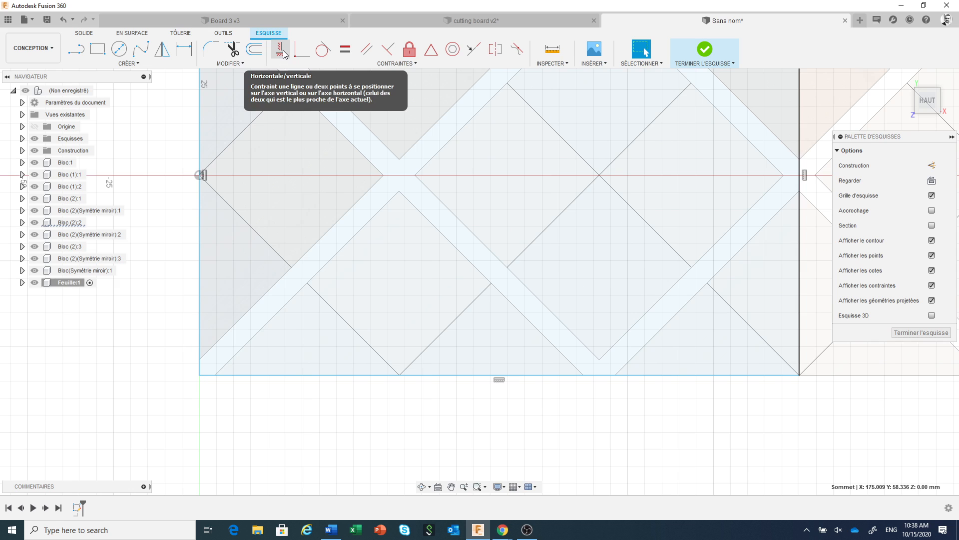
{"action": "left_click", "coordinate": [281, 50]}
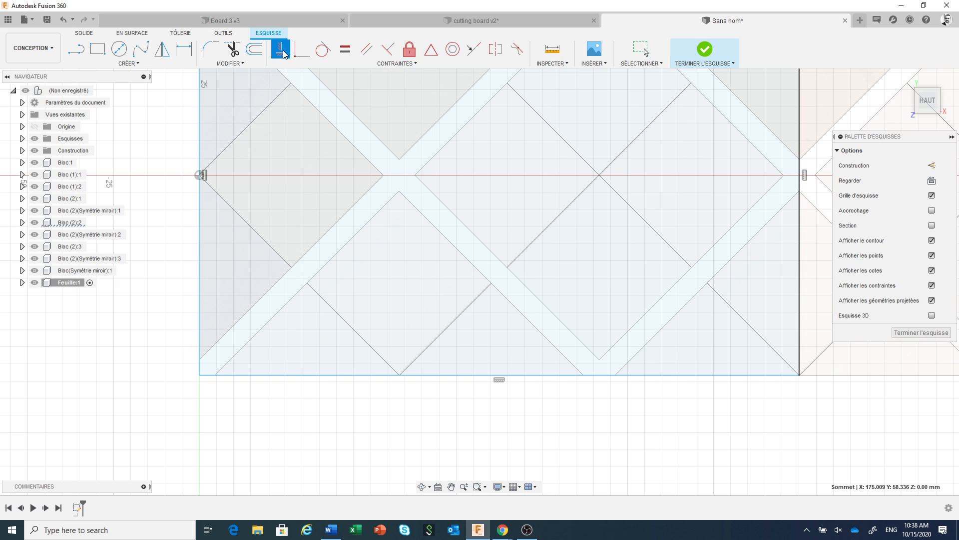
{"action": "left_click", "coordinate": [200, 376]}
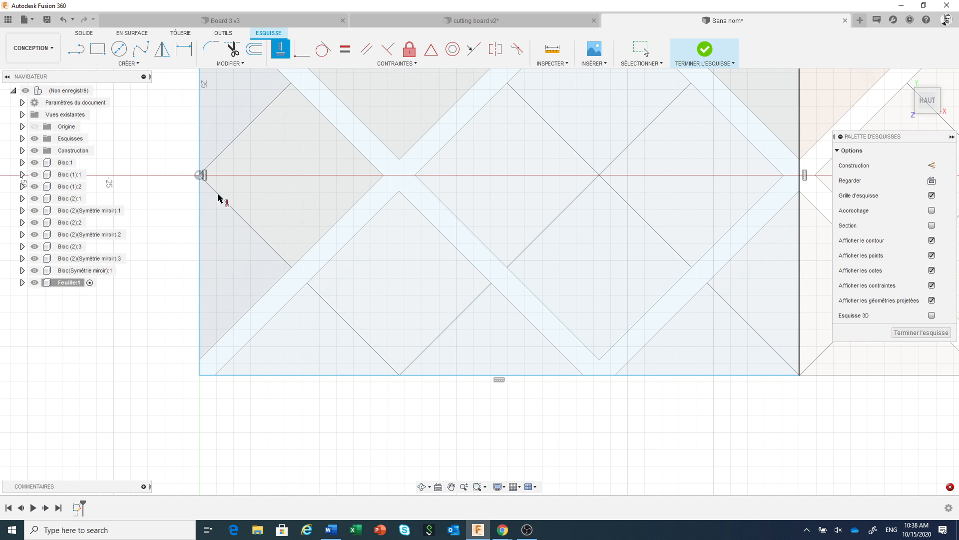
{"action": "left_click", "coordinate": [199, 175]}
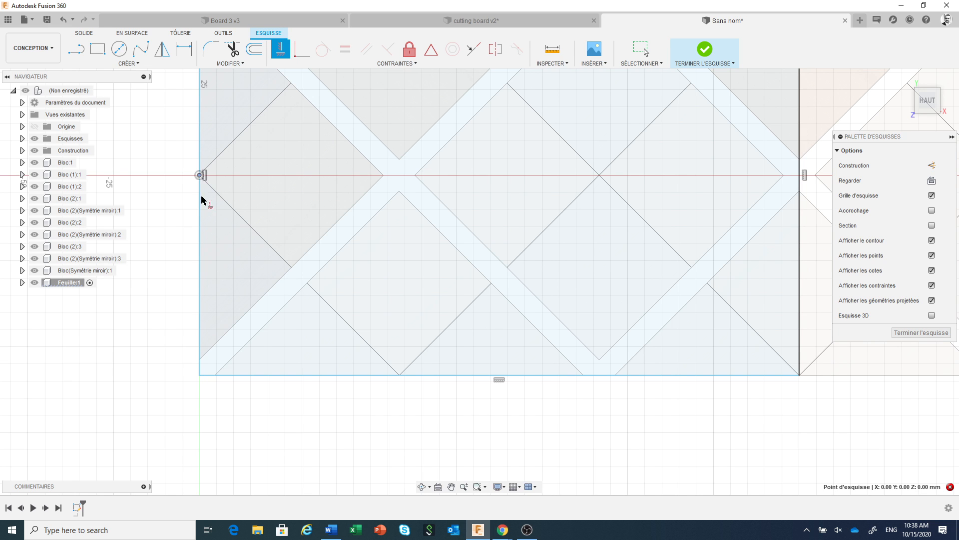
{"action": "left_click", "coordinate": [199, 375]}
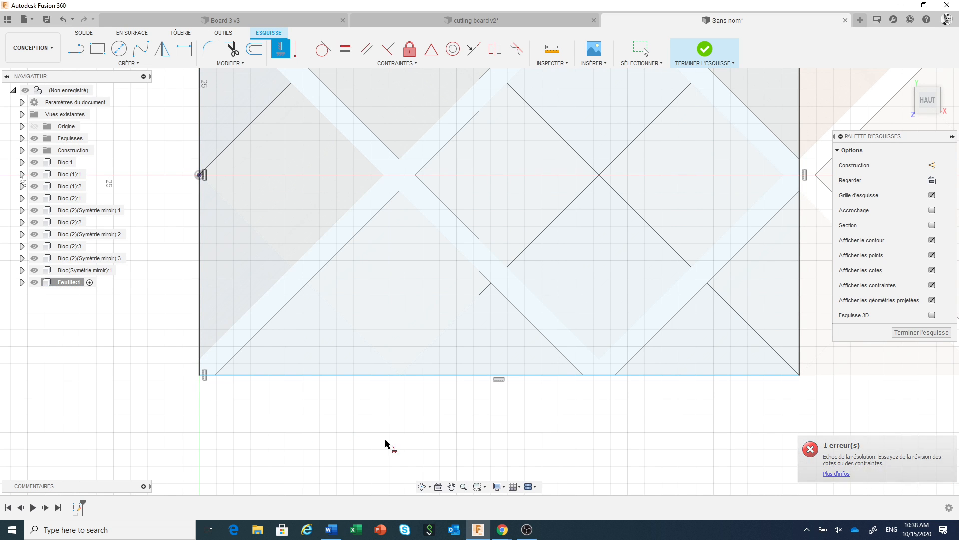
Constrain the rectangle's bottom edge coincident with the bottom vertex where the first lower block's pieces meet
{"action": "left_click", "coordinate": [302, 49]}
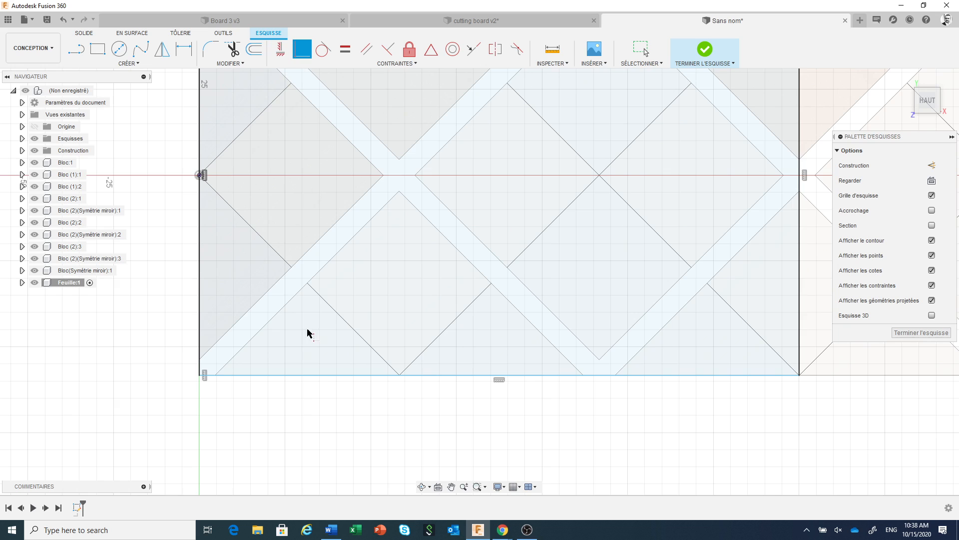
{"action": "left_click", "coordinate": [351, 376]}
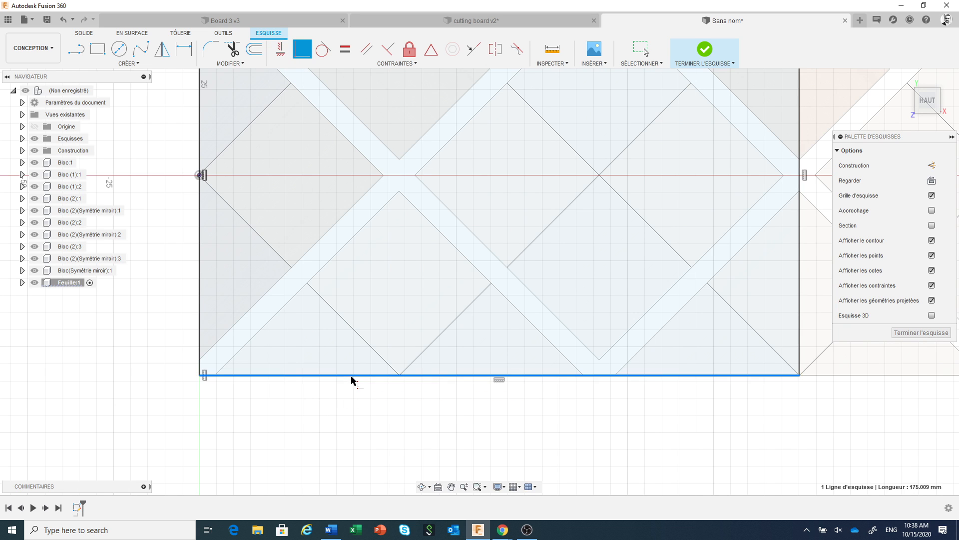
{"action": "left_click", "coordinate": [400, 378]}
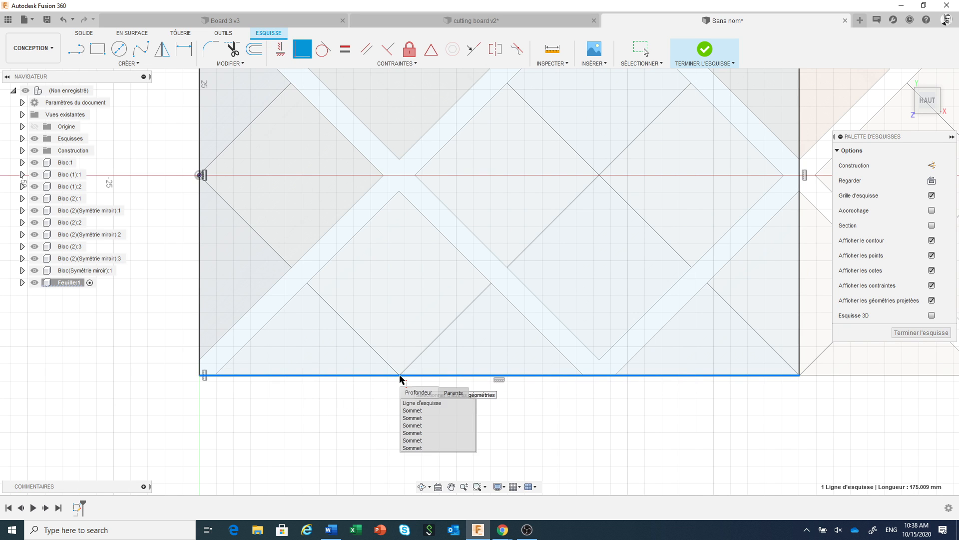
{"action": "left_click", "coordinate": [418, 411]}
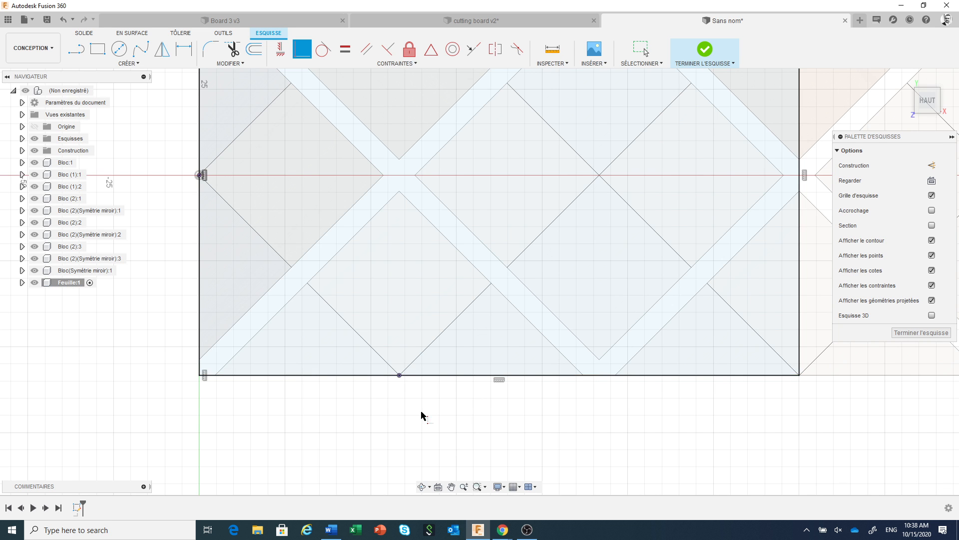
{"action": "scroll", "coordinate": [409, 413], "scroll_direction": "down", "scroll_amount": 3}
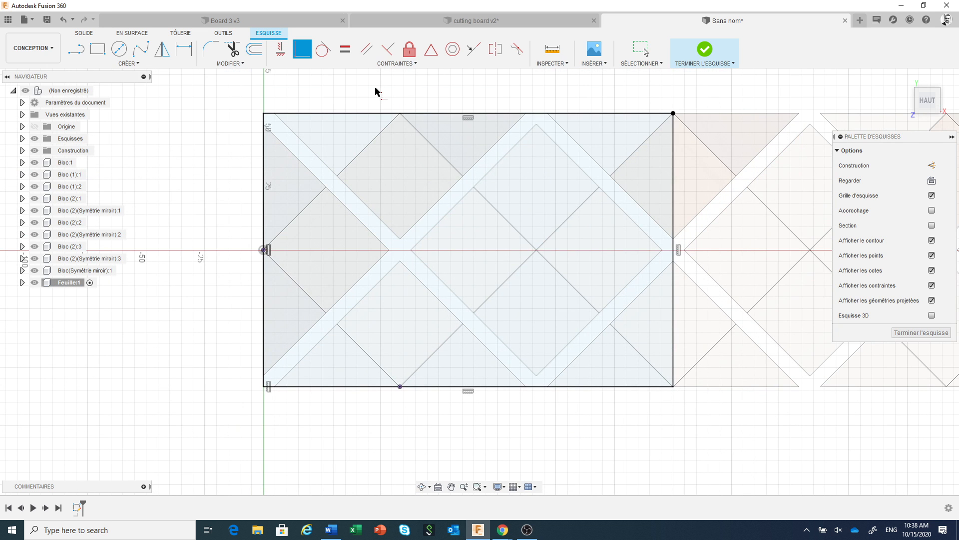
{"action": "key", "text": "Escape"}
Sketch a rectangle 6.5 mm high and about 102 mm wide above the large rectangle, starting from its upper-left corner
{"action": "middle_click_drag", "start_coordinate": [329, 92], "coordinate": [308, 143]}
{"action": "key", "text": "r"}
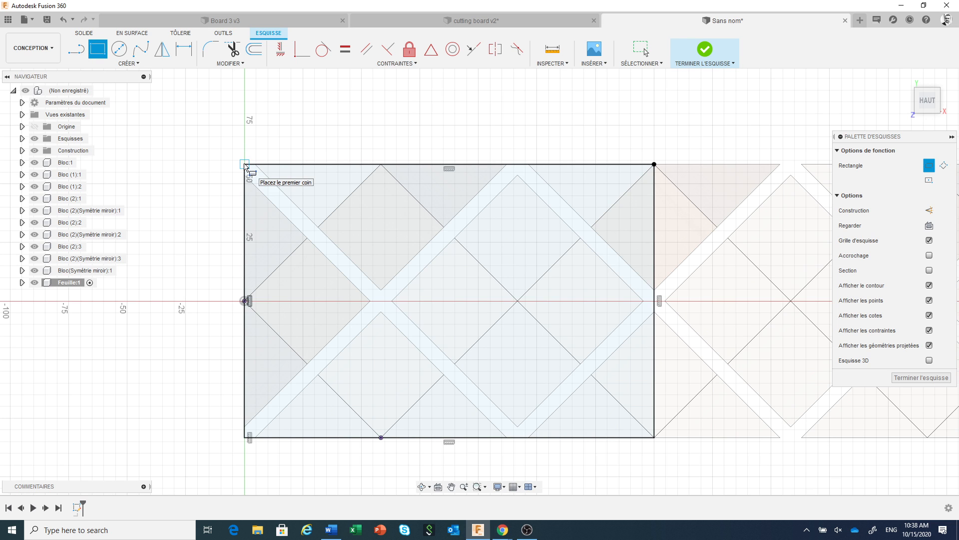
{"action": "left_click", "coordinate": [245, 164]}
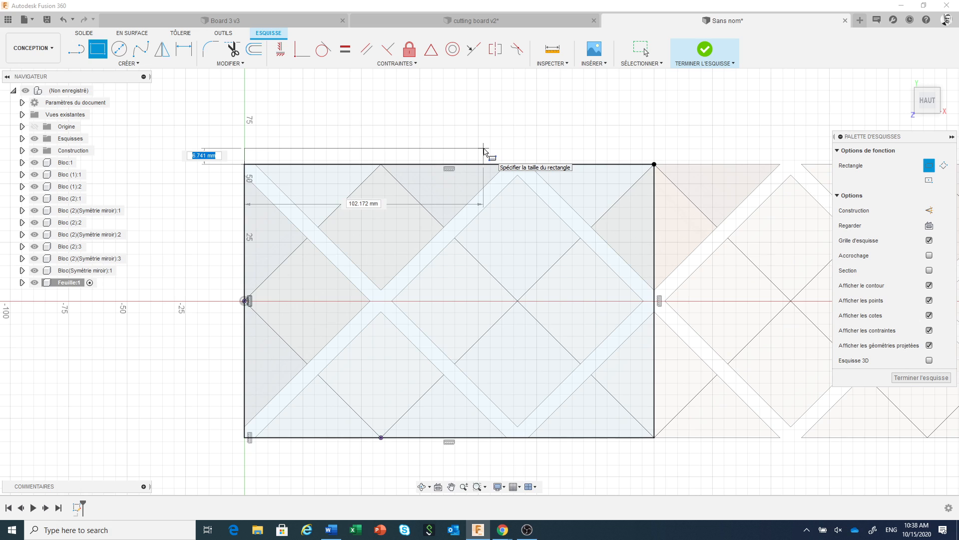
{"action": "type", "text": "6.5"}
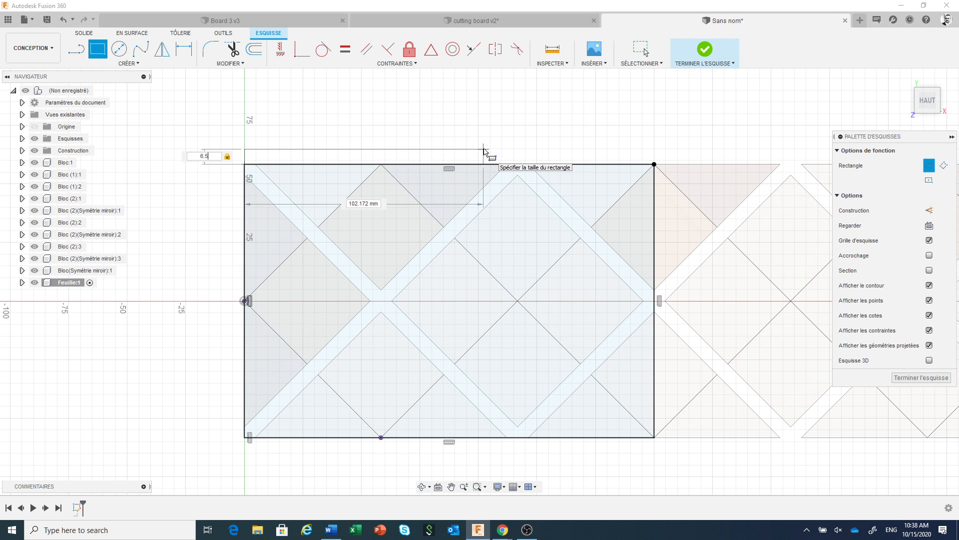
{"action": "left_click", "coordinate": [484, 150]}
{"action": "key", "text": "Escape"}
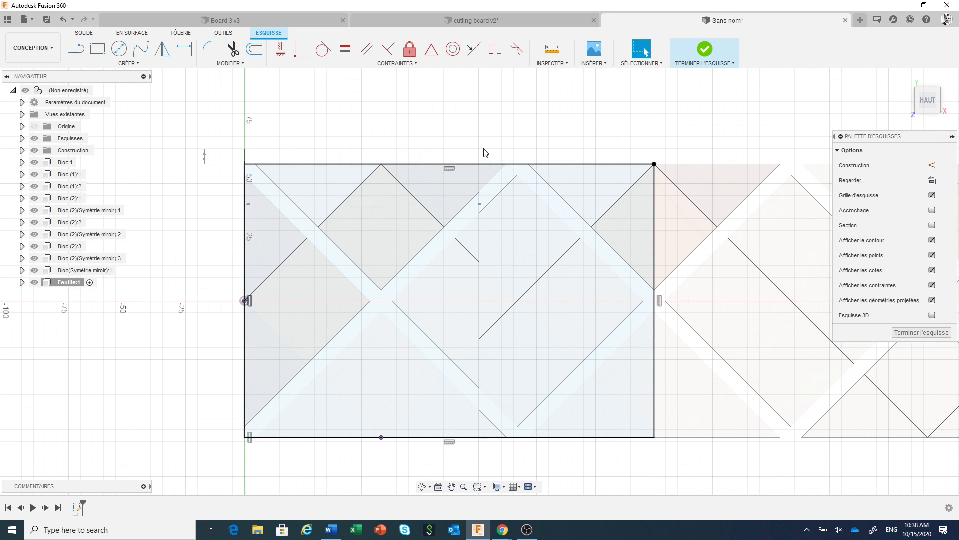
Align the upper strip's free top corner vertically with the large rectangle's upper-right corner using a horizontal/vertical constraint
{"action": "left_click", "coordinate": [280, 48]}
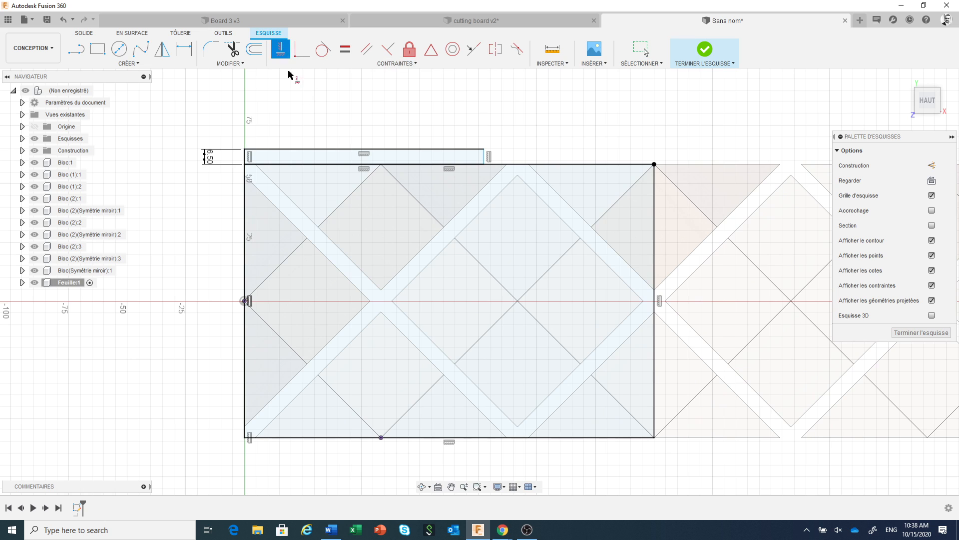
{"action": "left_click", "coordinate": [485, 150]}
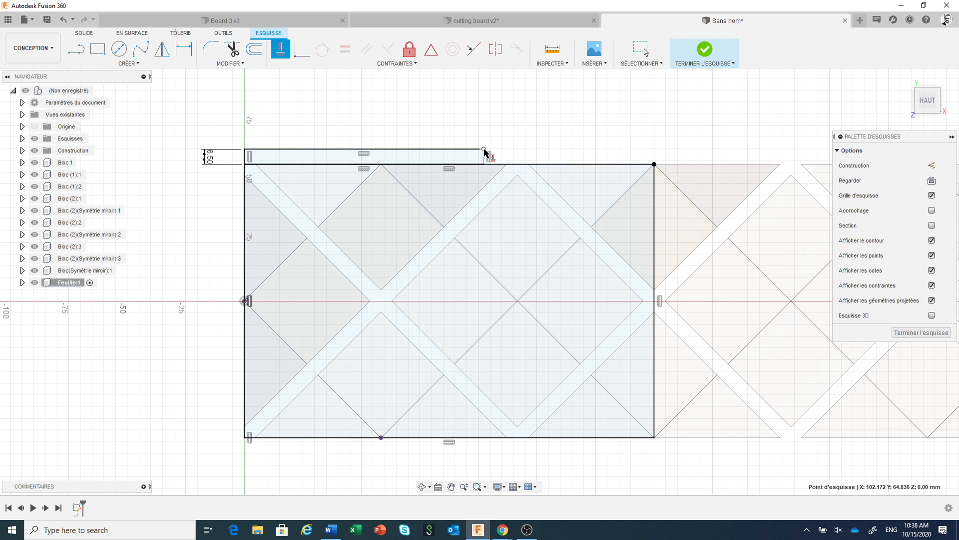
{"action": "left_click", "coordinate": [654, 165]}
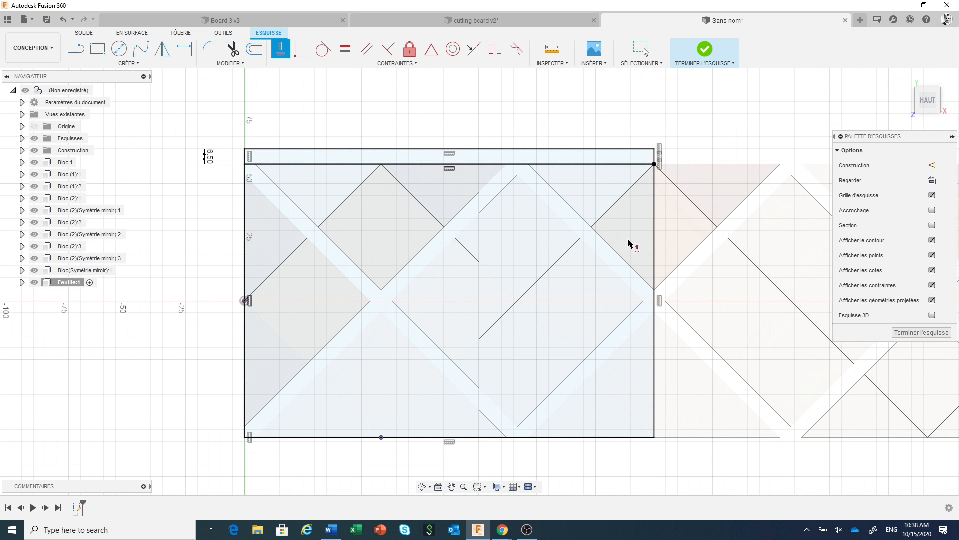
Sketch a two-point rectangle about 54 mm wide and 9.7 mm high below the large rectangle, starting from its lower-left corner
{"action": "scroll", "coordinate": [319, 429], "scroll_direction": "down", "scroll_amount": 2}
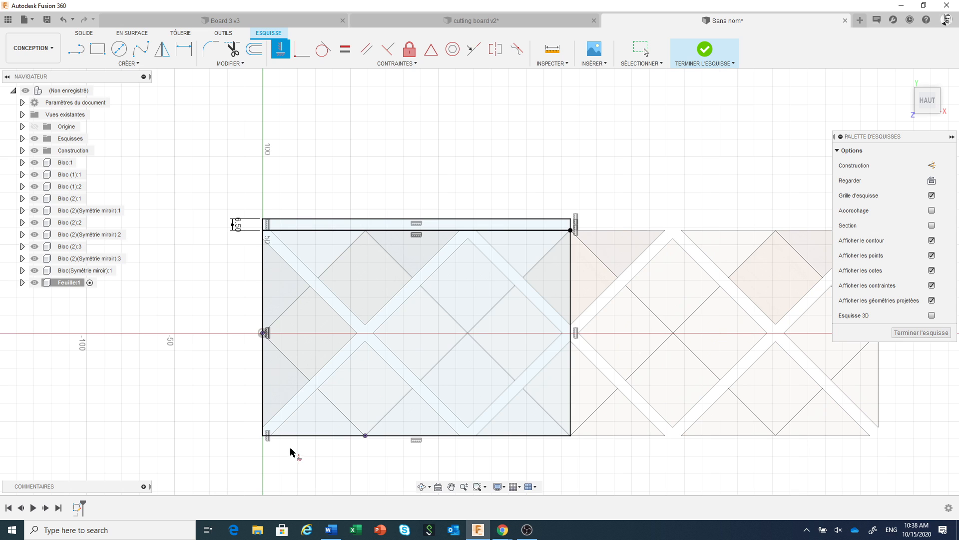
{"action": "scroll", "coordinate": [306, 414], "scroll_direction": "up", "scroll_amount": 3}
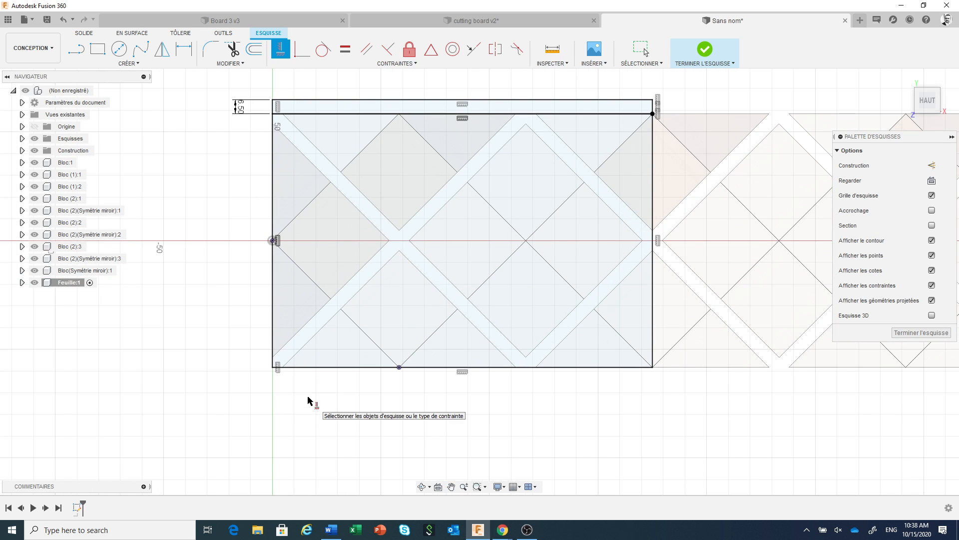
{"action": "left_click", "coordinate": [98, 49]}
{"action": "left_click", "coordinate": [271, 369]}
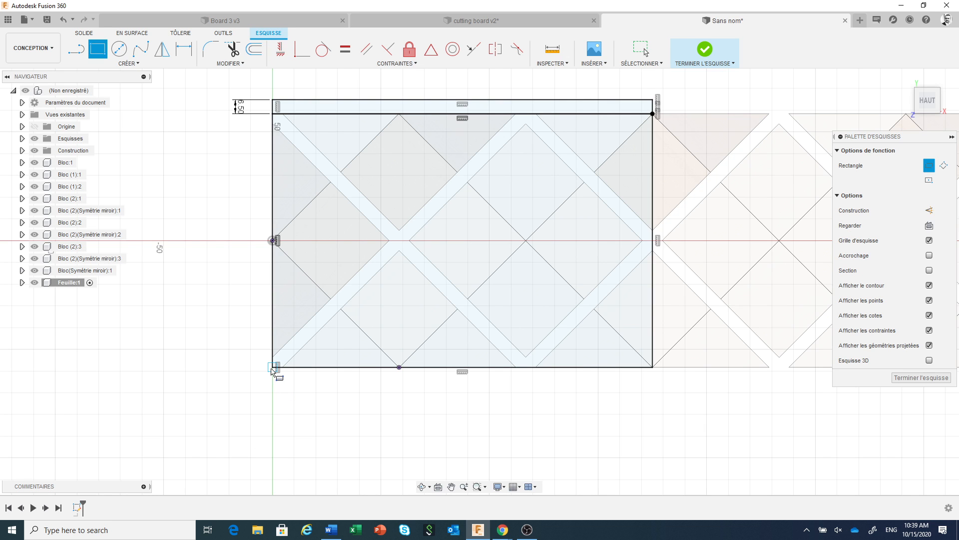
{"action": "left_click", "coordinate": [389, 389]}
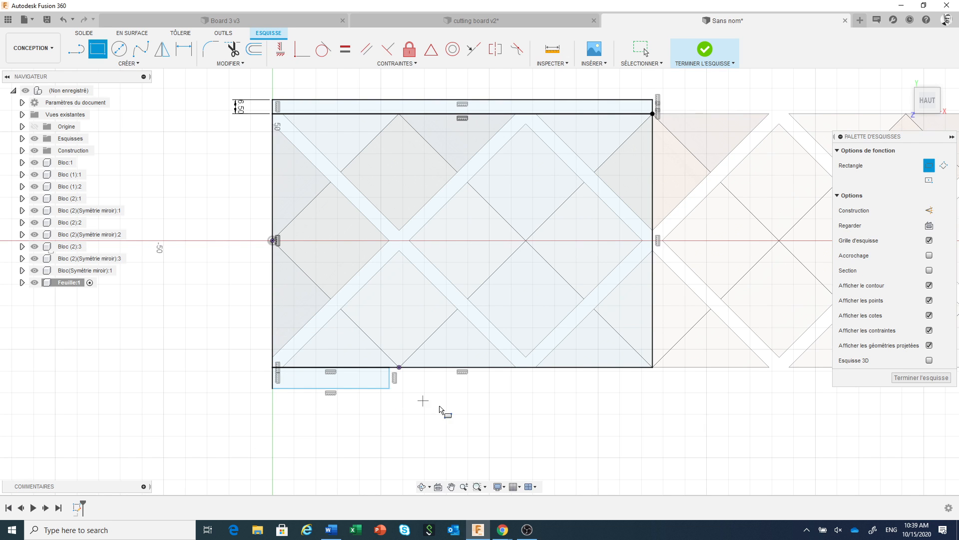
{"action": "right_click", "coordinate": [440, 406]}
{"action": "left_click", "coordinate": [482, 409]}
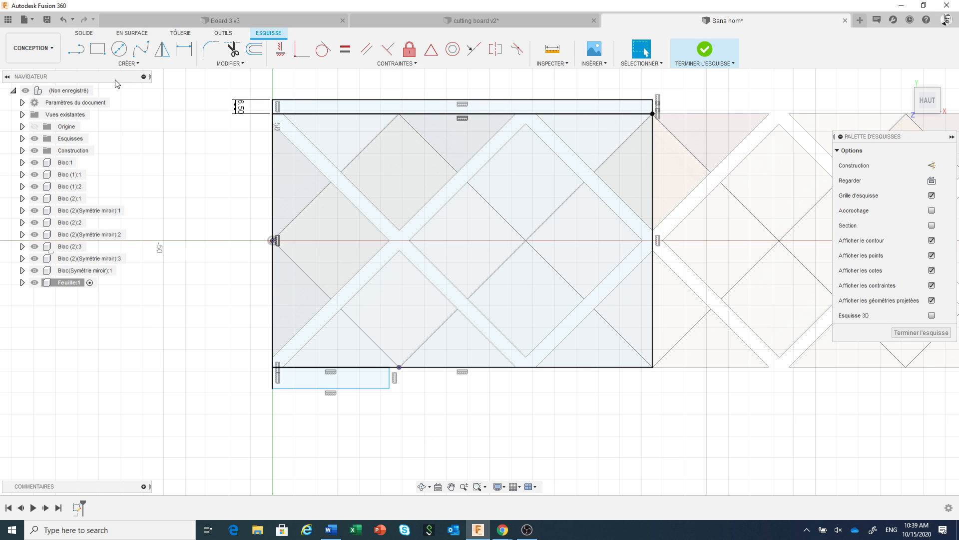
Dimension the lower strip's height by linking it to the upper strip's 6.50 mm height dimension
{"action": "left_click", "coordinate": [184, 49]}
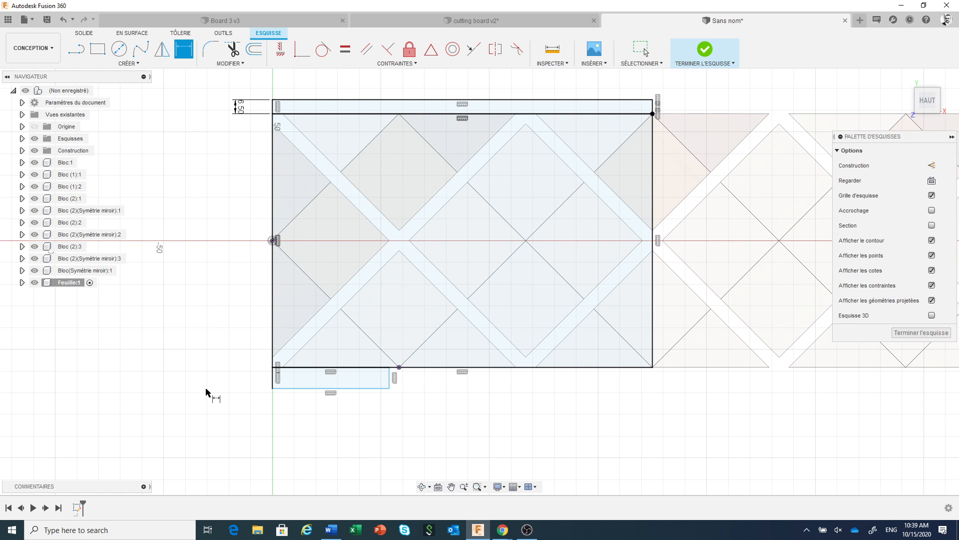
{"action": "left_click", "coordinate": [273, 379]}
{"action": "left_click", "coordinate": [231, 376]}
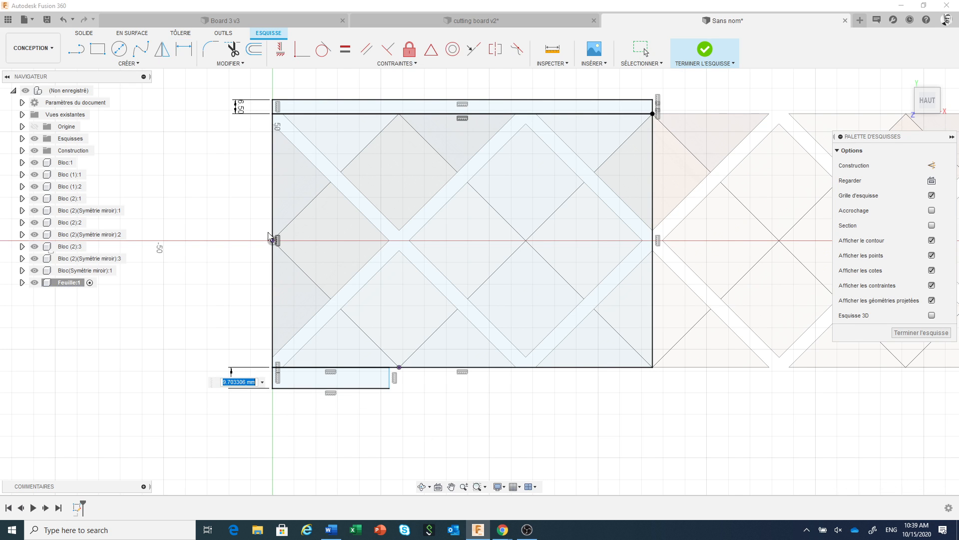
{"action": "left_click", "coordinate": [241, 107]}
{"action": "key", "text": "Return"}
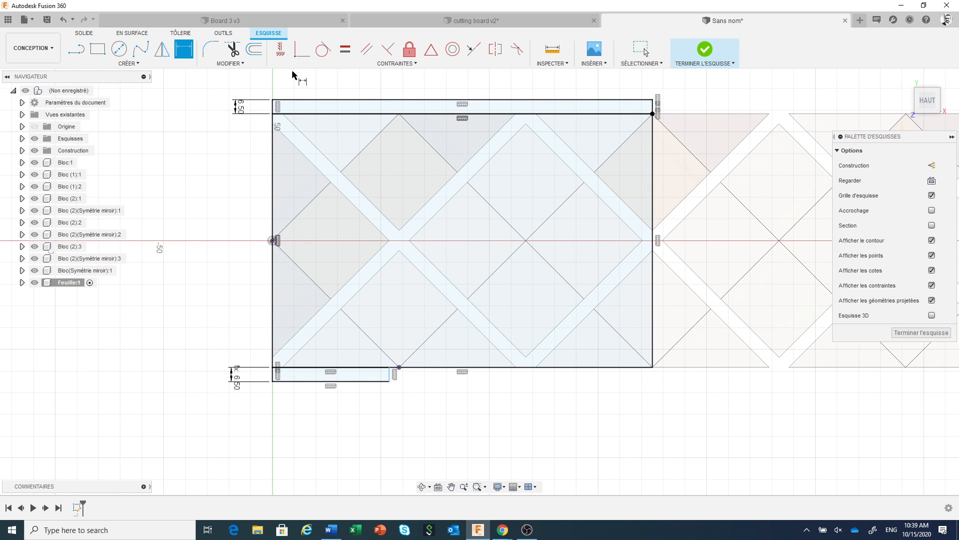
Align the lower strip's free bottom corner vertically with the large rectangle's lower-right corner using a horizontal/vertical constraint
{"action": "left_click", "coordinate": [280, 51]}
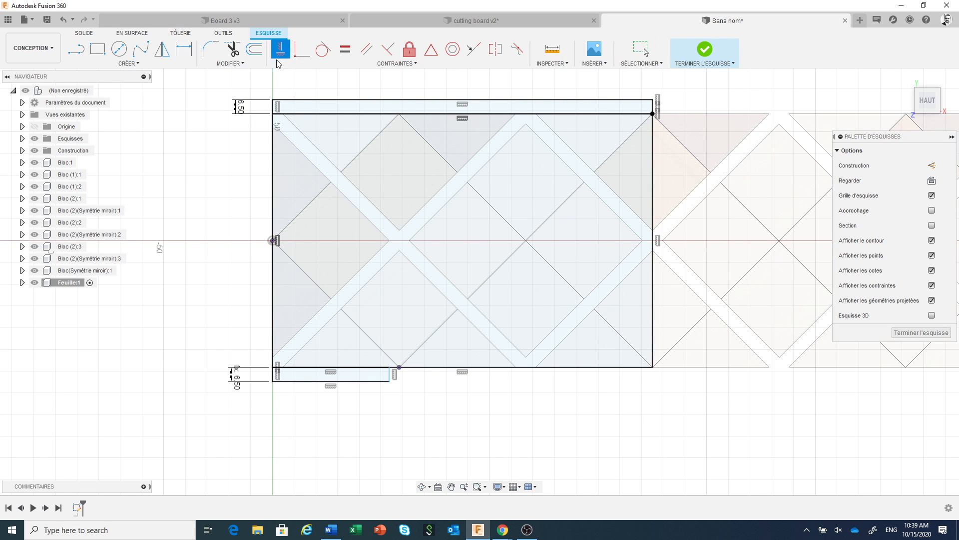
{"action": "left_click", "coordinate": [389, 381]}
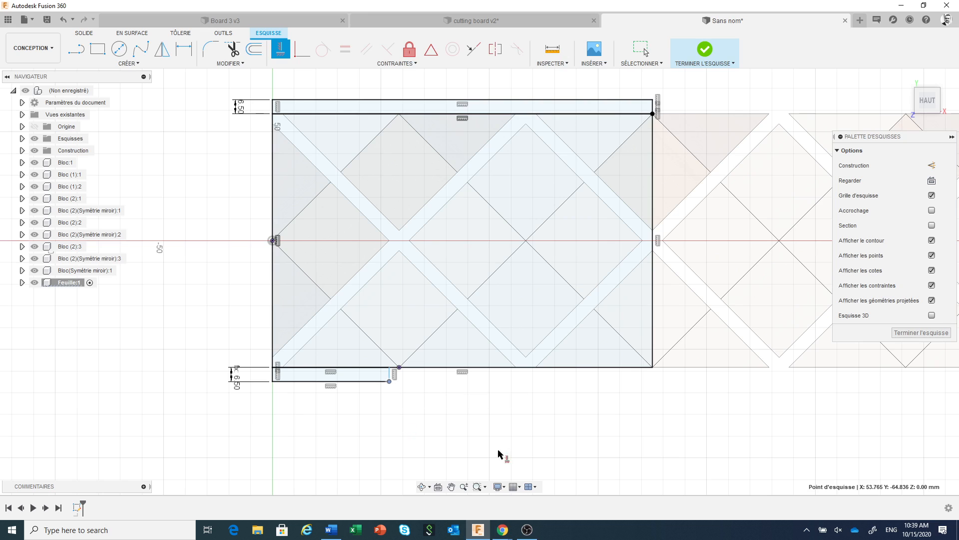
{"action": "left_click", "coordinate": [653, 368]}
{"action": "key", "text": "Escape"}
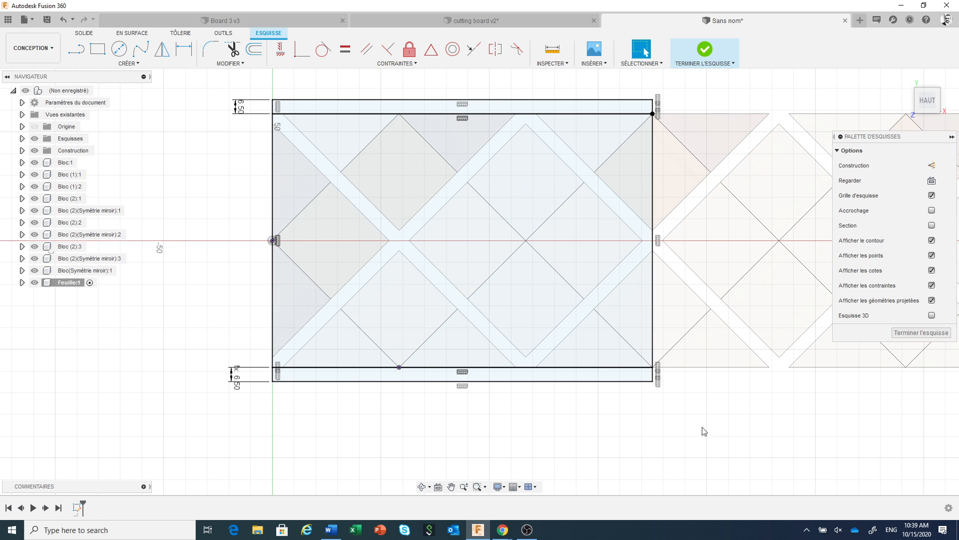
Sketch a diagonal line from the first block's upper vertex on the large rectangle's left edge down along the block edges to its bottom edge
{"action": "mouse_move", "coordinate": [599, 433]}
{"action": "middle_mouse_down"}
{"action": "mouse_move", "coordinate": [547, 429]}
{"action": "mouse_move", "coordinate": [522, 440]}
{"action": "middle_mouse_up"}
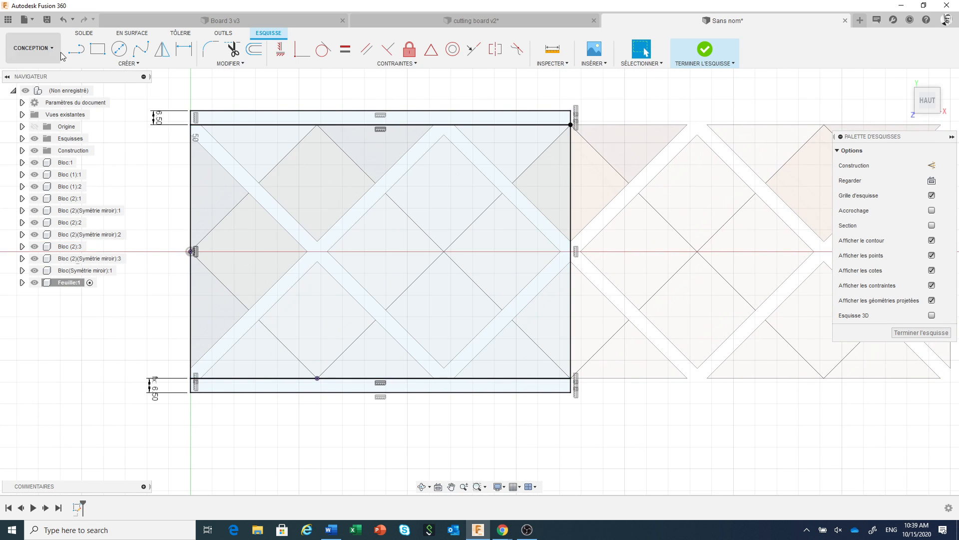
{"action": "left_click", "coordinate": [75, 49]}
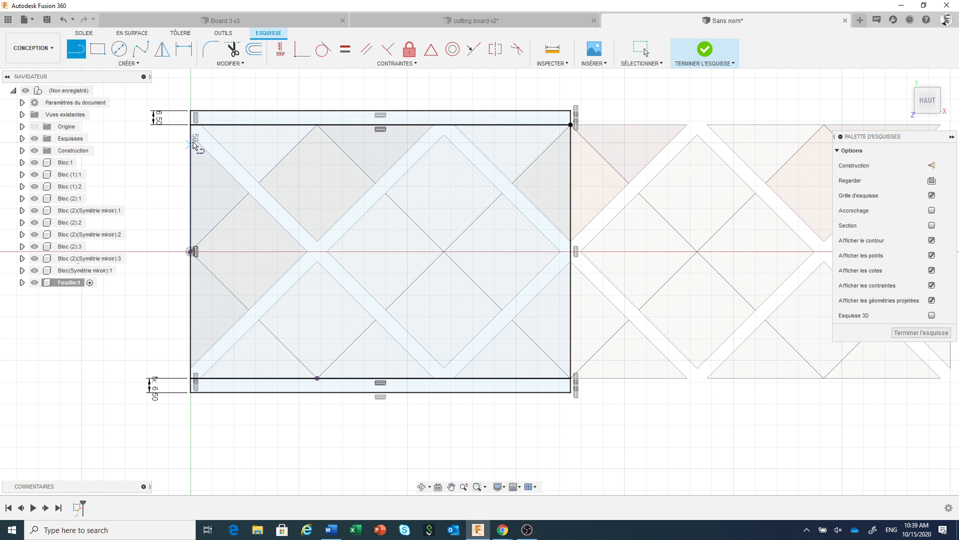
{"action": "left_click", "coordinate": [193, 140]}
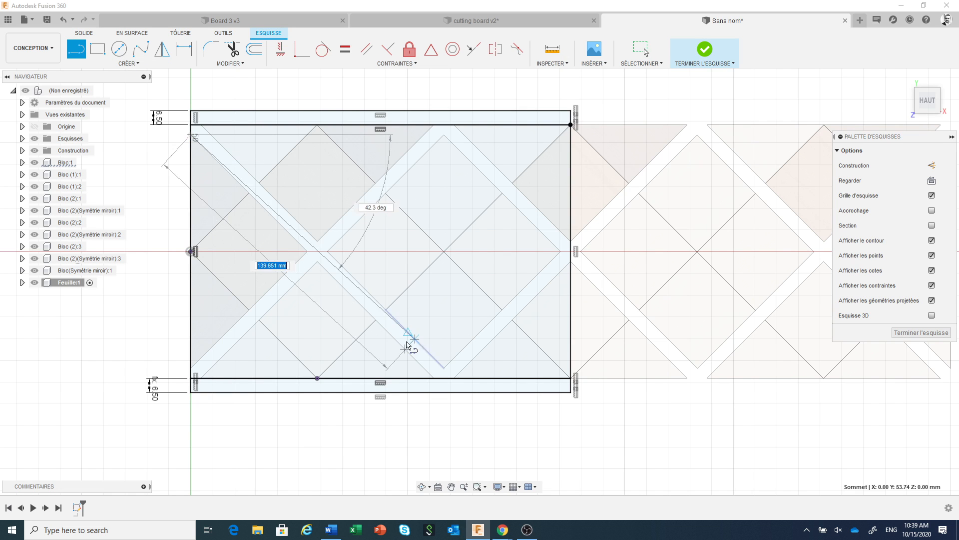
{"action": "left_click", "coordinate": [434, 378]}
Sketch two 76 mm diagonal lines along the corner blocks, from the large rectangle's bottom edge to its right edge and from there to its top edge
{"action": "right_click", "coordinate": [467, 415]}
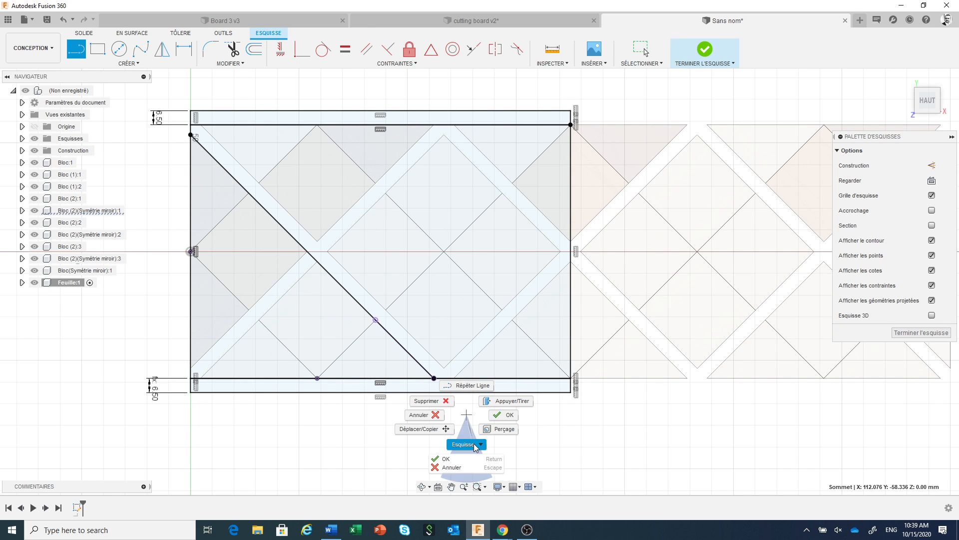
{"action": "left_click", "coordinate": [469, 390]}
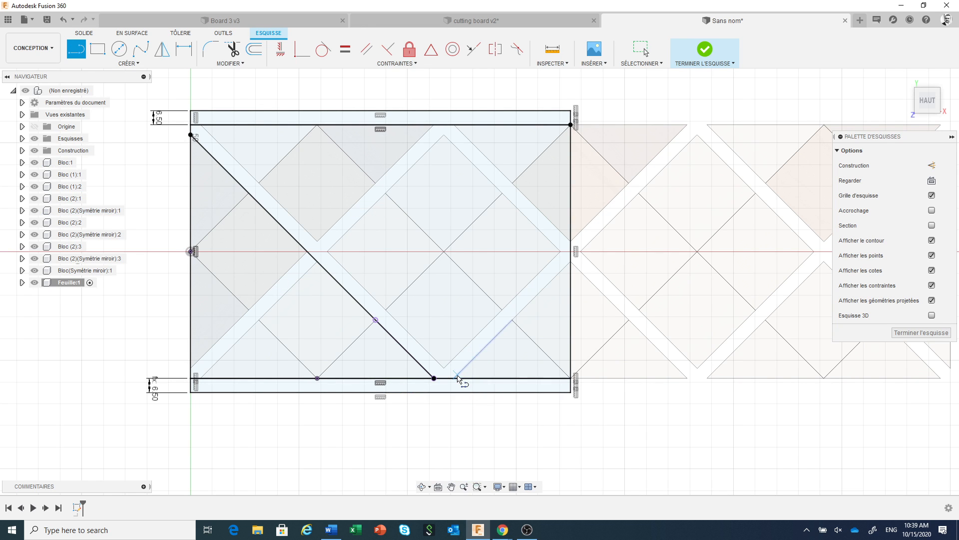
{"action": "left_click", "coordinate": [454, 379]}
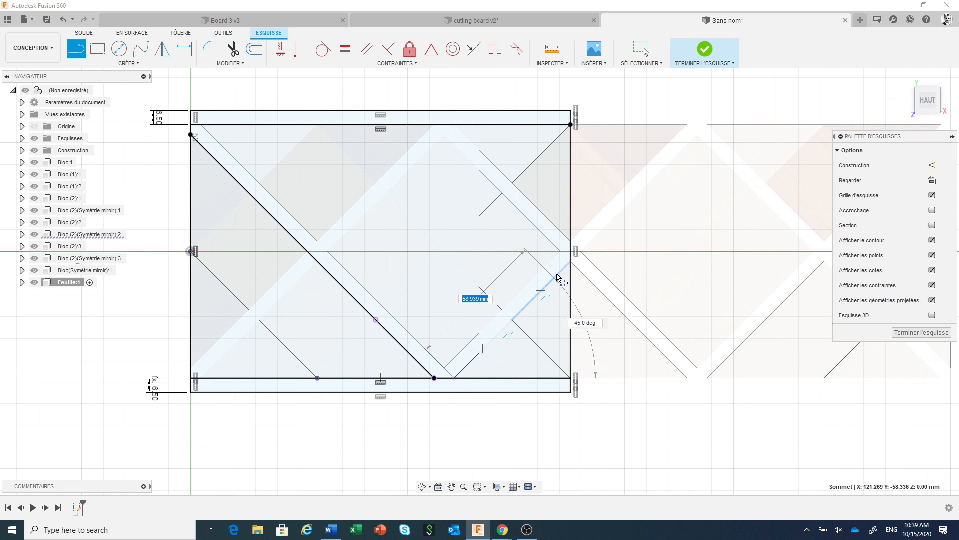
{"action": "double_click", "coordinate": [571, 262]}
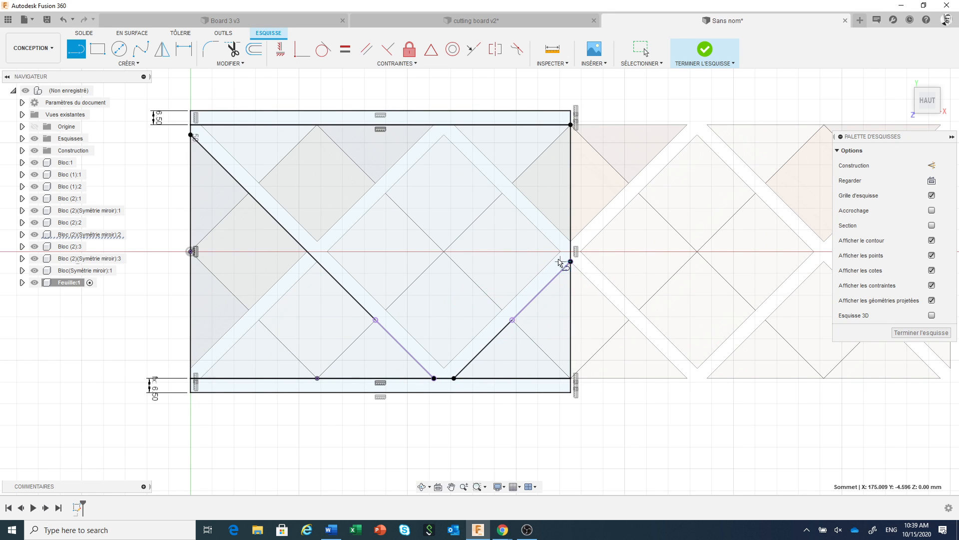
{"action": "right_click", "coordinate": [553, 234]}
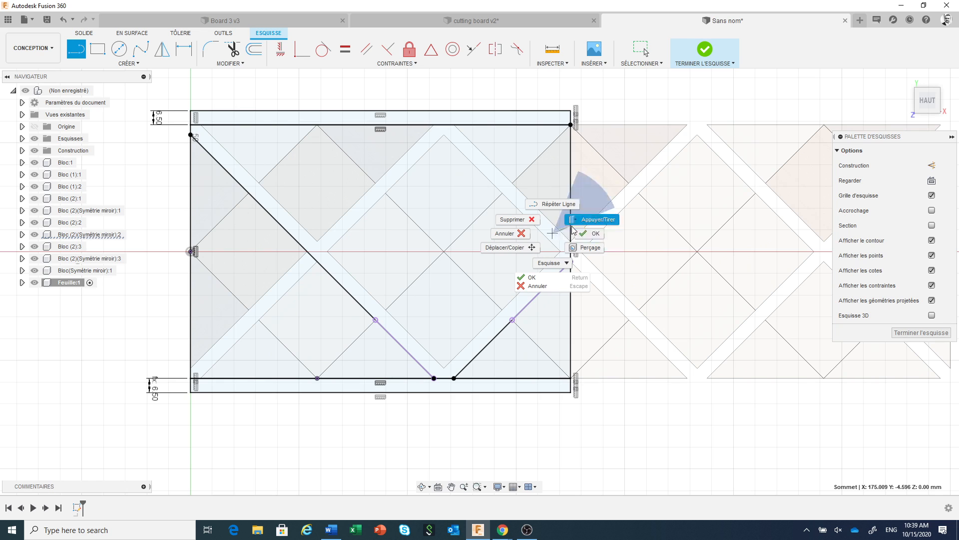
{"action": "left_click", "coordinate": [557, 206]}
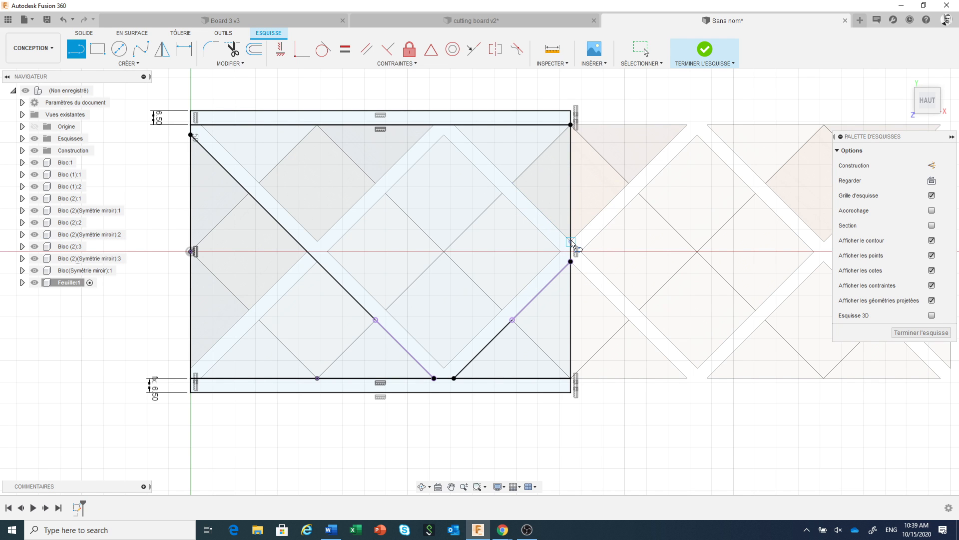
{"action": "left_click", "coordinate": [563, 235]}
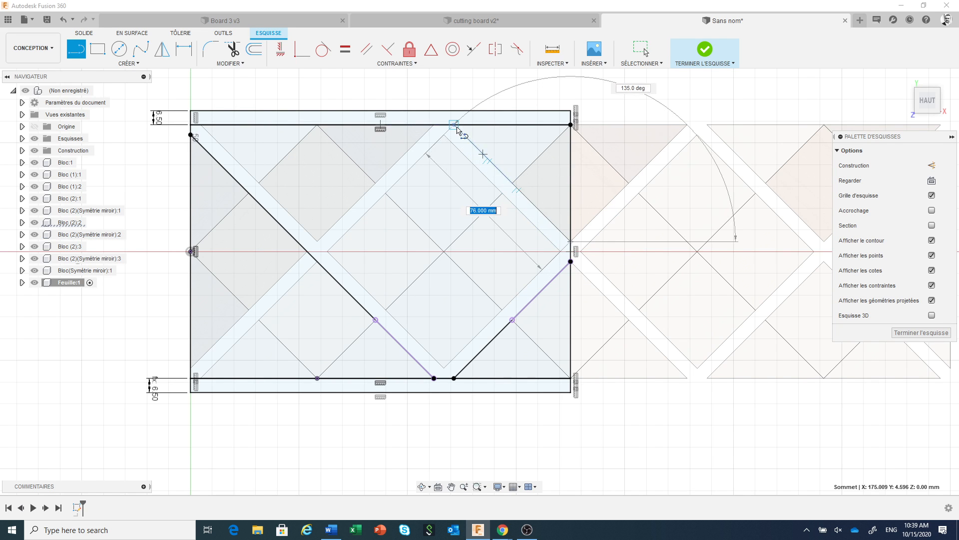
{"action": "left_click", "coordinate": [456, 131]}
Sketch a diagonal line from the middle upper block's corner on the top edge down to the first block's lower vertex on the left edge
{"action": "right_click", "coordinate": [475, 158]}
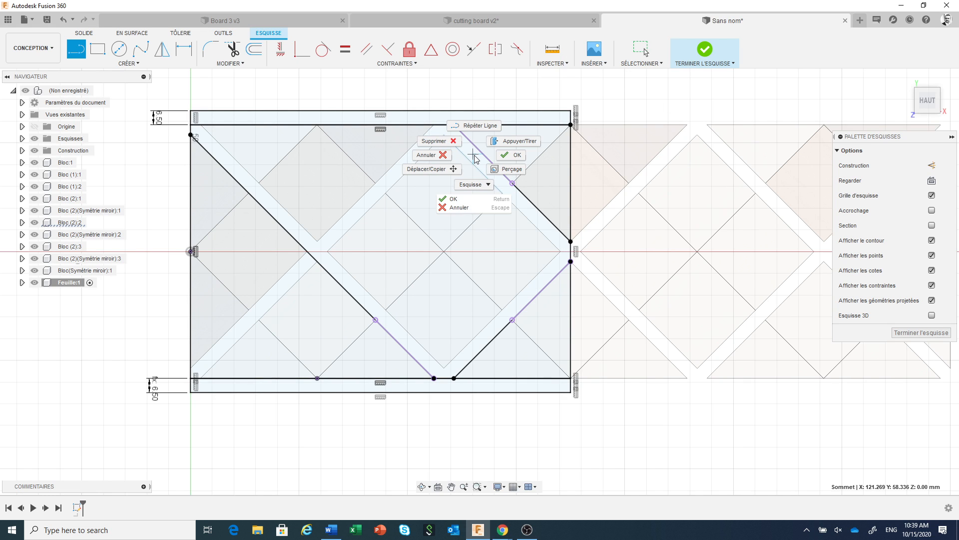
{"action": "left_click", "coordinate": [470, 126]}
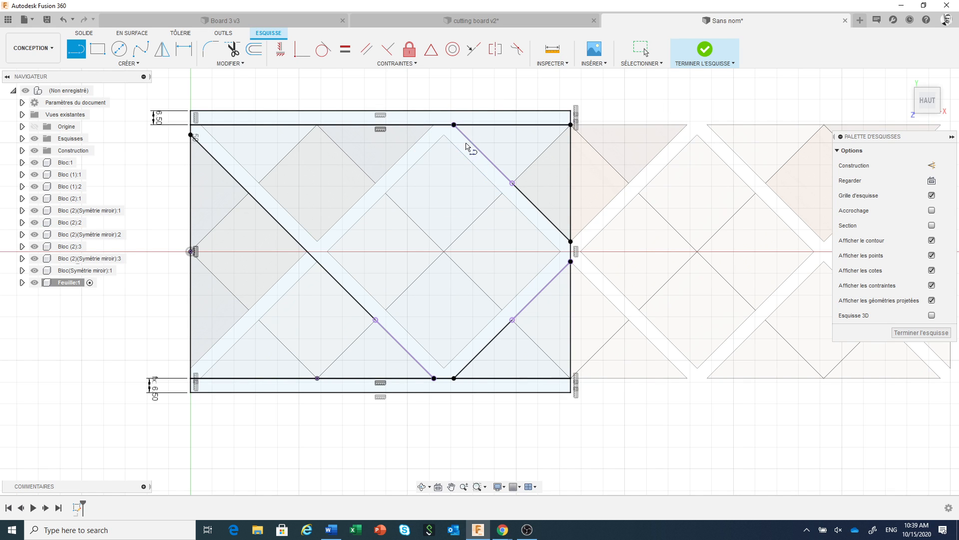
{"action": "left_click", "coordinate": [481, 153]}
{"action": "left_click", "coordinate": [433, 126]}
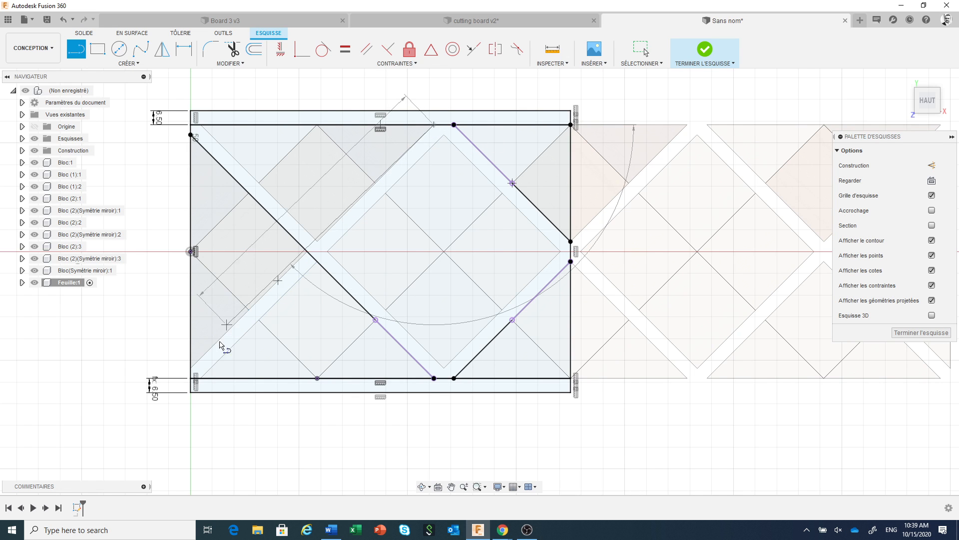
{"action": "left_click", "coordinate": [193, 370]}
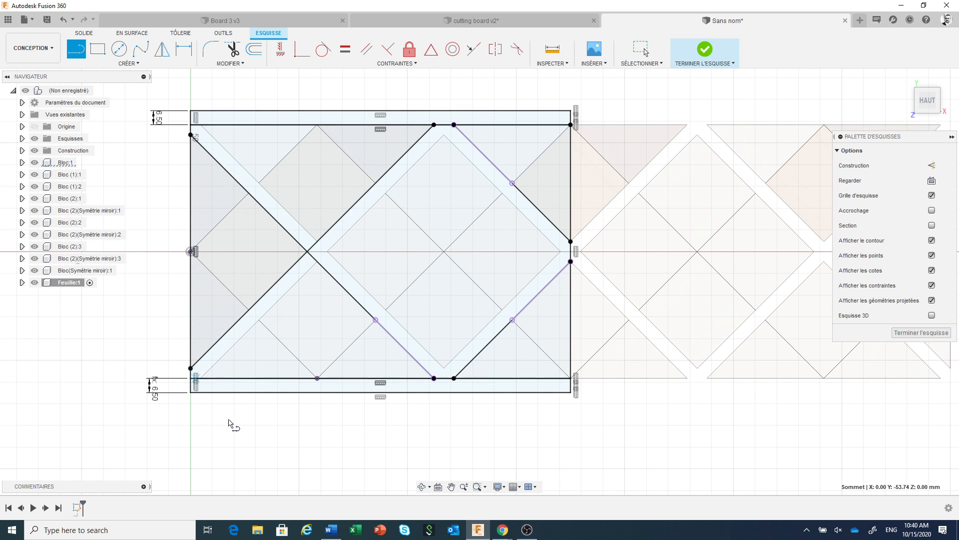
Sketch a four-segment line chain from the bottom edge near the lower-left corner, around the central diamond's vertices, to the top edge near the upper-left corner
{"action": "right_click", "coordinate": [219, 415]}
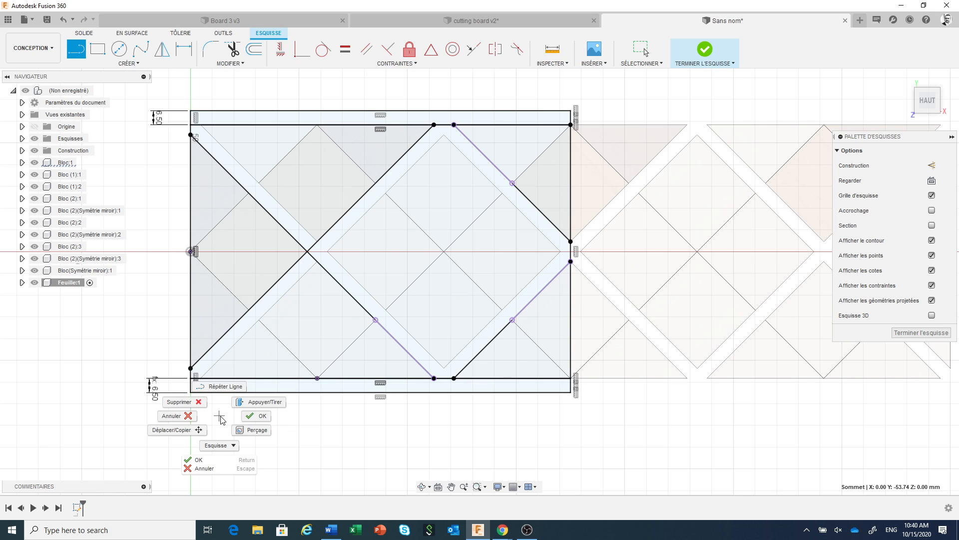
{"action": "left_click", "coordinate": [219, 386]}
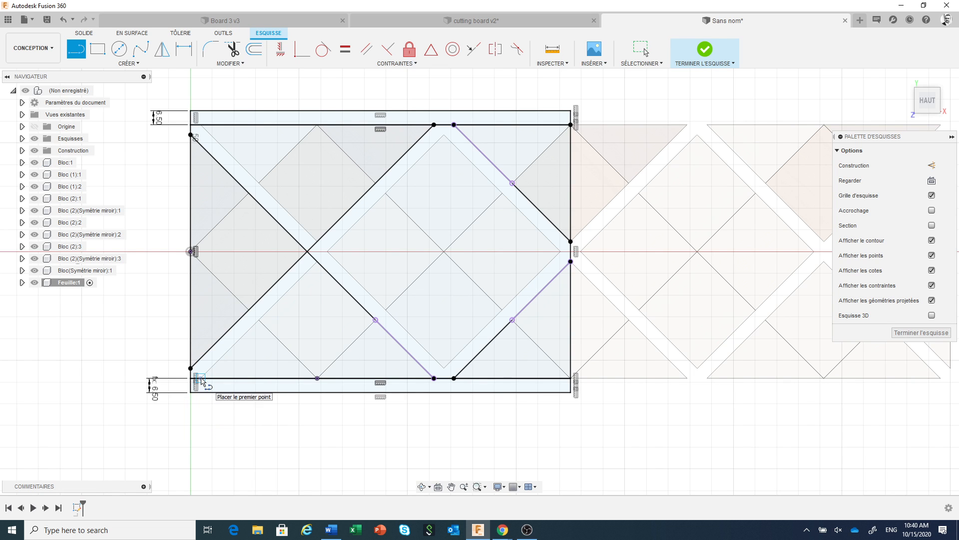
{"action": "left_click", "coordinate": [201, 378]}
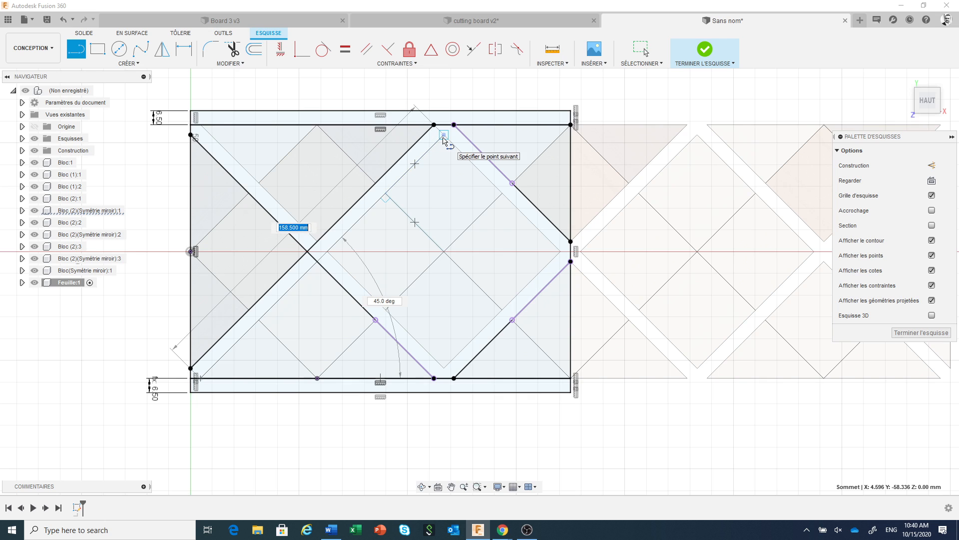
{"action": "left_click", "coordinate": [444, 134]}
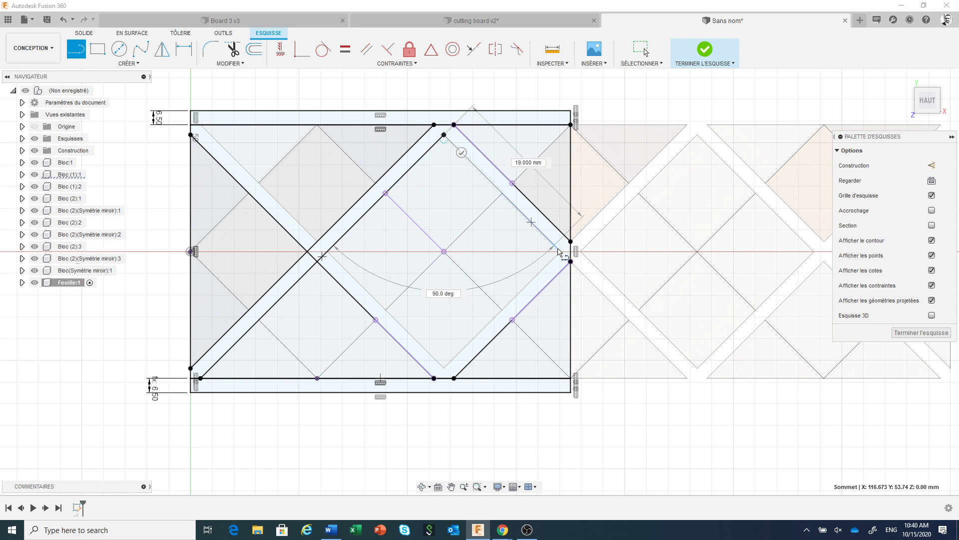
{"action": "left_click", "coordinate": [560, 252]}
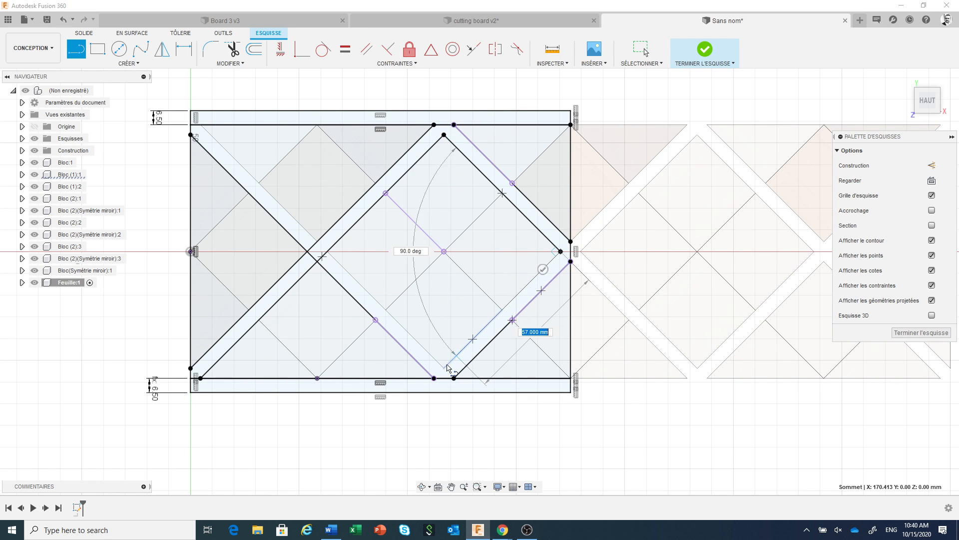
{"action": "left_click", "coordinate": [444, 368]}
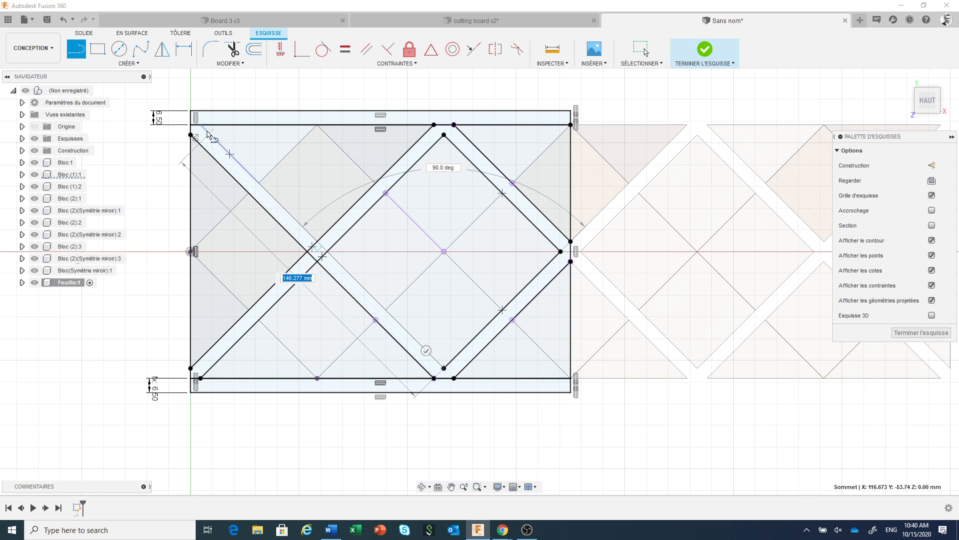
{"action": "left_click", "coordinate": [201, 126]}
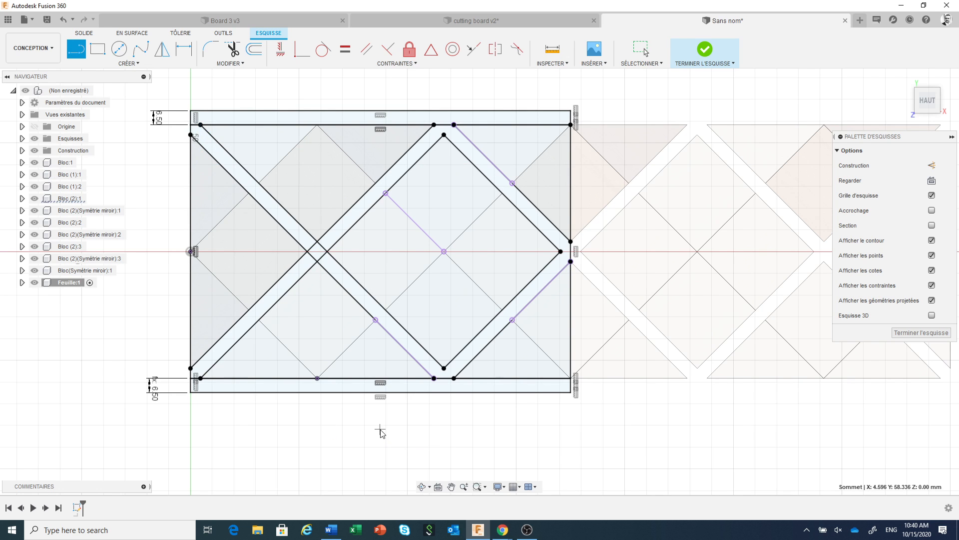
Extrude the two border strips and all diagonal strip profiles, including their crossing, as a new body up to the block face opposite the sketch
{"action": "key", "text": "Escape"}
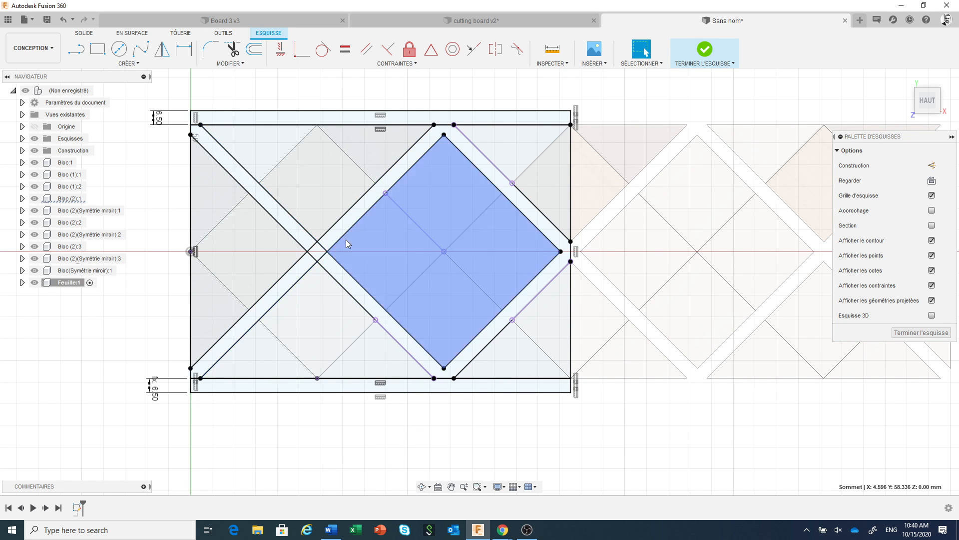
{"action": "left_click", "coordinate": [413, 119]}
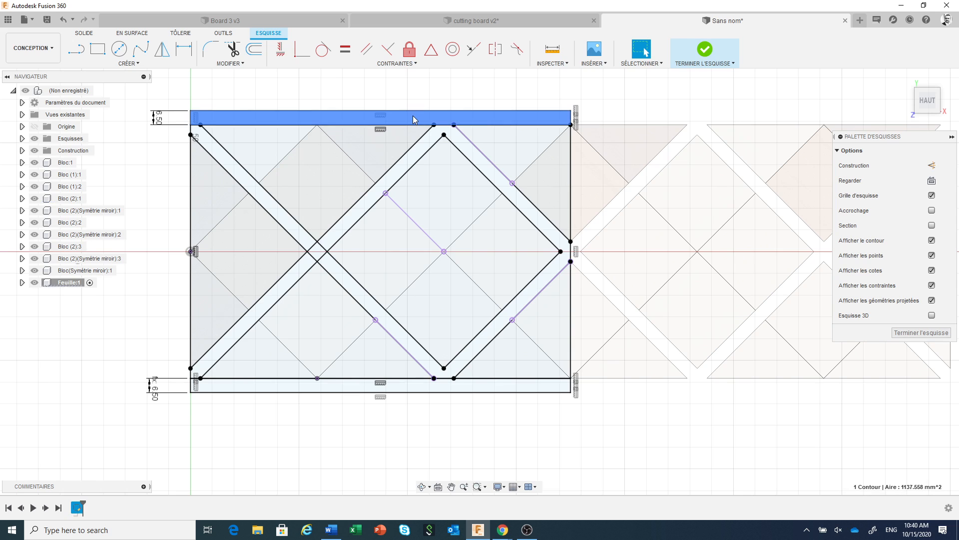
{"action": "left_click", "coordinate": [265, 202], "text": "shift"}
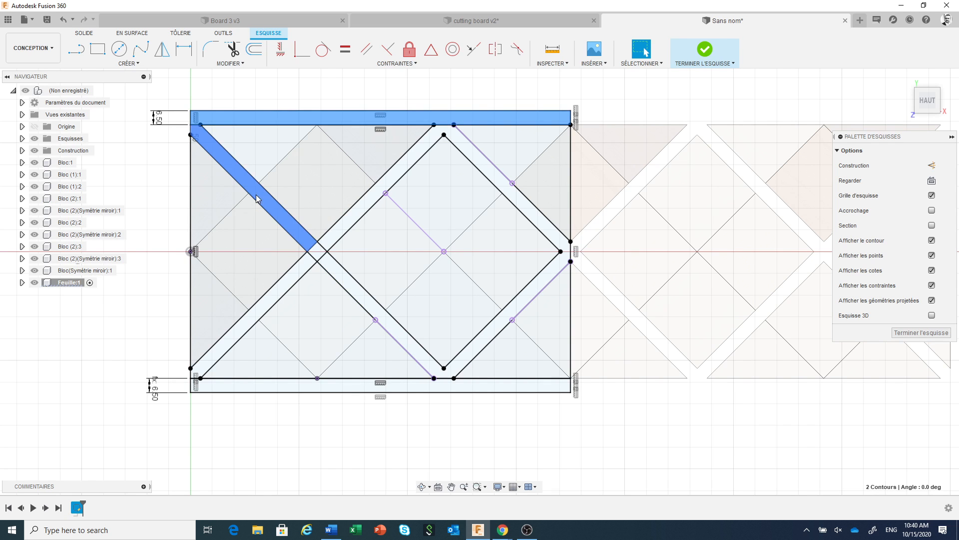
{"action": "left_click", "coordinate": [343, 227], "text": "shift"}
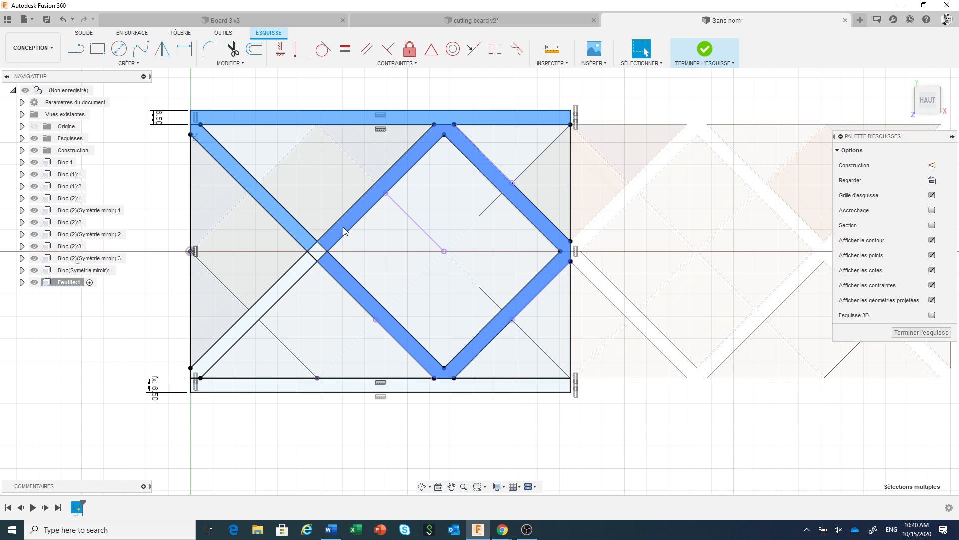
{"action": "left_click", "coordinate": [325, 387], "text": "shift"}
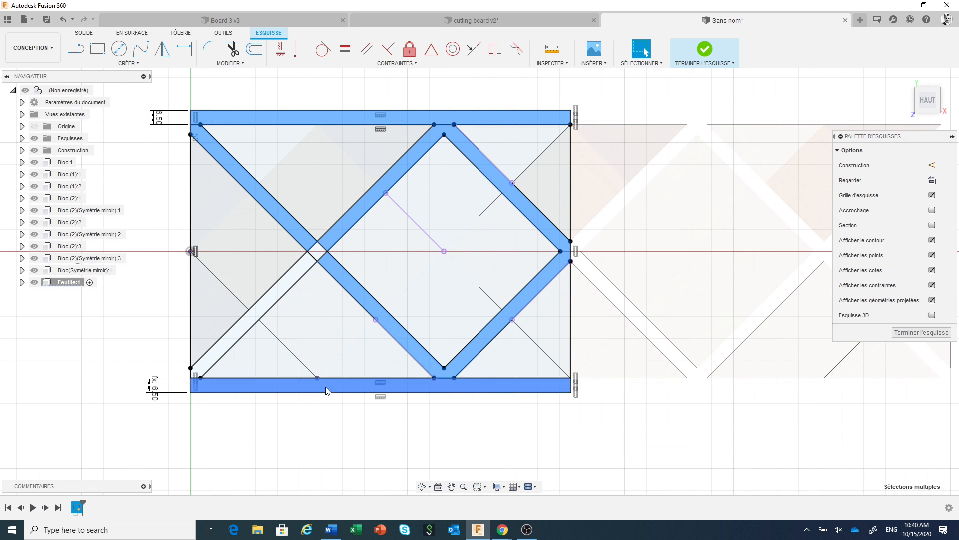
{"action": "left_click", "coordinate": [308, 263], "text": "shift"}
{"action": "left_click", "coordinate": [319, 253], "text": "shift"}
{"action": "right_click", "coordinate": [319, 253]}
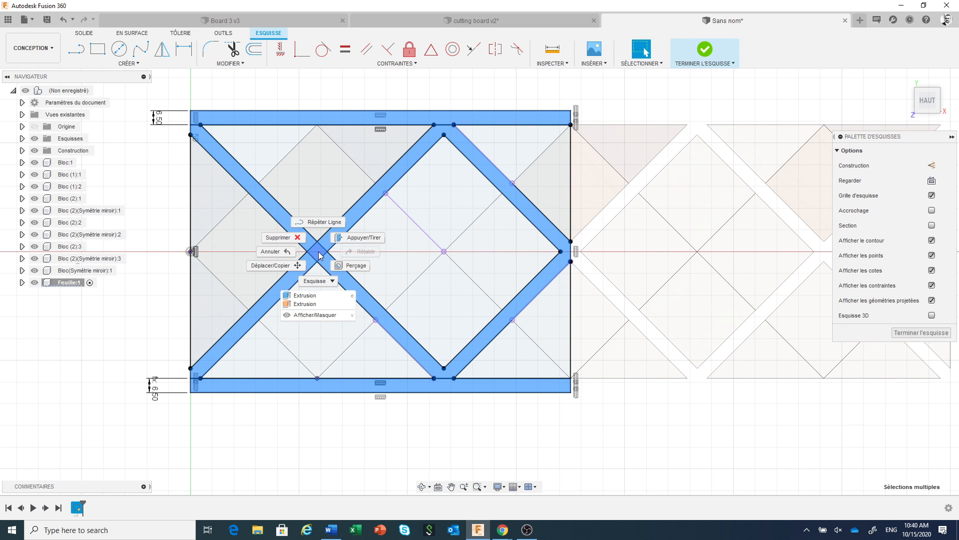
{"action": "left_click", "coordinate": [311, 296]}
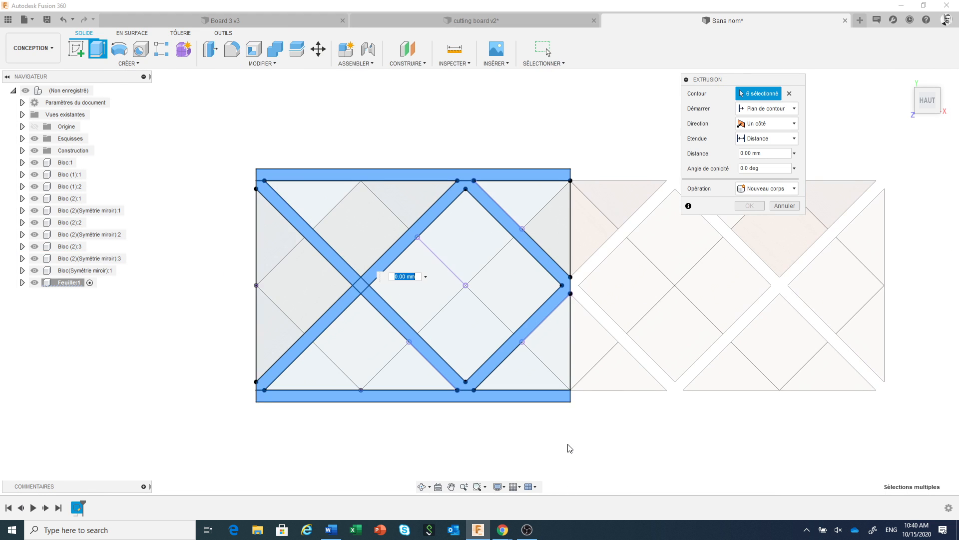
{"action": "middle_click_drag", "start_coordinate": [625, 456], "coordinate": [606, 349], "text": "shift"}
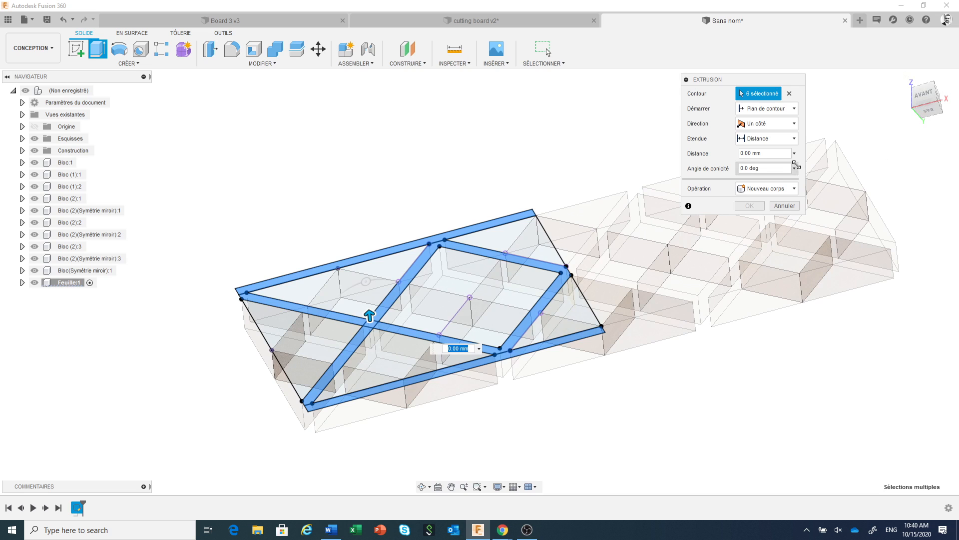
{"action": "left_click", "coordinate": [773, 140]}
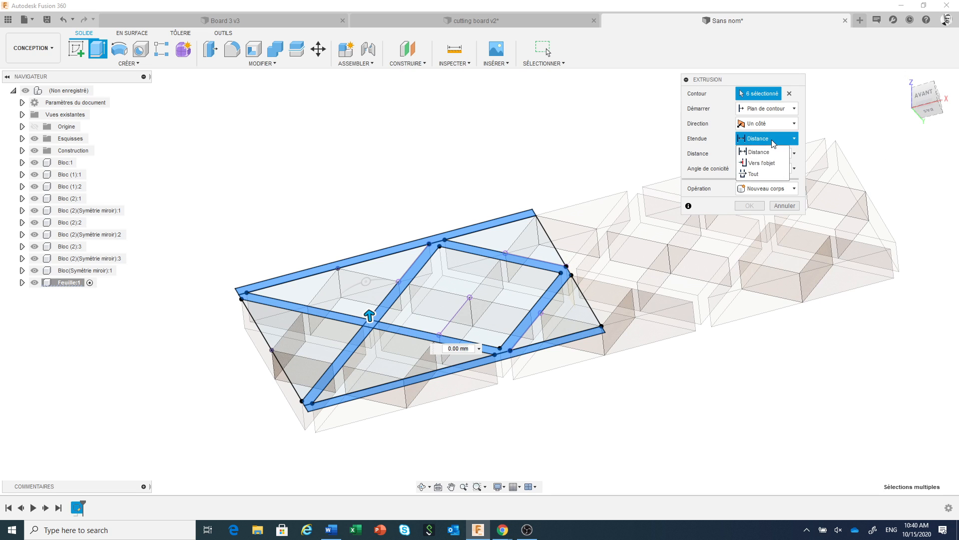
{"action": "left_click", "coordinate": [762, 163]}
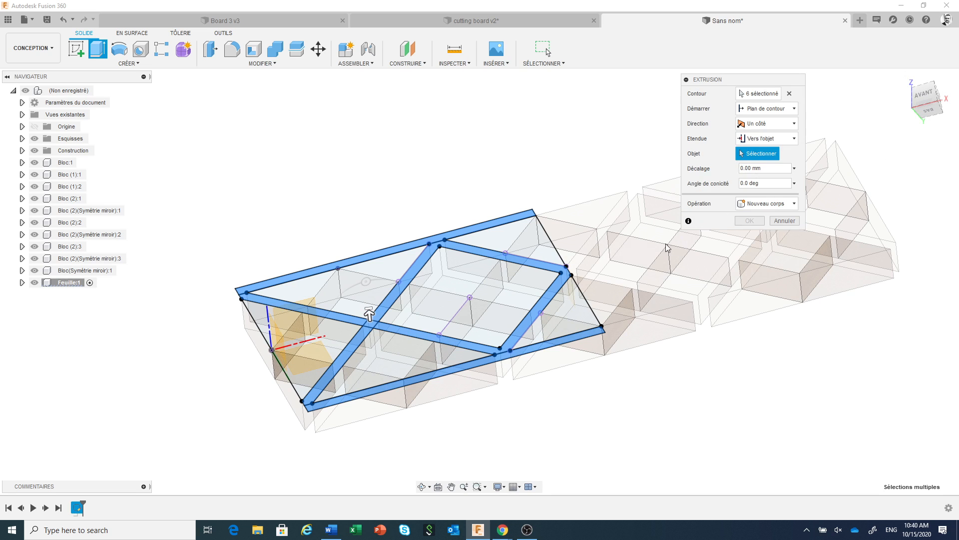
{"action": "left_click", "coordinate": [601, 238]}
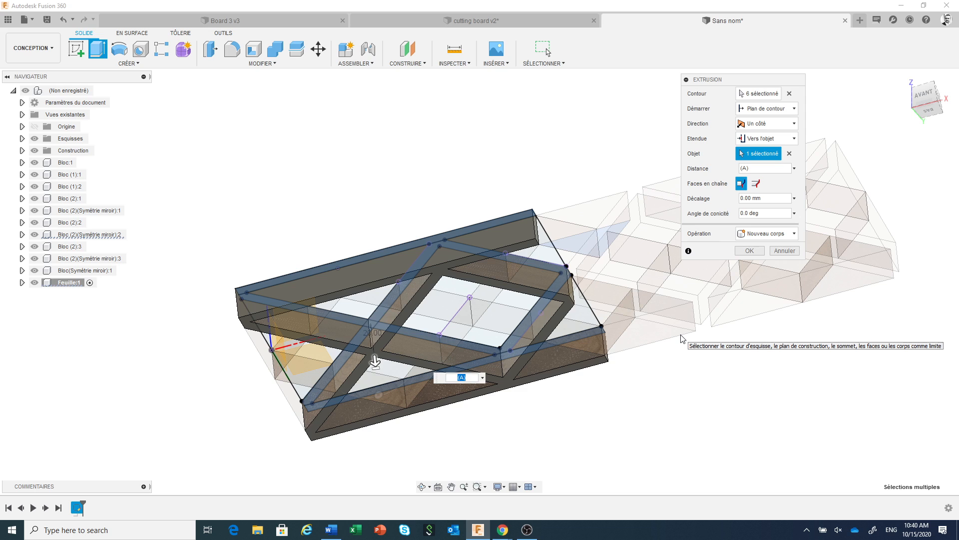
{"action": "left_click", "coordinate": [747, 251]}
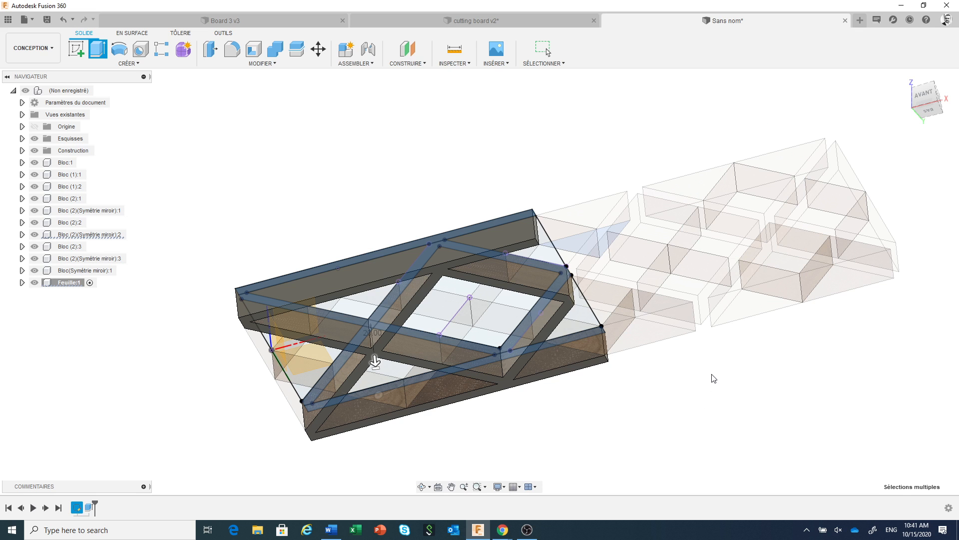
Mirror the strip lattice body across its end face at the board's middle, joining both halves into one body
{"action": "scroll", "coordinate": [689, 331], "scroll_direction": "down", "scroll_amount": 2}
{"action": "middle_click_drag", "start_coordinate": [738, 356], "coordinate": [685, 417], "text": "shift"}
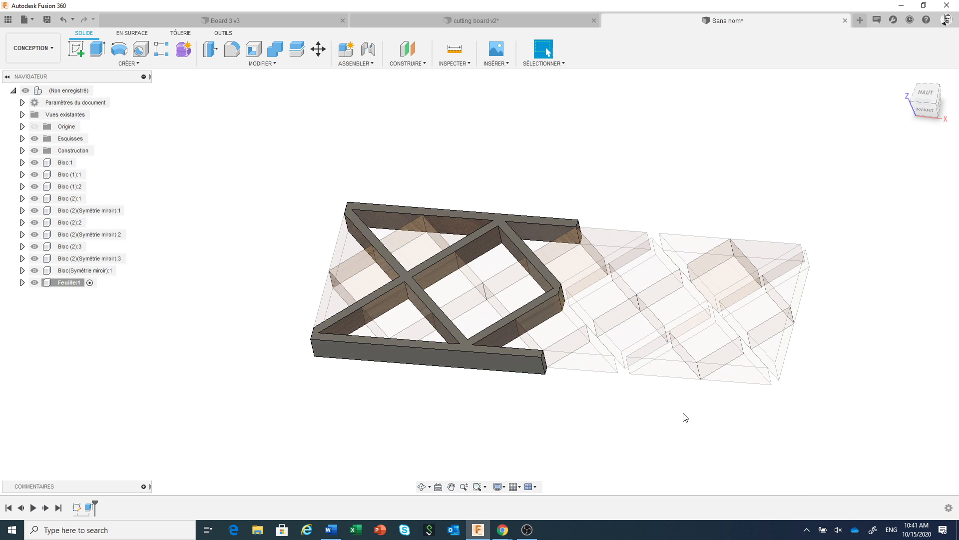
{"action": "left_click", "coordinate": [139, 65]}
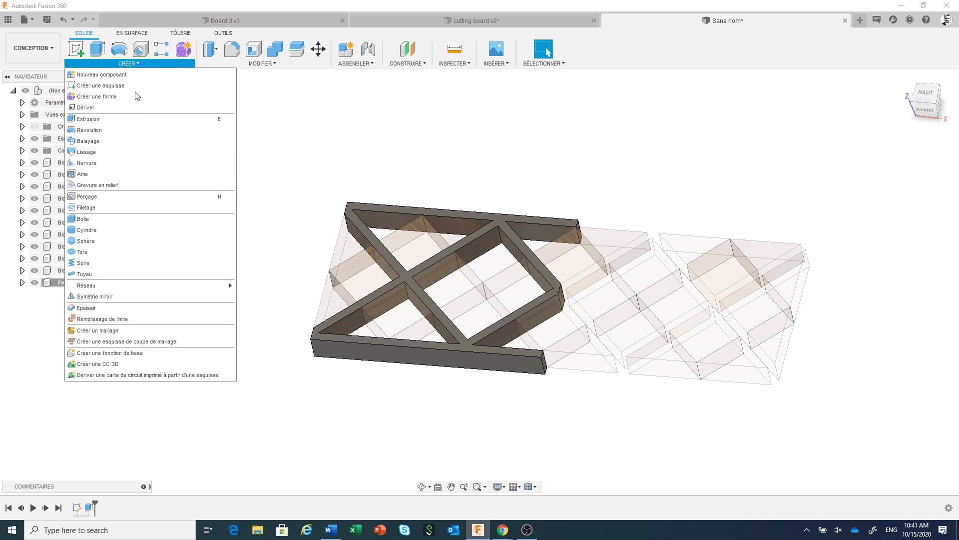
{"action": "left_click", "coordinate": [104, 298]}
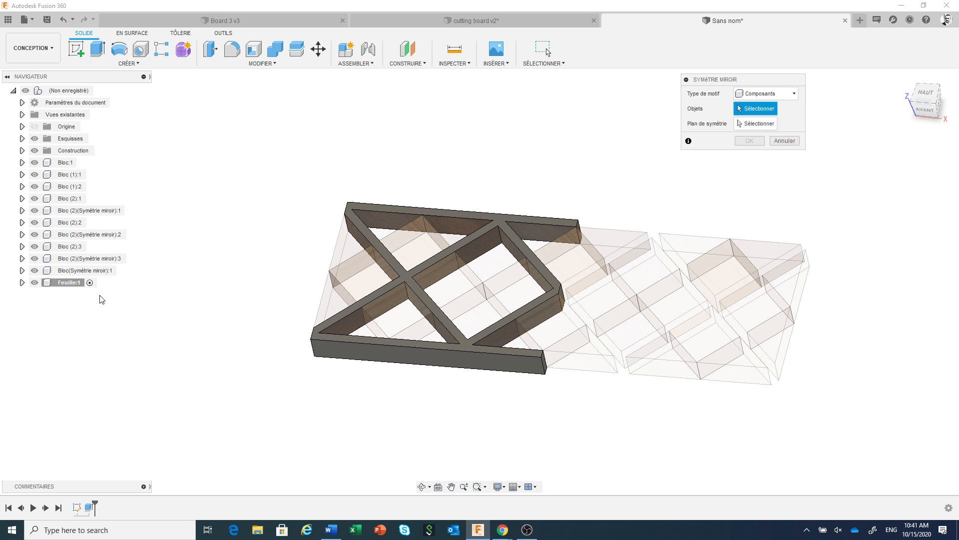
{"action": "left_click", "coordinate": [775, 95]}
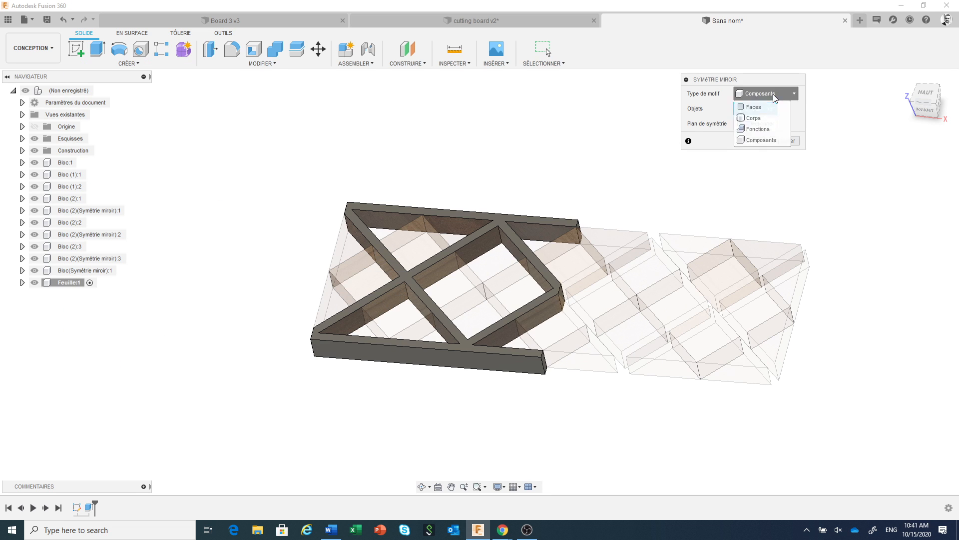
{"action": "left_click", "coordinate": [771, 119]}
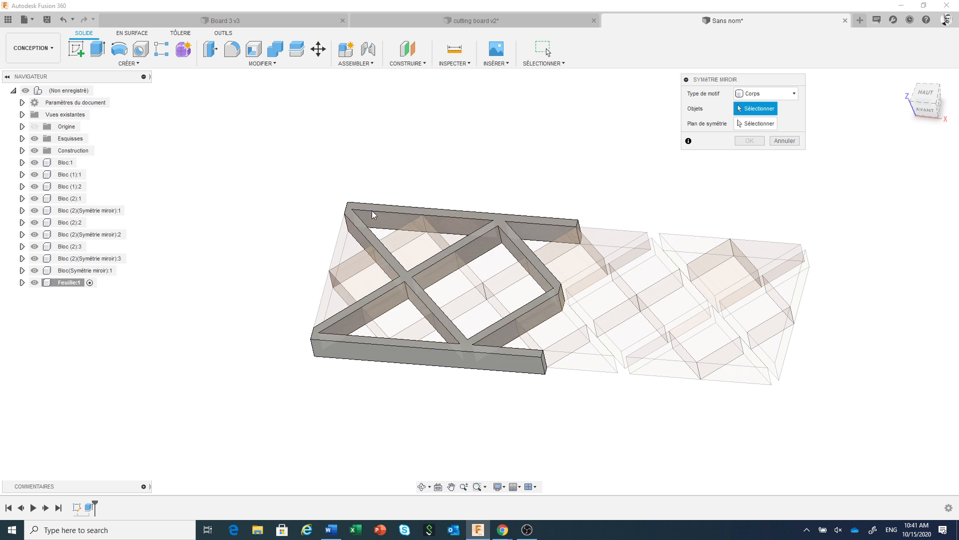
{"action": "left_click", "coordinate": [405, 209]}
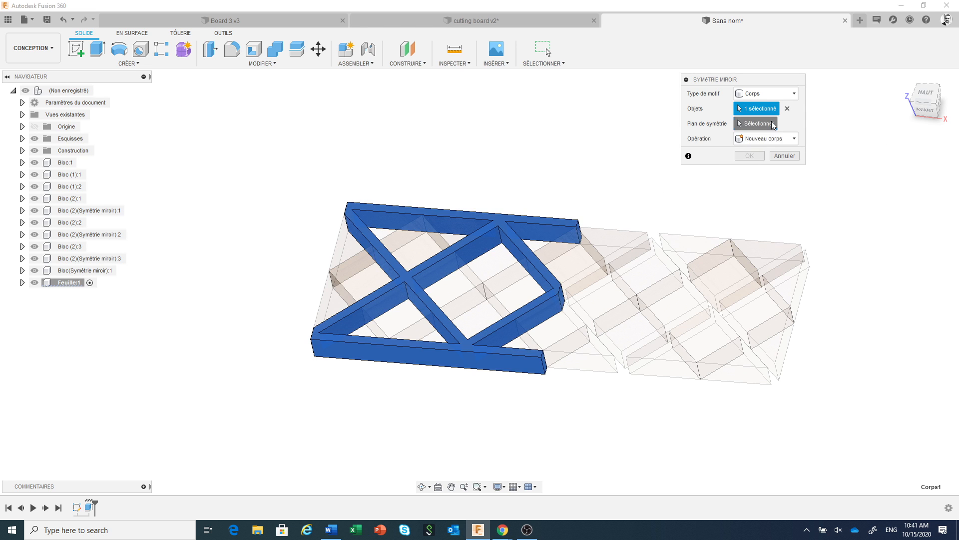
{"action": "left_click", "coordinate": [757, 123]}
{"action": "scroll", "coordinate": [583, 233], "scroll_direction": "up", "scroll_amount": 3}
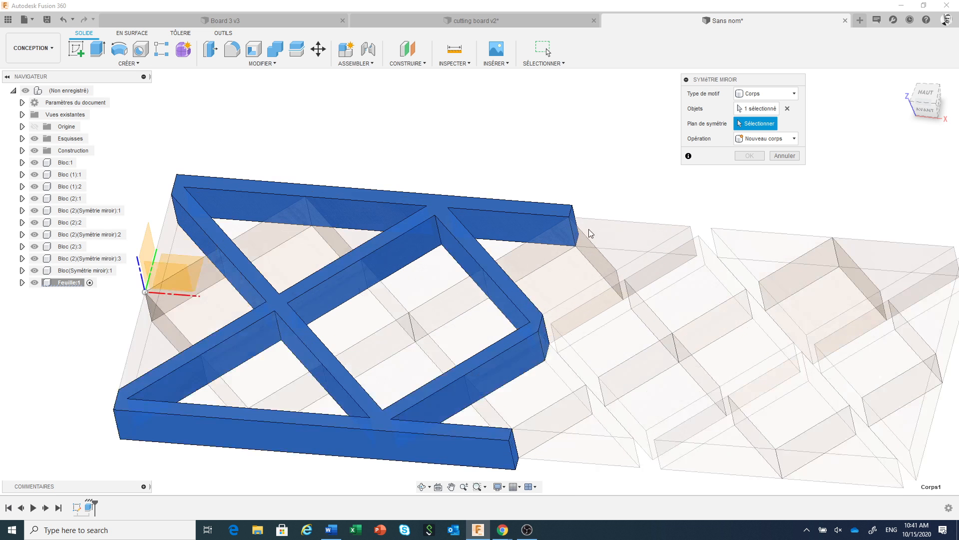
{"action": "left_click", "coordinate": [574, 217]}
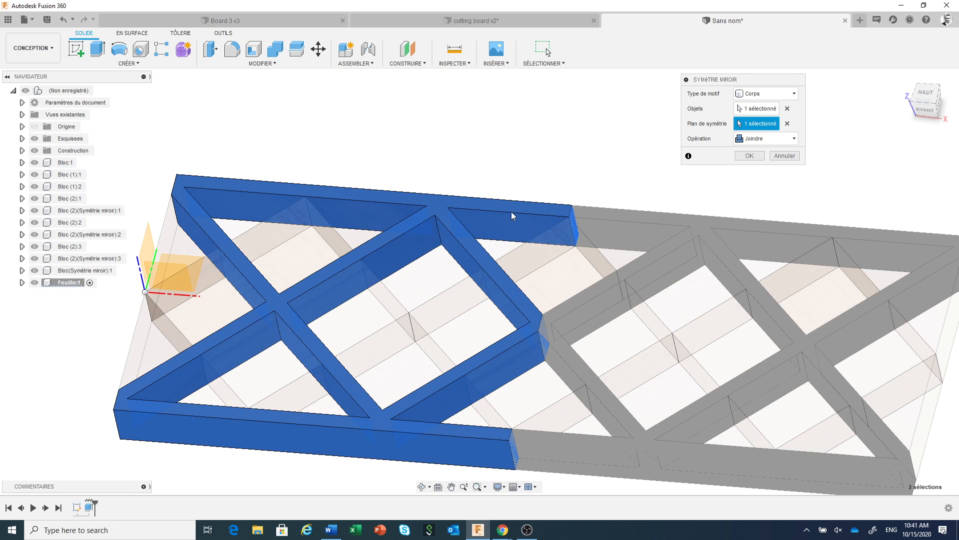
{"action": "scroll", "coordinate": [512, 210], "scroll_direction": "down", "scroll_amount": 3}
{"action": "left_click_drag", "start_coordinate": [767, 84], "coordinate": [745, 103]}
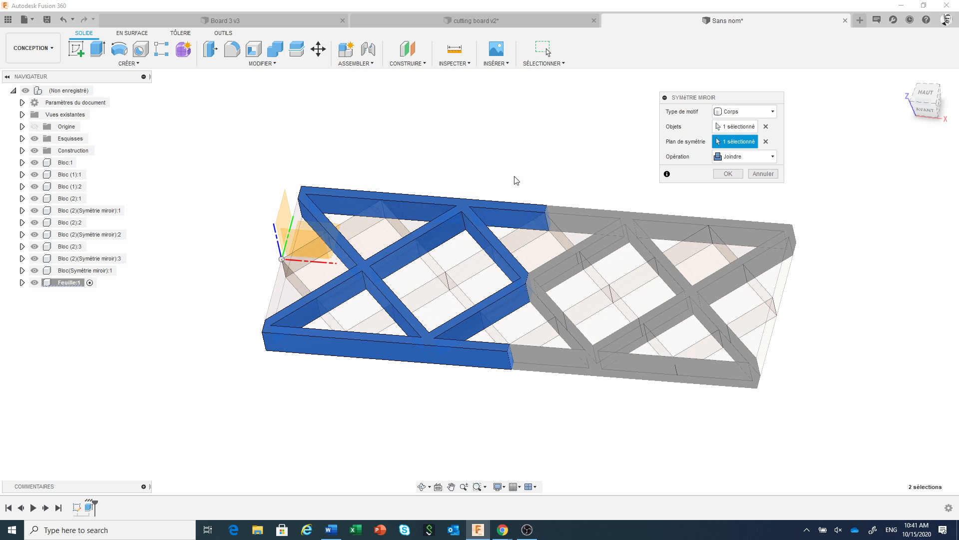
{"action": "left_click", "coordinate": [761, 158]}
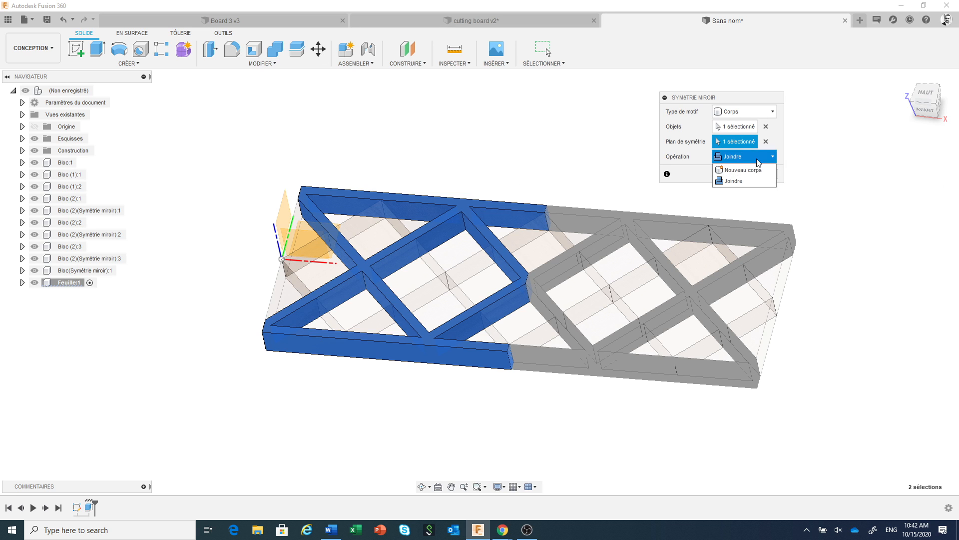
{"action": "left_click", "coordinate": [757, 158]}
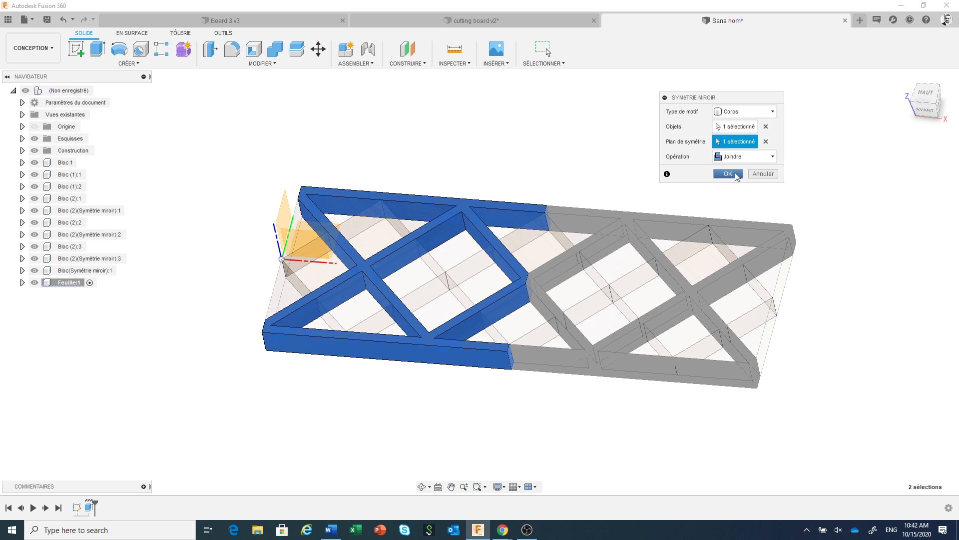
{"action": "left_click", "coordinate": [729, 174]}
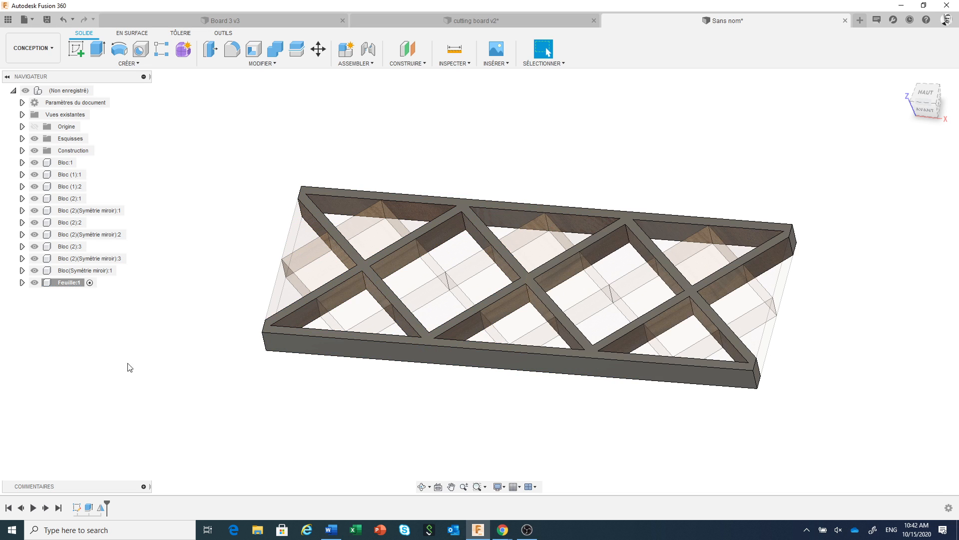
Check the bodies contained in the Feuille component and reactivate the root component
{"action": "left_click", "coordinate": [22, 282]}
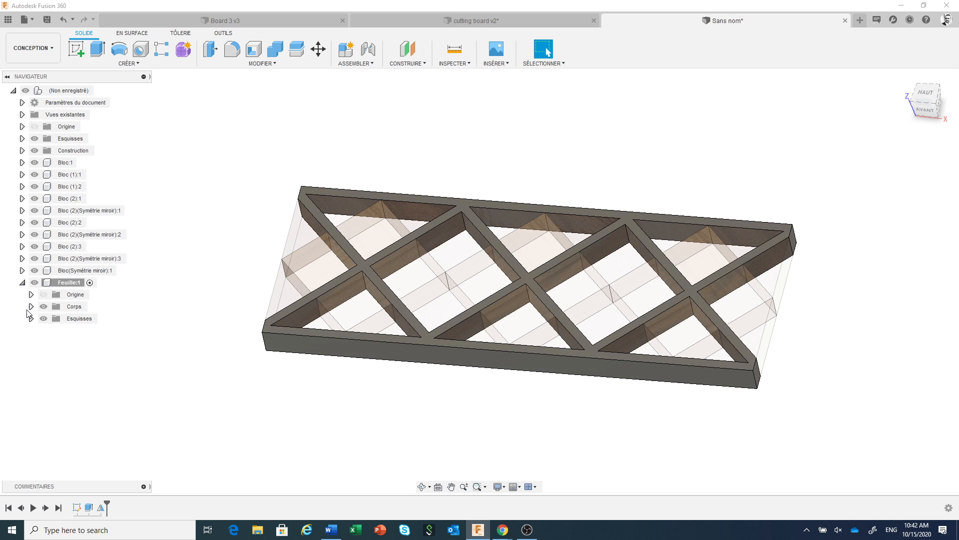
{"action": "left_click", "coordinate": [31, 306]}
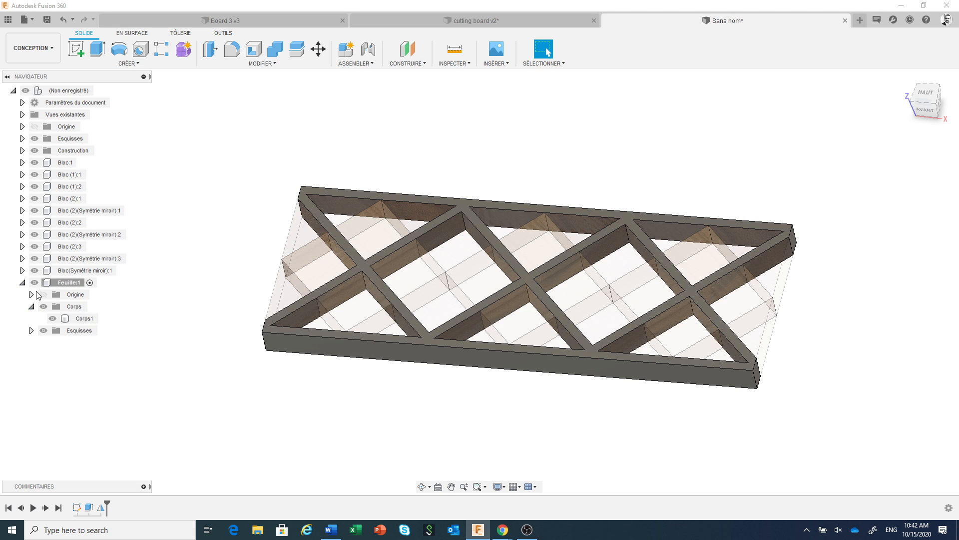
{"action": "left_click", "coordinate": [22, 282]}
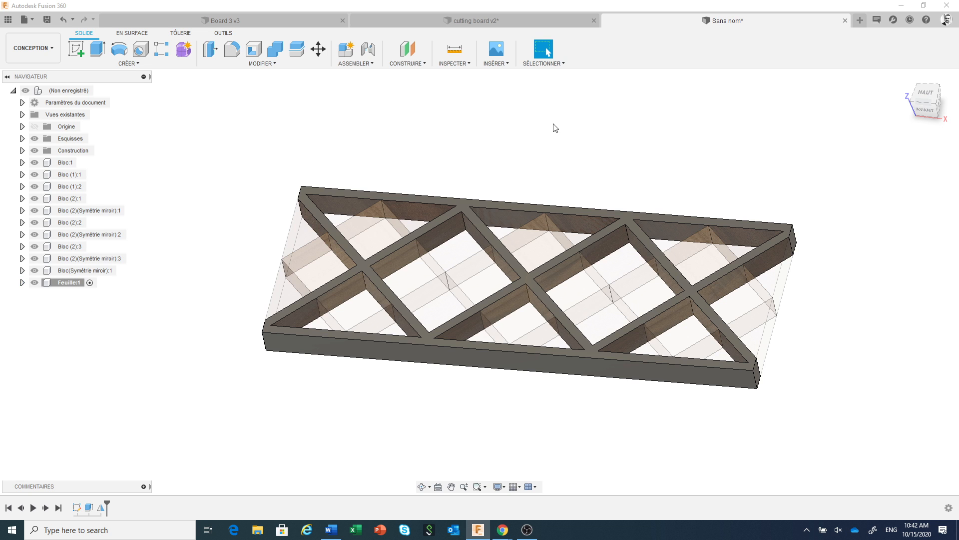
{"action": "left_click", "coordinate": [100, 92]}
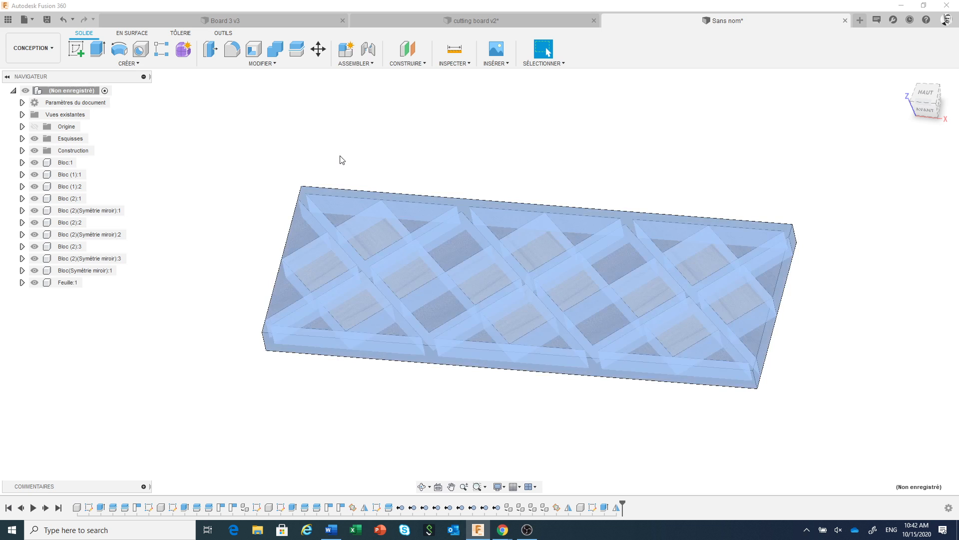
Apply the 3D Cherry - Figured - Glossy appearance to the strip lattice body
{"action": "middle_click_drag", "start_coordinate": [440, 452], "coordinate": [335, 211]}
{"action": "left_click", "coordinate": [274, 64]}
{"action": "left_click", "coordinate": [250, 254]}
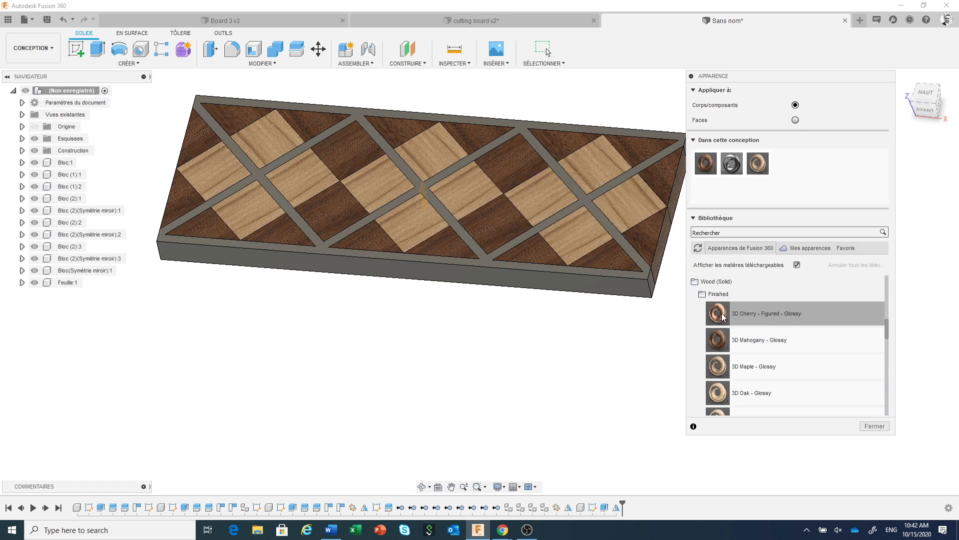
{"action": "left_click_drag", "start_coordinate": [718, 314], "coordinate": [630, 297]}
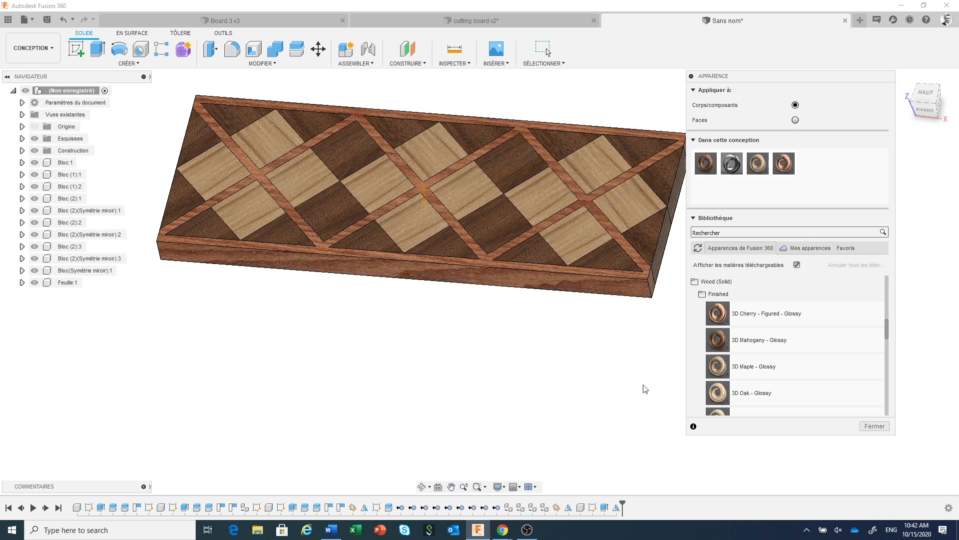
{"action": "left_click", "coordinate": [874, 426]}
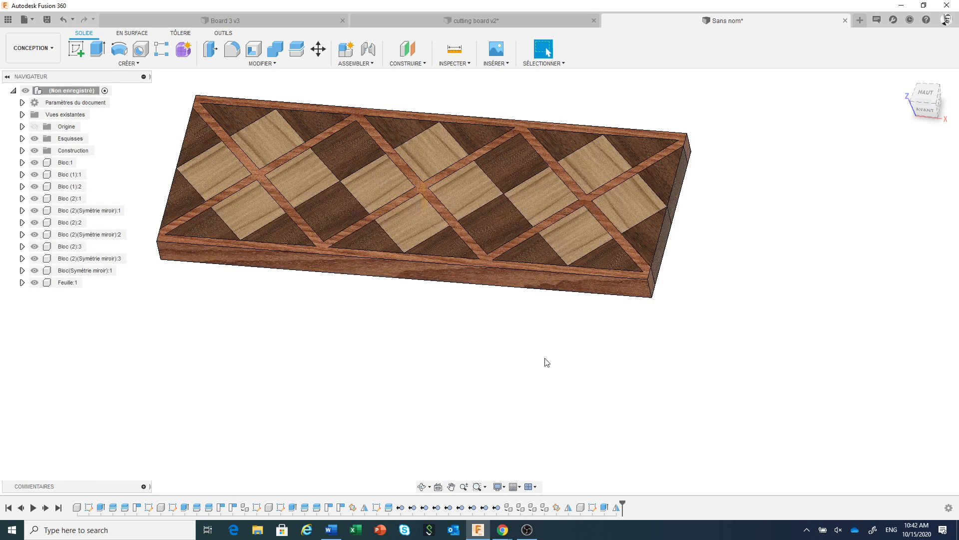
{"action": "middle_click_drag", "start_coordinate": [544, 360], "coordinate": [606, 415]}
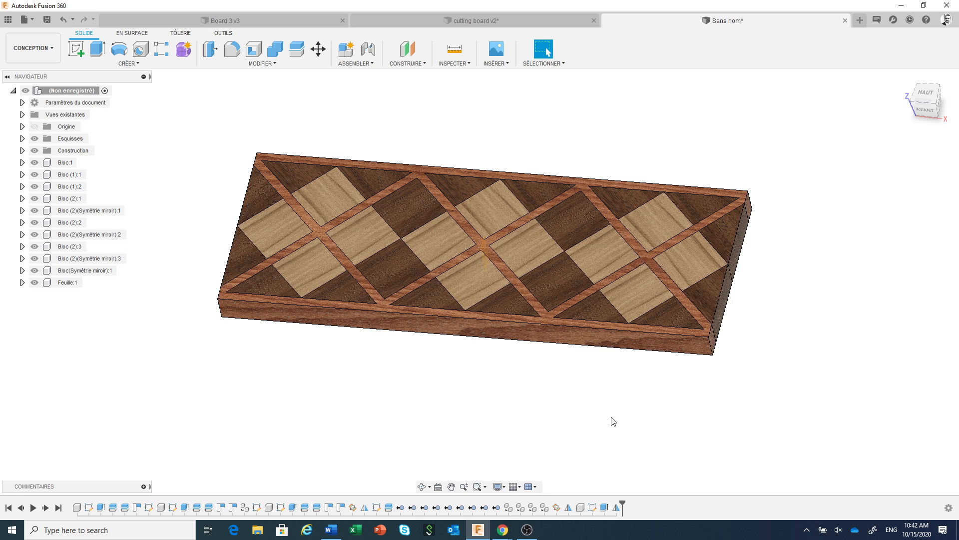
{"action": "left_click", "coordinate": [925, 95]}
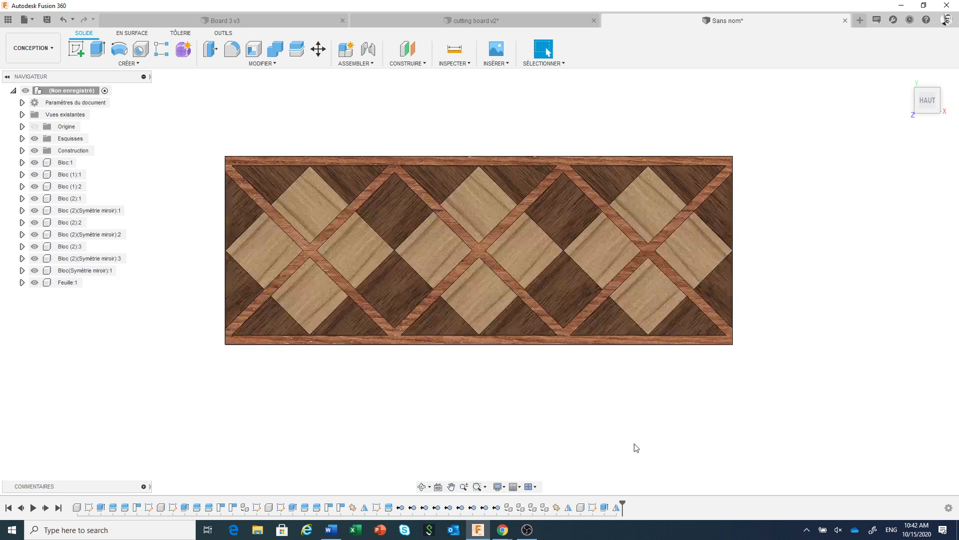
{"action": "mouse_move", "coordinate": [497, 417]}
{"action": "middle_mouse_down"}
{"action": "mouse_move", "coordinate": [538, 410]}
{"action": "mouse_move", "coordinate": [508, 412]}
{"action": "middle_mouse_up"}
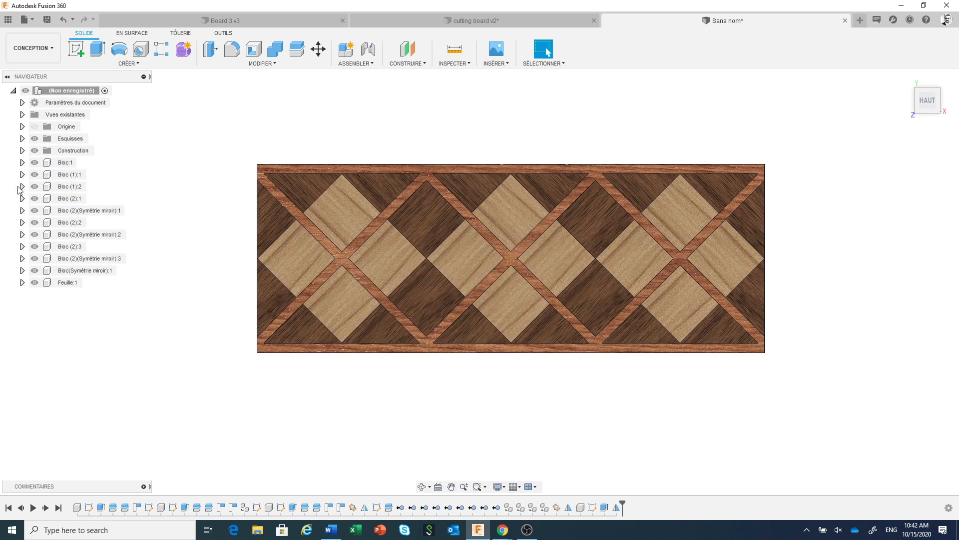
{"action": "left_click", "coordinate": [74, 51]}
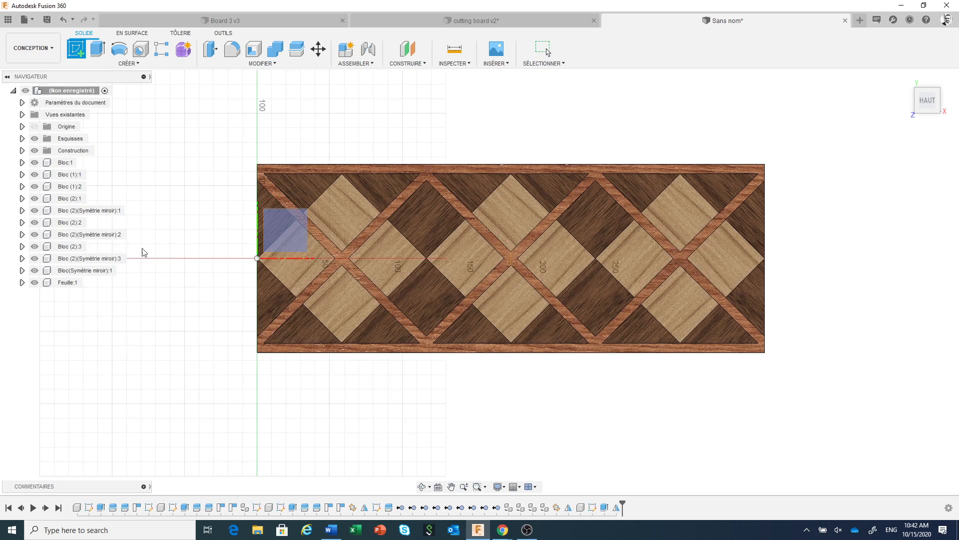
{"action": "left_click", "coordinate": [284, 239]}
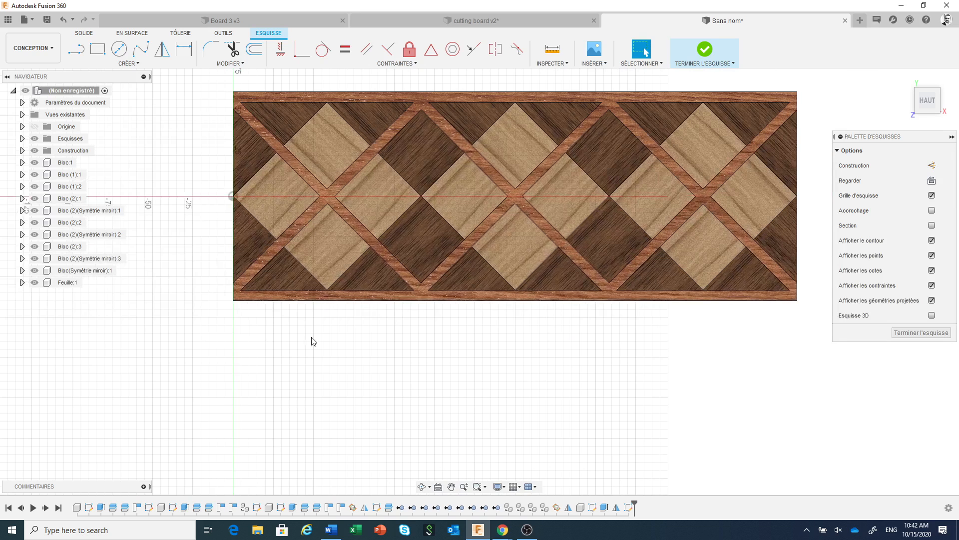
{"action": "middle_click_drag", "start_coordinate": [312, 337], "coordinate": [280, 355]}
{"action": "left_click", "coordinate": [98, 53]}
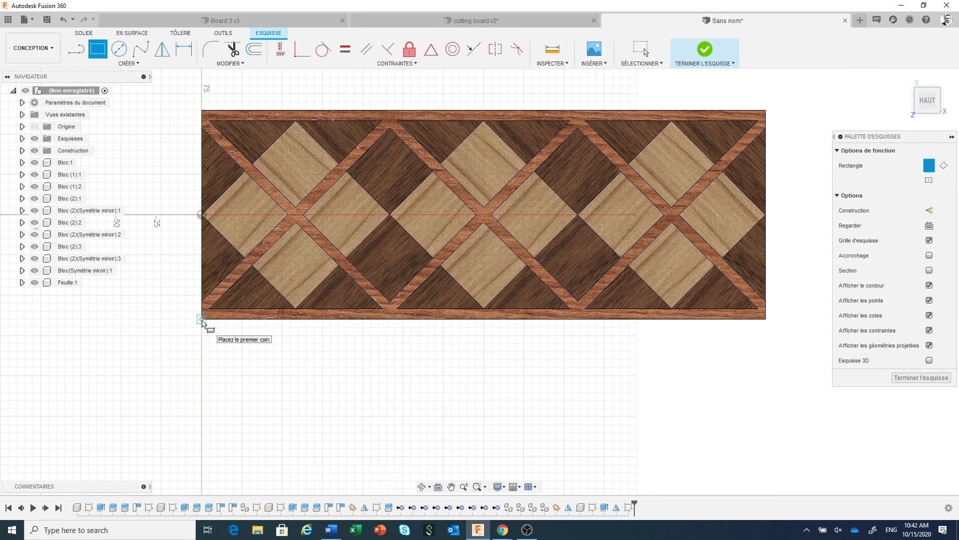
{"action": "key", "text": "Escape"}
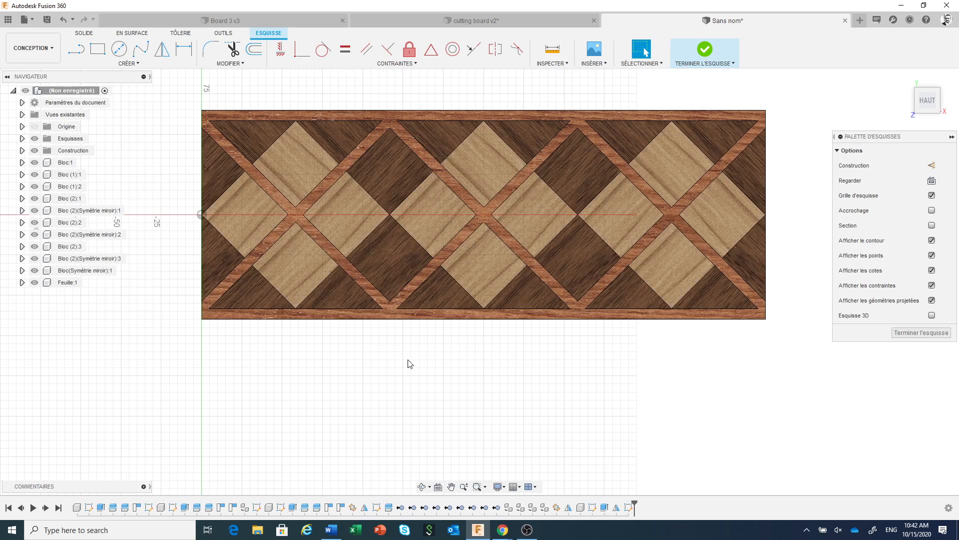
{"action": "left_click", "coordinate": [64, 22]}
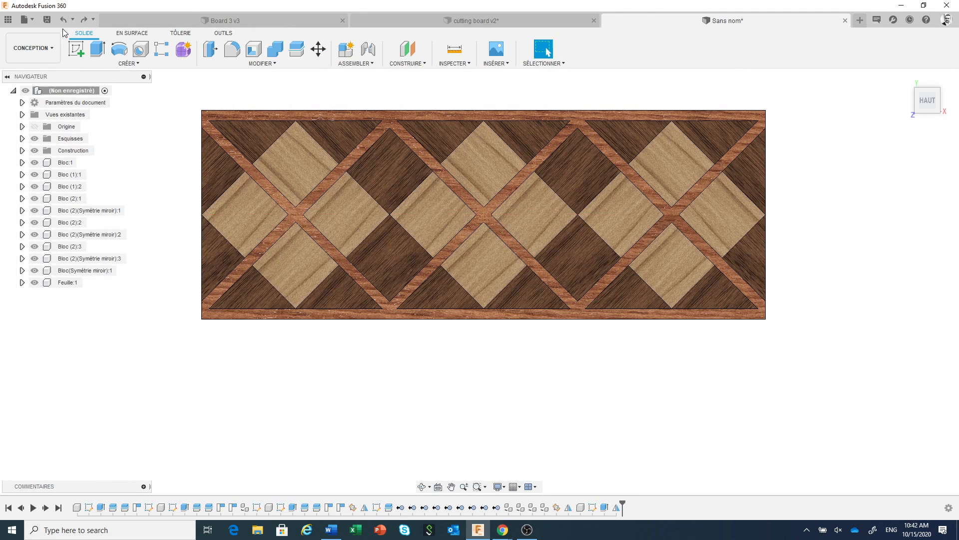
Create an active internal component named Bord under the root component
{"action": "left_click", "coordinate": [348, 51]}
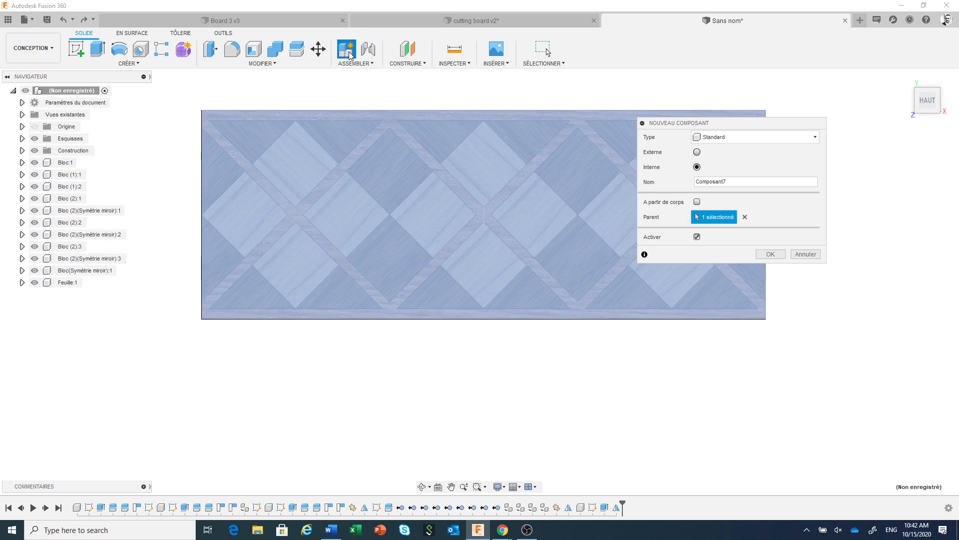
{"action": "left_click_drag", "start_coordinate": [734, 182], "coordinate": [666, 183]}
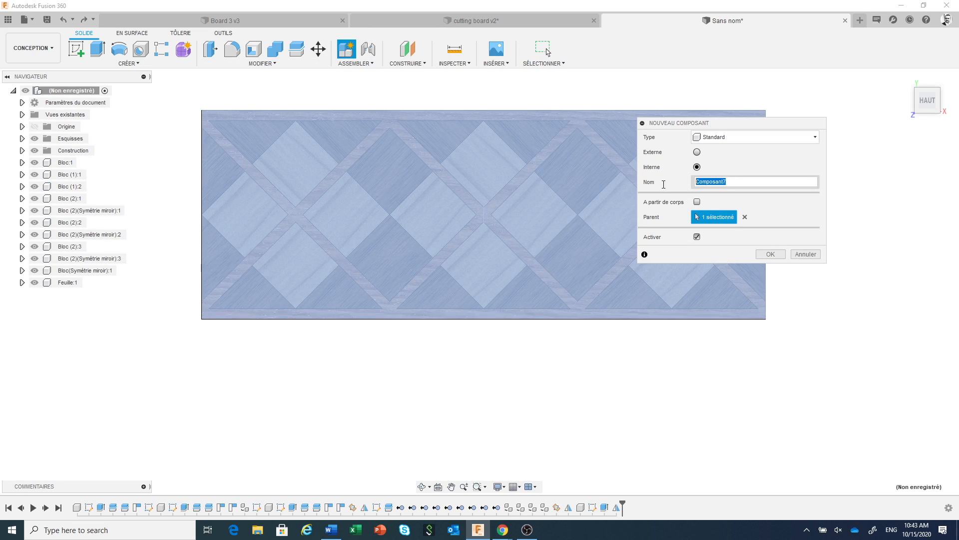
{"action": "type", "text": "Bo"}
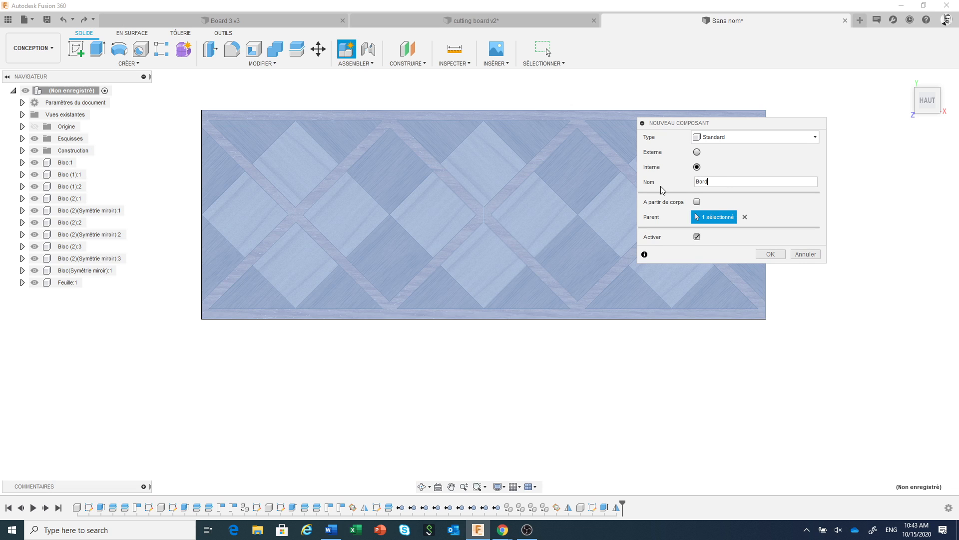
{"action": "type", "text": "rd"}
{"action": "left_click", "coordinate": [770, 254]}
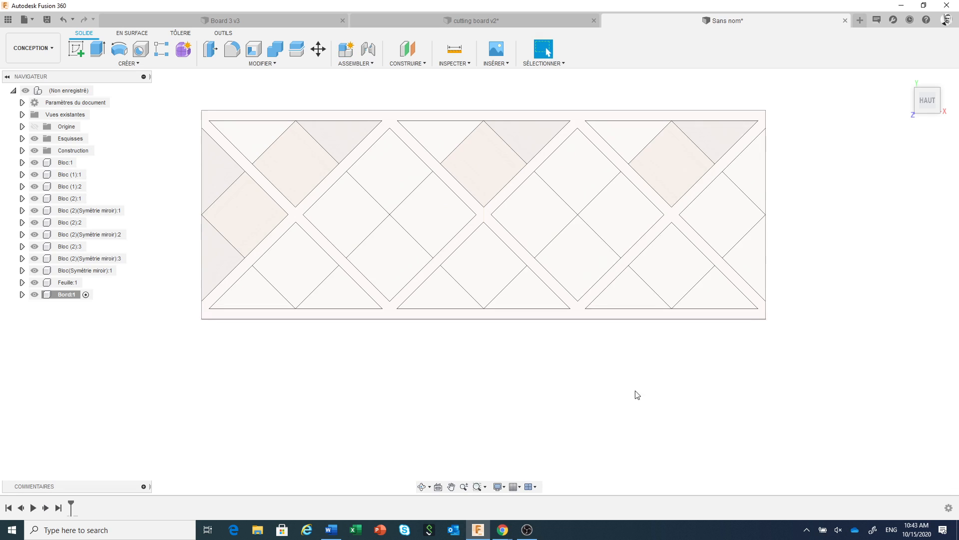
Start a sketch on the XY plane and draw a rectangle 20 mm wide and about 87 mm long from the board's lower-left corner outward
{"action": "left_click", "coordinate": [76, 48]}
{"action": "left_click", "coordinate": [227, 182]}
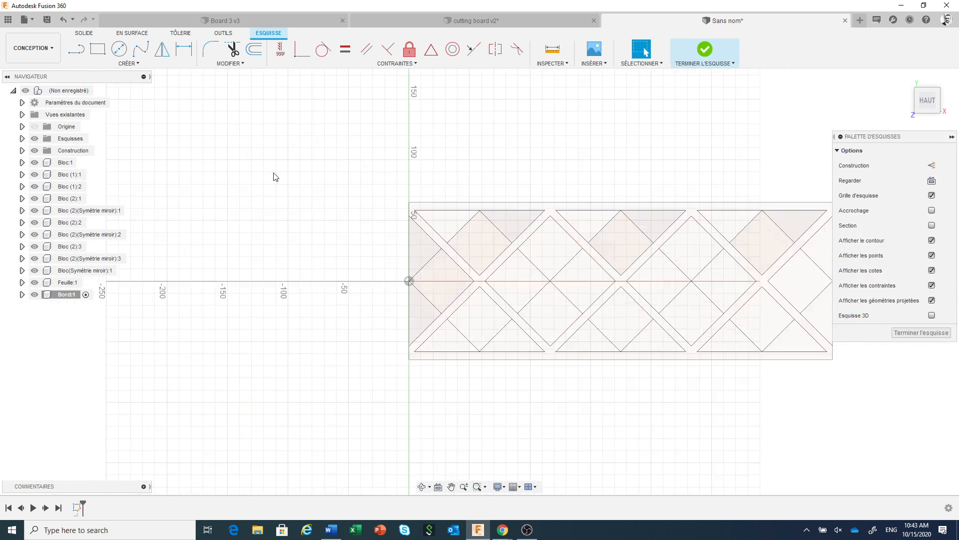
{"action": "left_click", "coordinate": [98, 49]}
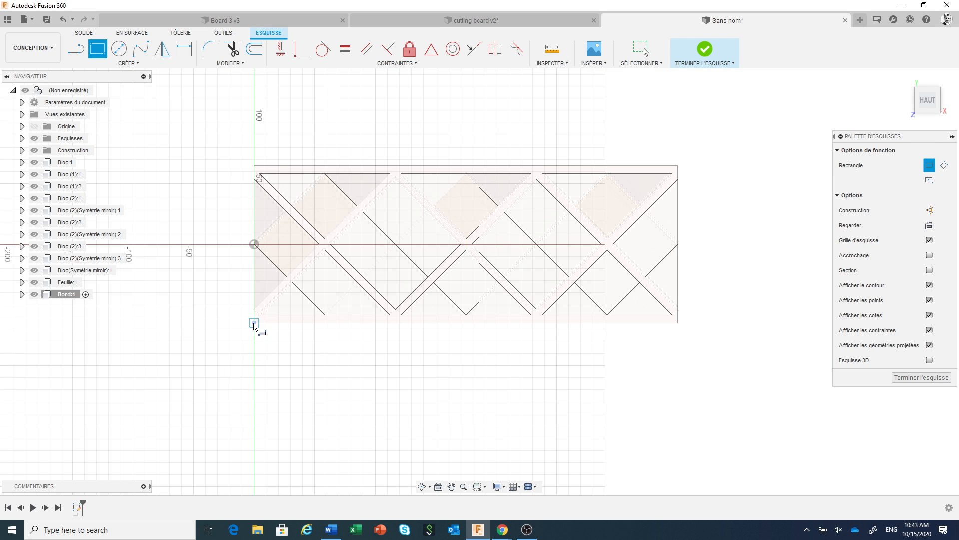
{"action": "left_click", "coordinate": [254, 324]}
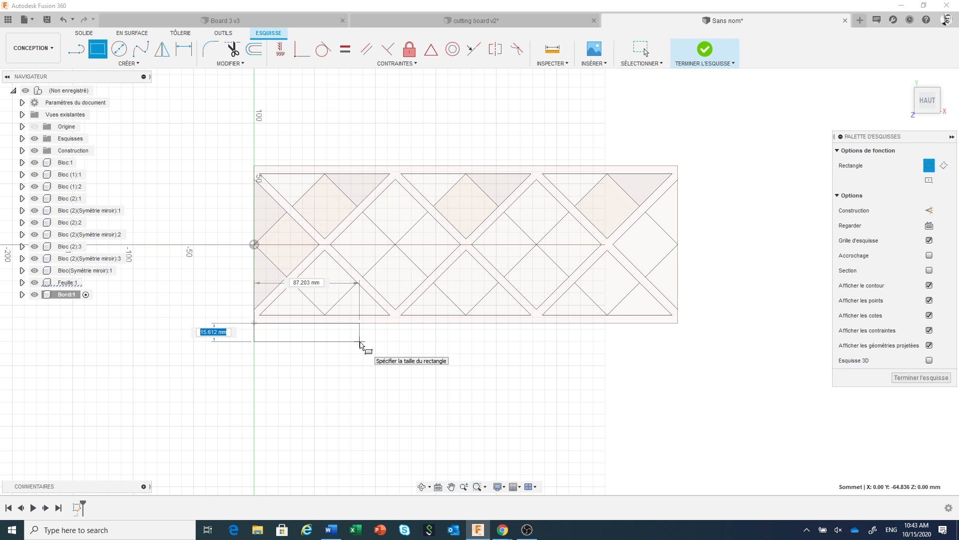
{"action": "type", "text": "20"}
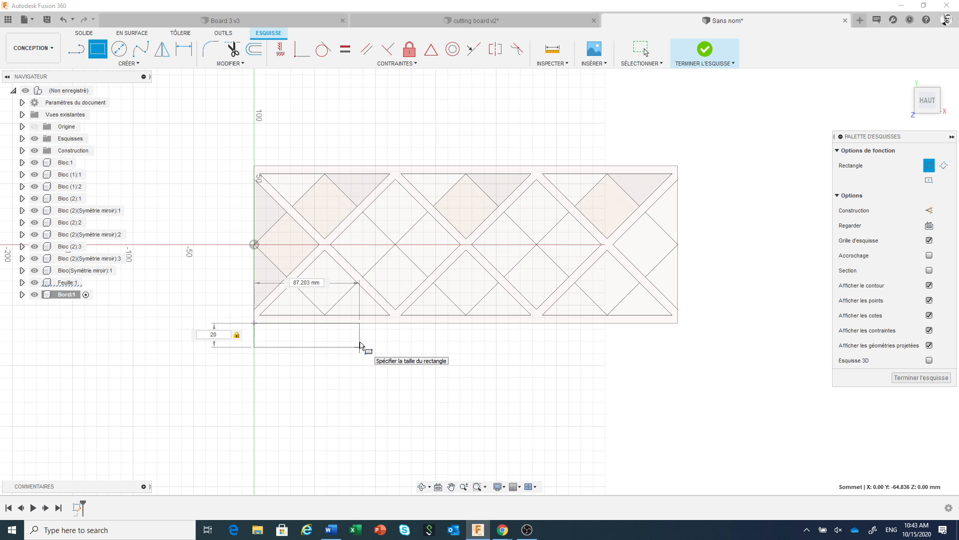
{"action": "key", "text": "Return"}
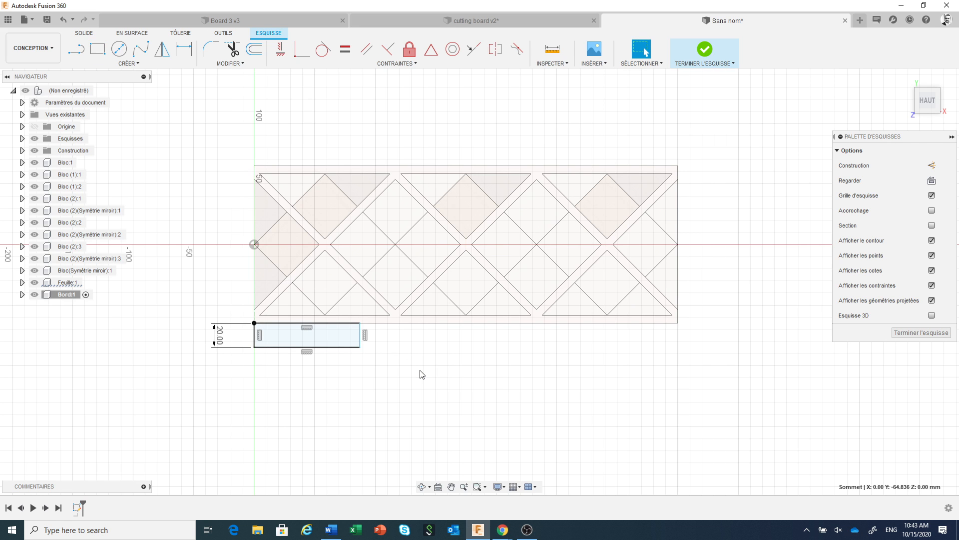
Constrain the rectangle's free outer corner vertically to the board's lower-right vertex so it spans the full board length
{"action": "left_click", "coordinate": [280, 49]}
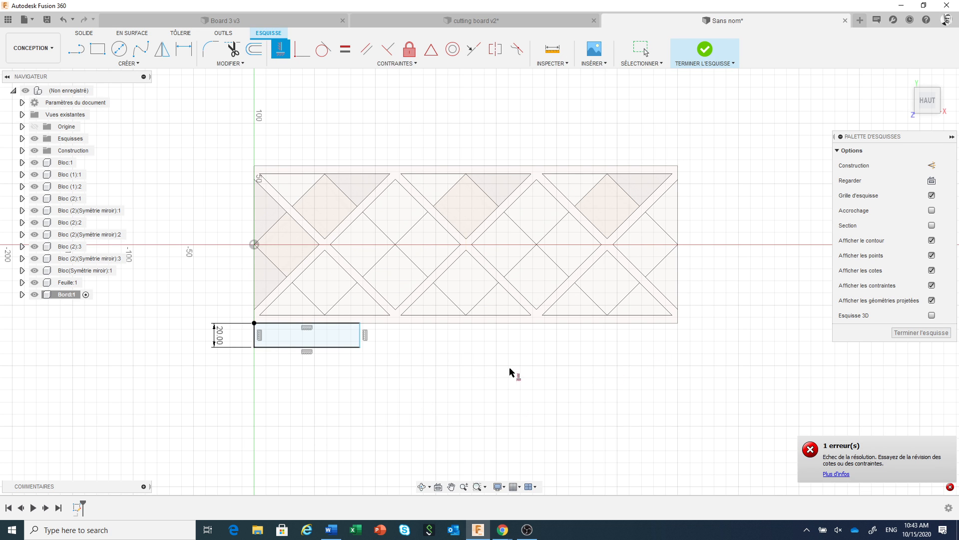
{"action": "left_click", "coordinate": [358, 350]}
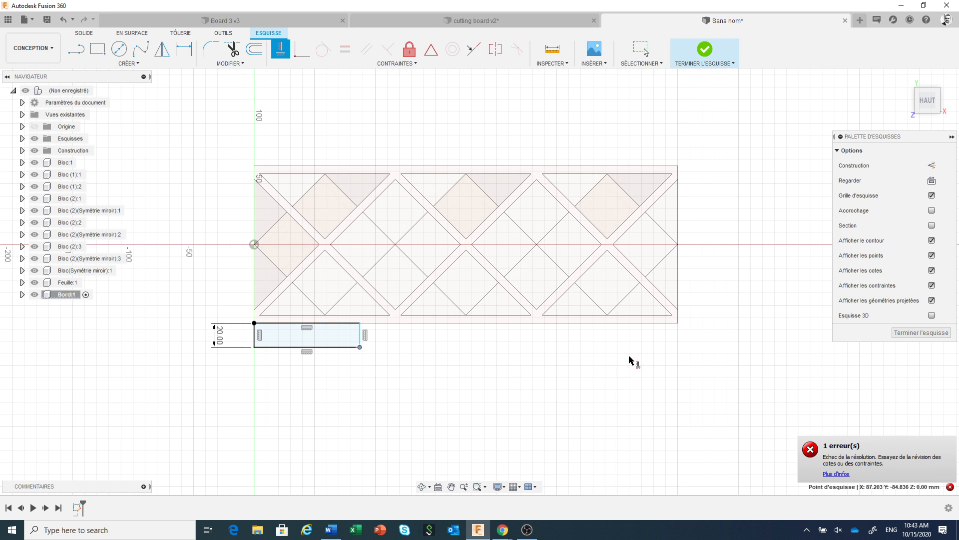
{"action": "left_click", "coordinate": [679, 326]}
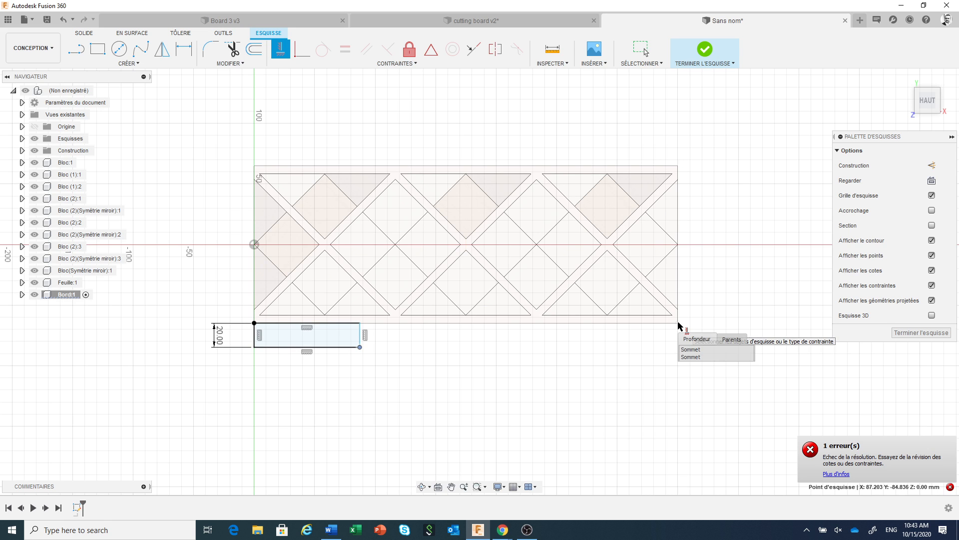
{"action": "left_click", "coordinate": [688, 350]}
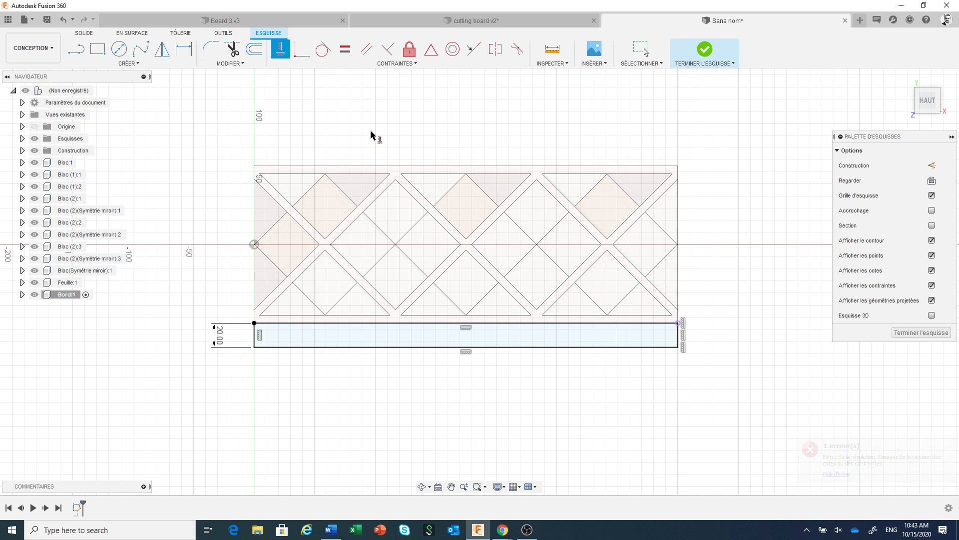
Draw a second rectangle 6.5 mm wide and about 18 mm long from the outer left corner of the 20 mm strip
{"action": "left_click", "coordinate": [104, 51]}
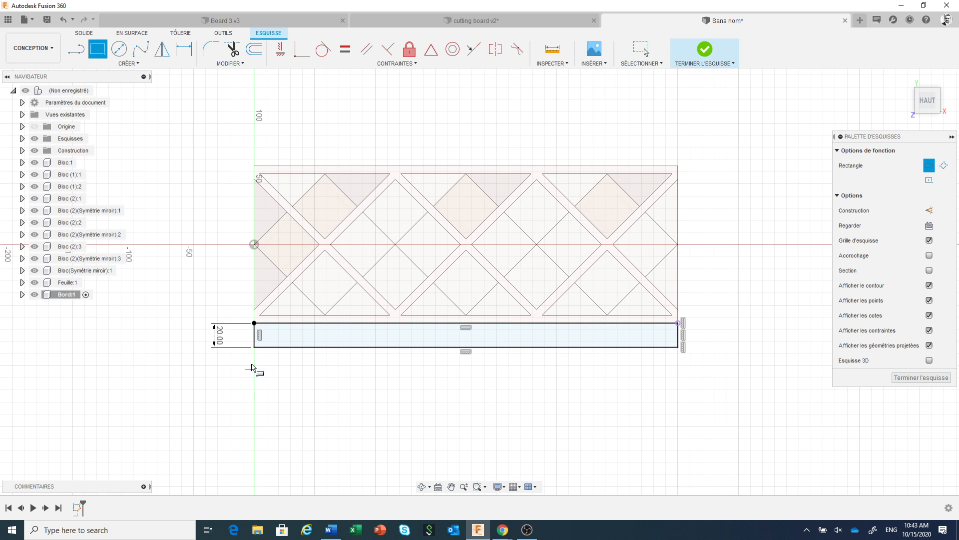
{"action": "left_click", "coordinate": [255, 347]}
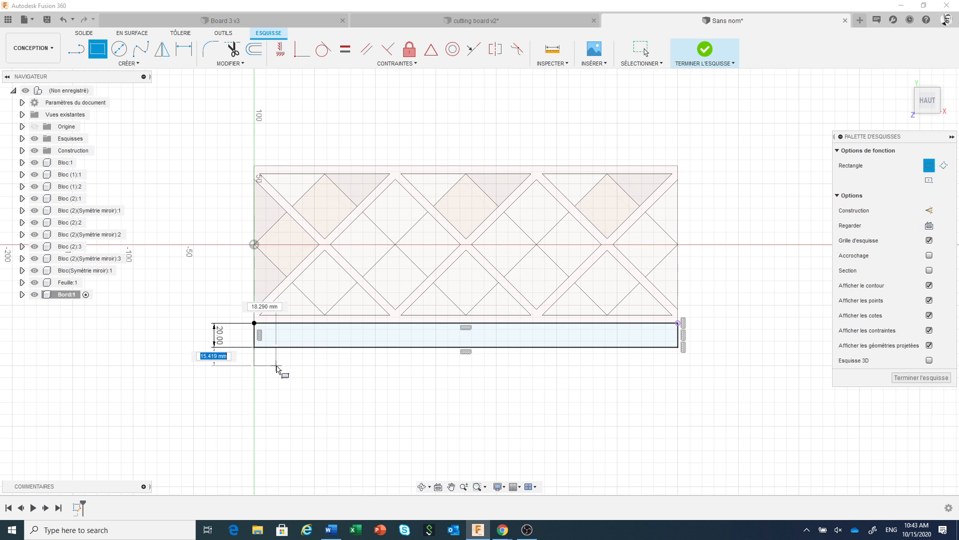
{"action": "type", "text": "6."}
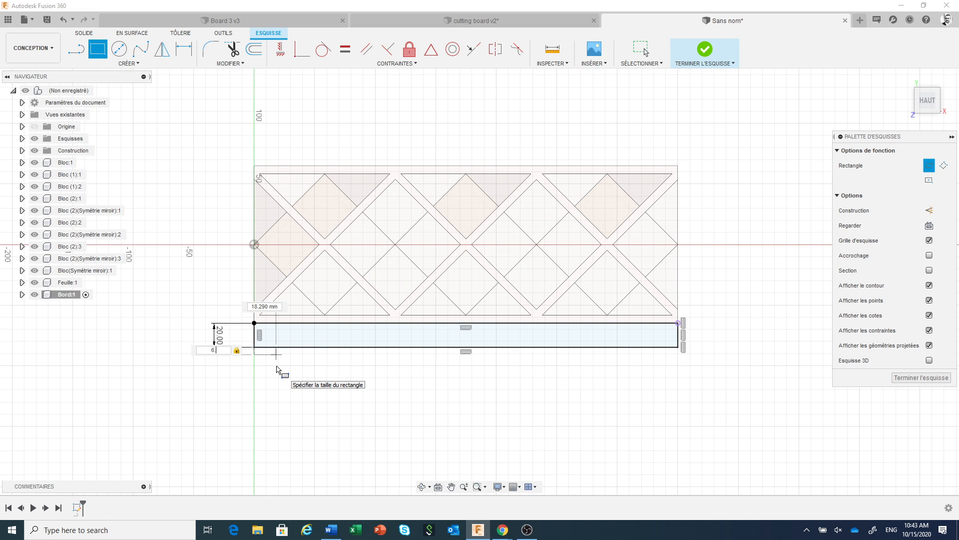
{"action": "type", "text": "5"}
{"action": "key", "text": "Return"}
{"action": "key", "text": "Escape"}
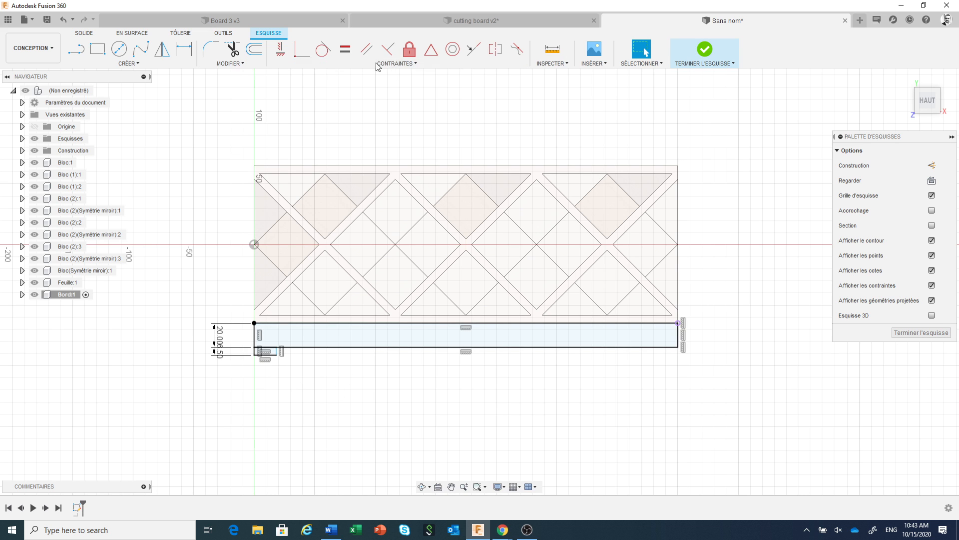
Align the 6.5 mm rectangle's free corner vertically with the right end of the 20 mm strip
{"action": "left_click", "coordinate": [281, 49]}
{"action": "left_click", "coordinate": [277, 356]}
{"action": "left_click", "coordinate": [678, 349]}
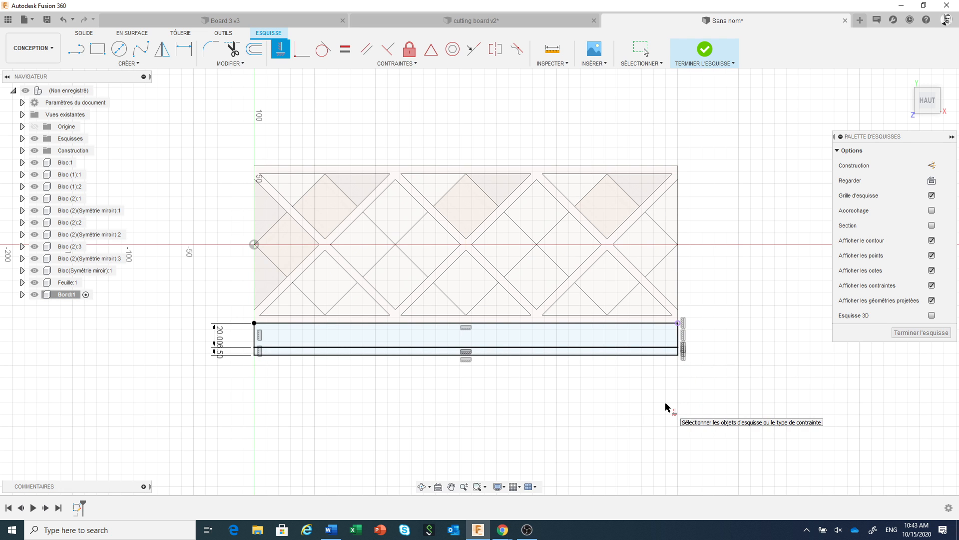
{"action": "key", "text": "Escape"}
Extrude the 20 mm strip profile as a new body up to the block face opposite the sketch
{"action": "left_click", "coordinate": [634, 339]}
{"action": "right_click", "coordinate": [633, 338]}
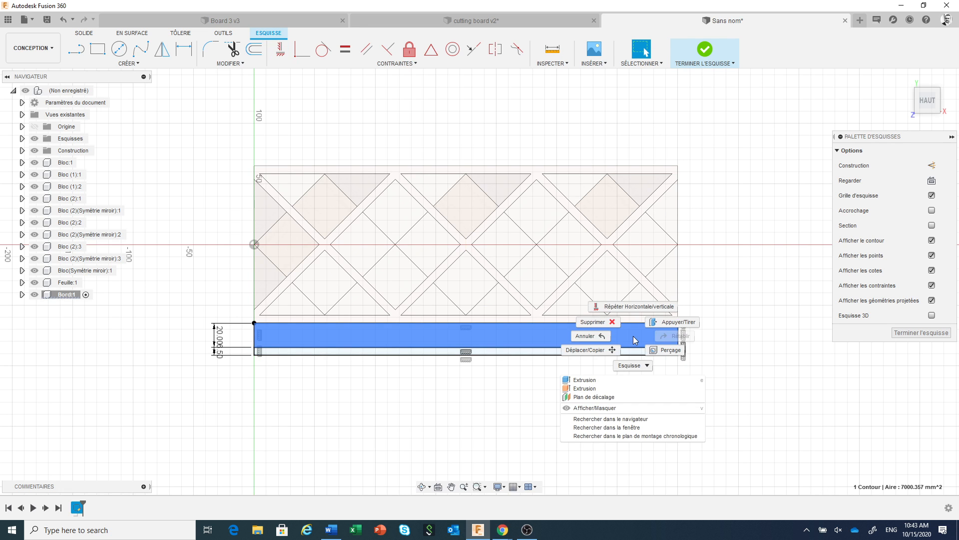
{"action": "left_click", "coordinate": [620, 380]}
{"action": "middle_click_drag", "start_coordinate": [651, 330], "coordinate": [623, 306], "text": "shift"}
{"action": "scroll", "coordinate": [571, 254], "scroll_direction": "up", "scroll_amount": 2}
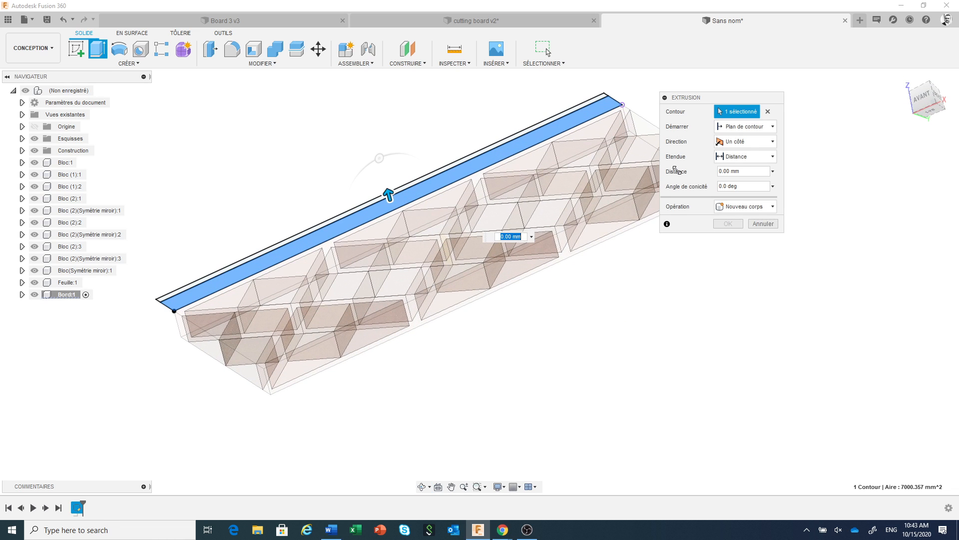
{"action": "left_click", "coordinate": [743, 157]}
{"action": "left_click", "coordinate": [741, 181]}
{"action": "left_click", "coordinate": [581, 184]}
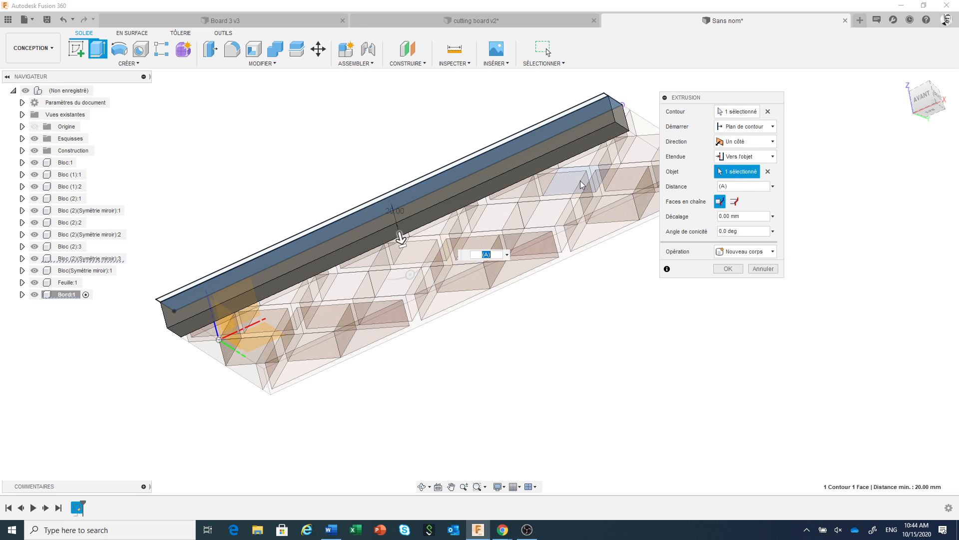
{"action": "left_click", "coordinate": [728, 269]}
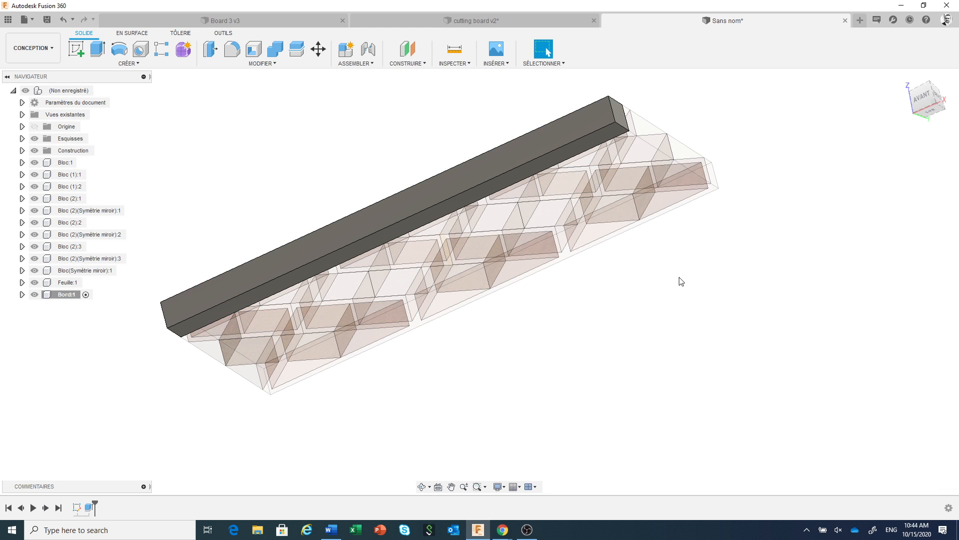
Expand the Bord component's bodies and sketches and show its border sketch again
{"action": "middle_click_drag", "start_coordinate": [681, 281], "coordinate": [692, 335], "text": "shift"}
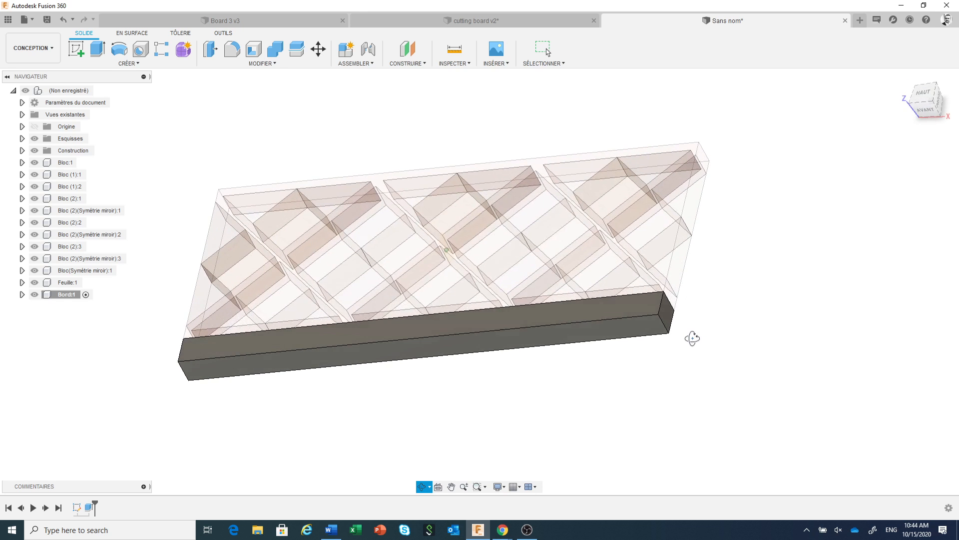
{"action": "left_click", "coordinate": [22, 295]}
{"action": "left_click", "coordinate": [31, 318]}
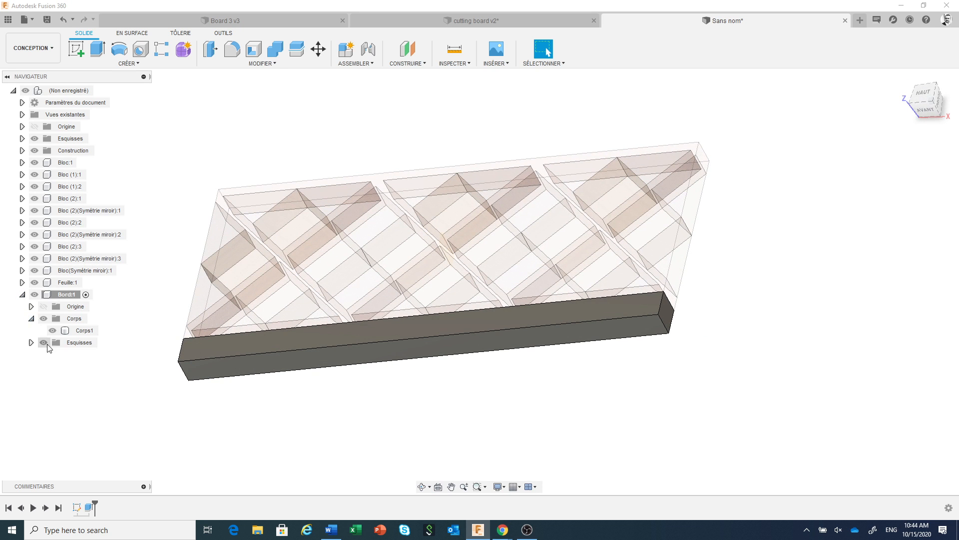
{"action": "left_click", "coordinate": [31, 343]}
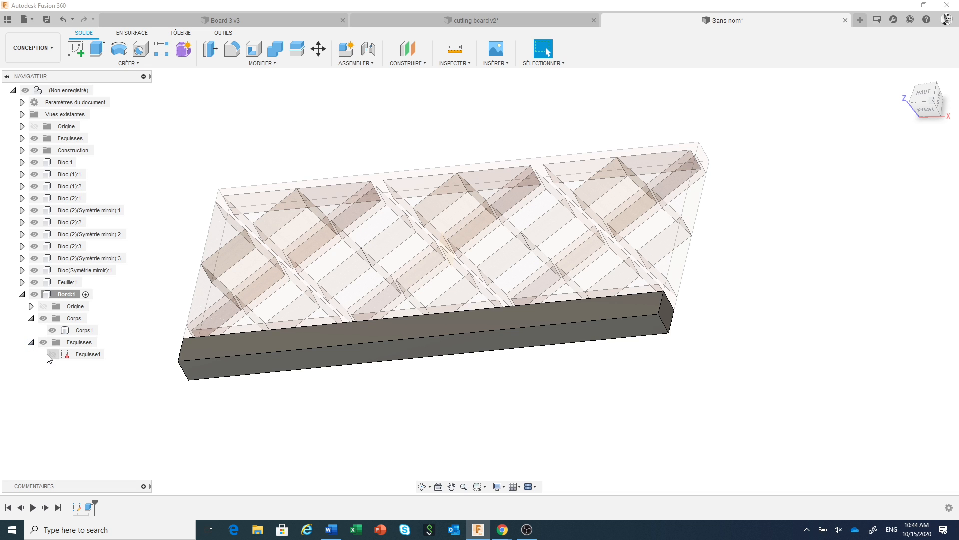
{"action": "scroll", "coordinate": [335, 395], "scroll_direction": "up", "scroll_amount": 2}
{"action": "scroll", "coordinate": [338, 377], "scroll_direction": "up", "scroll_amount": 1}
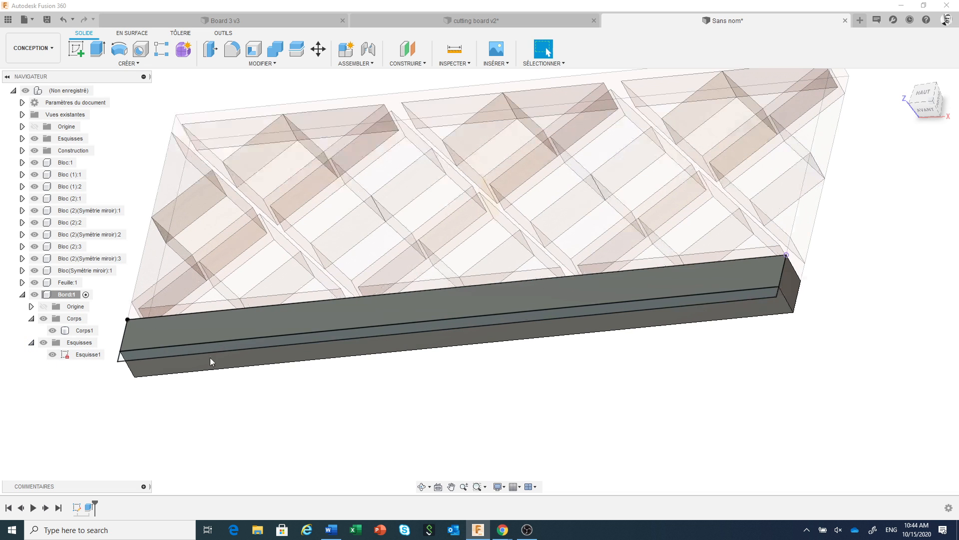
Extrude the 6.5 mm strip profile as a new body up to the 20 mm strip's face opposite the sketch
{"action": "left_click", "coordinate": [148, 356]}
{"action": "right_click", "coordinate": [149, 356]}
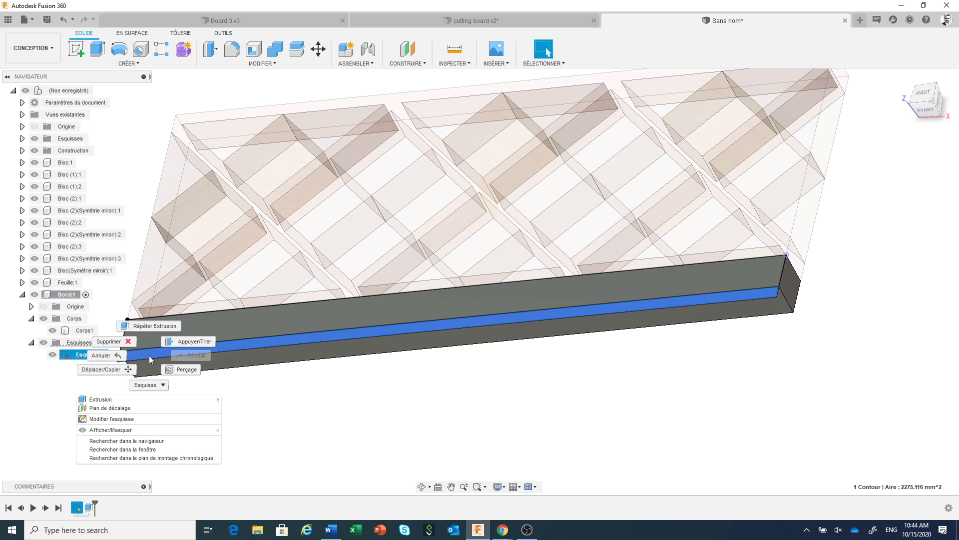
{"action": "left_click", "coordinate": [138, 402]}
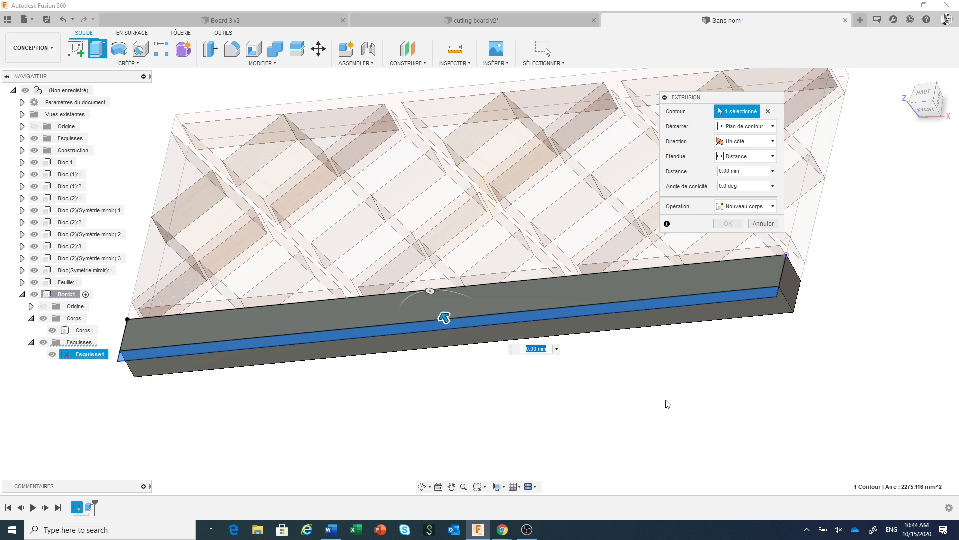
{"action": "scroll", "coordinate": [669, 403], "scroll_direction": "down", "scroll_amount": 1}
{"action": "middle_click_drag", "start_coordinate": [672, 404], "coordinate": [634, 367], "text": "shift"}
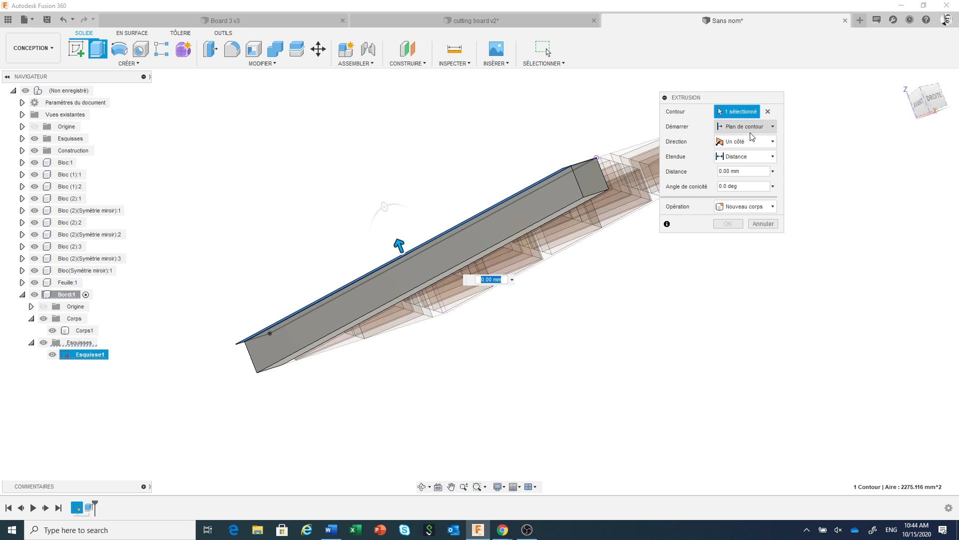
{"action": "left_click", "coordinate": [752, 157]}
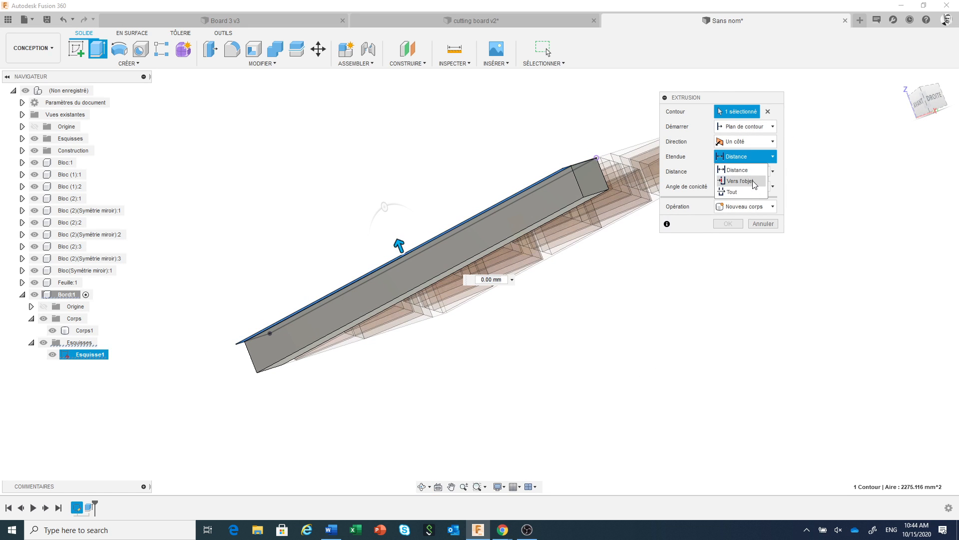
{"action": "left_click", "coordinate": [741, 181]}
{"action": "scroll", "coordinate": [585, 197], "scroll_direction": "up", "scroll_amount": 5}
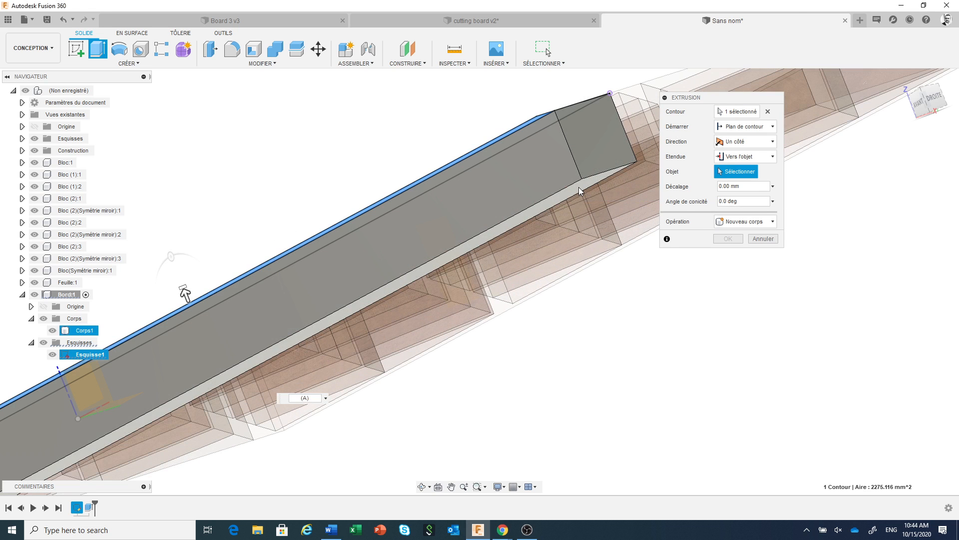
{"action": "left_click", "coordinate": [220, 382]}
{"action": "scroll", "coordinate": [631, 319], "scroll_direction": "down", "scroll_amount": 3}
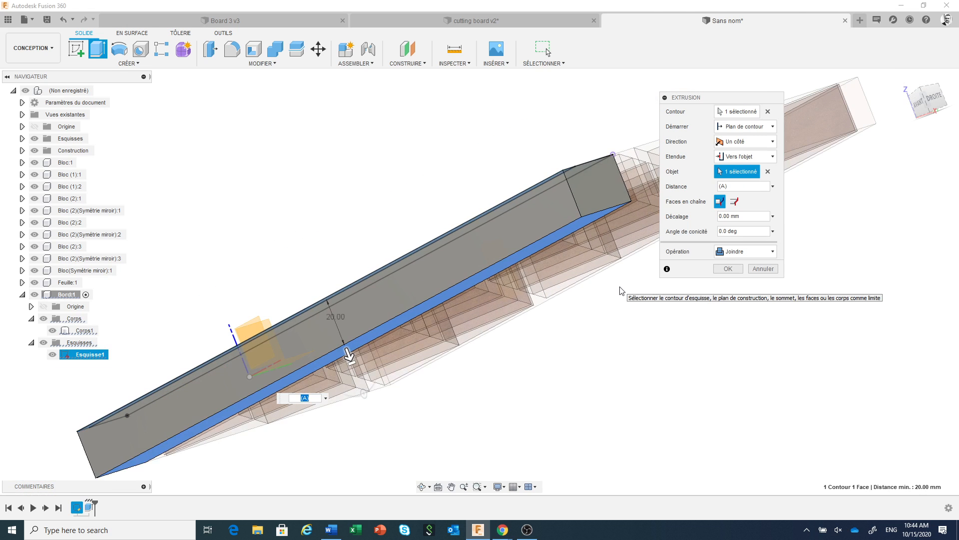
{"action": "middle_click_drag", "start_coordinate": [631, 324], "coordinate": [654, 269]}
{"action": "left_click", "coordinate": [752, 251]}
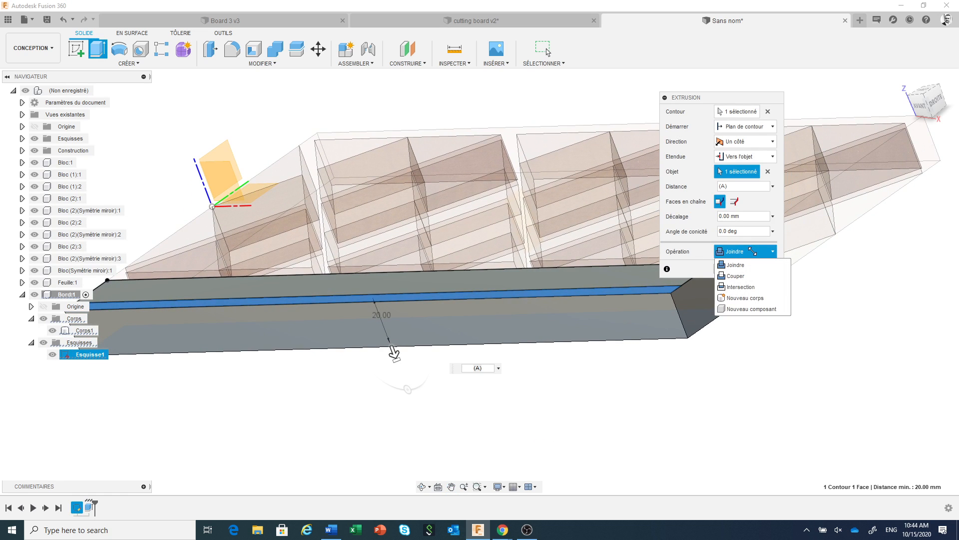
{"action": "left_click", "coordinate": [756, 298]}
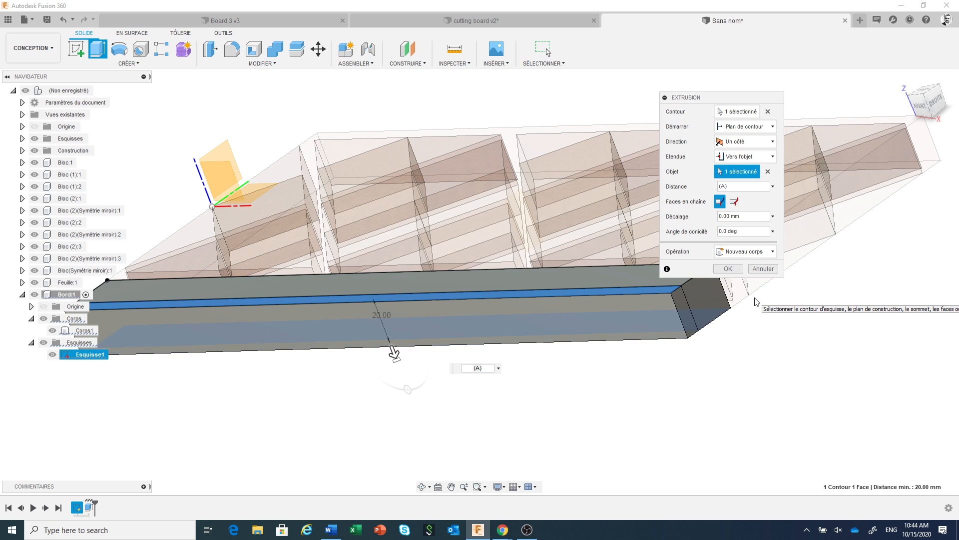
{"action": "left_click", "coordinate": [735, 269]}
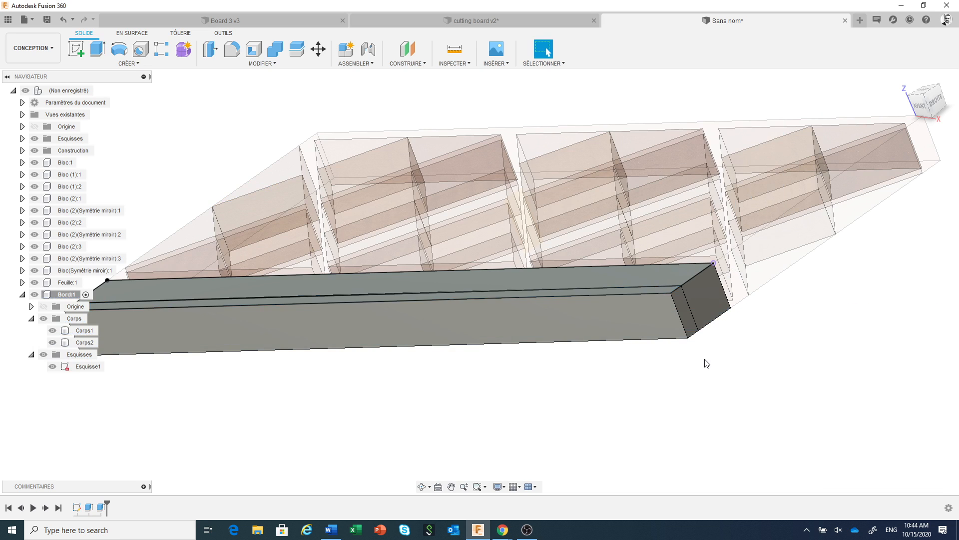
Fillet the two outer vertical end edges of the narrow border strip with a 6.5 mm radius
{"action": "left_click_drag", "start_coordinate": [724, 364], "coordinate": [820, 345]}
{"action": "key", "text": "Escape"}
{"action": "left_click", "coordinate": [801, 318]}
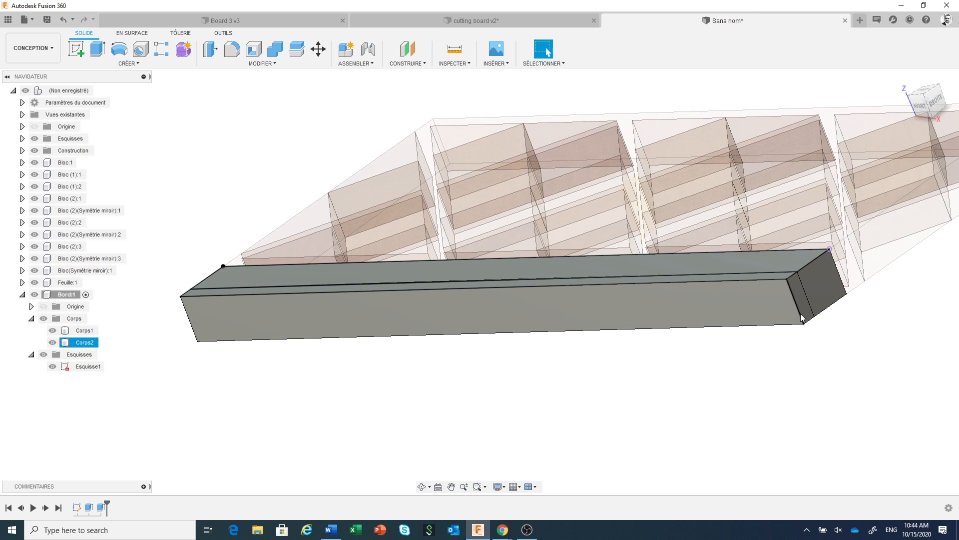
{"action": "left_click", "coordinate": [801, 318]}
{"action": "right_click", "coordinate": [801, 318]}
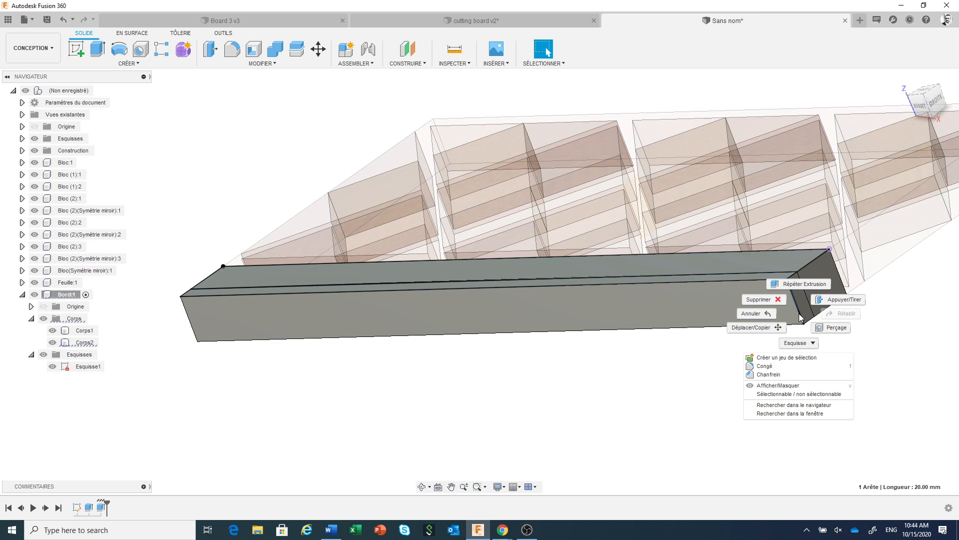
{"action": "left_click", "coordinate": [794, 370]}
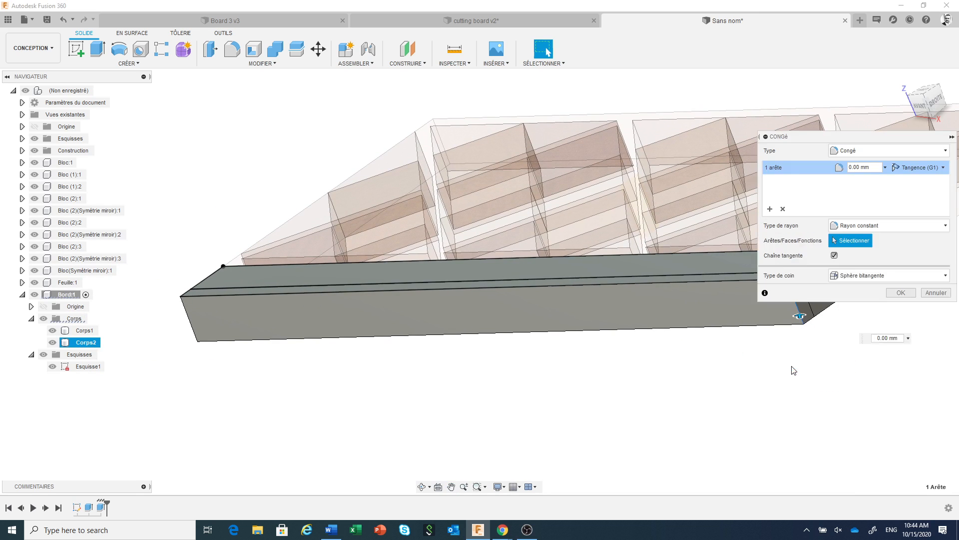
{"action": "left_click", "coordinate": [193, 330]}
{"action": "type", "text": "6.5"}
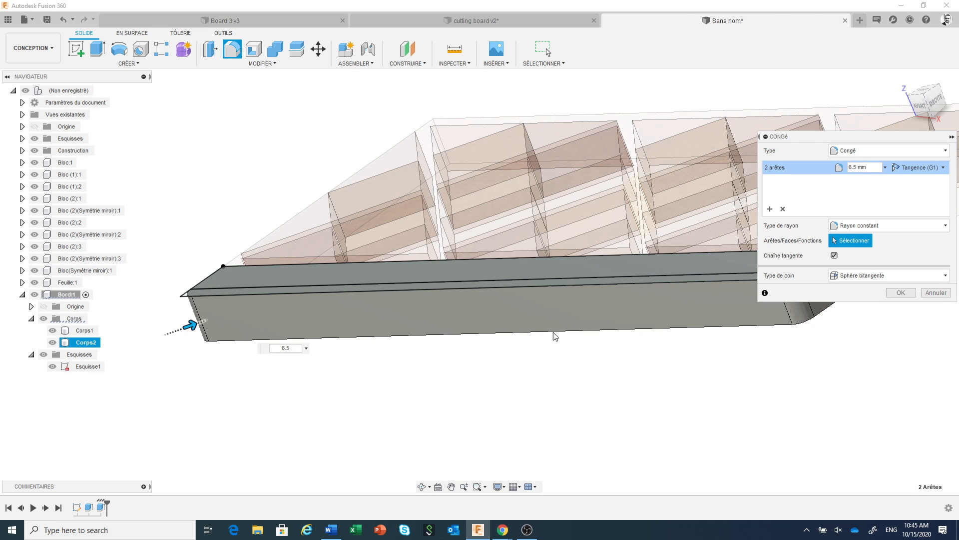
{"action": "left_click", "coordinate": [900, 293]}
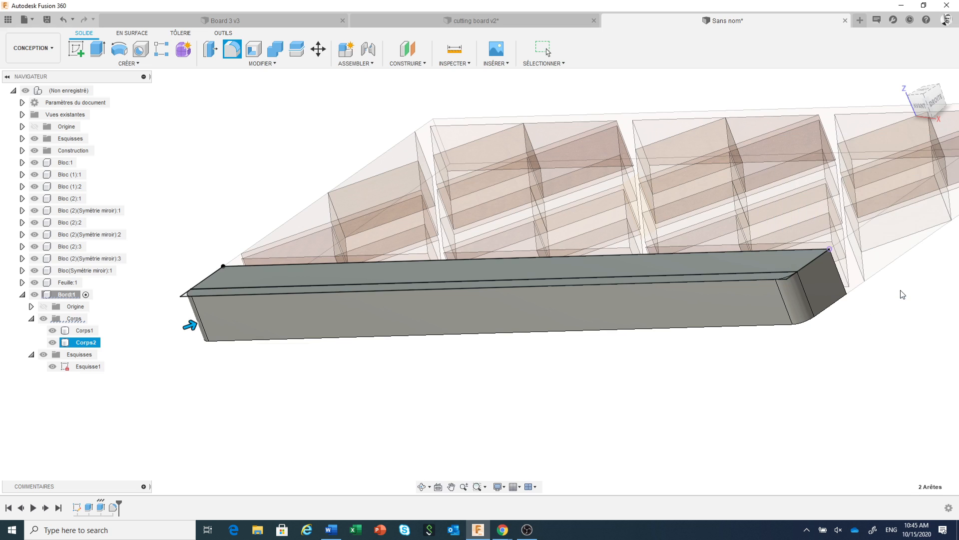
Hide the border sketch and reactivate the top-level component of the design
{"action": "left_click", "coordinate": [65, 369]}
{"action": "left_click", "coordinate": [52, 367]}
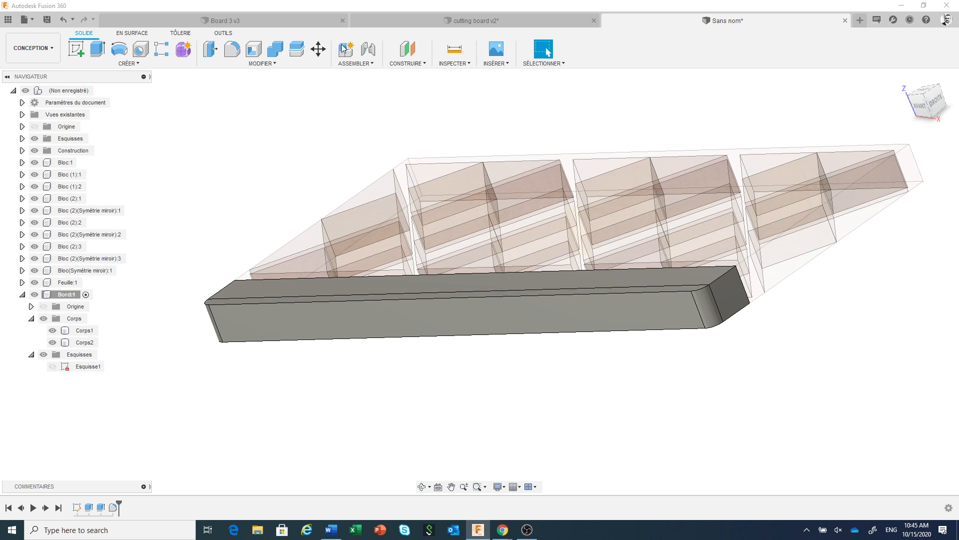
{"action": "left_click", "coordinate": [99, 92]}
{"action": "middle_click_drag", "start_coordinate": [415, 373], "coordinate": [389, 339]}
Apply the 3D Pine - Glossy appearance to the 20 mm strip and 3D Walnut - Figured - Glossy to the 6.5 mm outer strip
{"action": "left_click", "coordinate": [274, 63]}
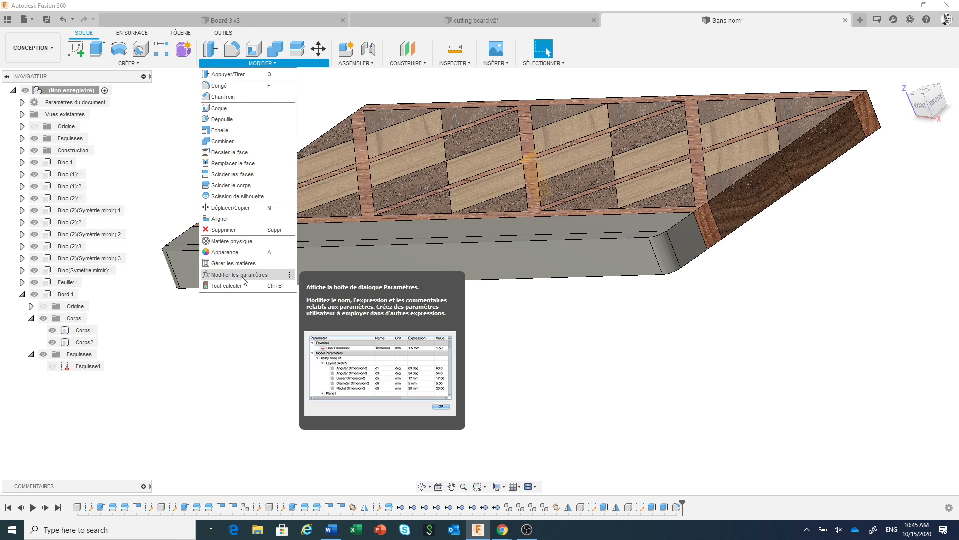
{"action": "left_click", "coordinate": [238, 251]}
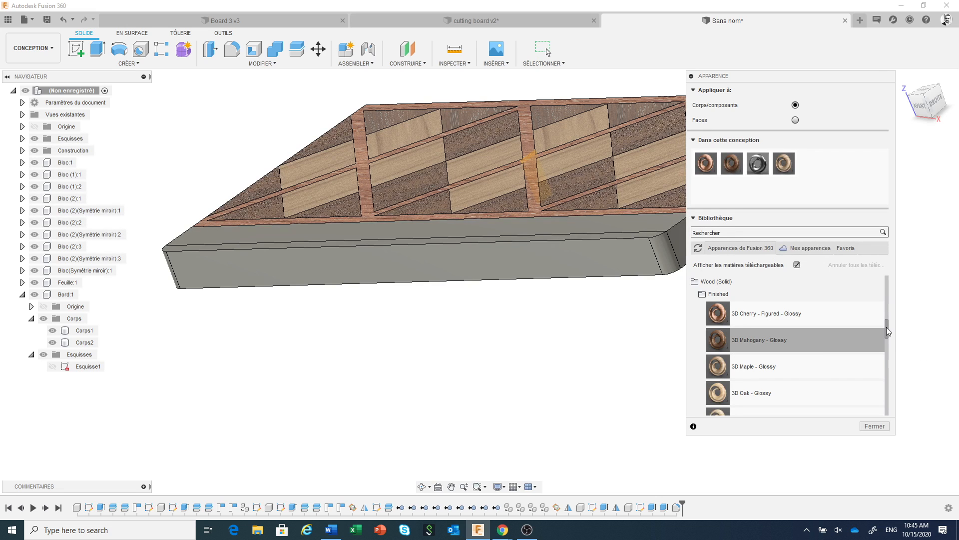
{"action": "left_click_drag", "start_coordinate": [888, 331], "coordinate": [887, 346]}
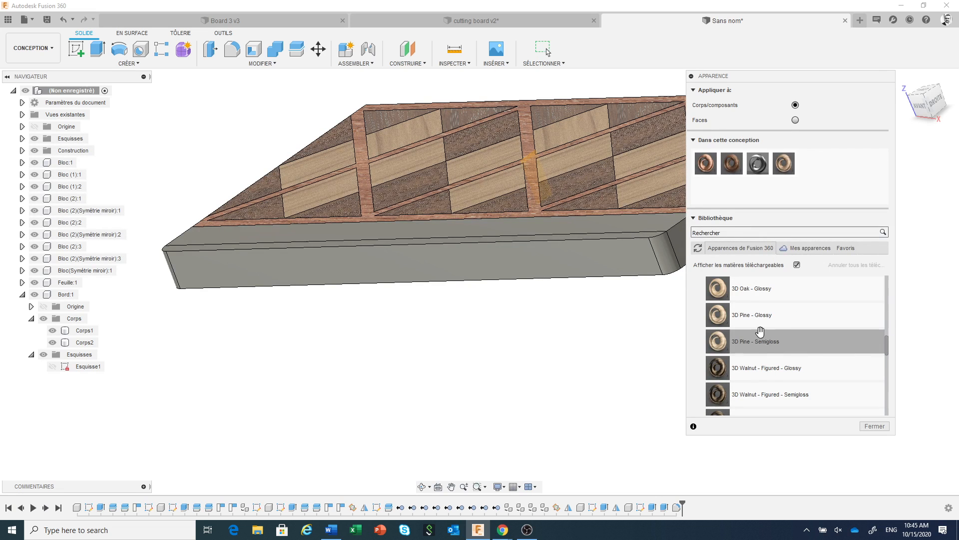
{"action": "left_click_drag", "start_coordinate": [717, 313], "coordinate": [675, 237]}
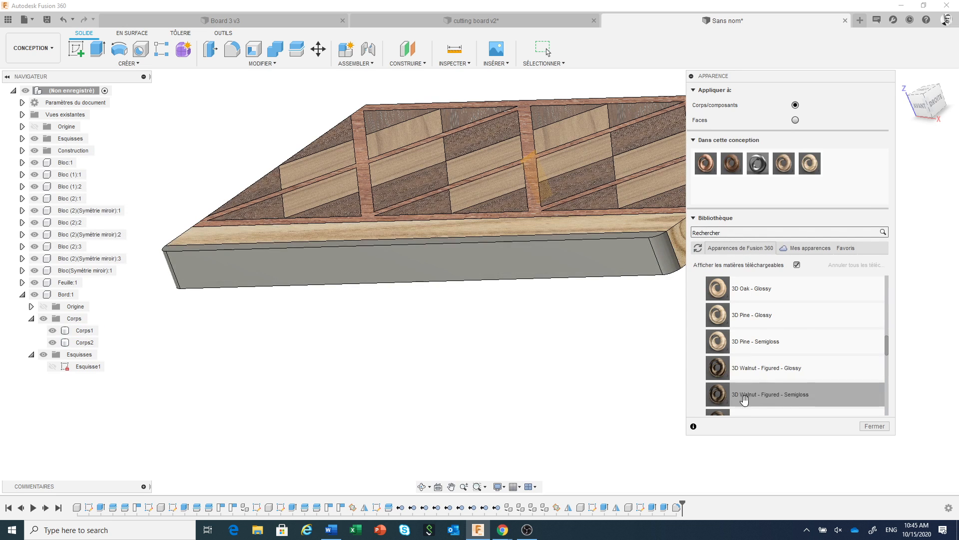
{"action": "left_click_drag", "start_coordinate": [720, 367], "coordinate": [624, 264]}
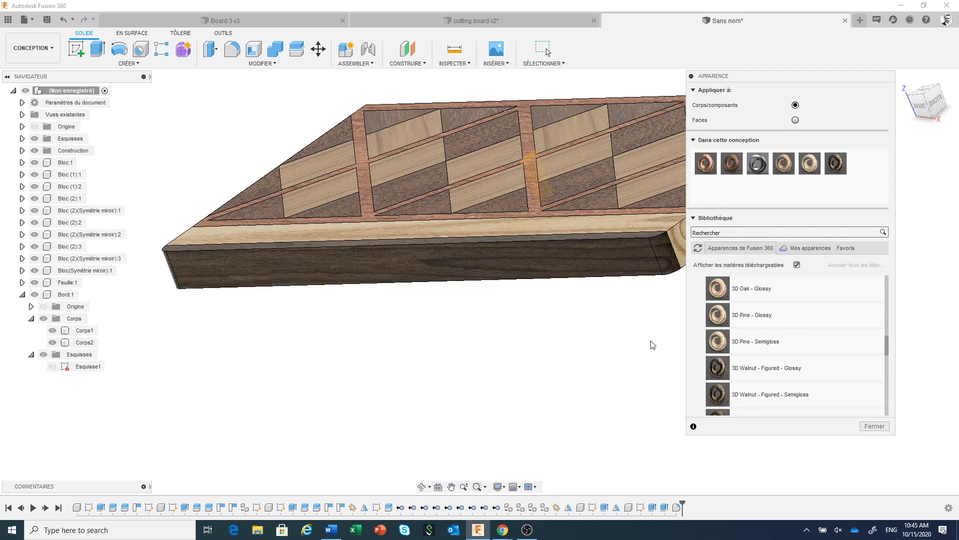
{"action": "left_click", "coordinate": [865, 427]}
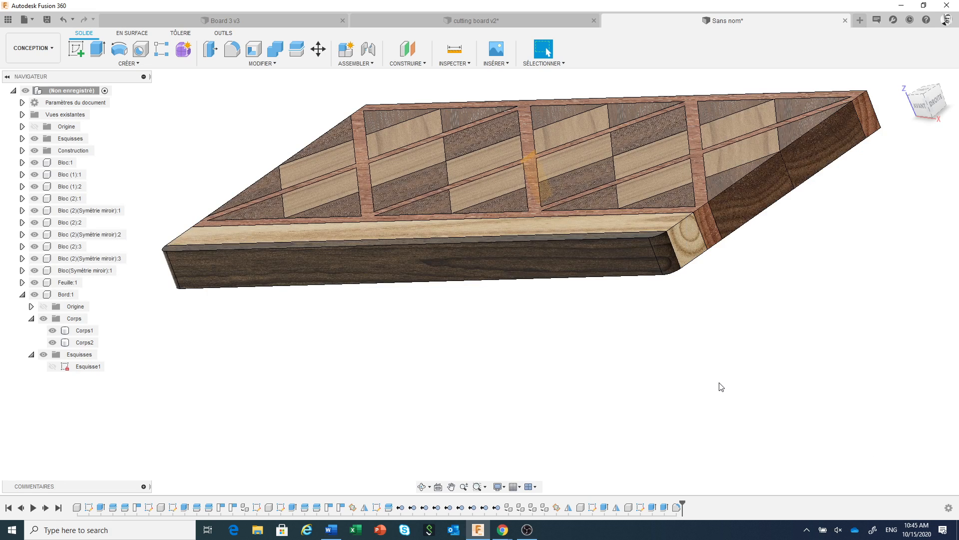
Mirror the Bord component to the board's opposite long side across the origin plane running lengthwise through its middle
{"action": "scroll", "coordinate": [723, 388], "scroll_direction": "down", "scroll_amount": 2}
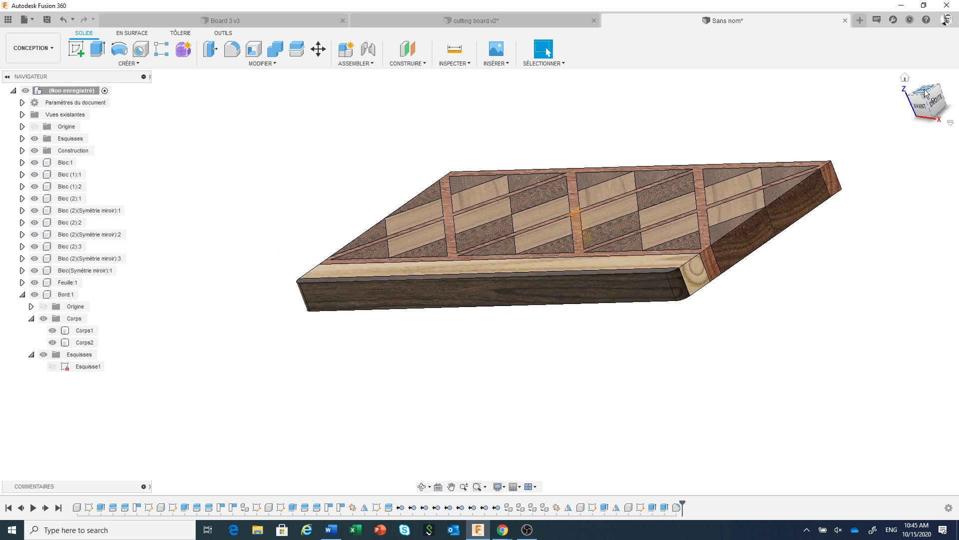
{"action": "left_click", "coordinate": [924, 93]}
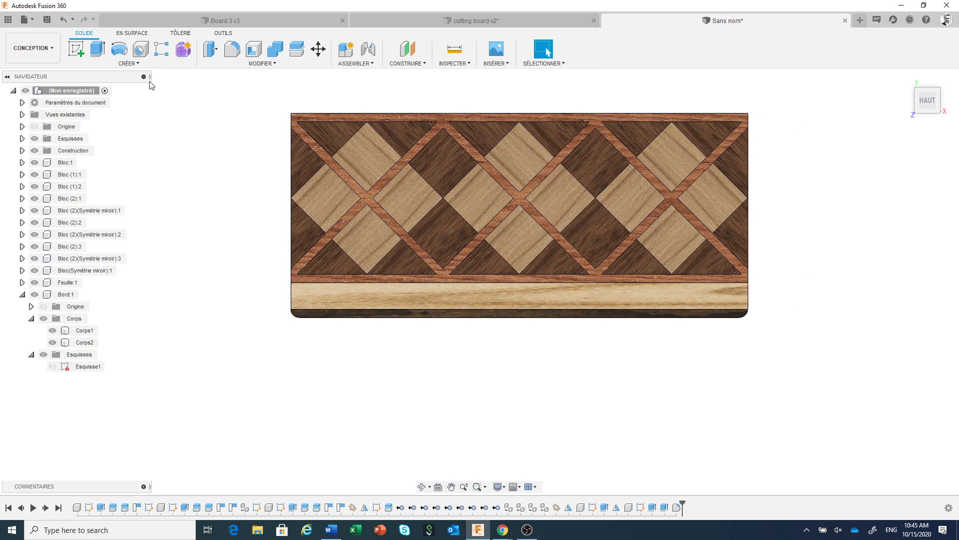
{"action": "left_click", "coordinate": [134, 64]}
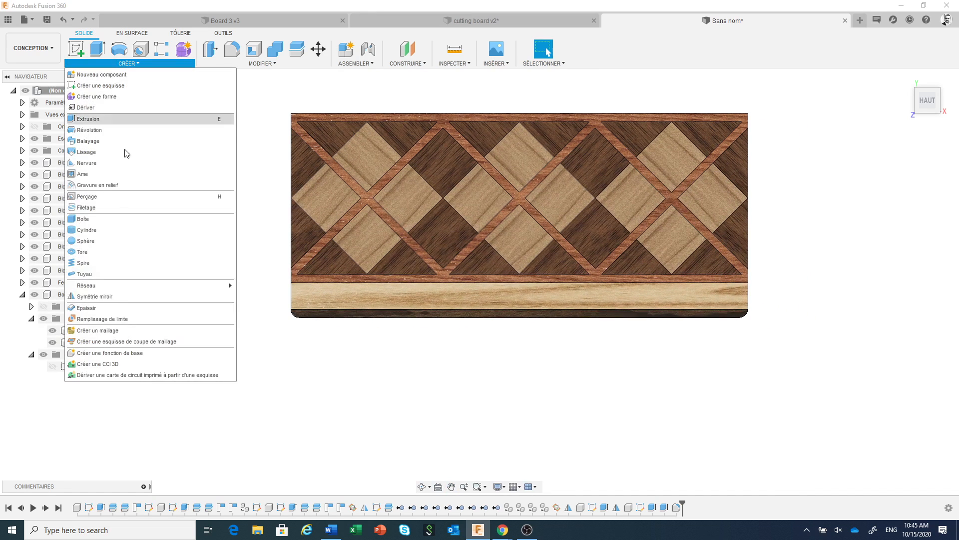
{"action": "left_click", "coordinate": [113, 297]}
{"action": "left_click", "coordinate": [729, 112]}
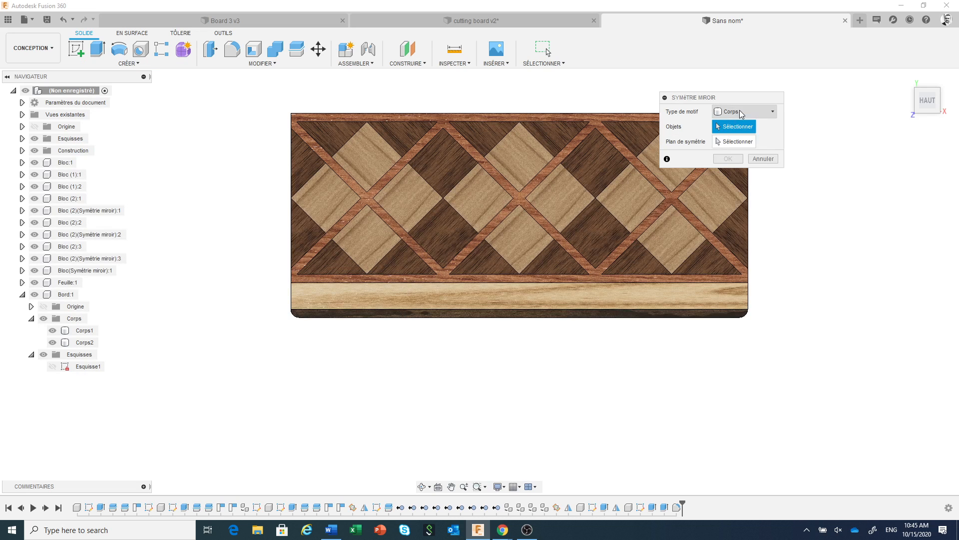
{"action": "left_click", "coordinate": [744, 159]}
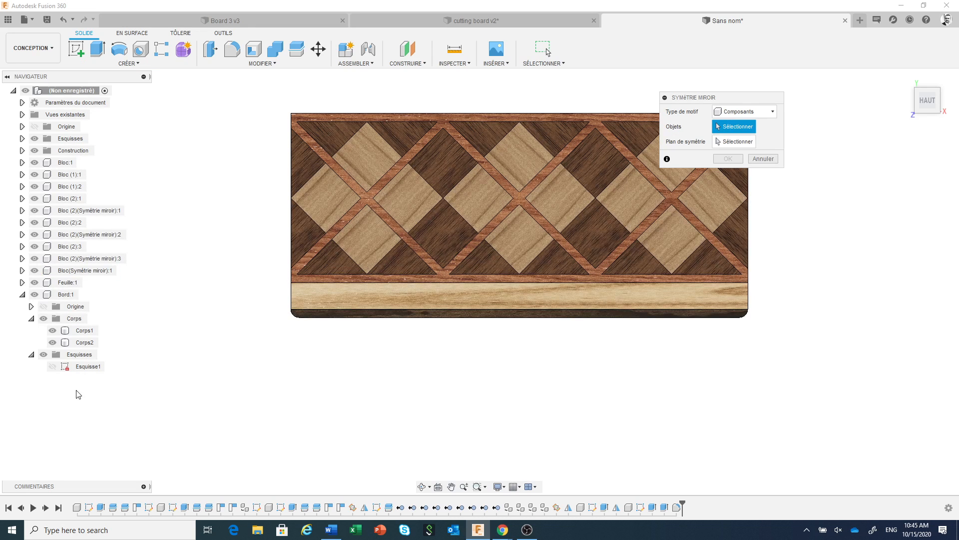
{"action": "left_click", "coordinate": [353, 306]}
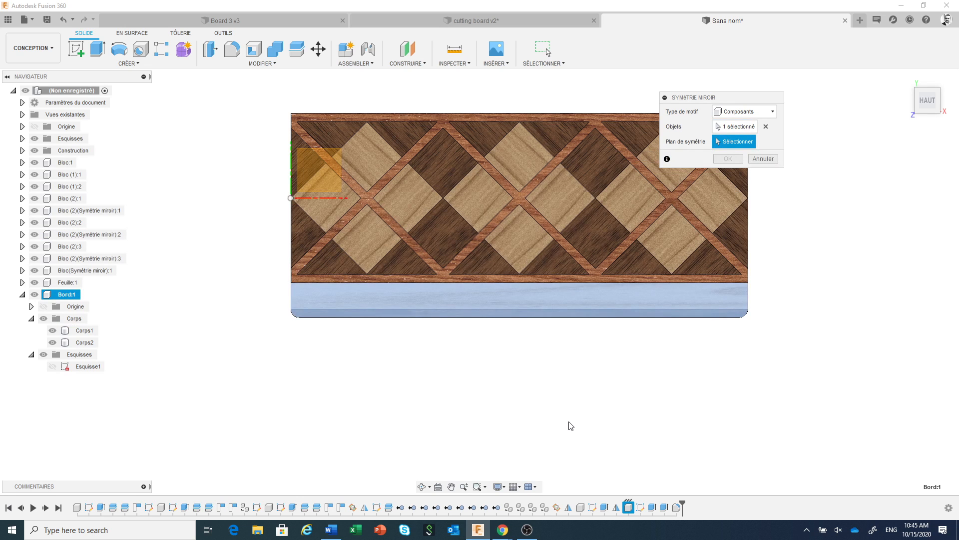
{"action": "middle_click_drag", "start_coordinate": [575, 419], "coordinate": [569, 383], "text": "shift"}
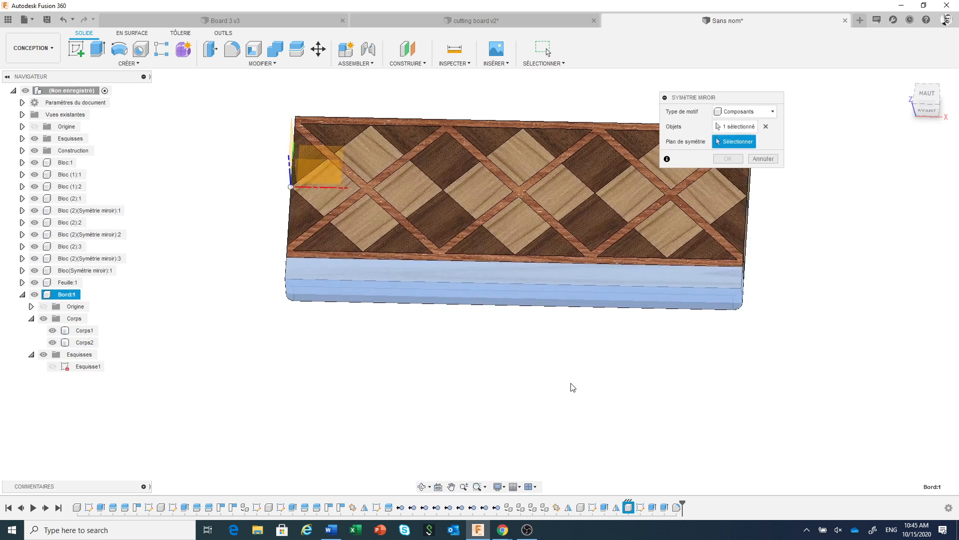
{"action": "left_click", "coordinate": [329, 174]}
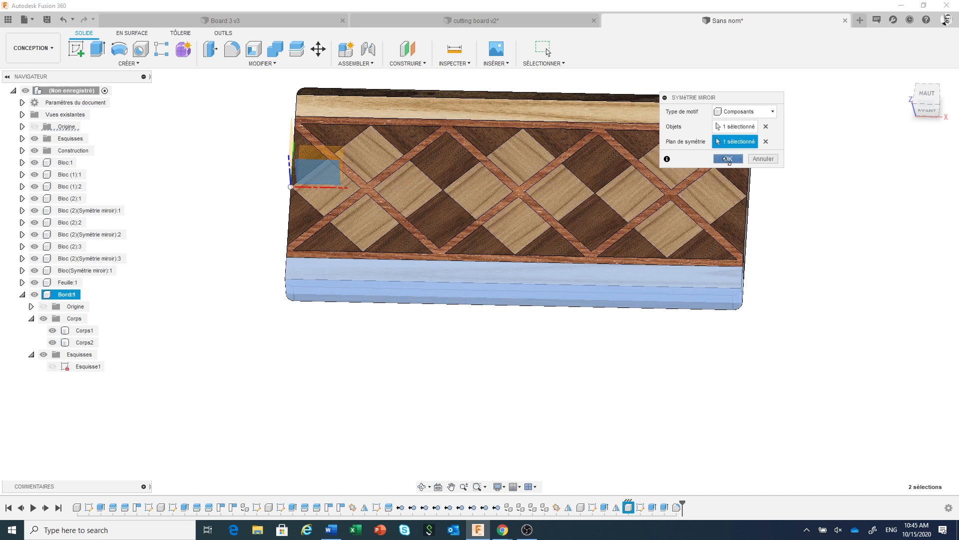
{"action": "left_click", "coordinate": [727, 159]}
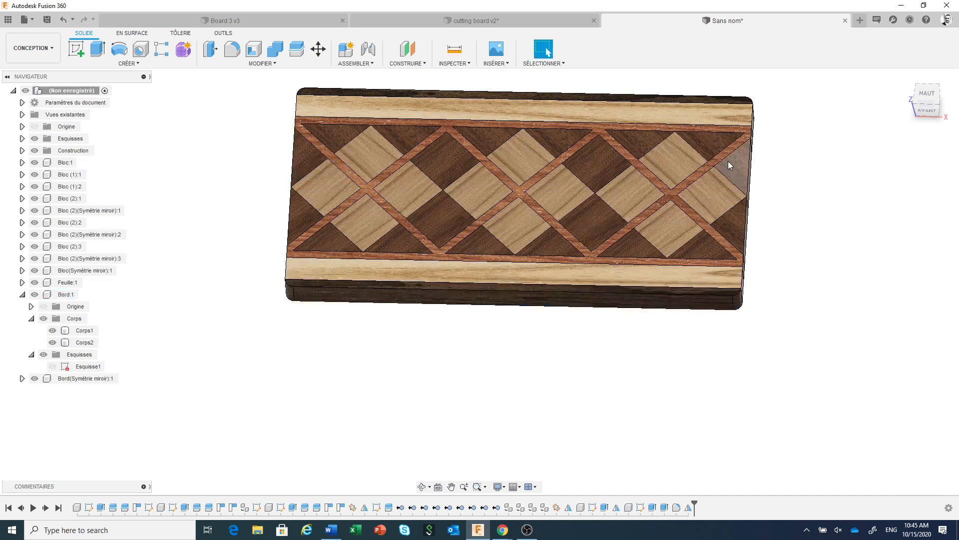
{"action": "left_click", "coordinate": [924, 92]}
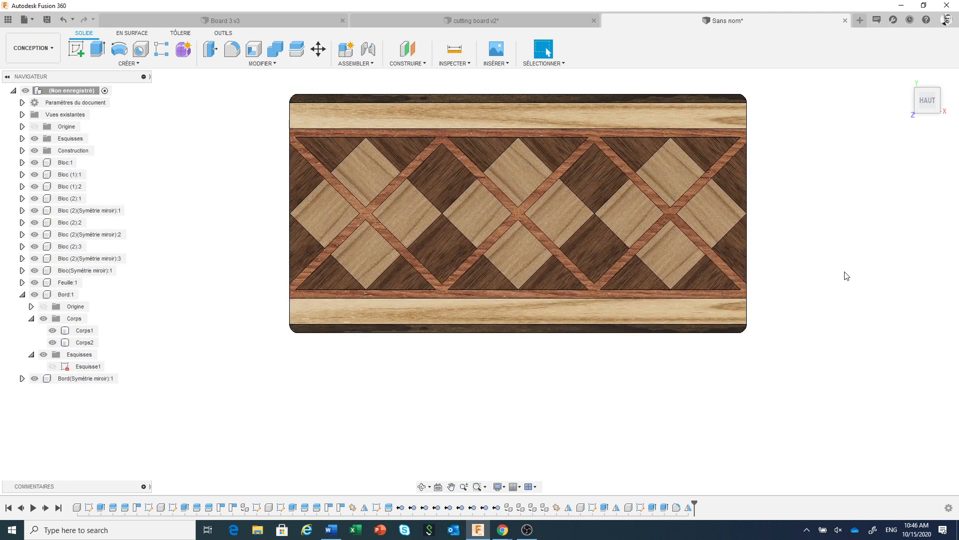
Switch the cutting board design to the Render (Rendu) workspace with the whole board in an angled view
{"action": "middle_click_drag", "start_coordinate": [846, 277], "coordinate": [803, 299], "text": "shift"}
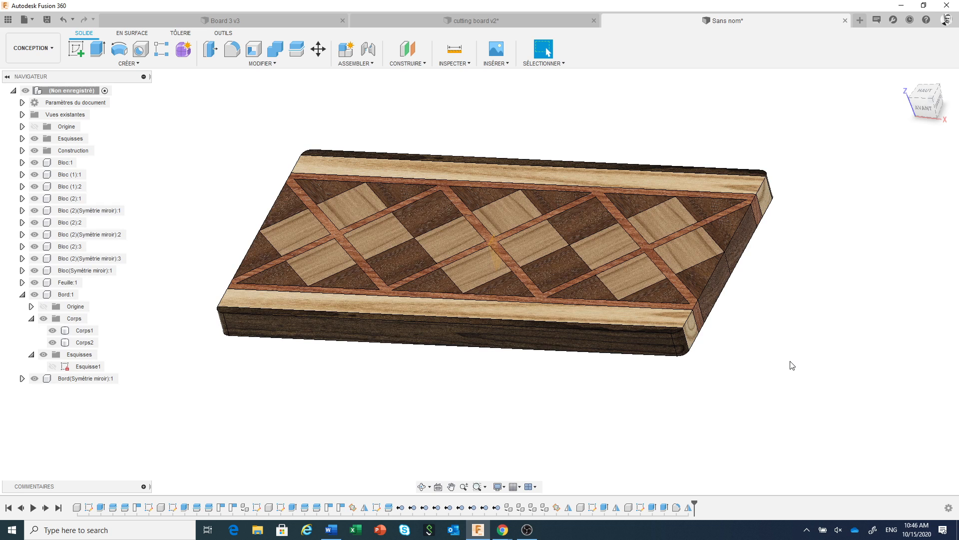
{"action": "middle_click_drag", "start_coordinate": [553, 382], "coordinate": [563, 408]}
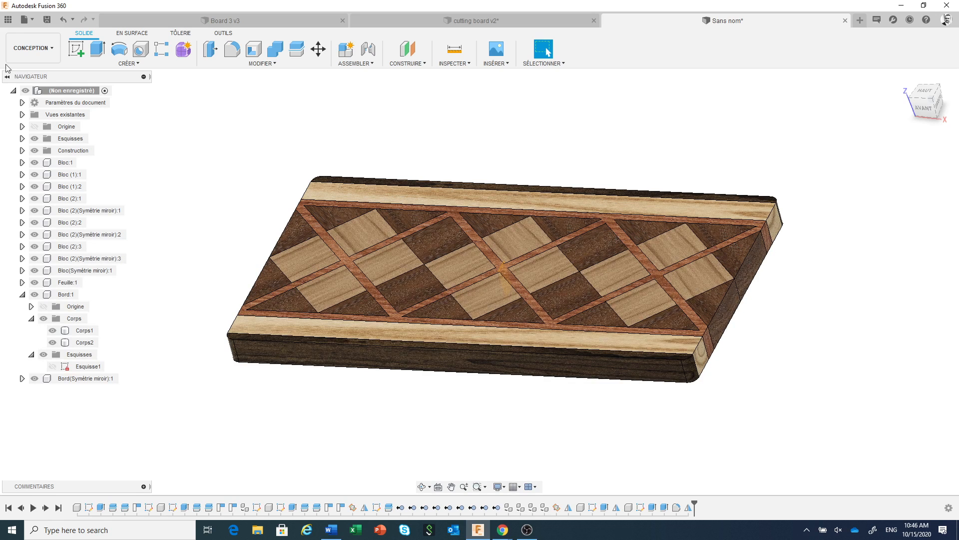
{"action": "left_click", "coordinate": [19, 50]}
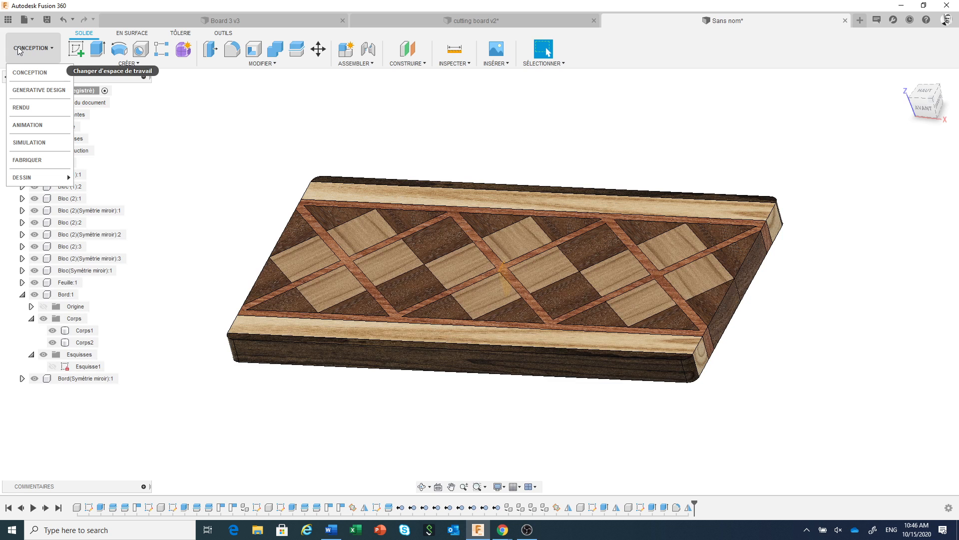
{"action": "left_click", "coordinate": [19, 113]}
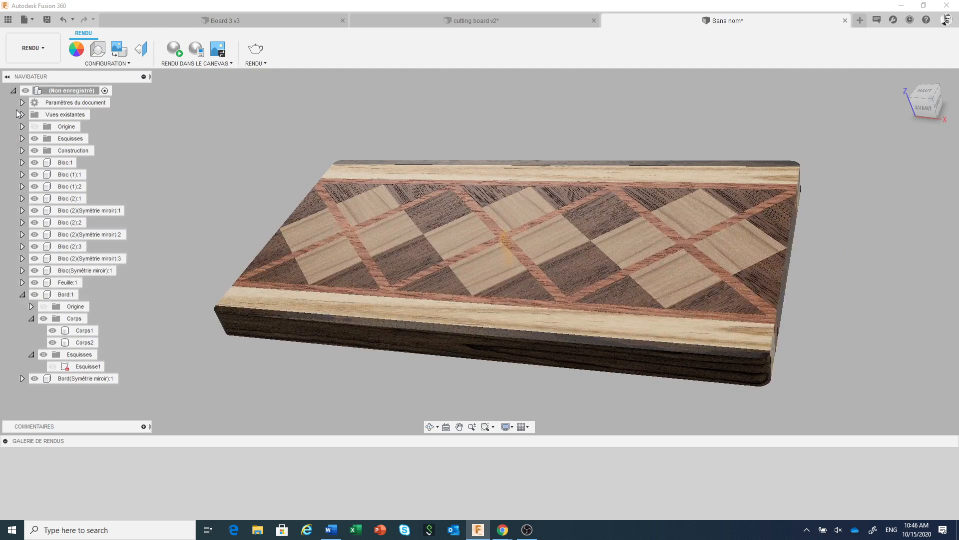
{"action": "scroll", "coordinate": [259, 180], "scroll_direction": "down", "scroll_amount": 3}
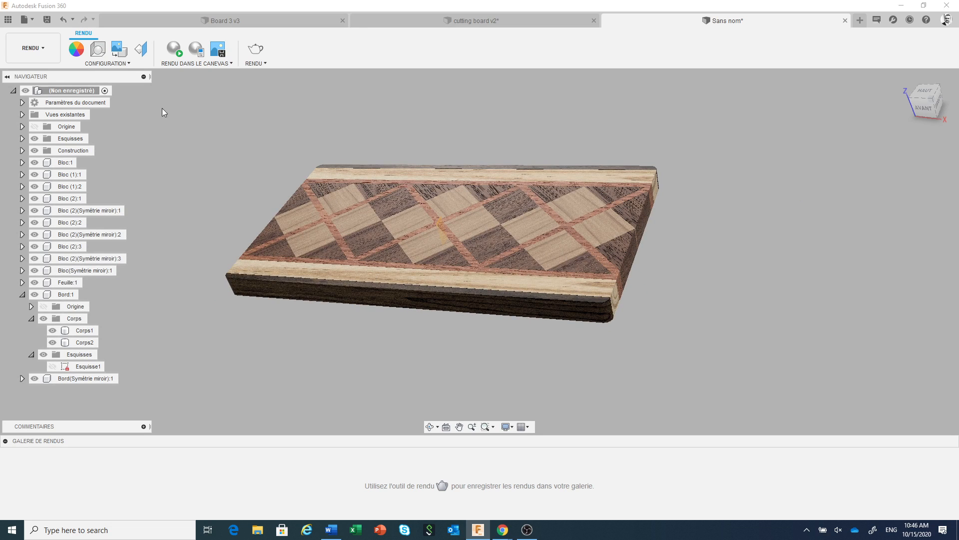
Apply the Photobooth environment from the Fusion environment library to the render scene and close the scene settings
{"action": "left_click", "coordinate": [98, 48]}
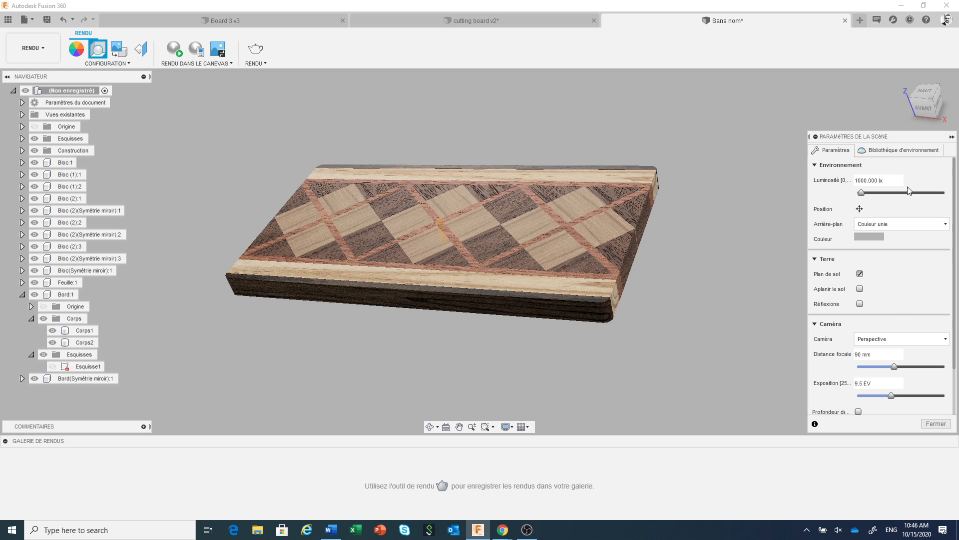
{"action": "left_click", "coordinate": [904, 152]}
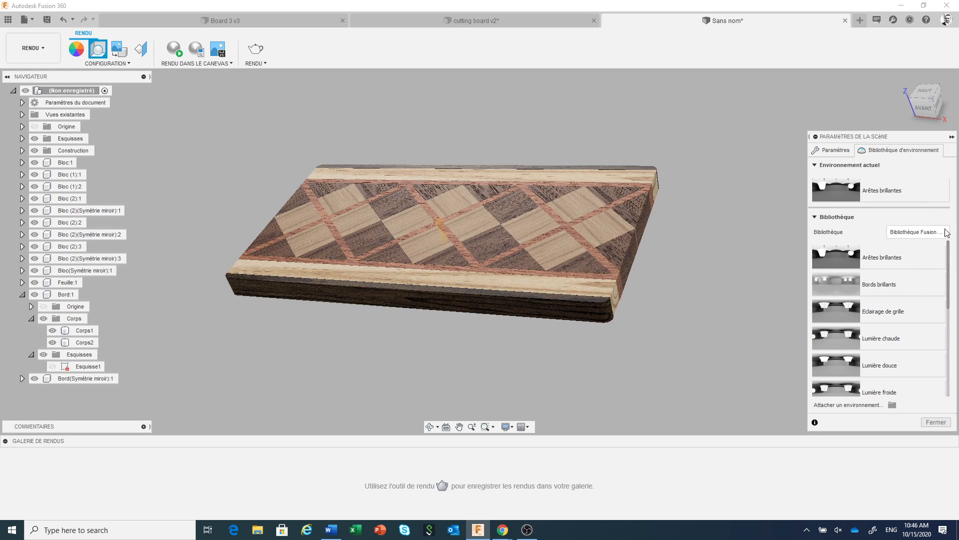
{"action": "left_click_drag", "start_coordinate": [950, 291], "coordinate": [948, 318]}
{"action": "left_click_drag", "start_coordinate": [849, 351], "coordinate": [812, 335]}
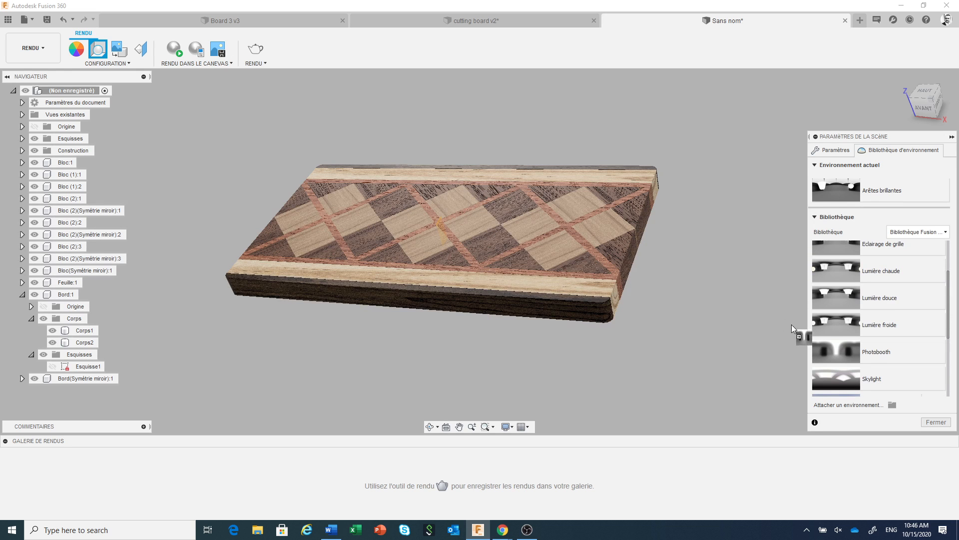
{"action": "left_click_drag", "start_coordinate": [667, 295], "coordinate": [667, 295]}
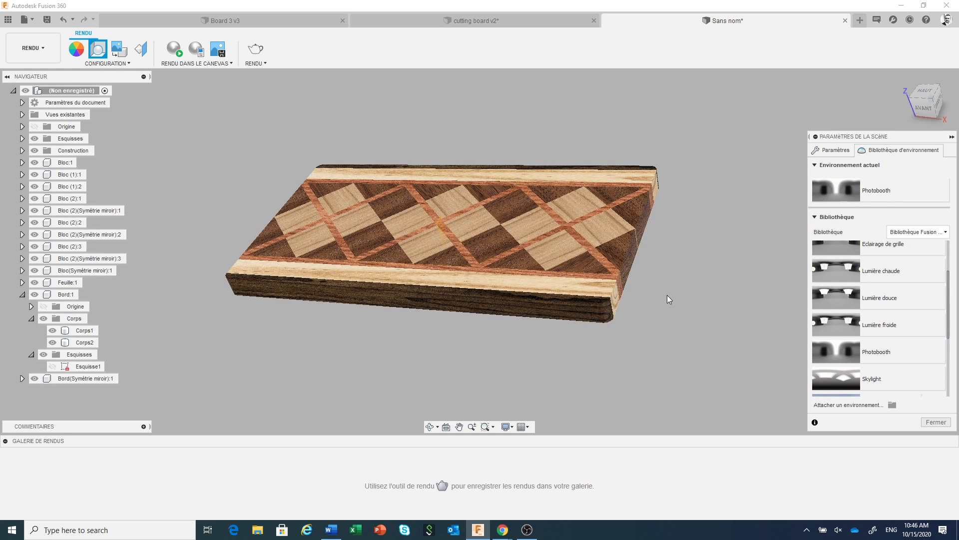
{"action": "left_click", "coordinate": [937, 422]}
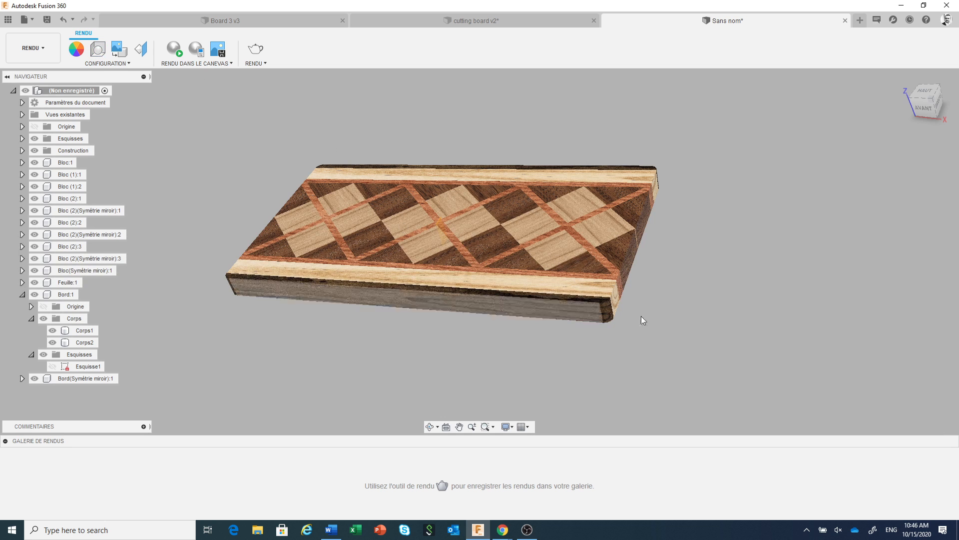
{"action": "scroll", "coordinate": [651, 287], "scroll_direction": "up", "scroll_amount": 4}
{"action": "scroll", "coordinate": [651, 289], "scroll_direction": "up", "scroll_amount": 2}
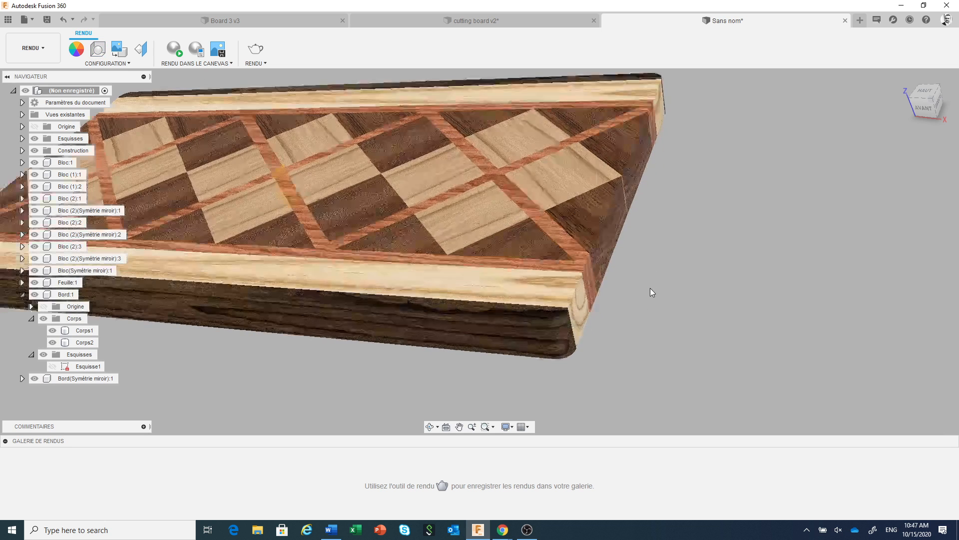
{"action": "left_click", "coordinate": [140, 50]}
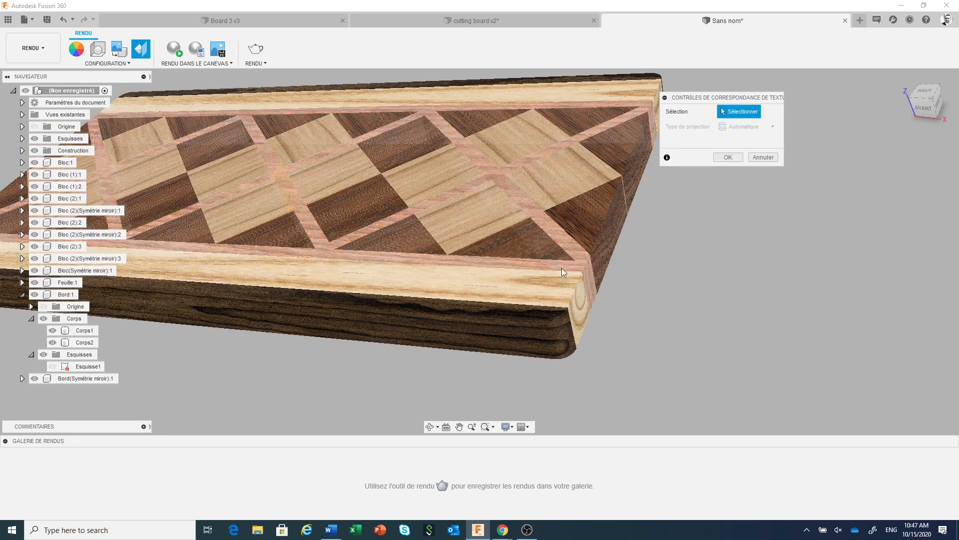
{"action": "left_click", "coordinate": [525, 246]}
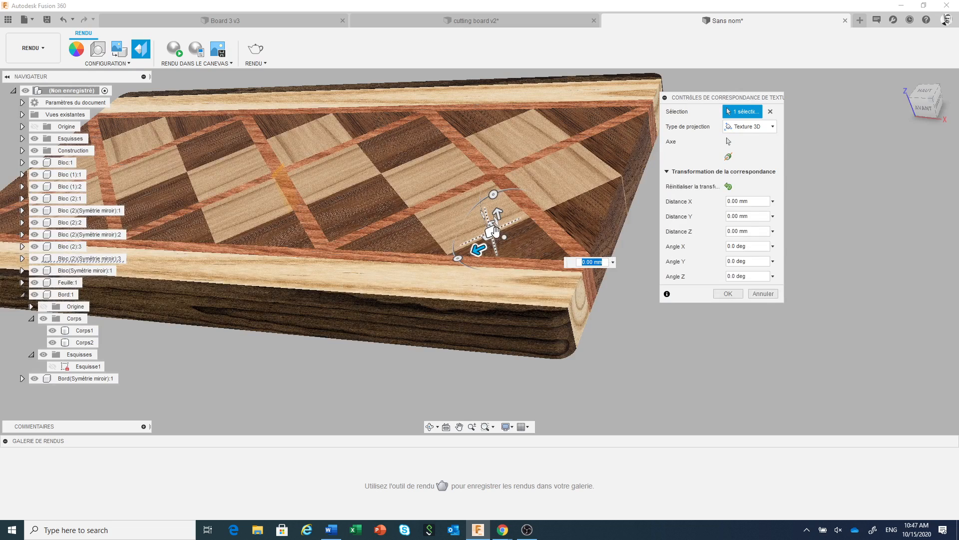
{"action": "left_click_drag", "start_coordinate": [491, 233], "coordinate": [539, 245]}
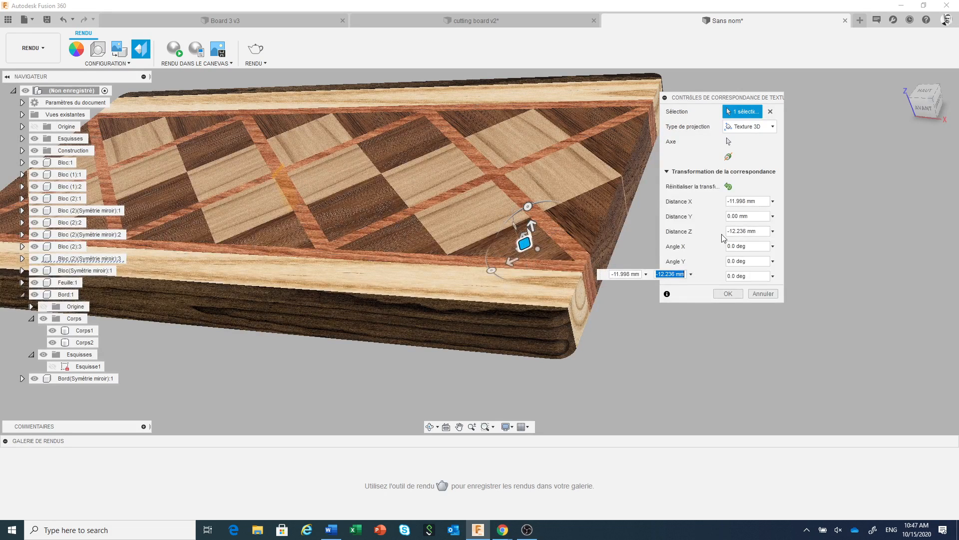
{"action": "left_click", "coordinate": [771, 111]}
{"action": "left_click", "coordinate": [541, 291]}
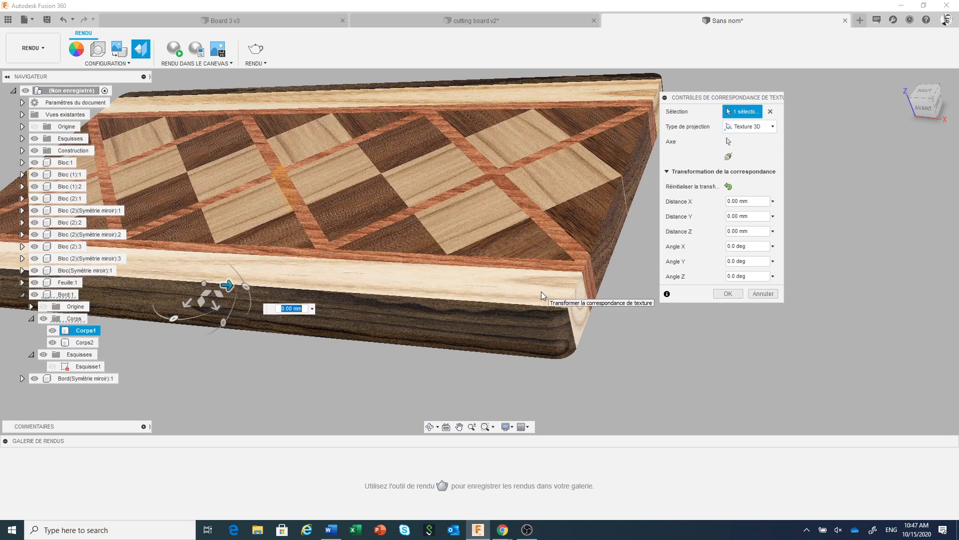
{"action": "left_click_drag", "start_coordinate": [206, 291], "coordinate": [237, 296]}
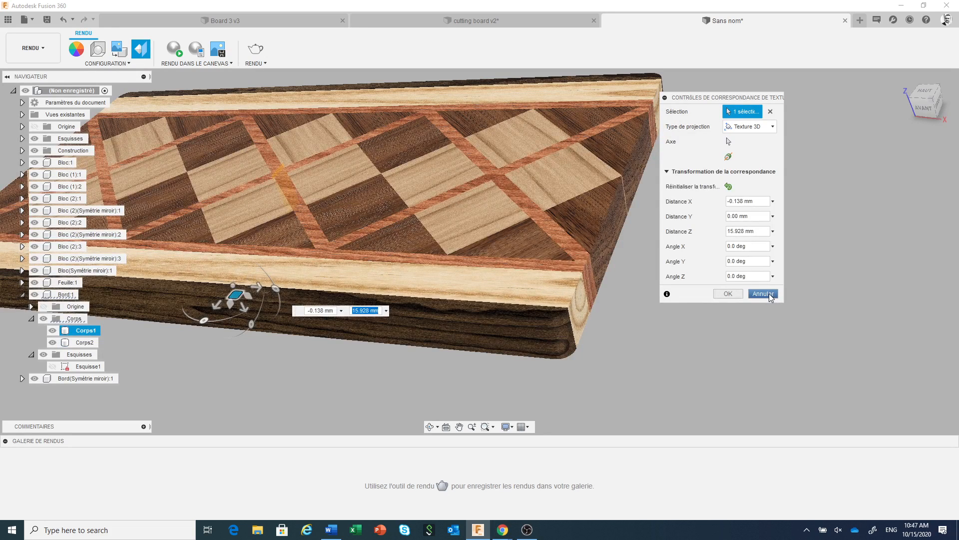
{"action": "left_click", "coordinate": [771, 297]}
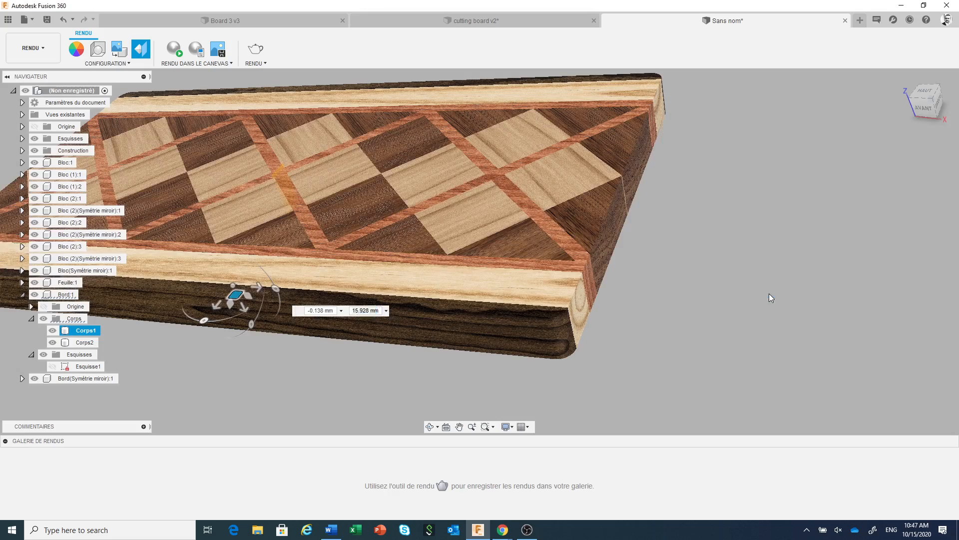
Switch to the cutting board v2 design, enter its Render (Rendu) workspace and open the saved rendering from the gallery
{"action": "left_click", "coordinate": [526, 21]}
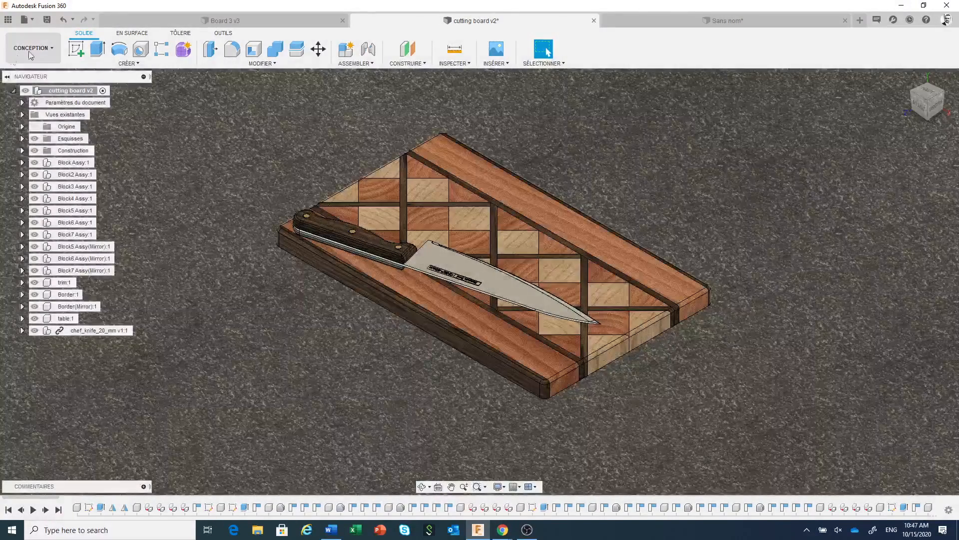
{"action": "left_click", "coordinate": [32, 48]}
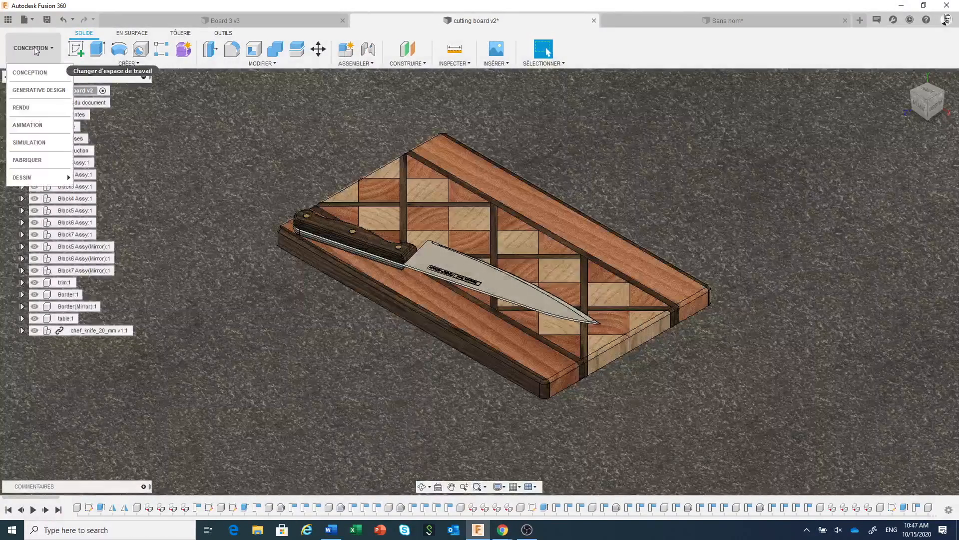
{"action": "left_click", "coordinate": [27, 107]}
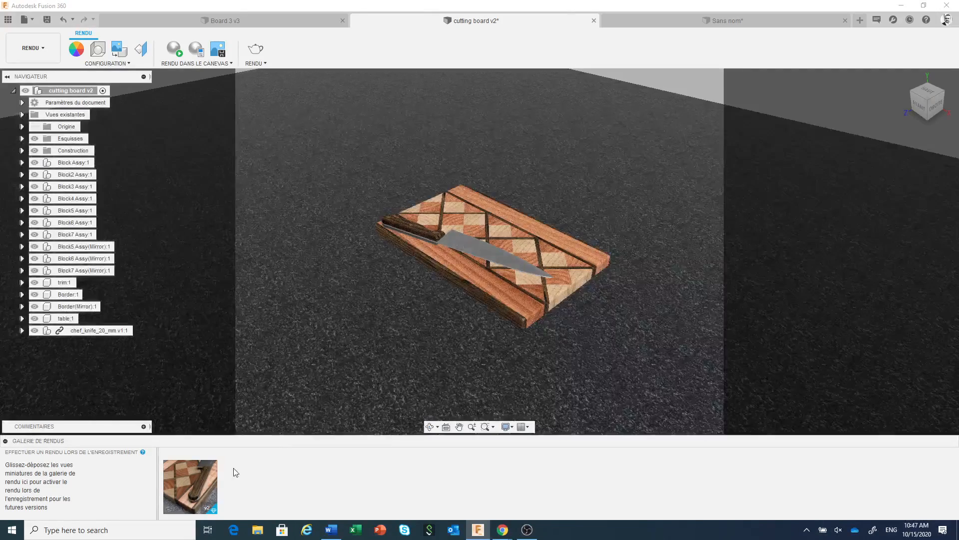
{"action": "left_click", "coordinate": [191, 490]}
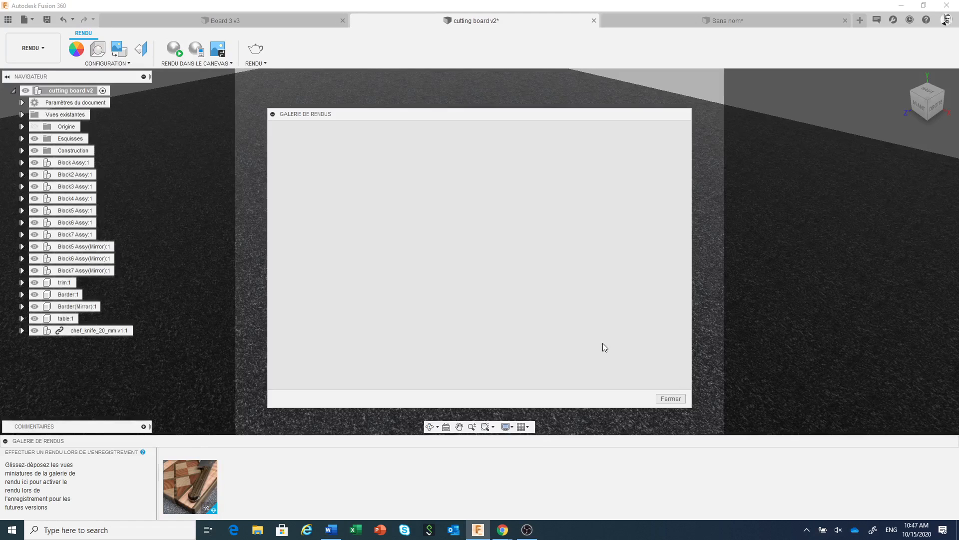